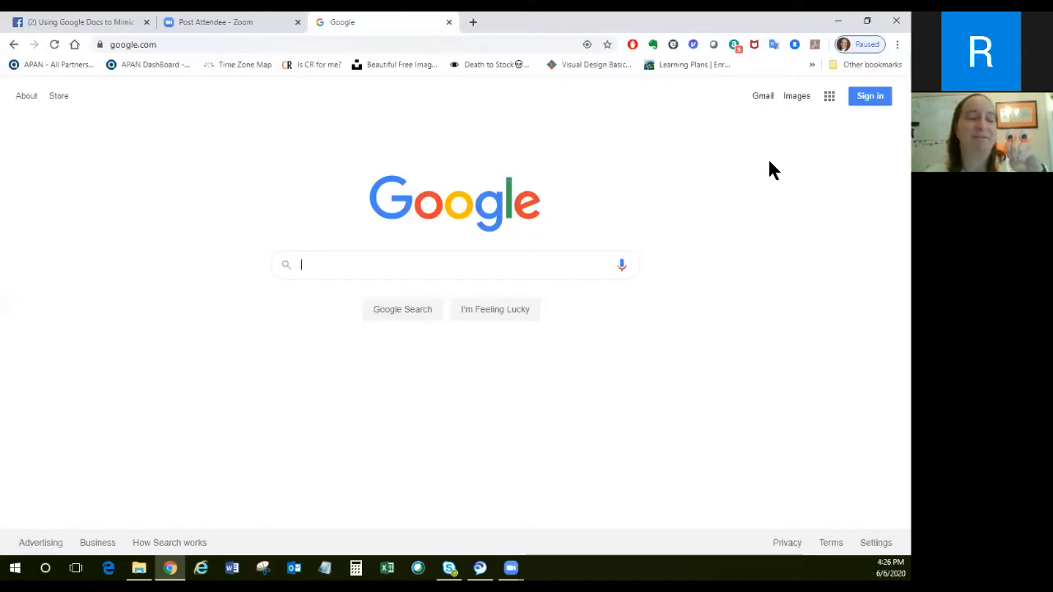
Start creating a new Google account for personal use instead of signing in with an existing one.
click(864, 98)
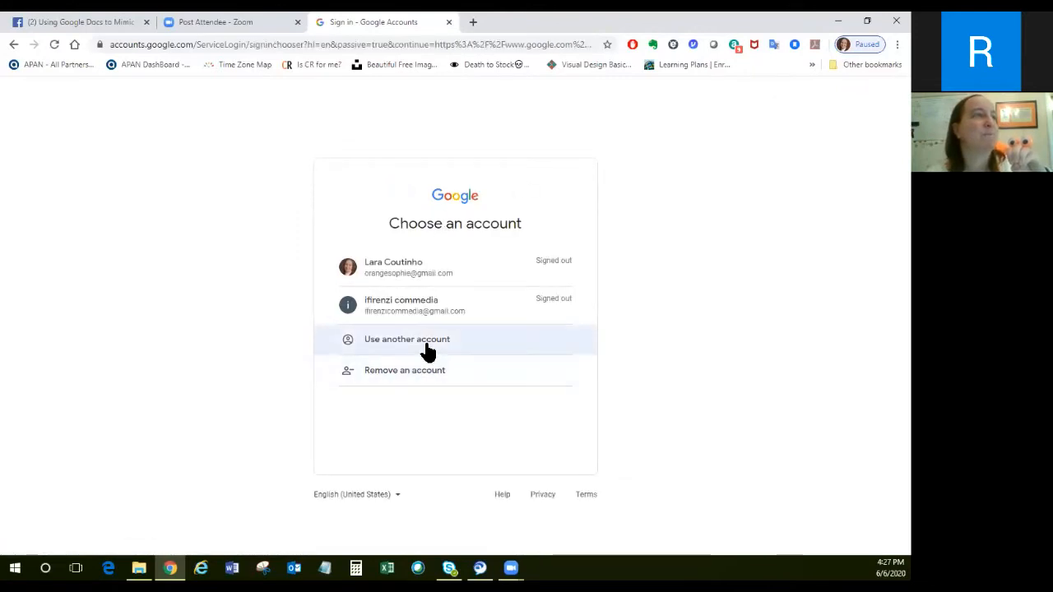
click(426, 347)
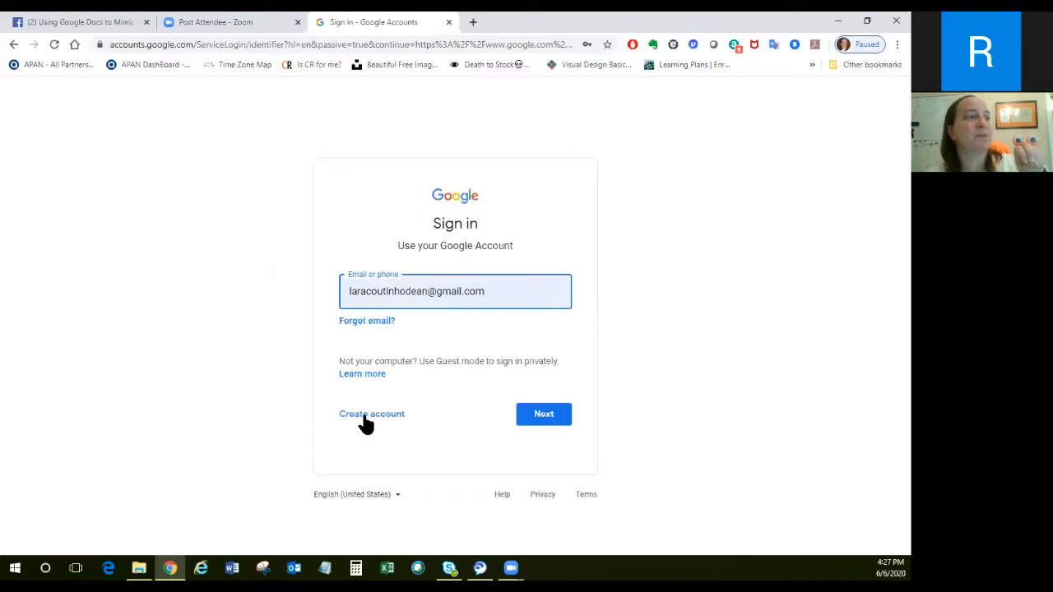
click(366, 418)
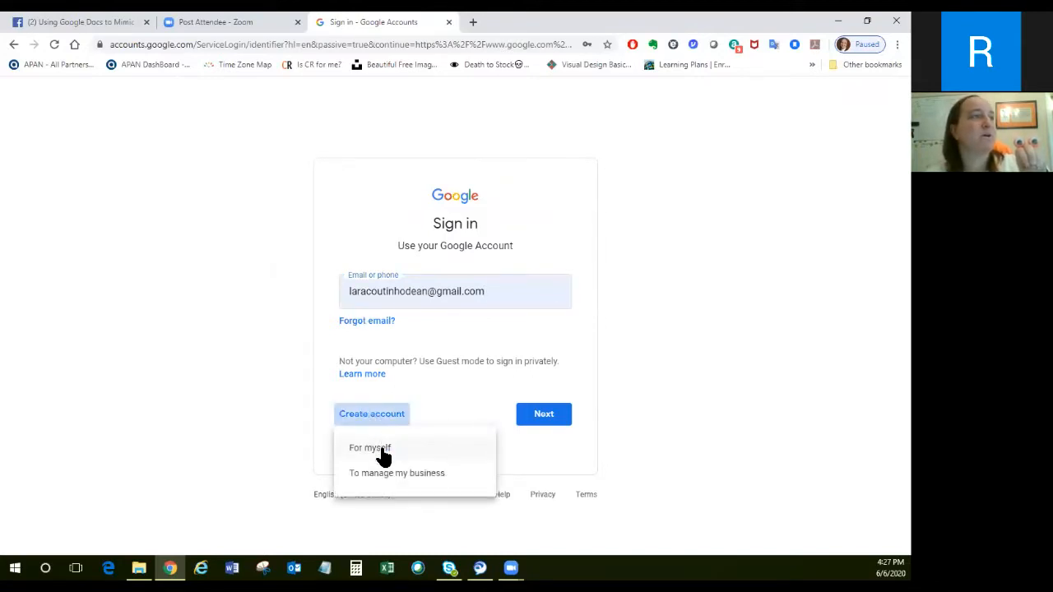
click(382, 451)
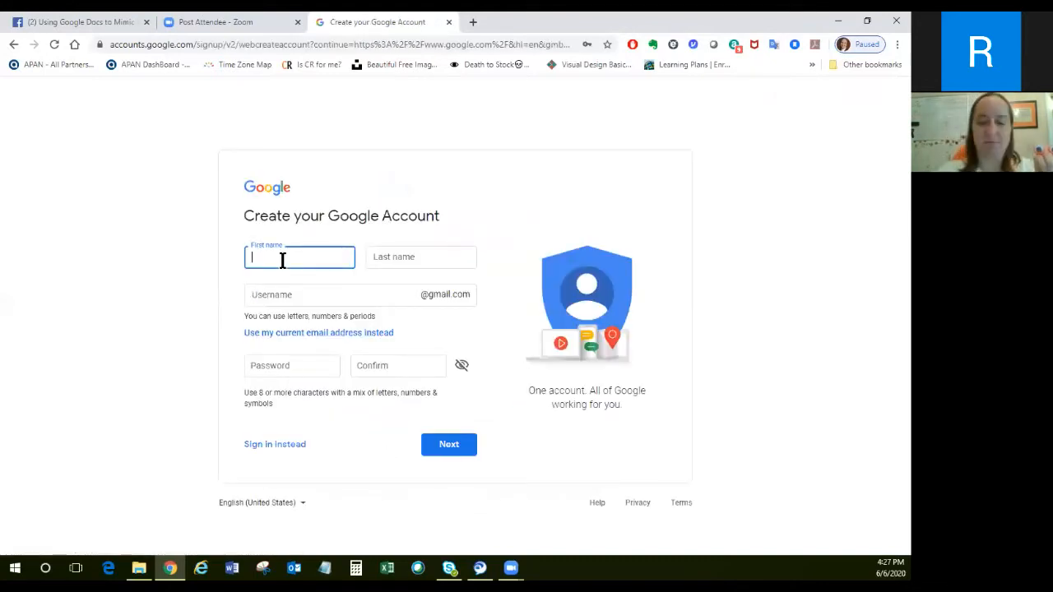
Enter the account holder's first and last name in the account creation form.
text(Marvin)
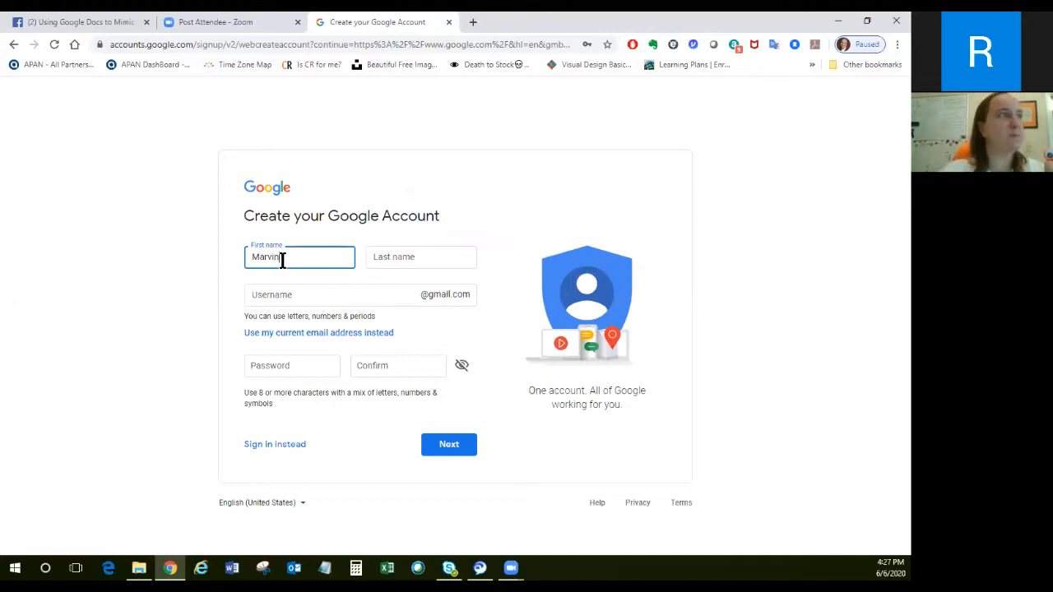
click(398, 266)
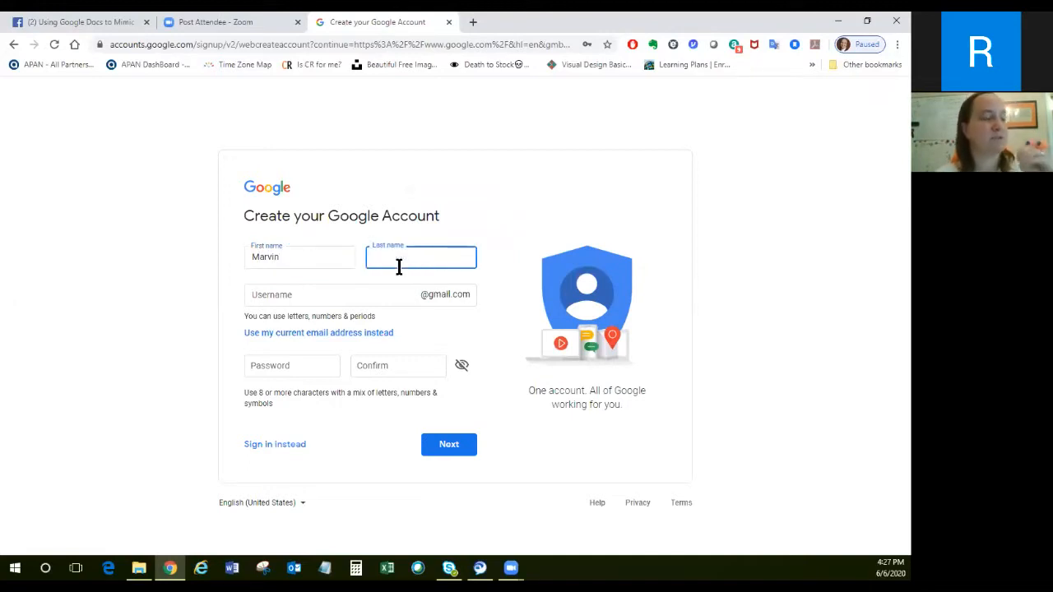
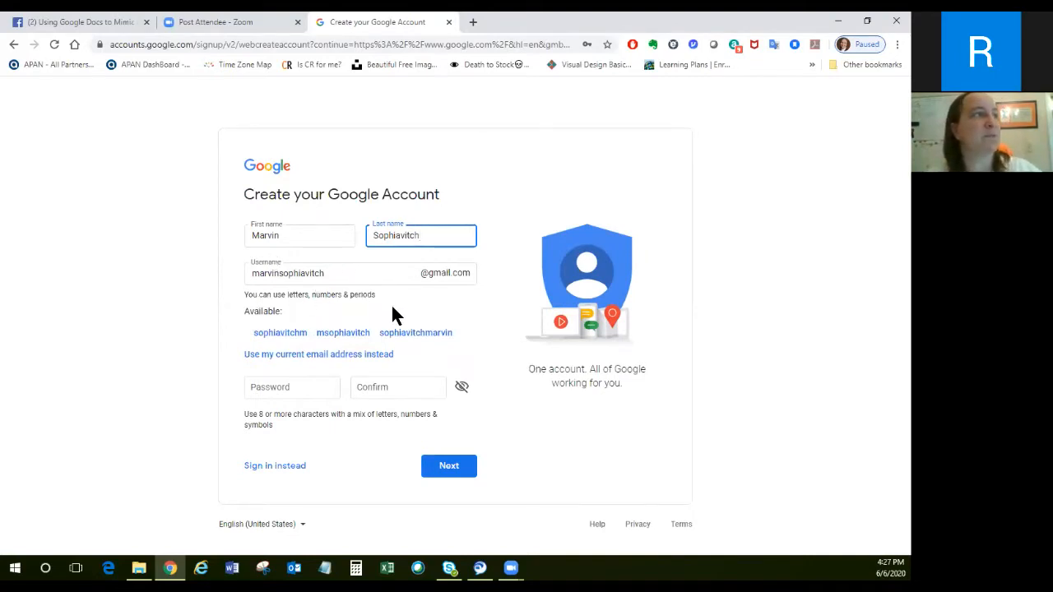
Enter and confirm the account password, submit the form, and decline saving the password in the browser.
click(308, 388)
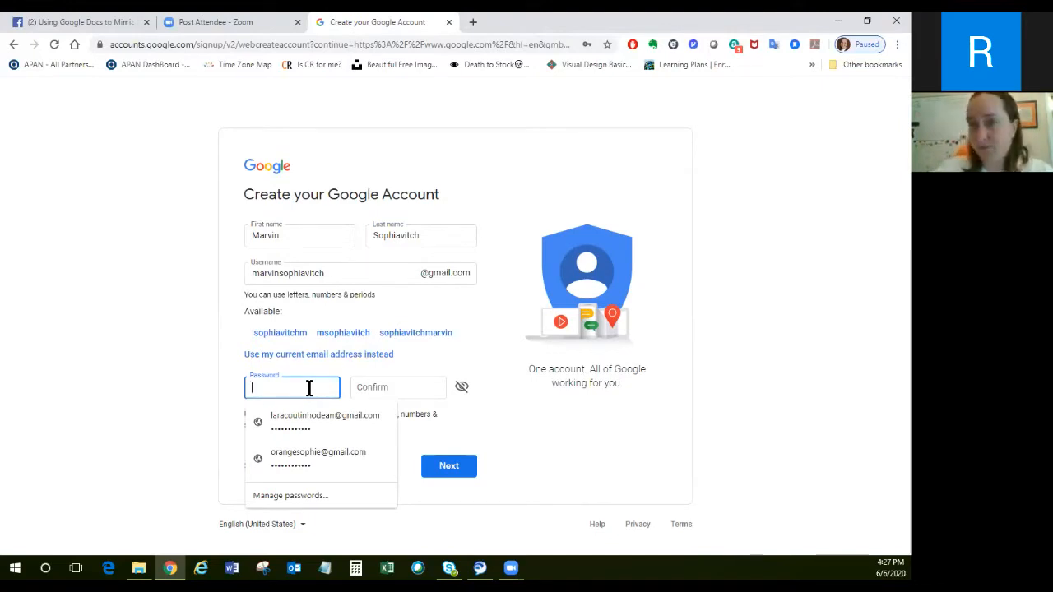
text(••••)
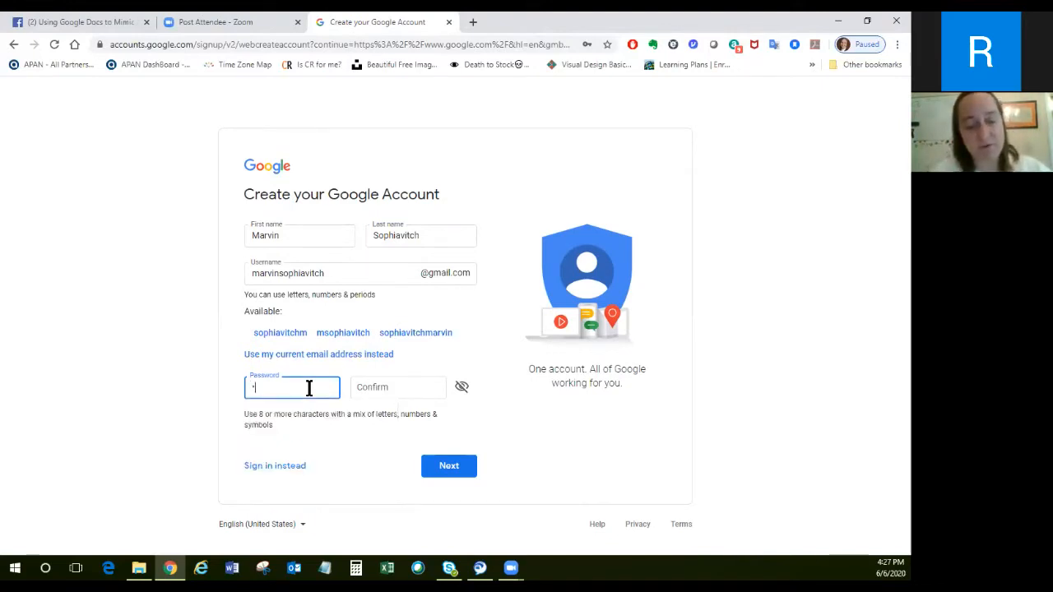
text(•••••••)
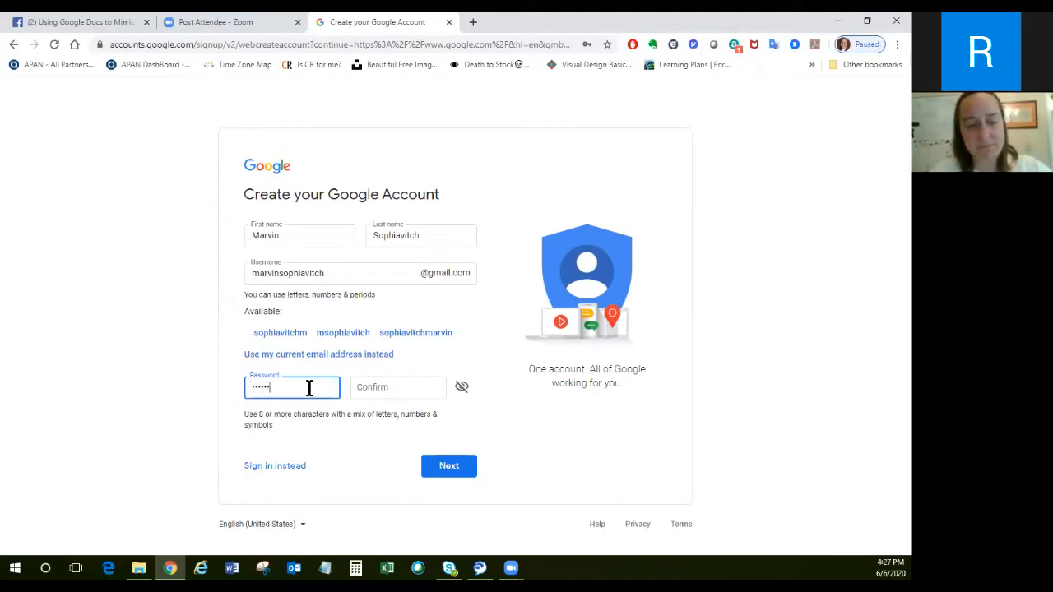
text(••)
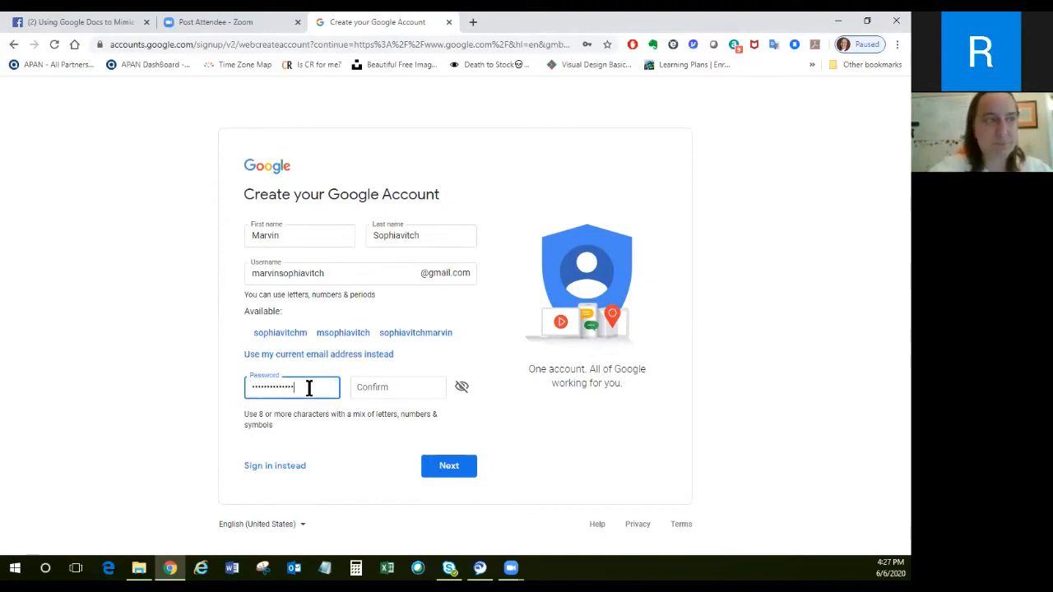
click(367, 385)
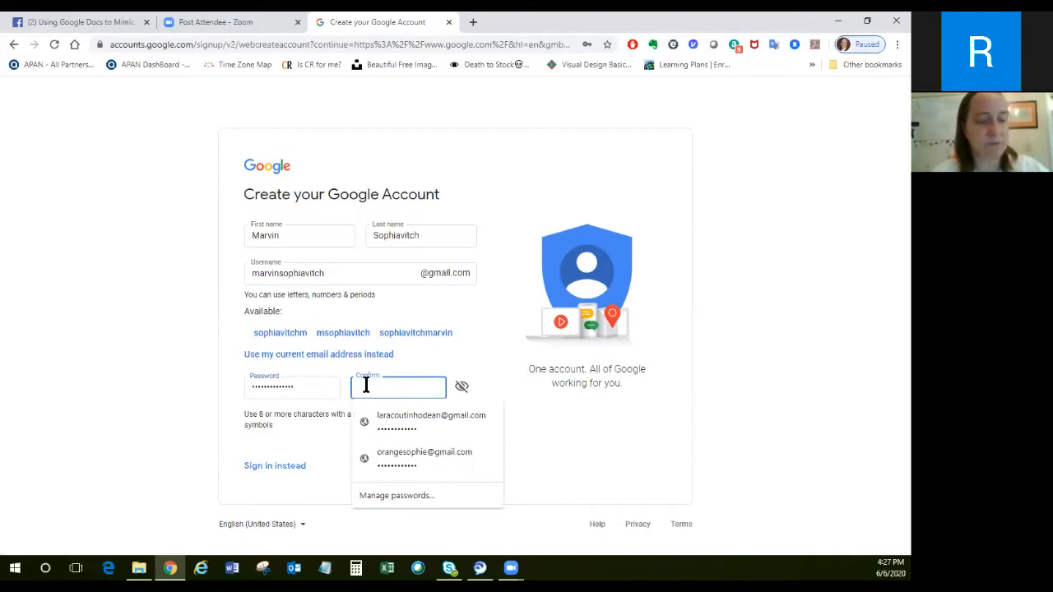
text(•••••••••••••)
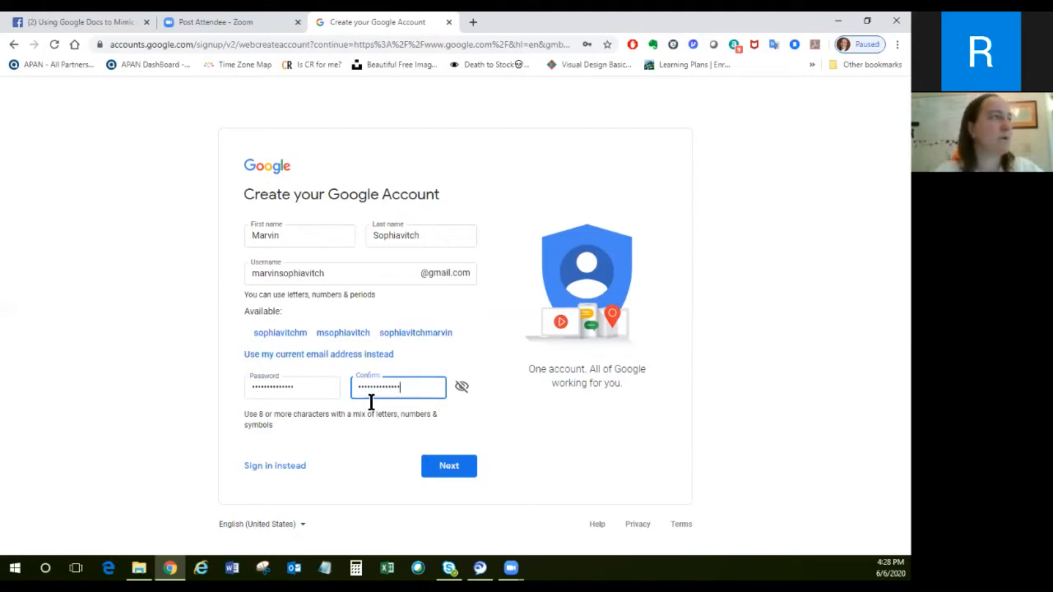
click(363, 447)
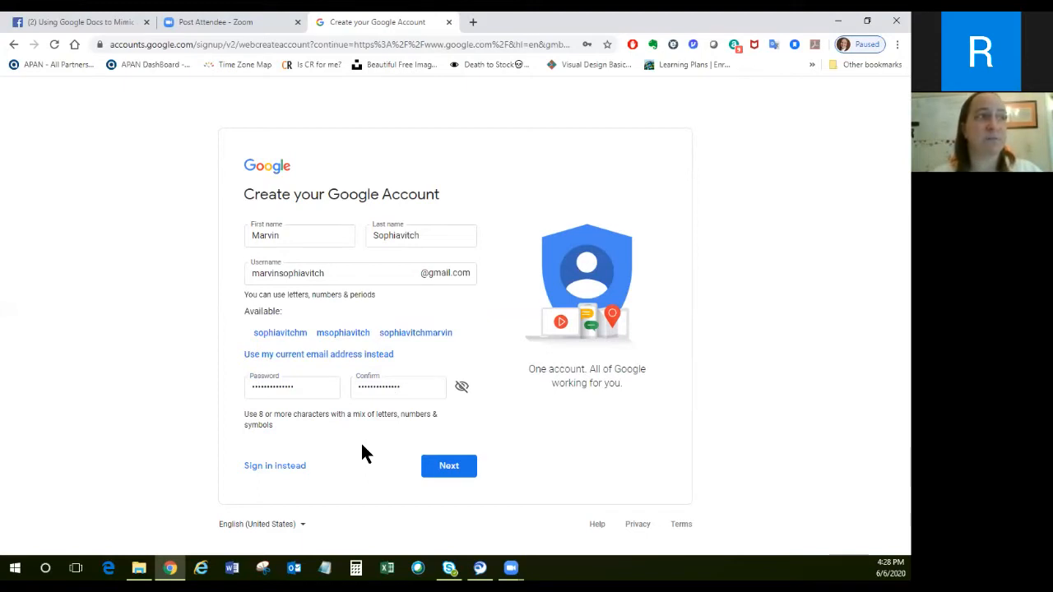
click(452, 465)
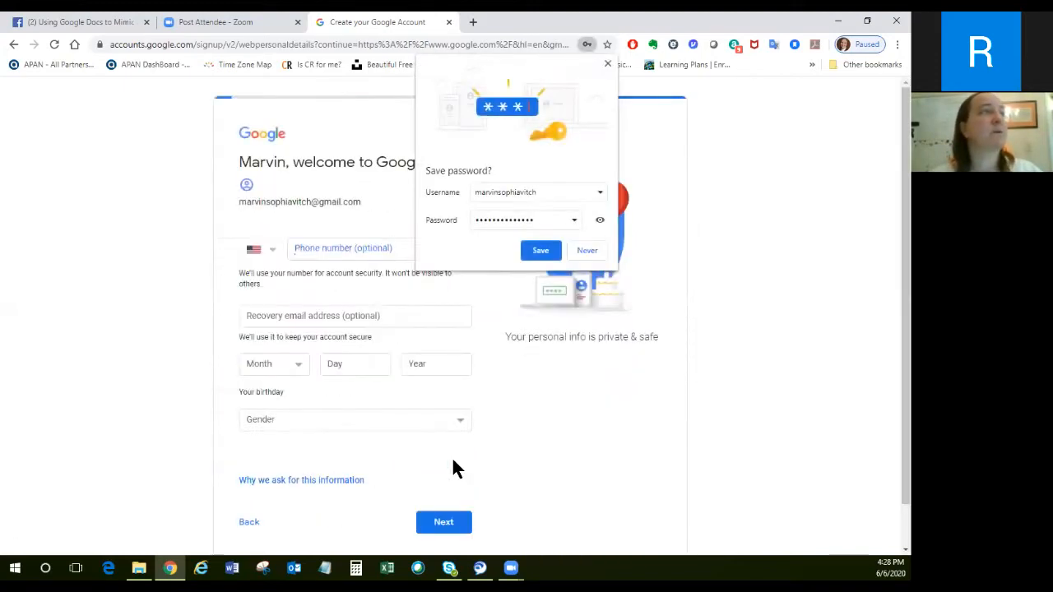
click(587, 252)
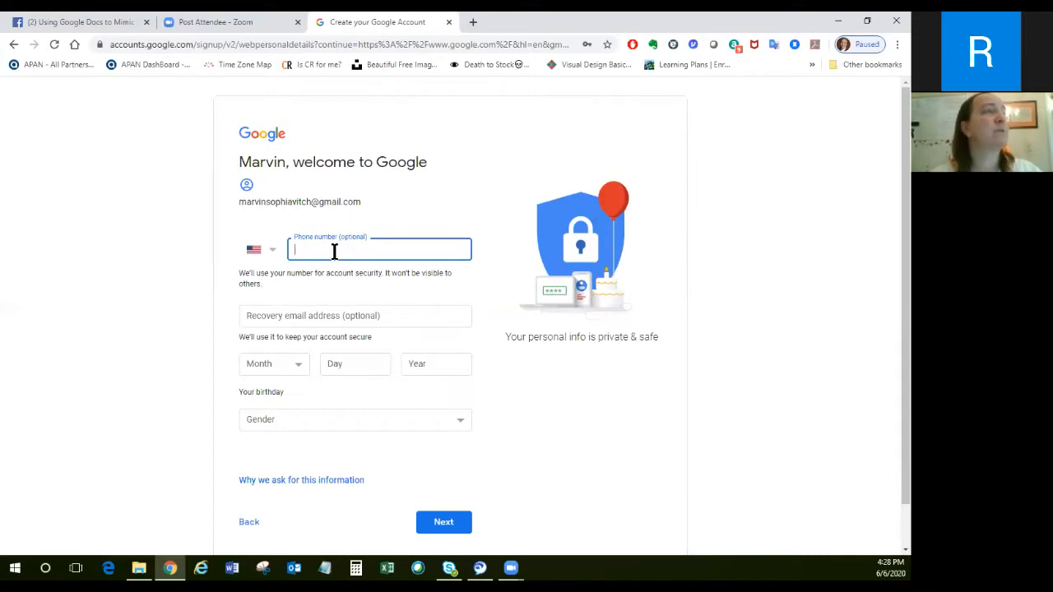
Enter the recovery email address, leaving the phone number blank, and set the gender to Rather not say.
click(329, 315)
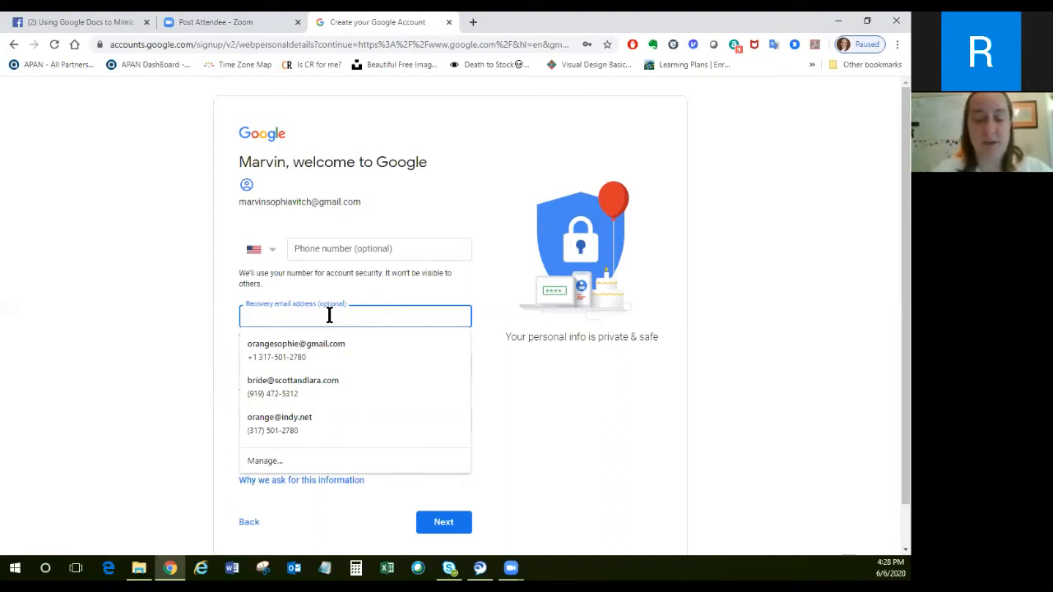
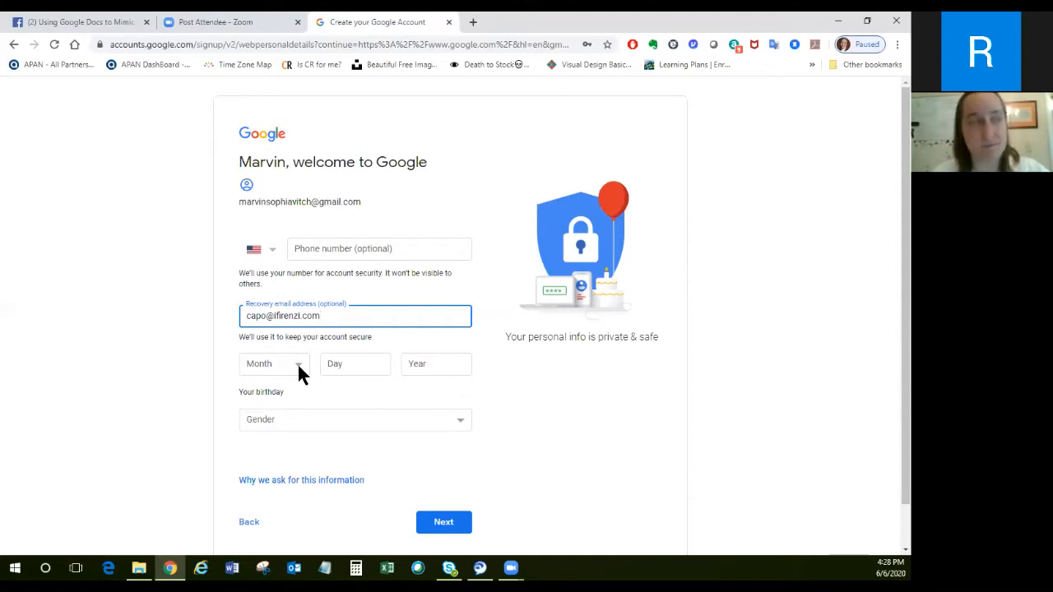
click(301, 420)
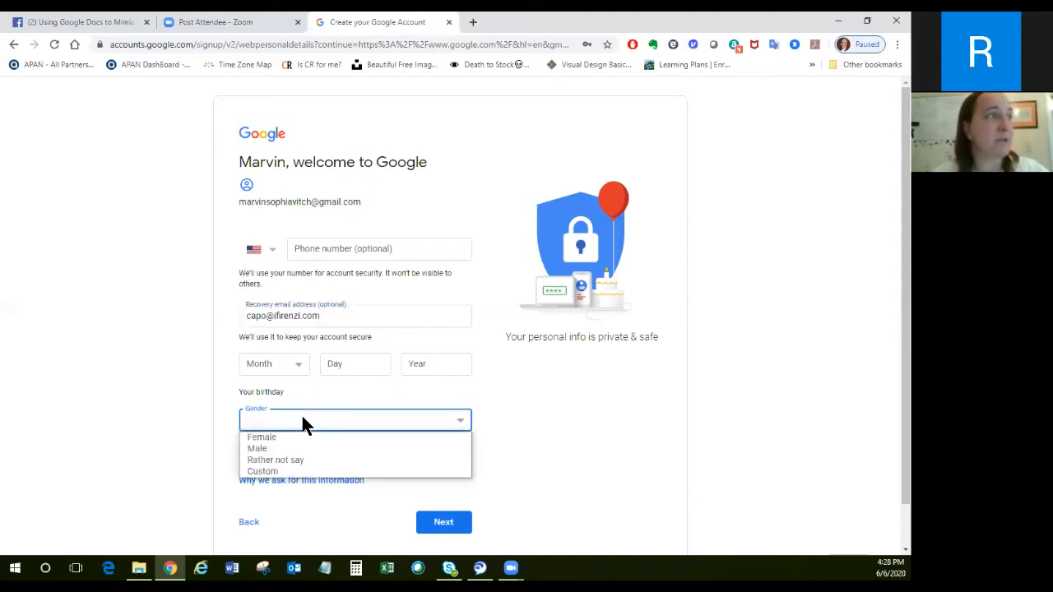
click(281, 464)
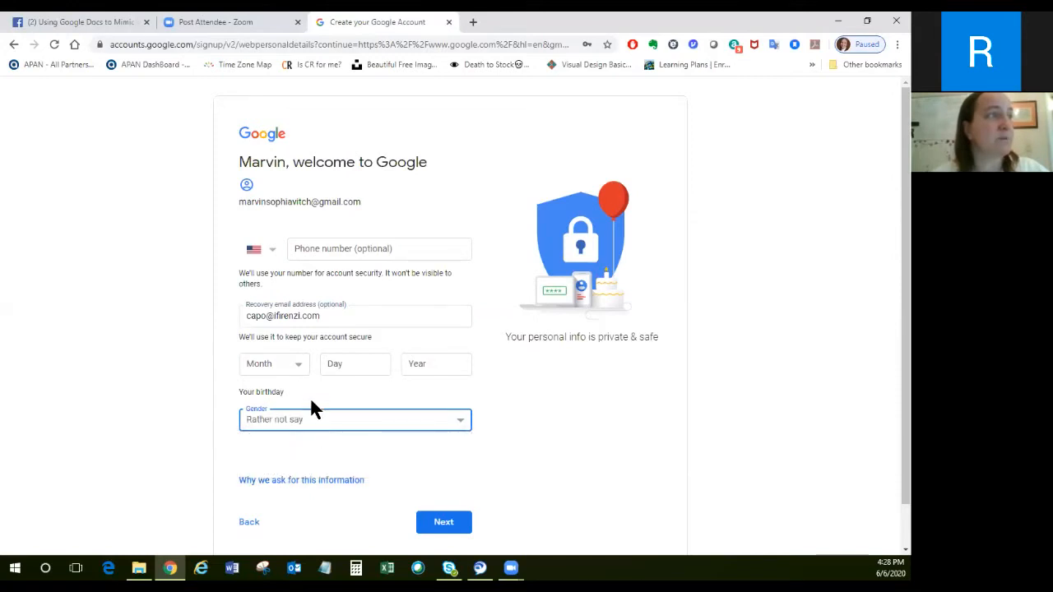
Fill in the account holder's date of birth and submit the personal details.
click(299, 370)
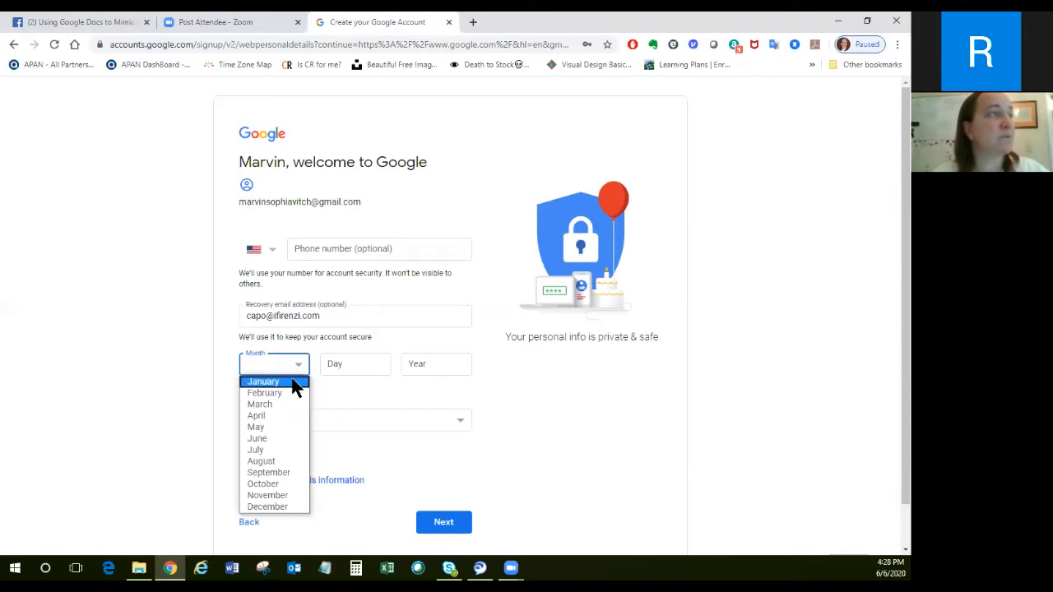
click(294, 388)
click(358, 368)
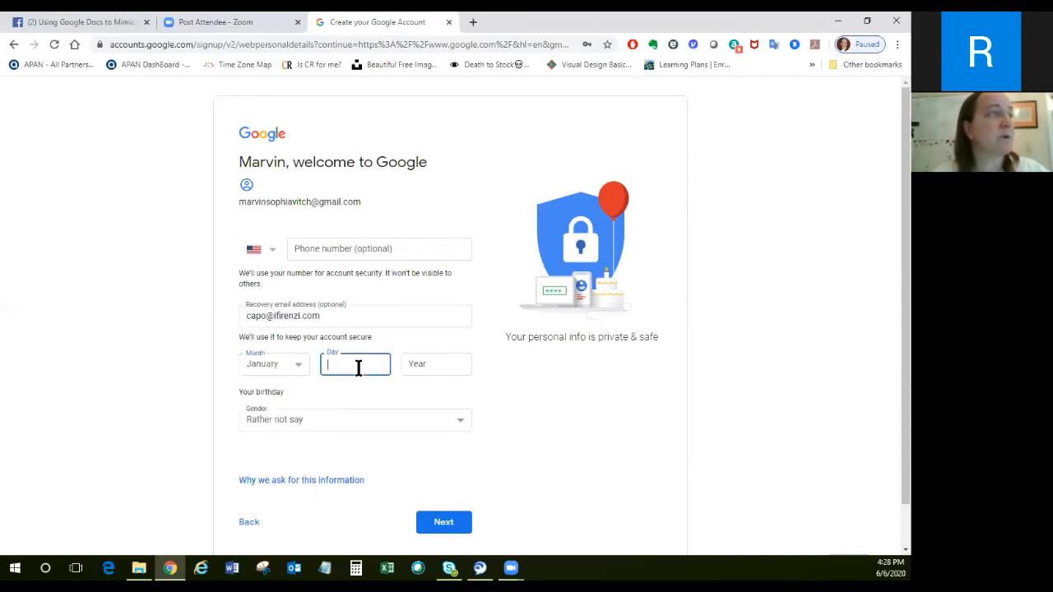
text(3)
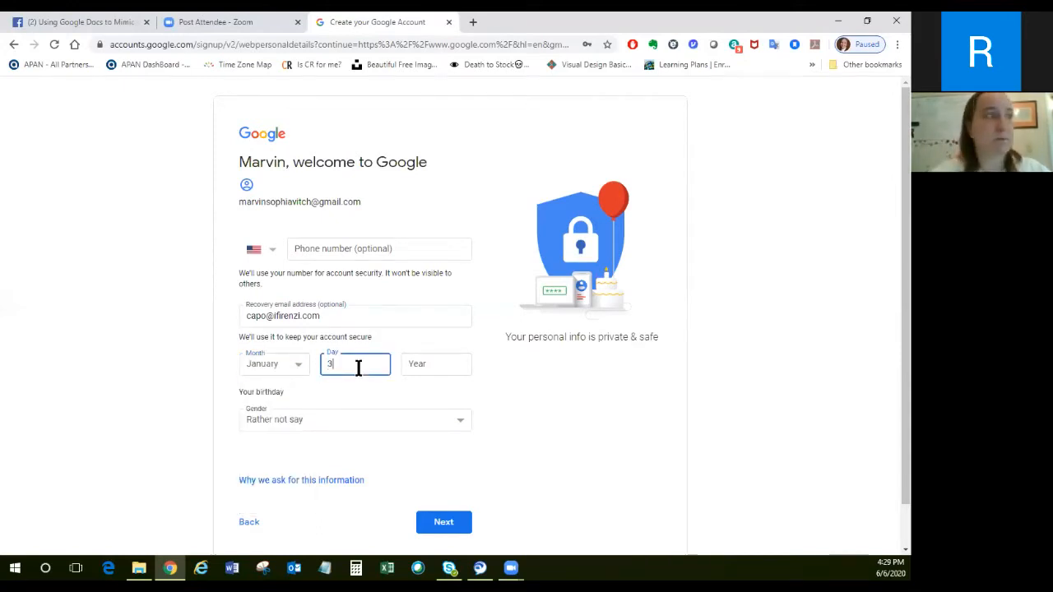
click(436, 363)
text(1970)
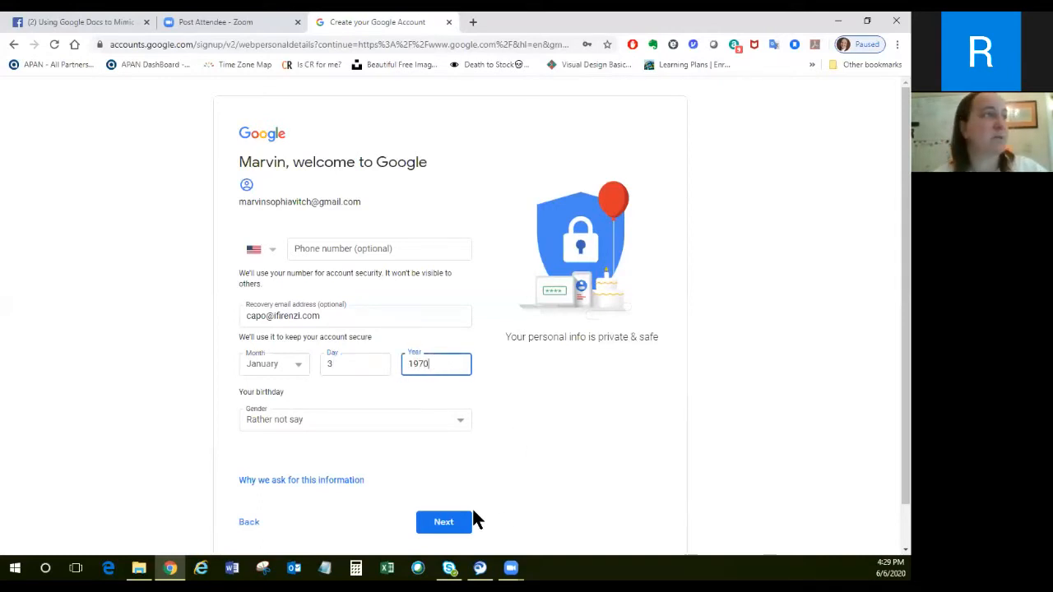
click(448, 531)
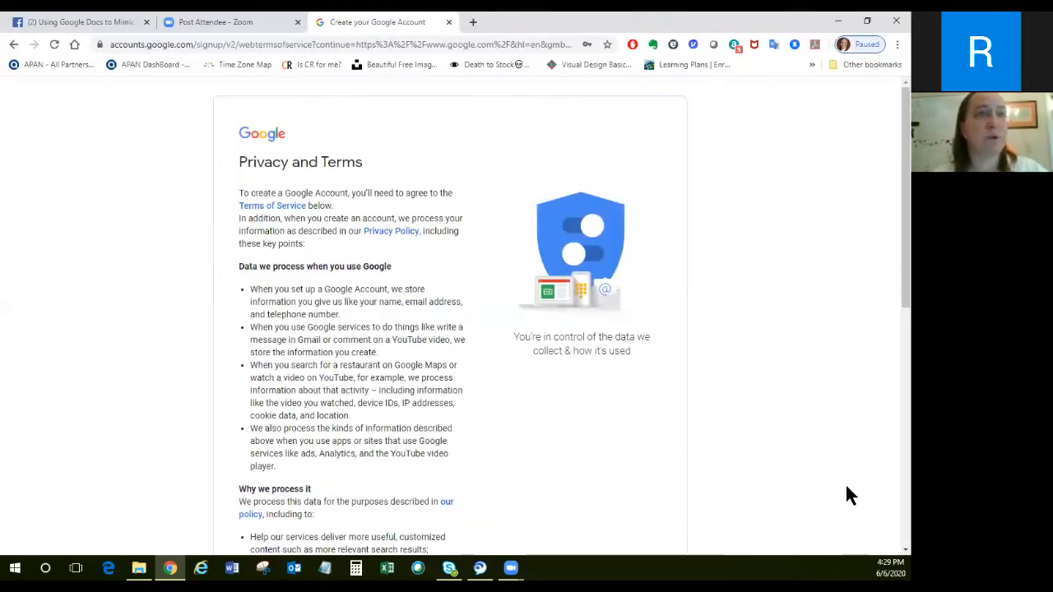
Go through the Privacy and Terms to the end and agree to them to create the account.
scroll(891, 498, down, 5)
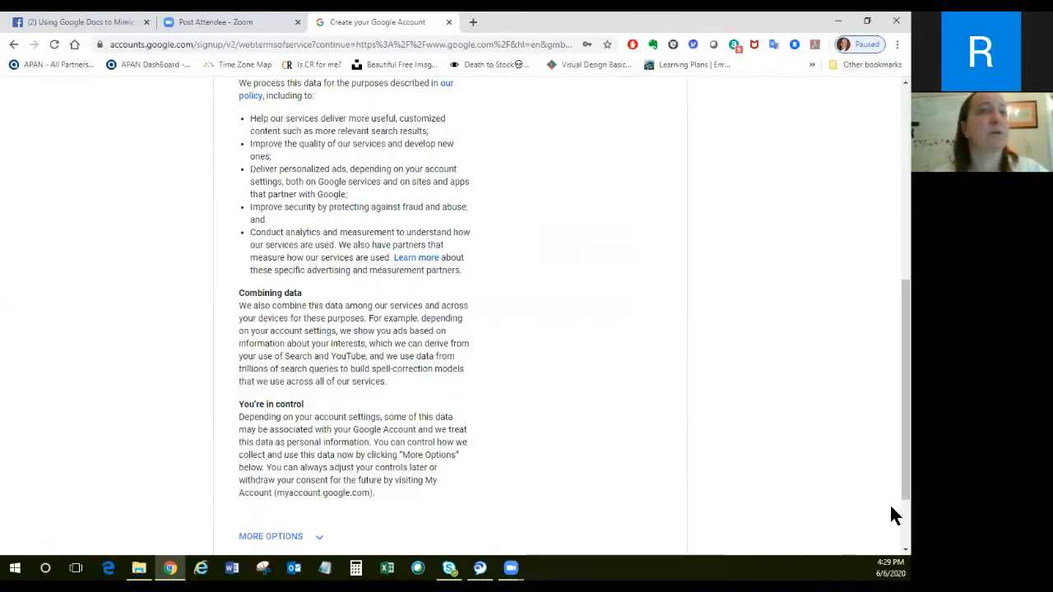
scroll(891, 503, down, 1)
scroll(891, 506, down, 1)
click(443, 477)
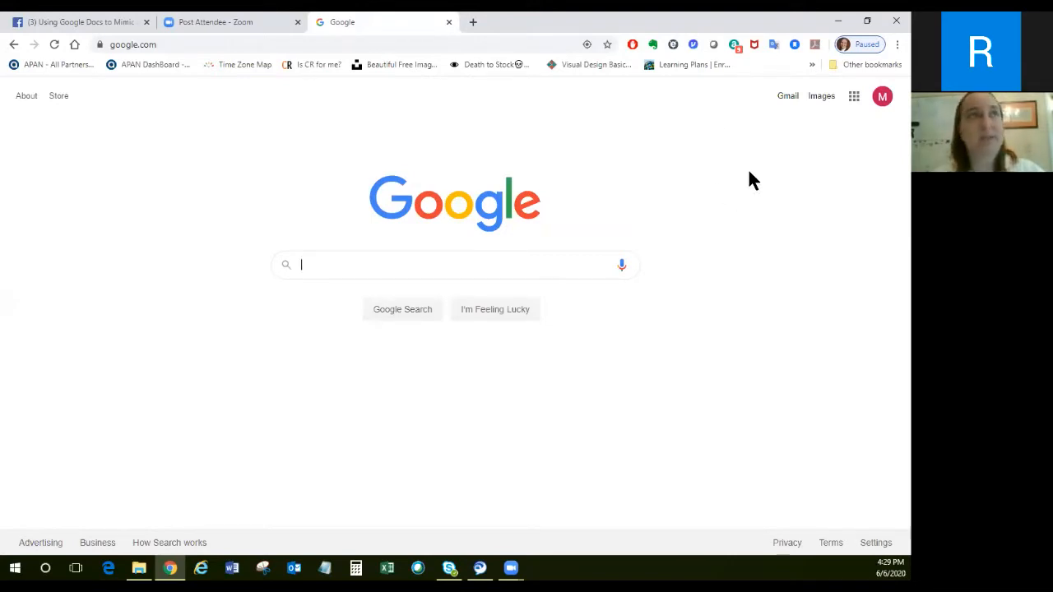
Open Google Drive from the Google home page and create a blank Google Docs document.
click(854, 101)
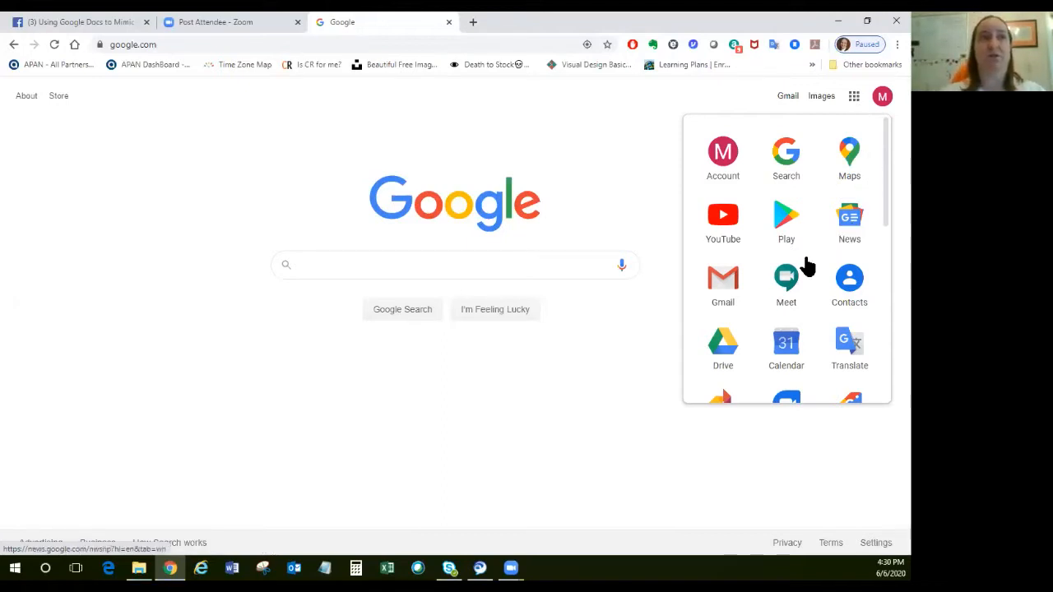
click(722, 347)
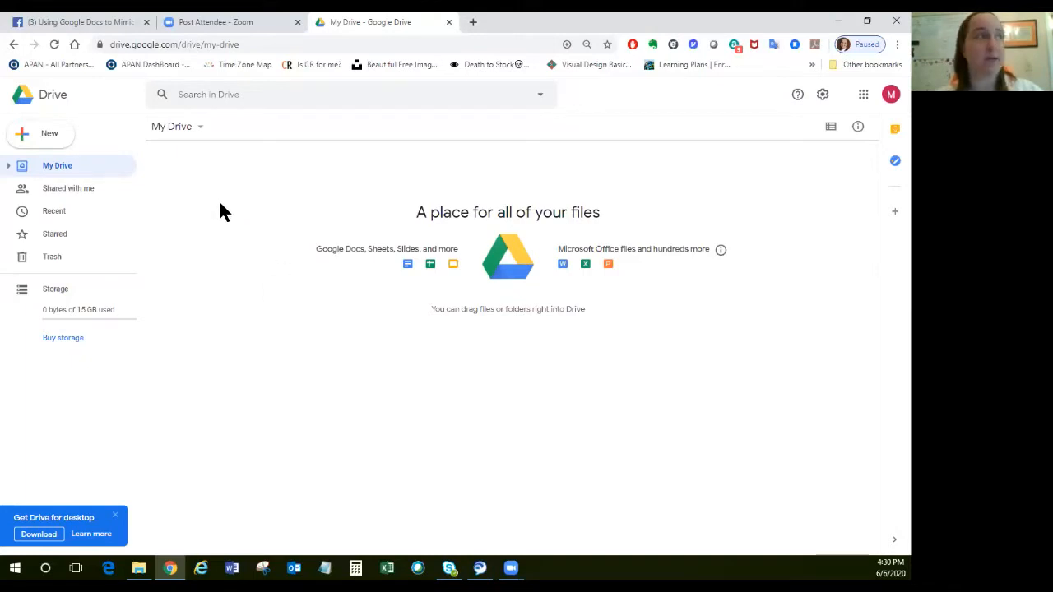
click(50, 140)
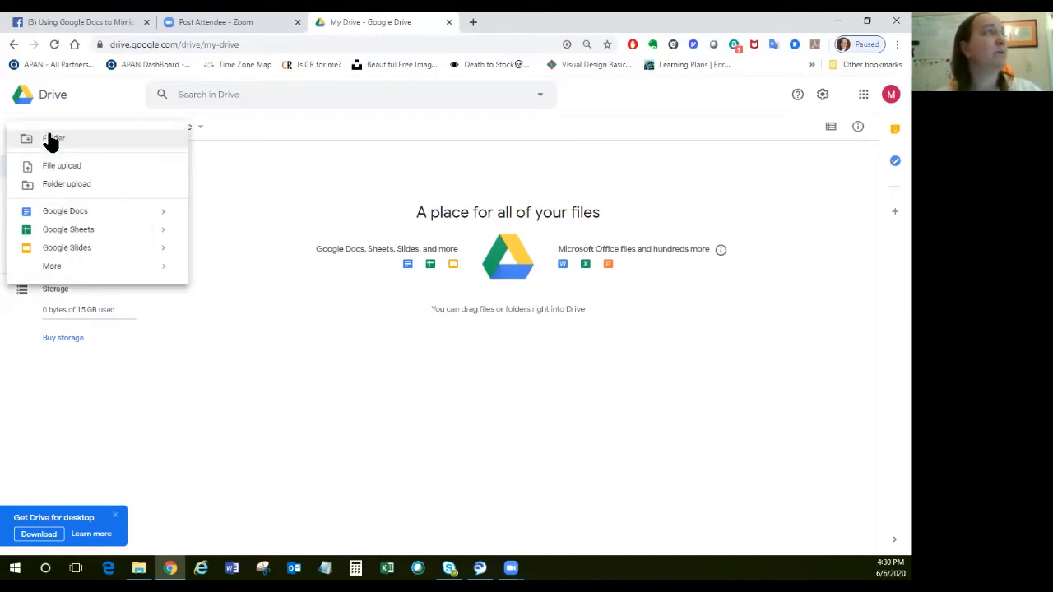
mouse_move(56, 271)
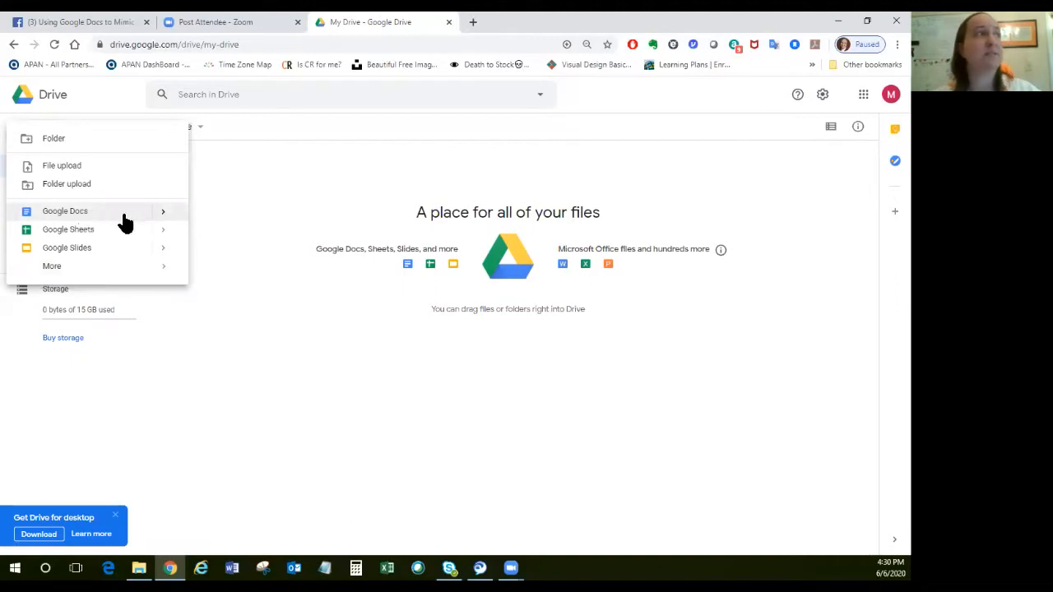
click(163, 220)
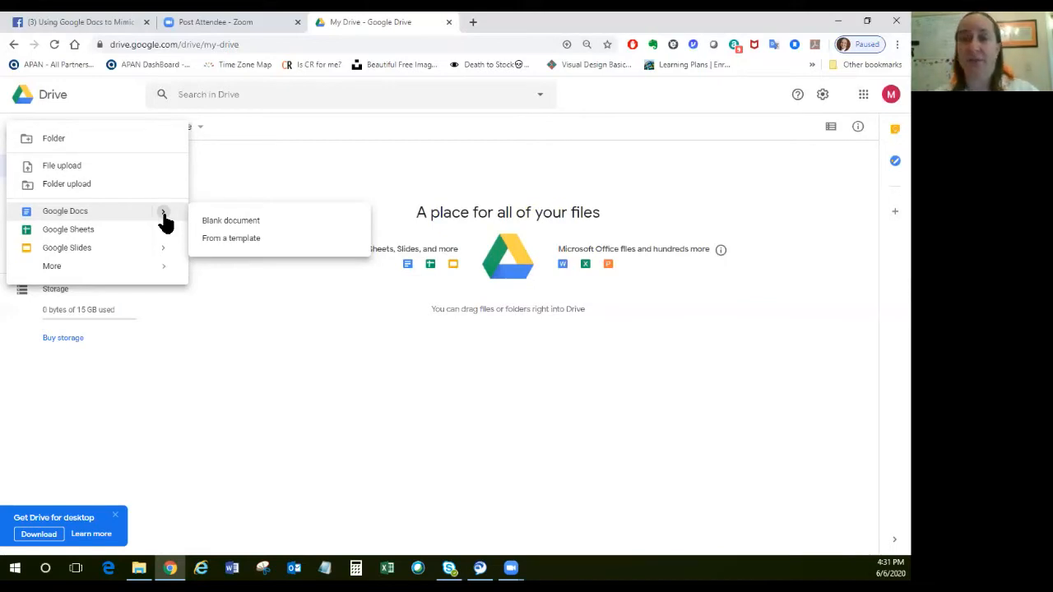
click(230, 220)
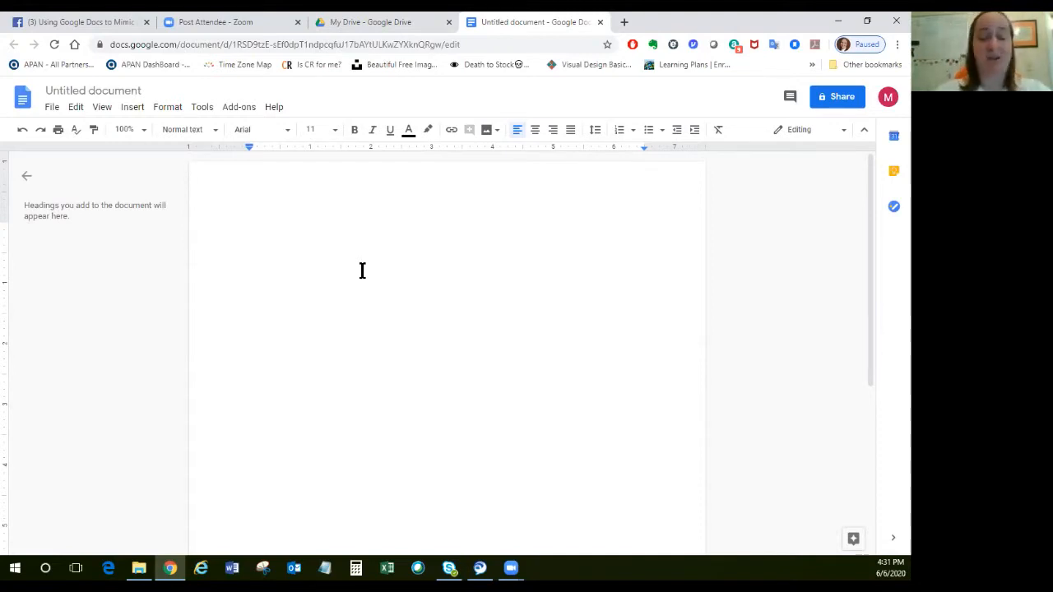
Enter the heading line "Table of Contents for" followed by the account holder's full name in possessive form and "Google Drive", and start a new line.
text(Table of Con)
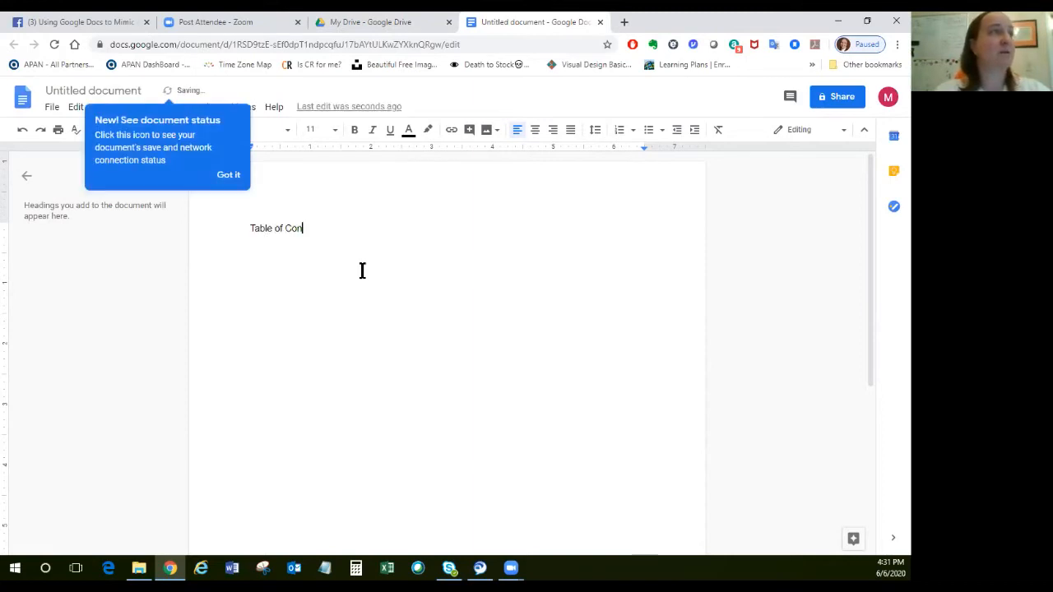
text(tenr)
key(BackSpace)
text(ts)
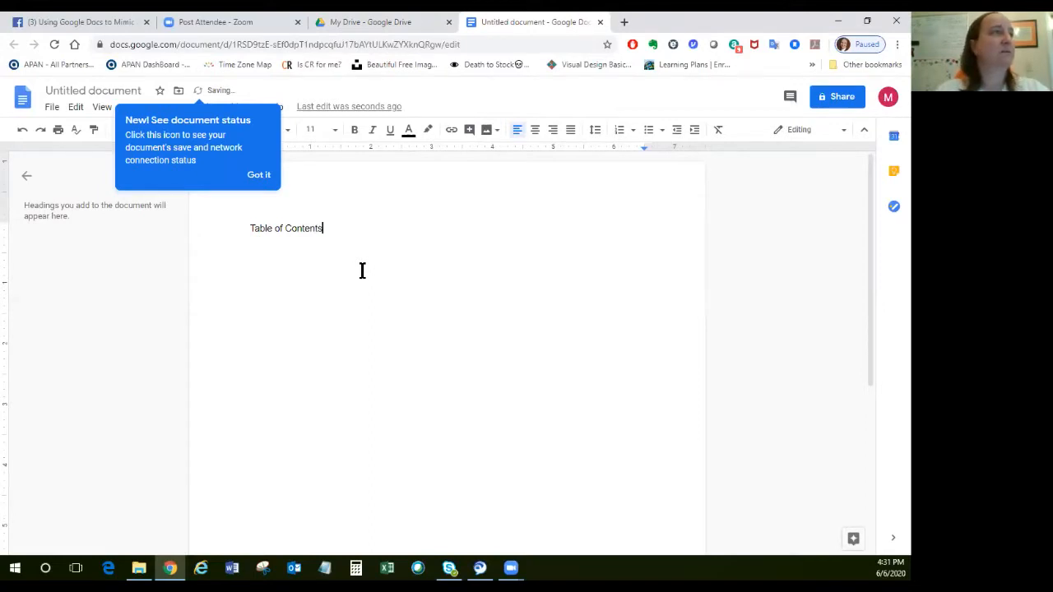
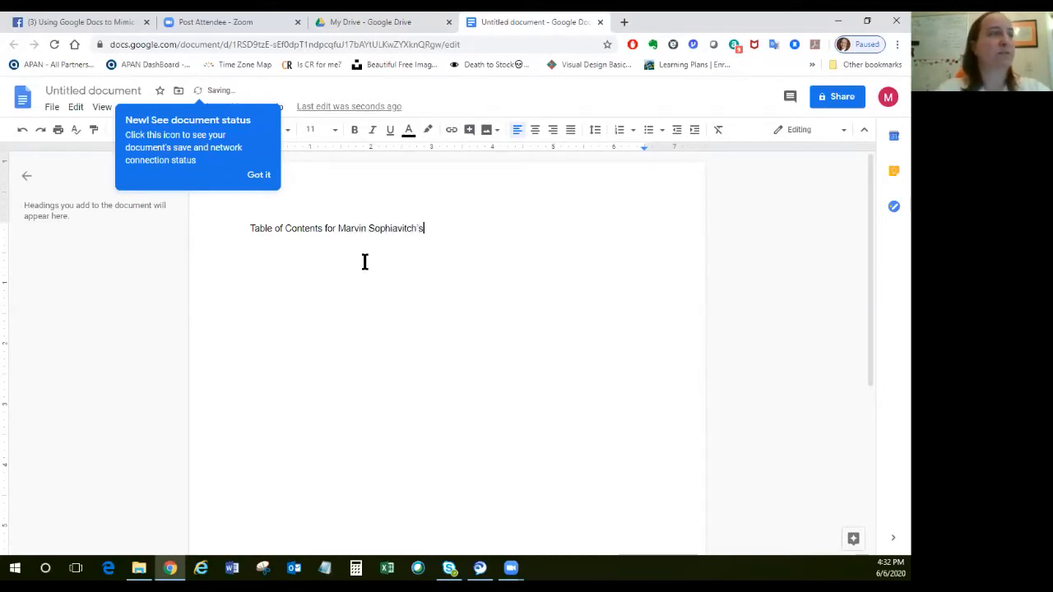
text( Godgle )
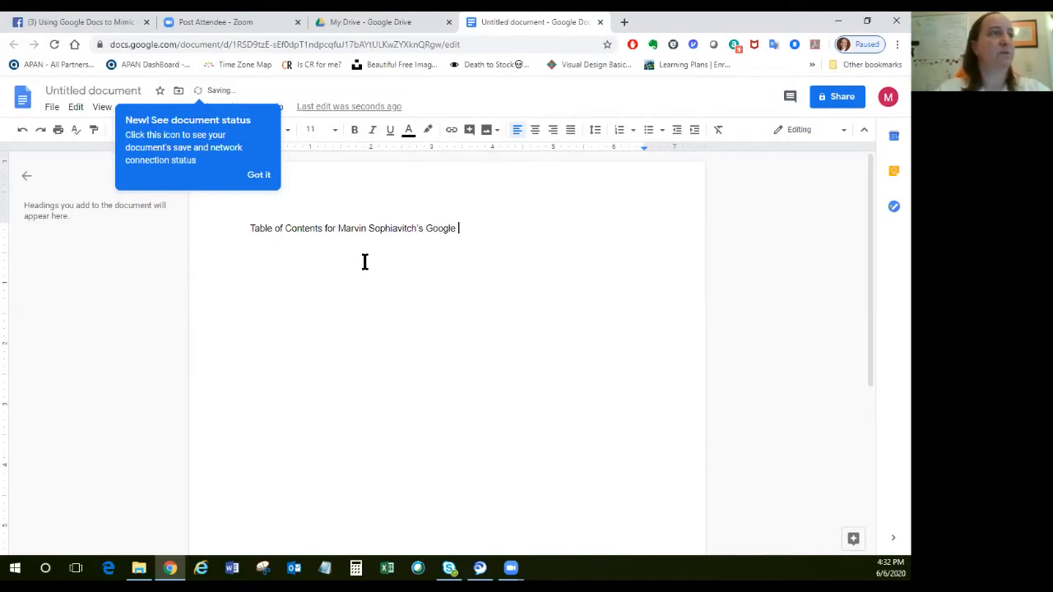
text(Drive)
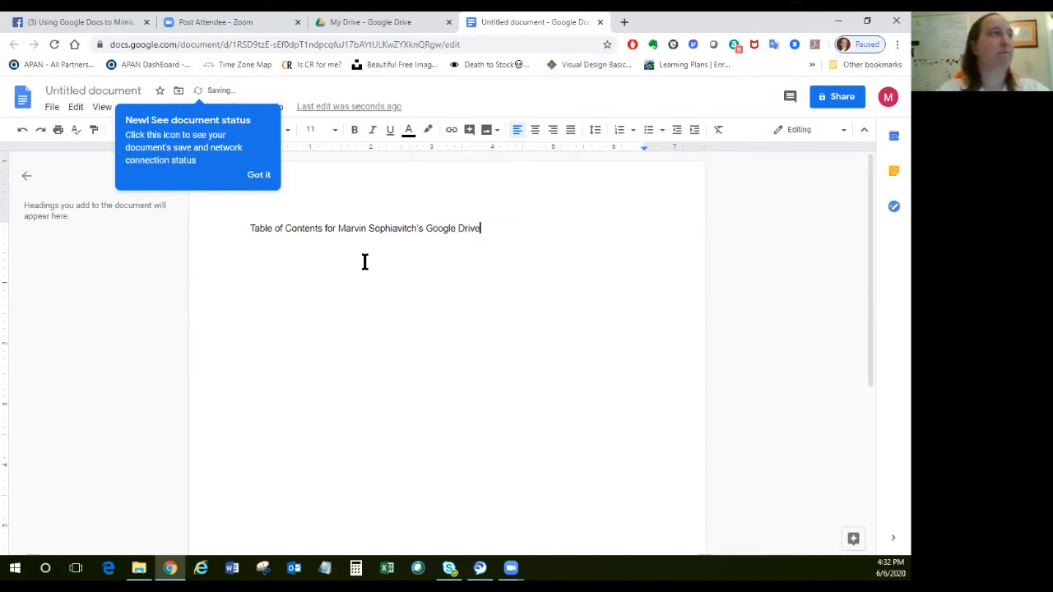
key(Return)
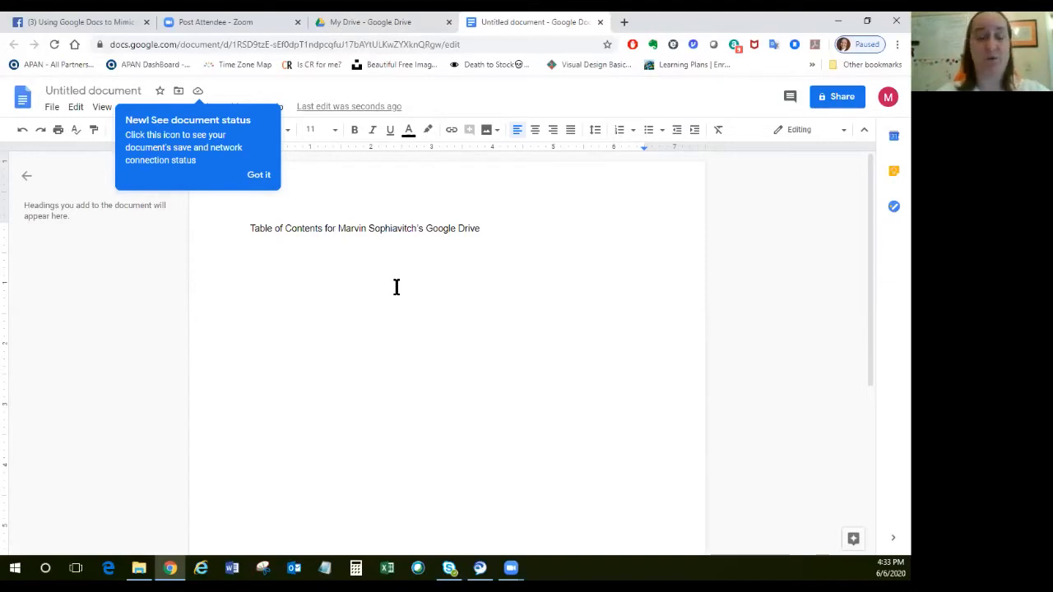
Below the heading, add the lines "Class Handouts", "Profile" and "Contact Information", prefixing the last two with the account holder's first name in possessive form.
text(Class Hand)
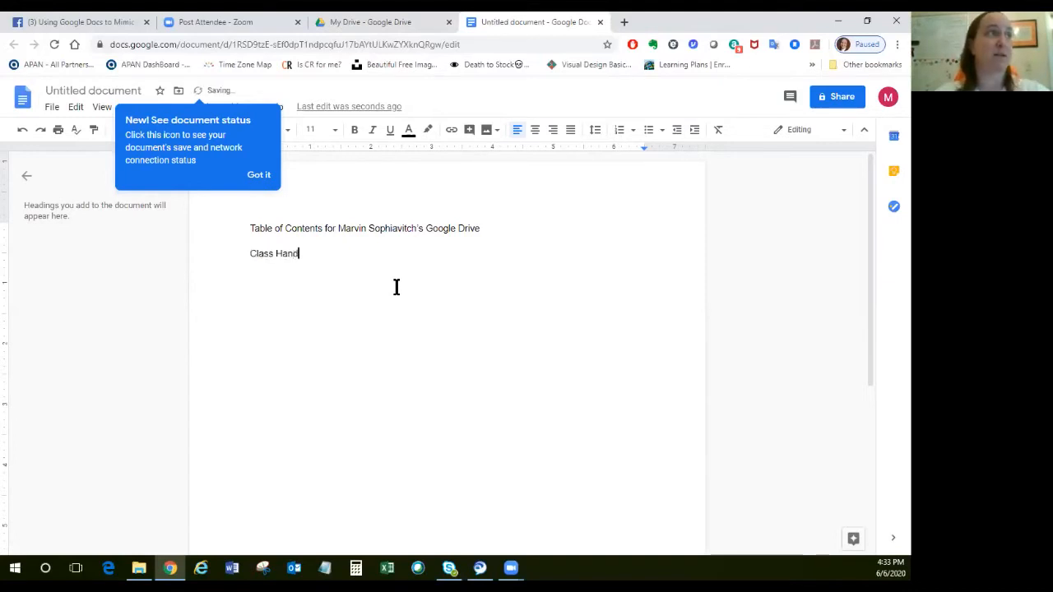
text(outs)
key(Return)
text(Ma)
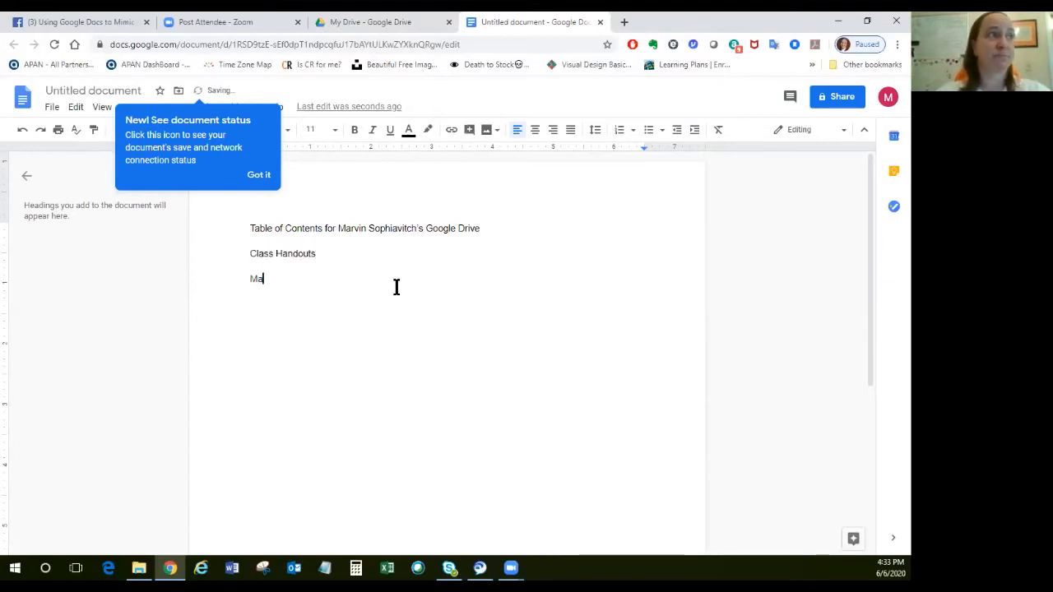
text(rvin's )
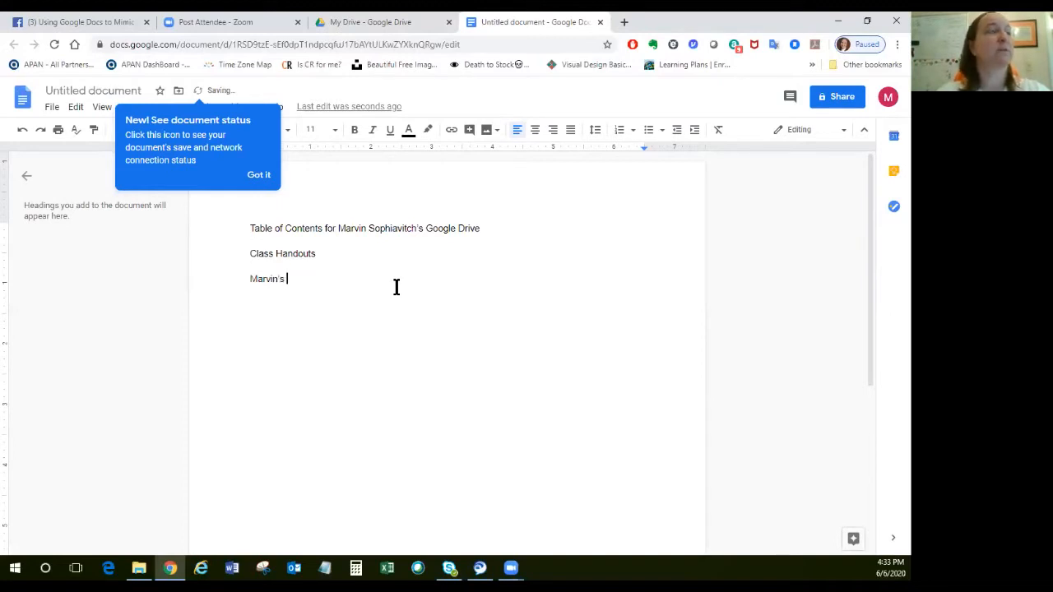
text(Profile)
key(Return)
text(Marvin's )
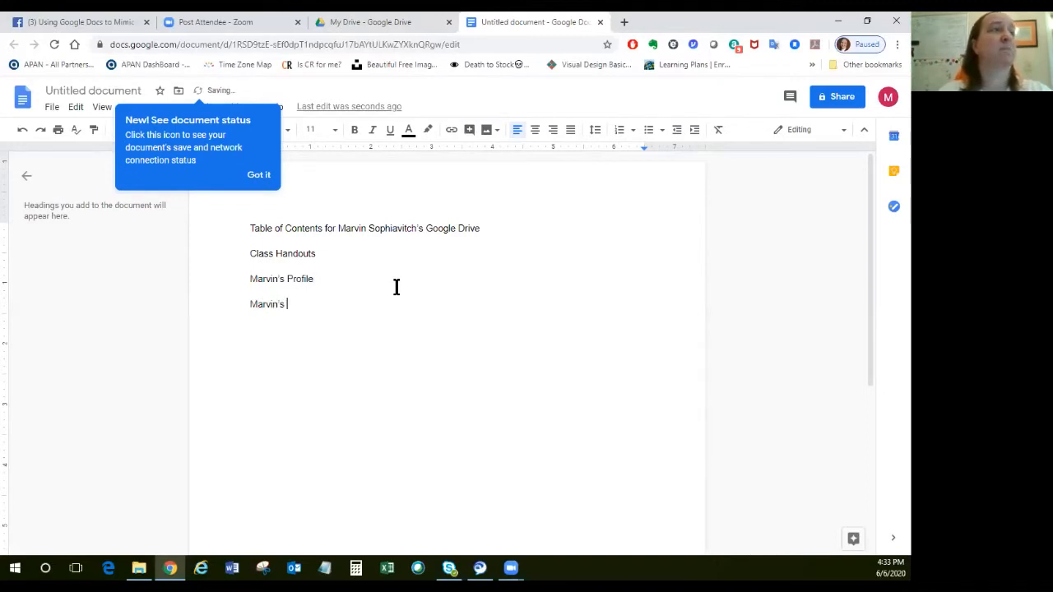
text(Contact Infor)
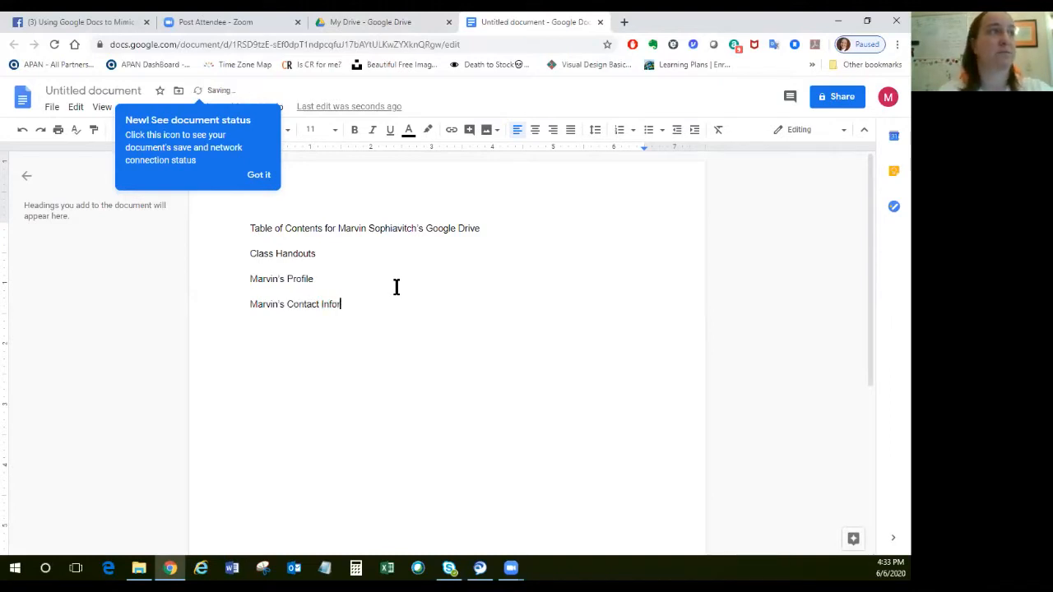
text(mation)
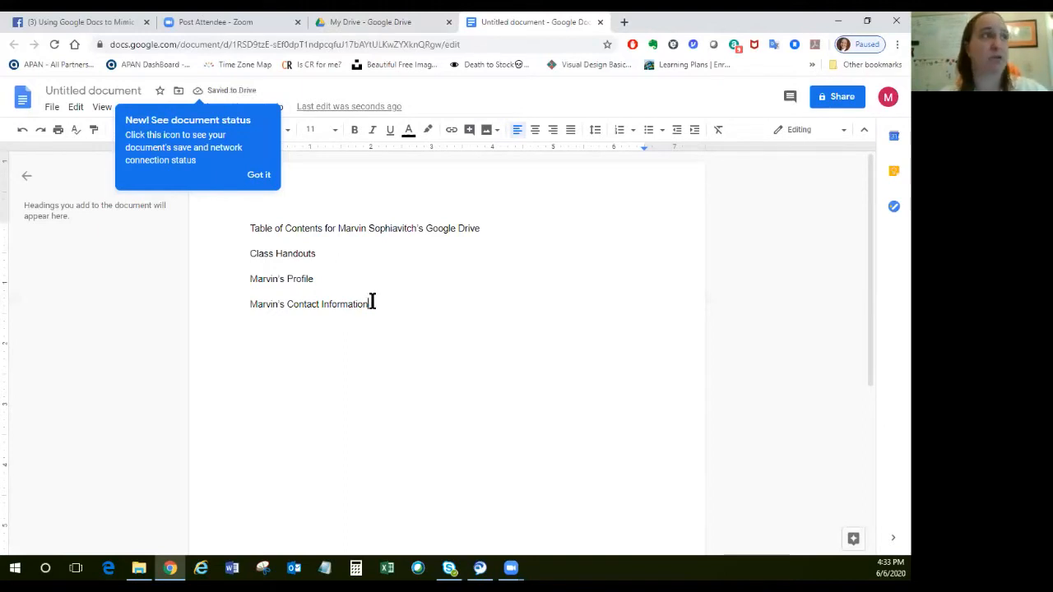
Turn the three entries below the heading into a bulleted list and remove the bullets from the blank lines between them.
drag(371, 302, 238, 258)
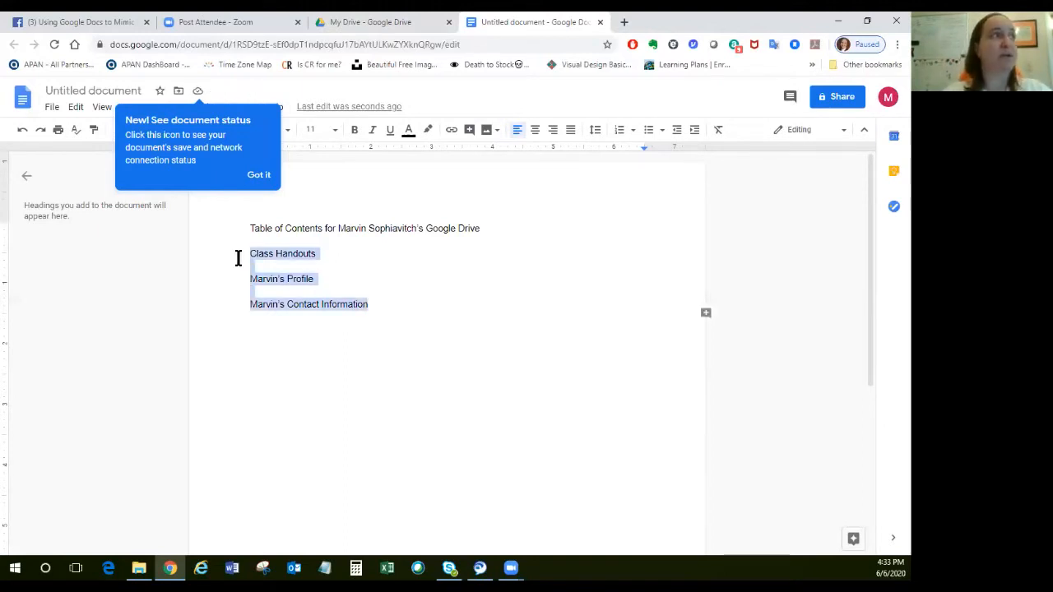
click(649, 136)
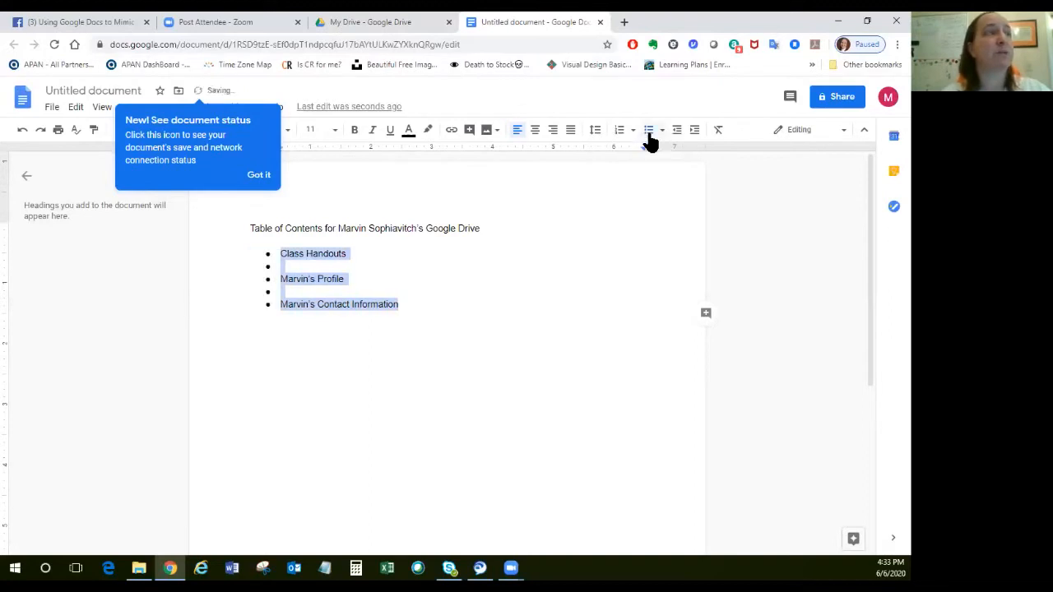
click(300, 267)
key(BackSpace)
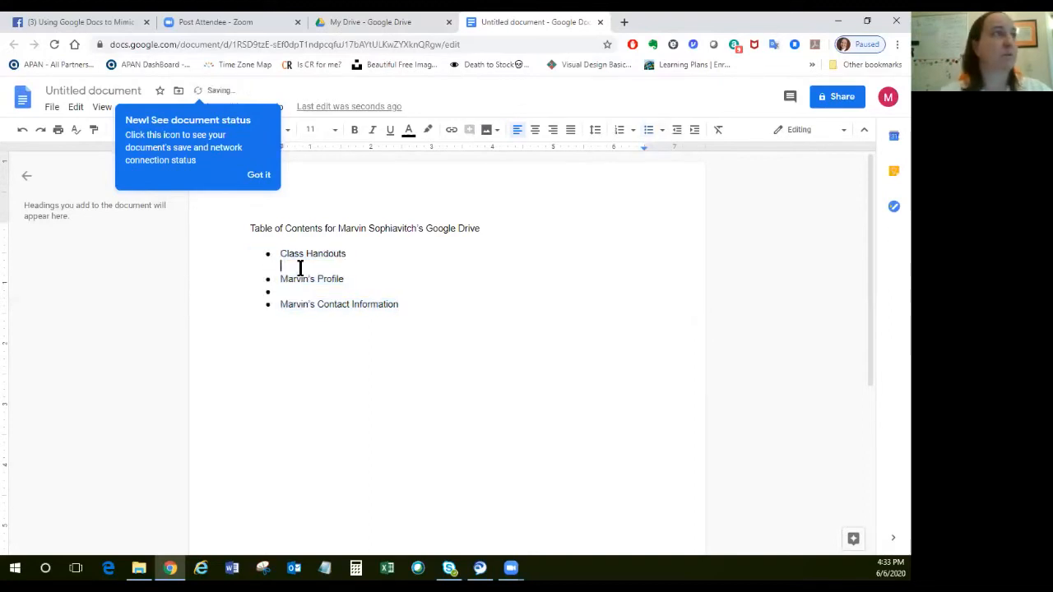
key(Down)
key(Down)
key(BackSpace)
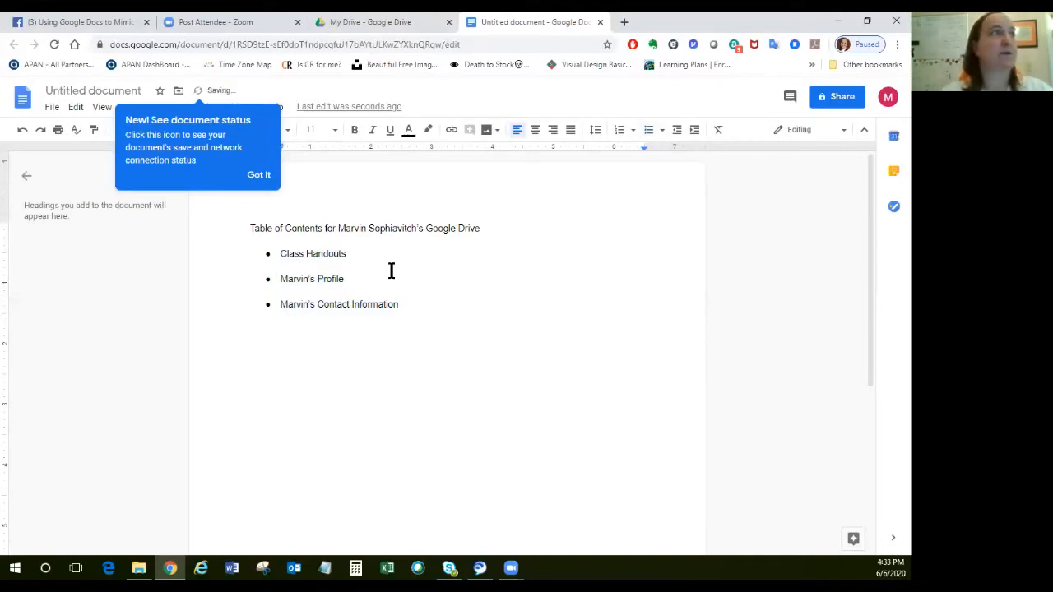
click(430, 330)
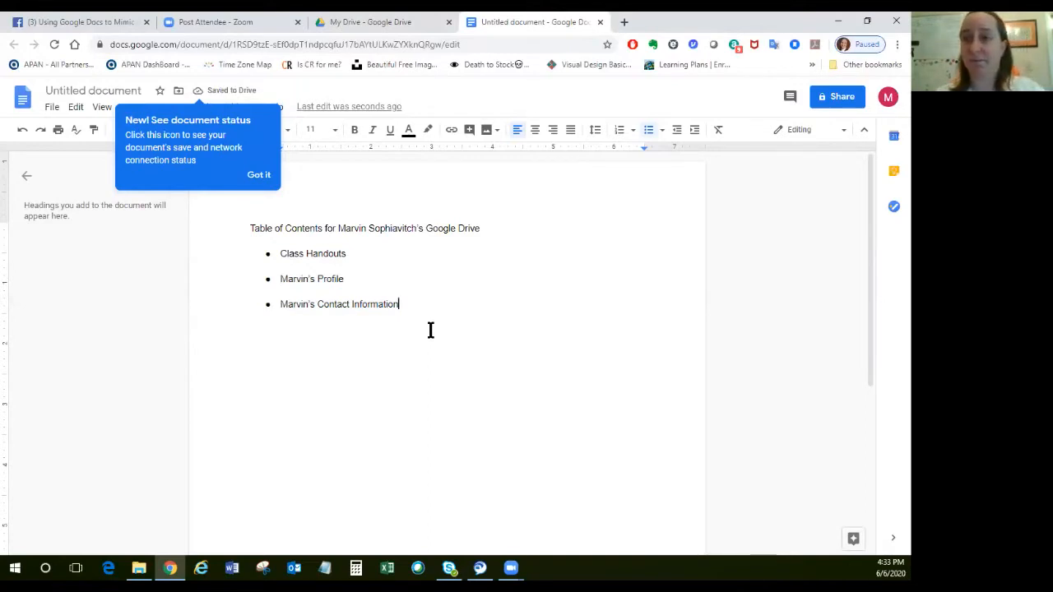
Dismiss the document status tip, name the document with its suggested heading text, and open its version history.
click(258, 174)
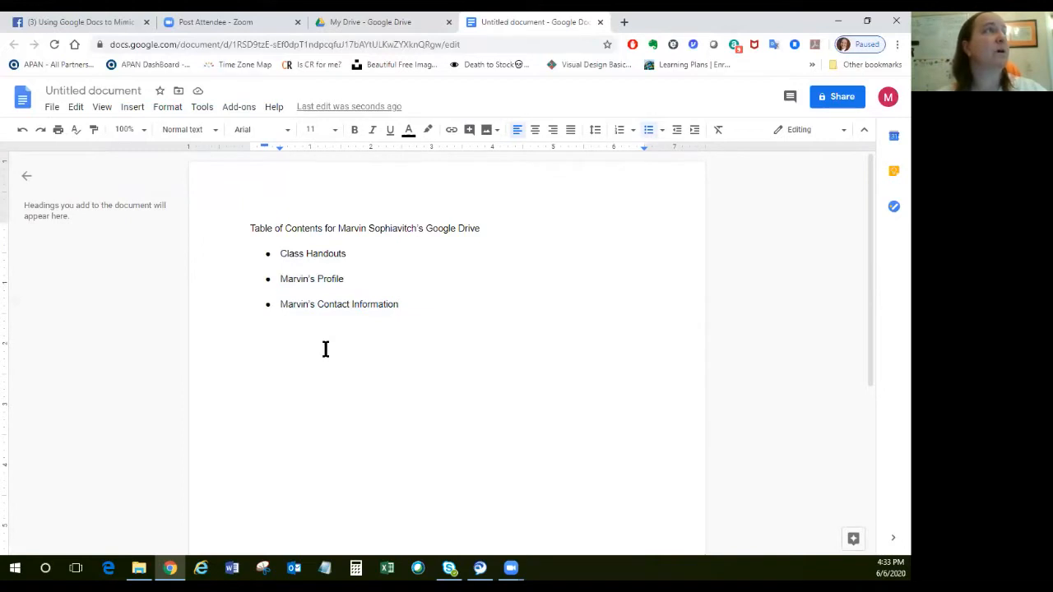
click(136, 90)
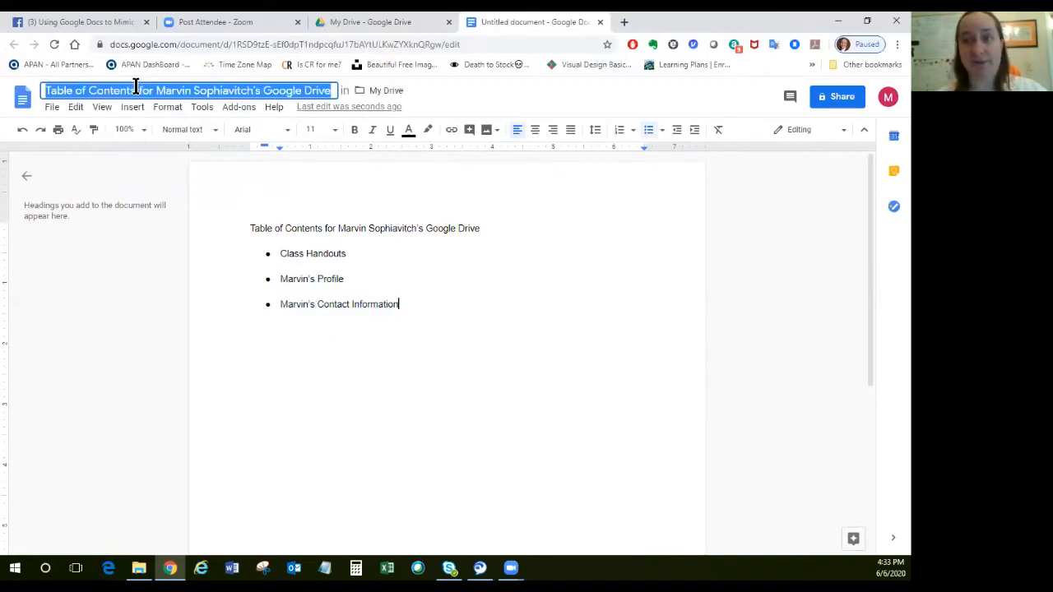
click(500, 233)
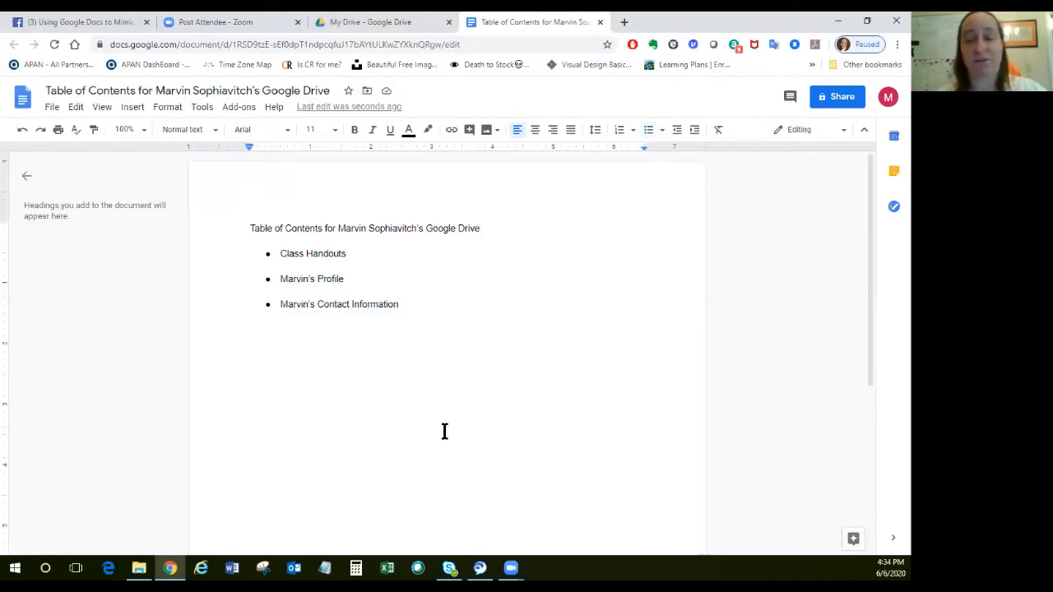
click(371, 379)
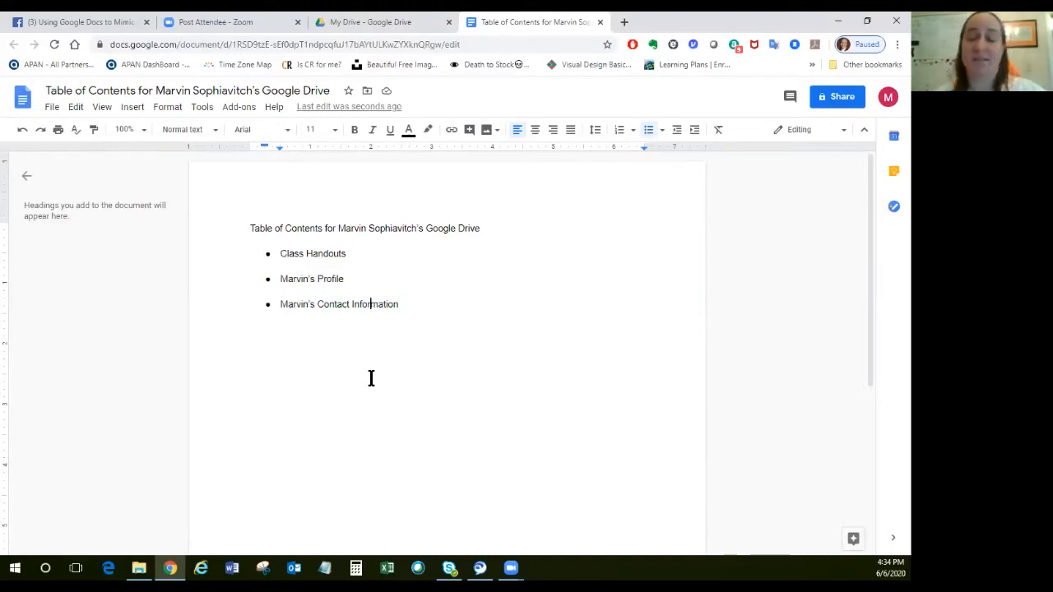
click(378, 107)
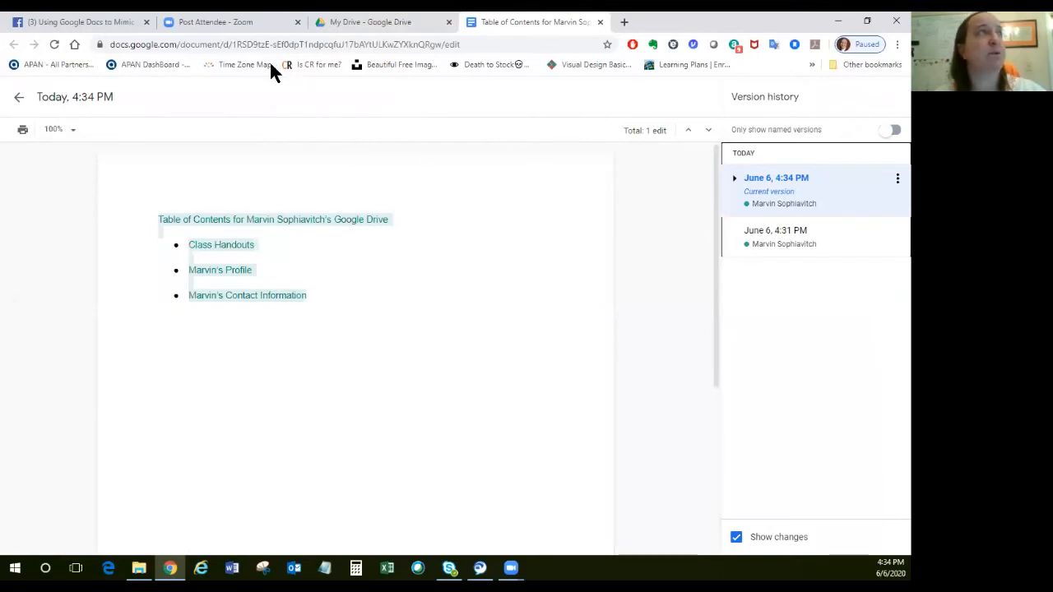
Reopen the table of contents document from My Drive and hide its document outline.
click(359, 23)
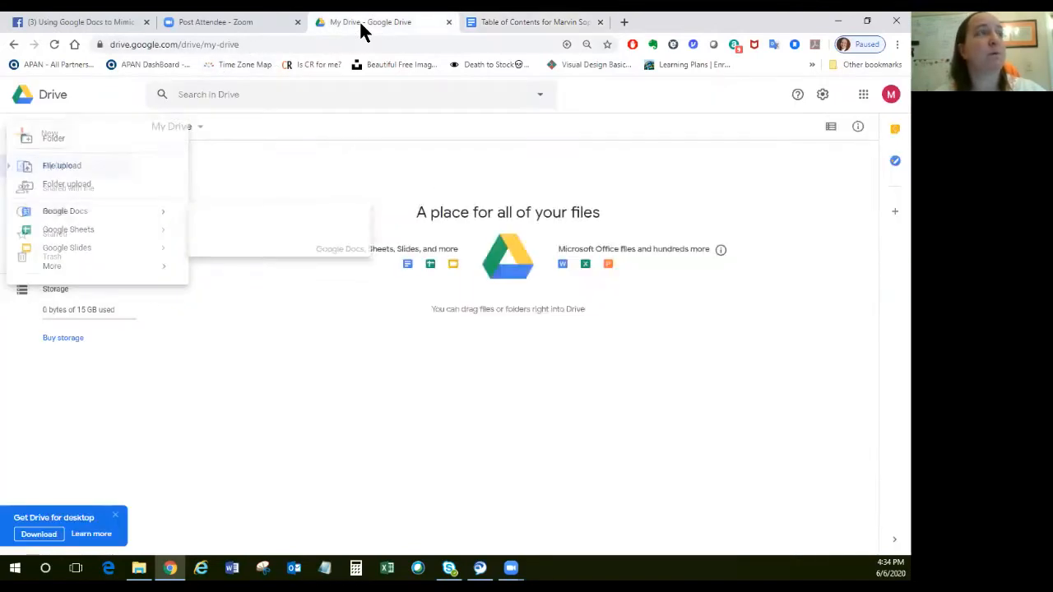
click(201, 239)
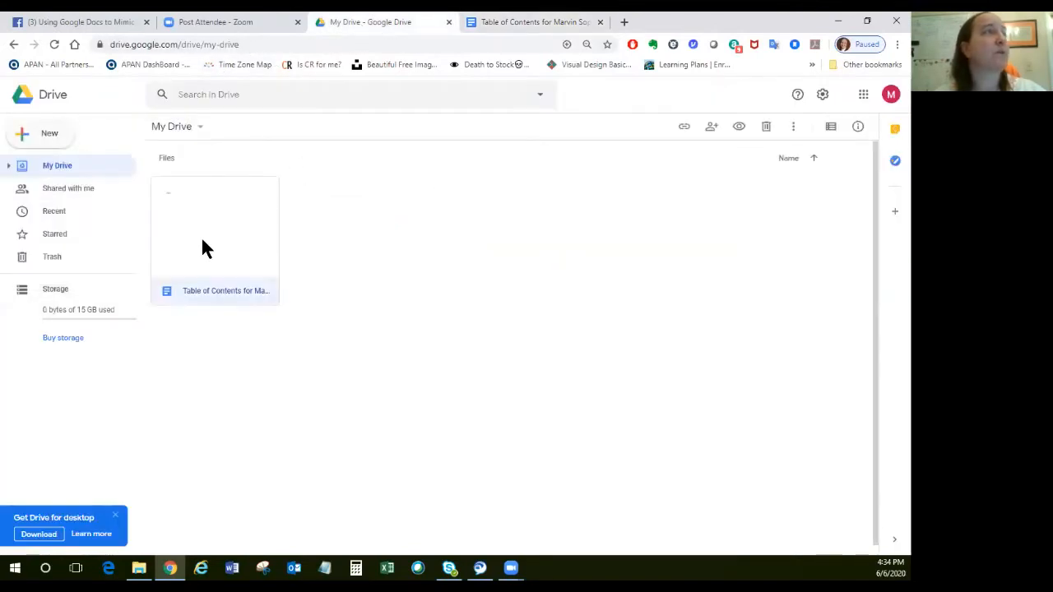
double_click(203, 240)
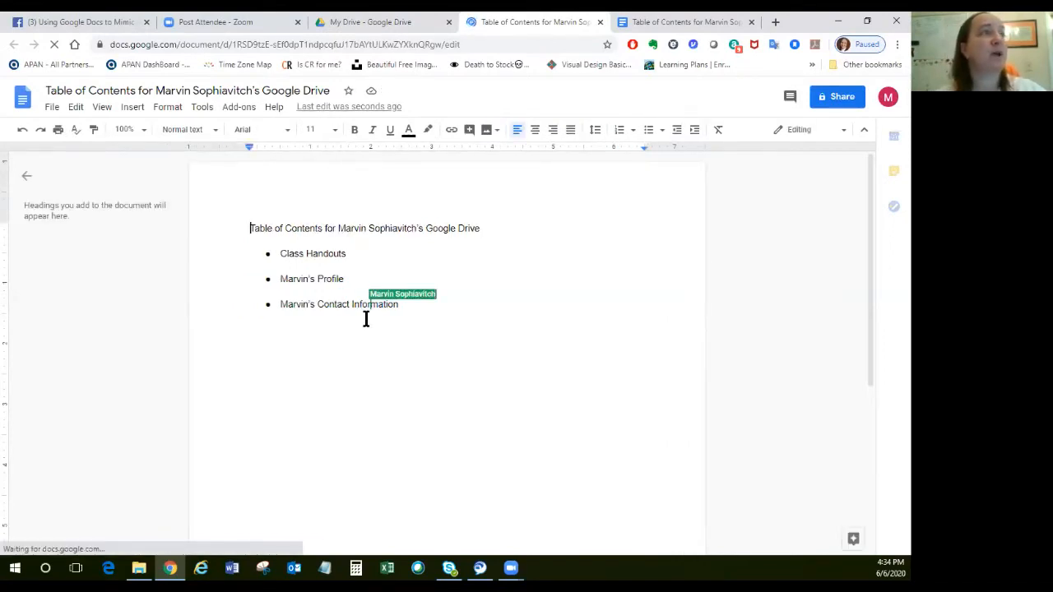
click(442, 304)
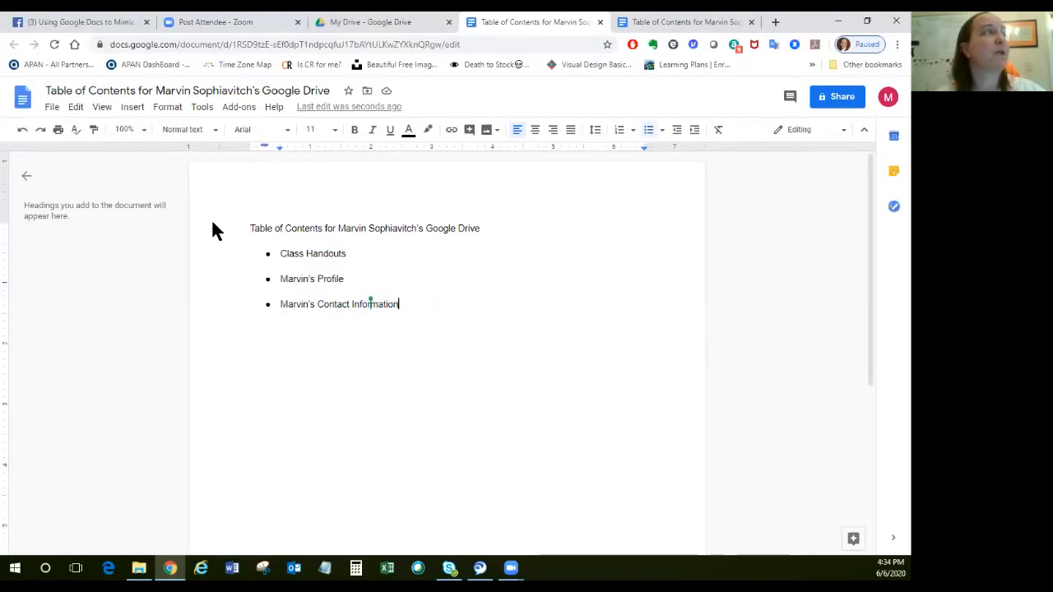
click(27, 177)
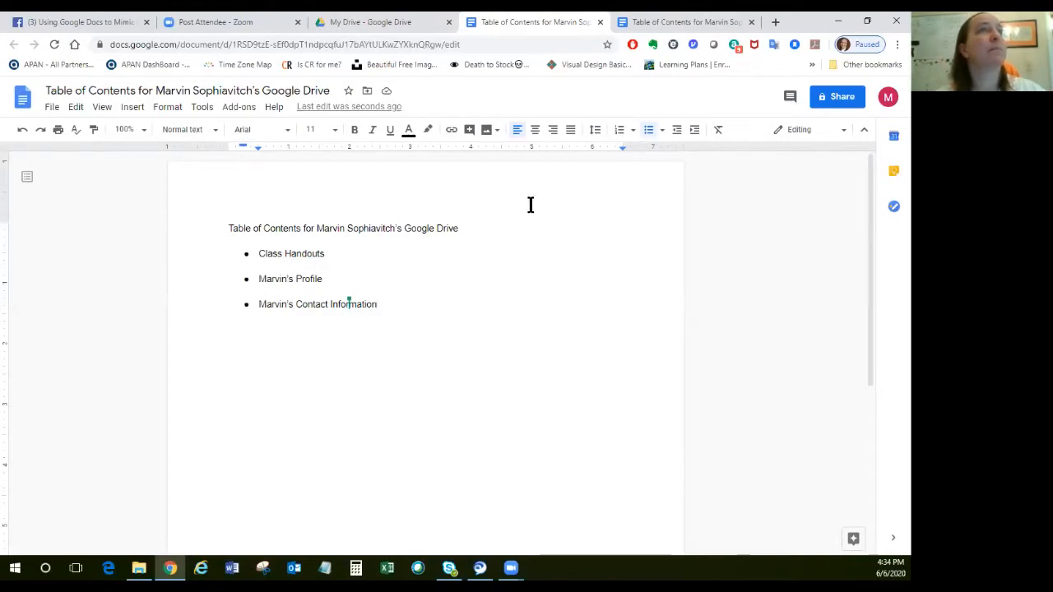
Close the tab showing the table of contents document's version history and return to My Drive.
click(697, 23)
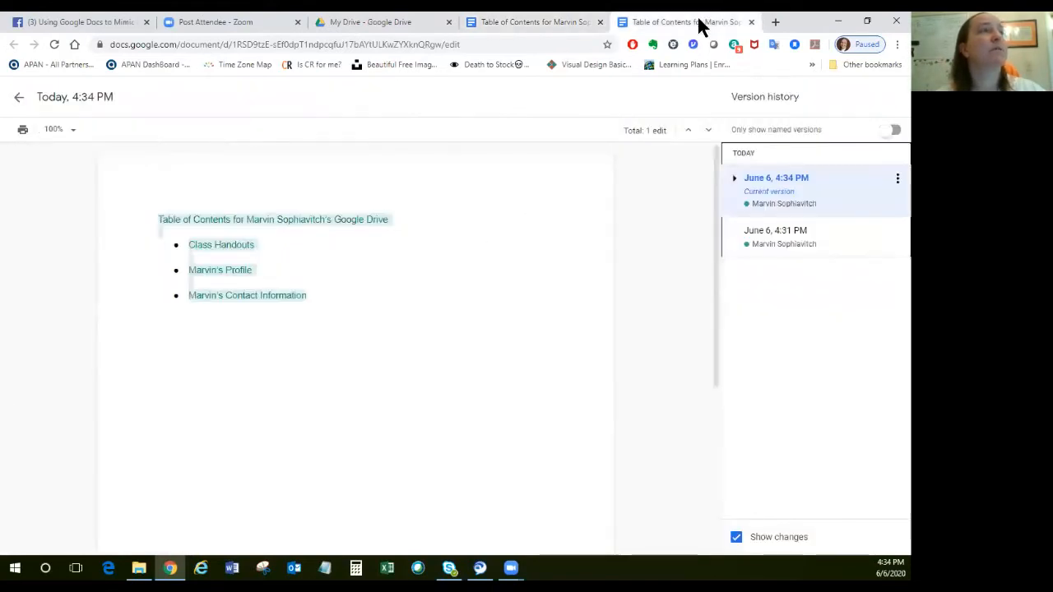
click(750, 22)
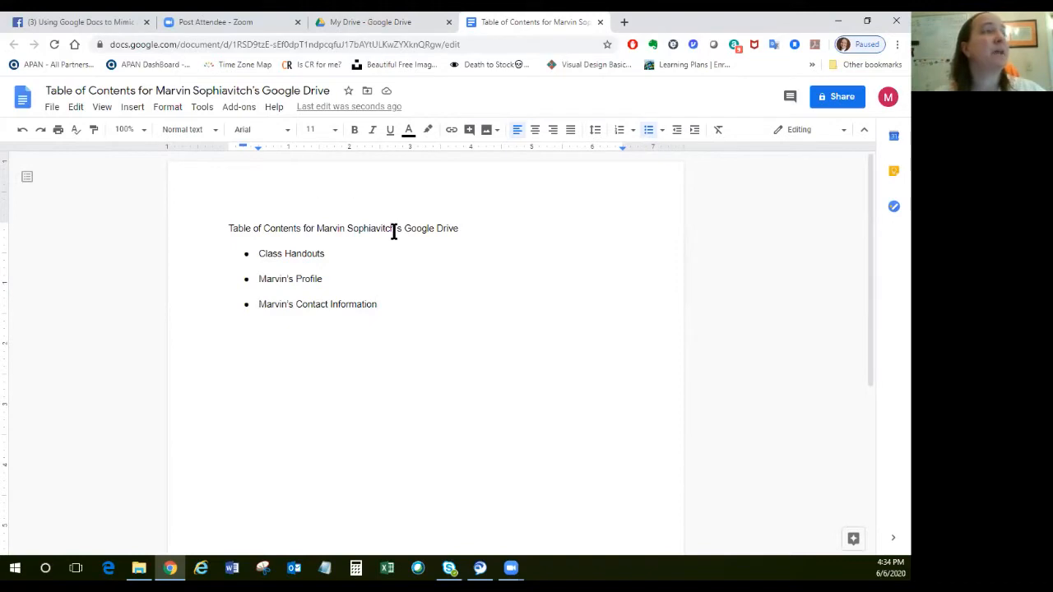
click(406, 25)
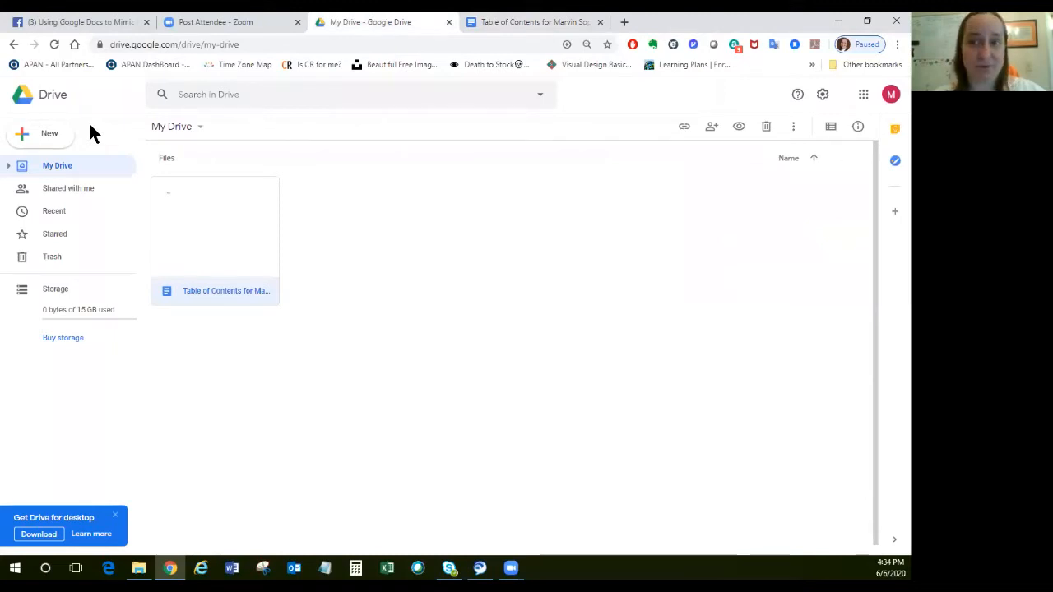
Create a folder named "Class Handouts" in My Drive.
click(41, 138)
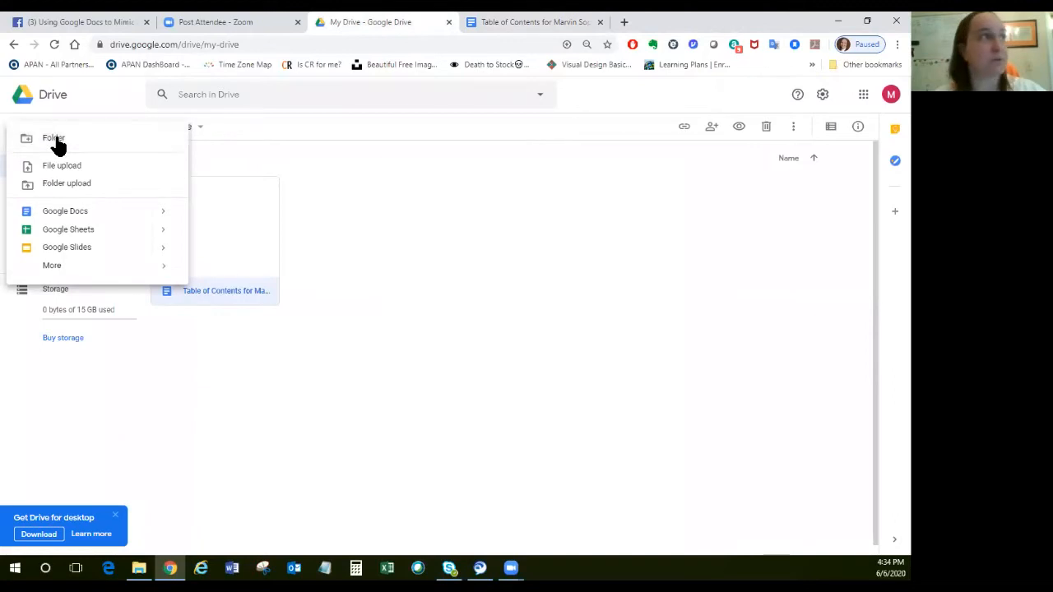
click(55, 139)
text(C)
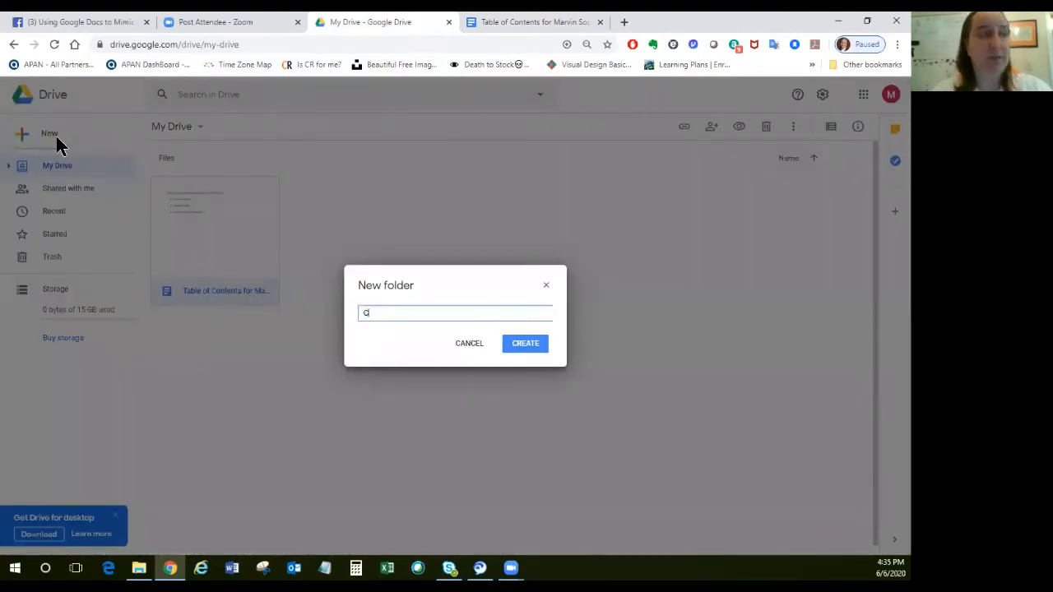
text(lass Handouts)
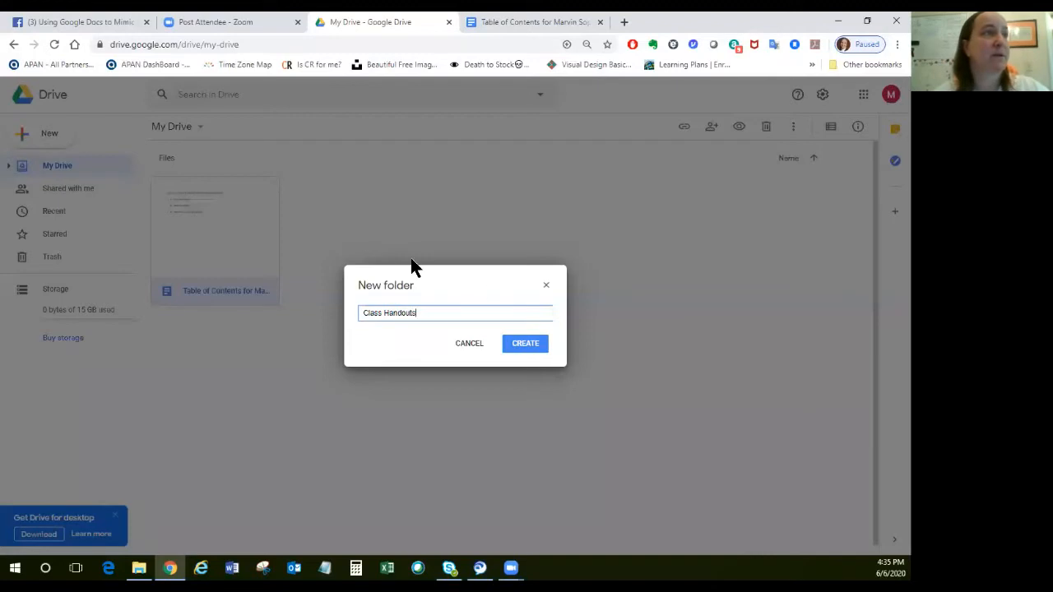
click(524, 346)
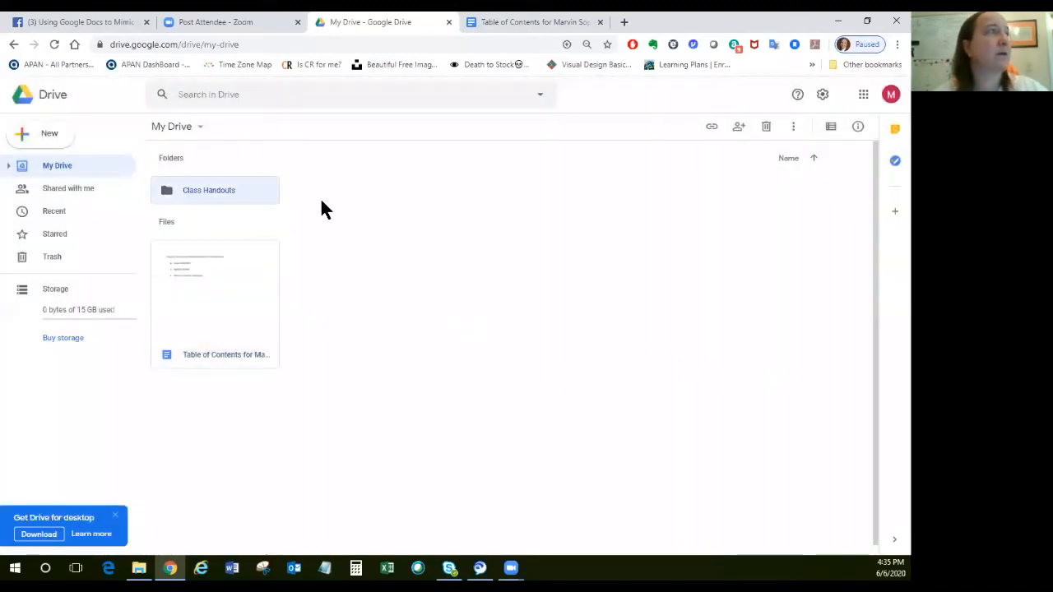
Create a second My Drive folder named with the account holder's first name followed by "Info".
click(48, 137)
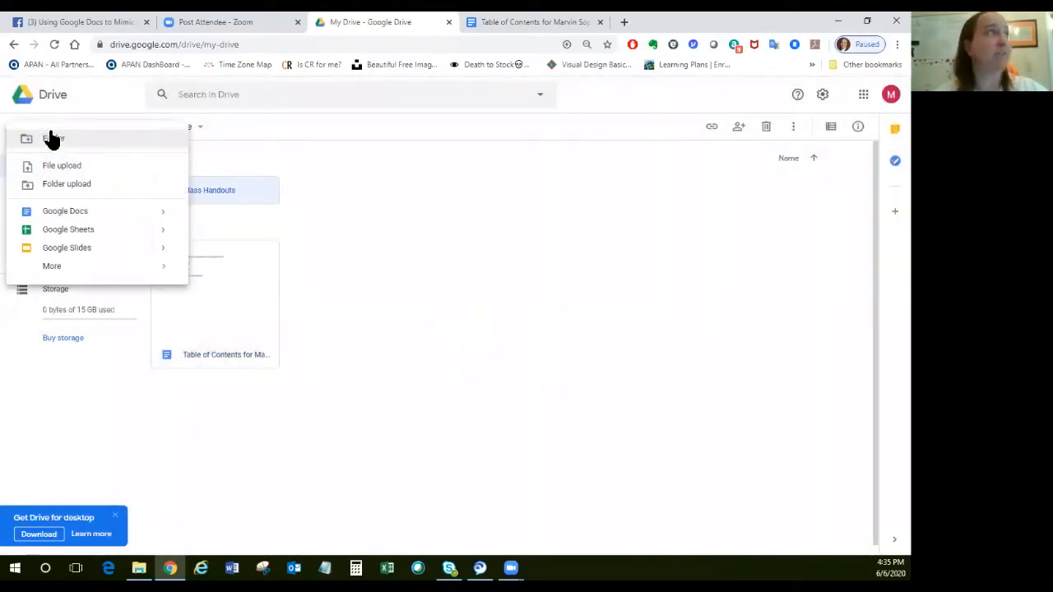
click(54, 140)
text(Marvin Info)
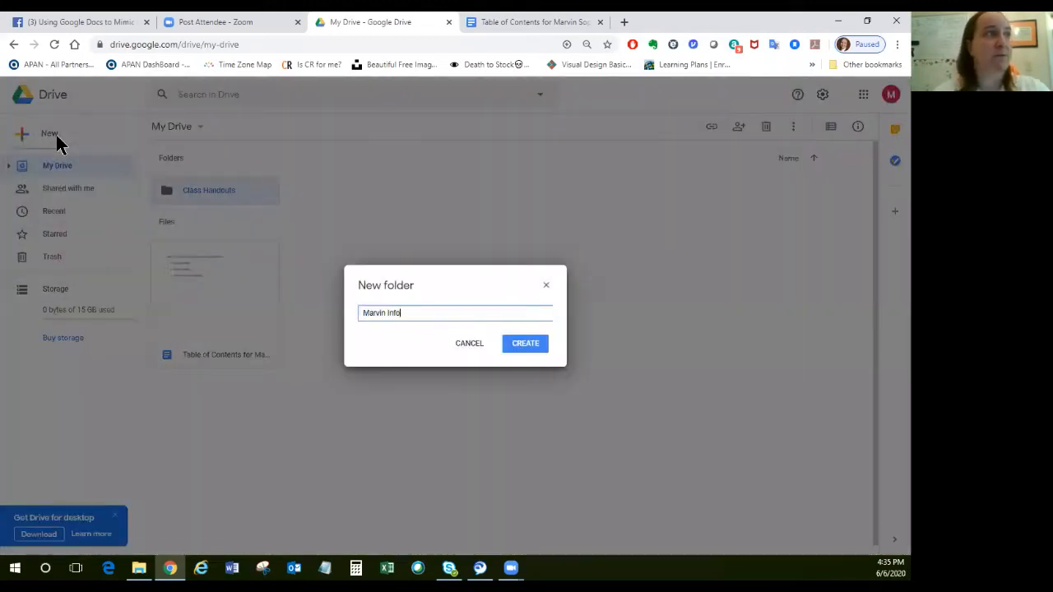
click(525, 346)
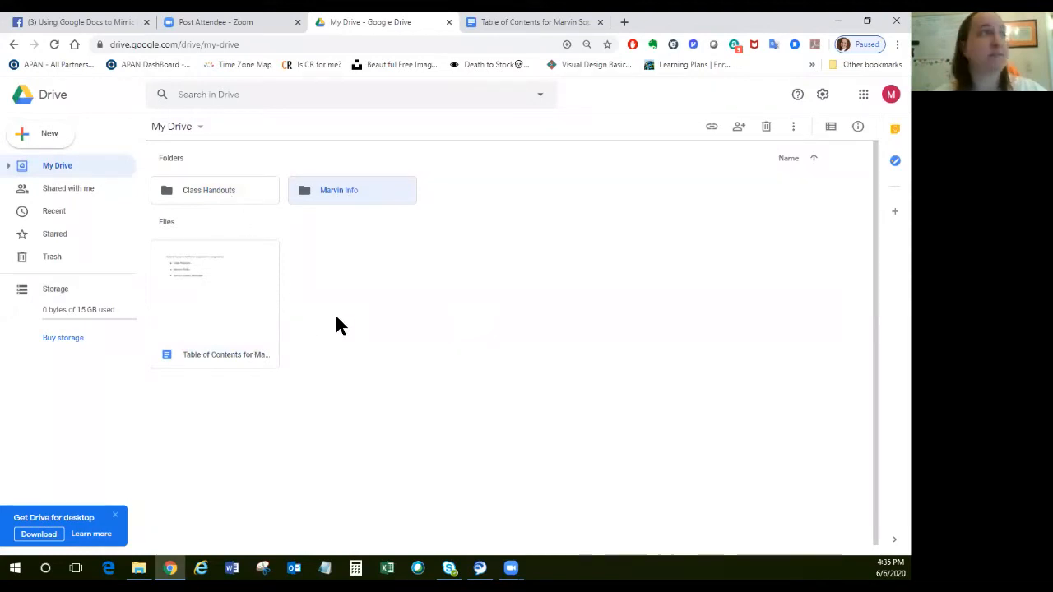
Open the Class Handouts folder and upload "Online Conference tools comparison.pptx" into it from the SCA folder in File Explorer.
click(218, 195)
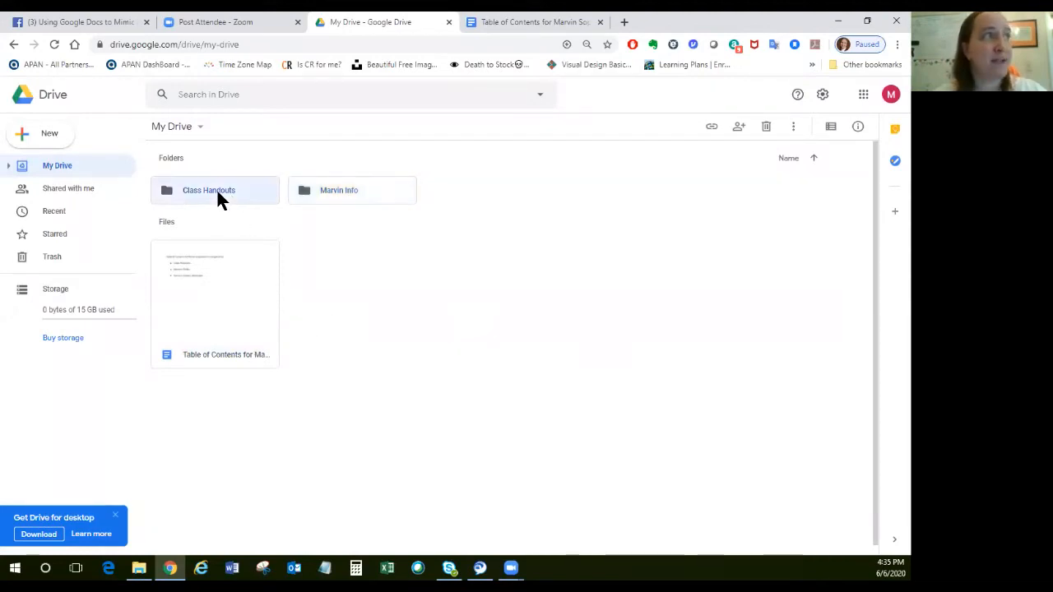
double_click(218, 196)
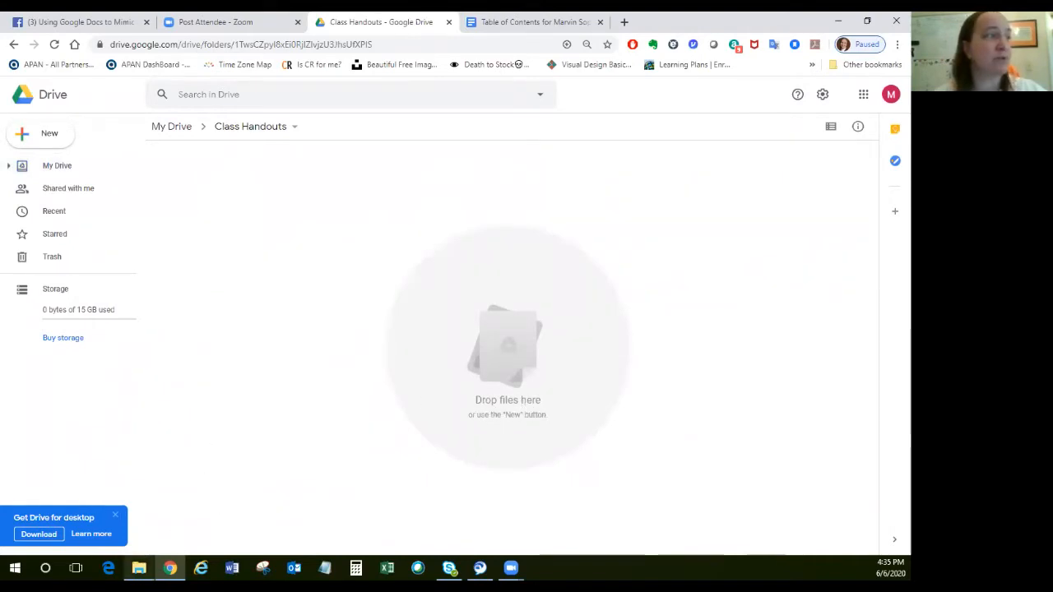
click(139, 568)
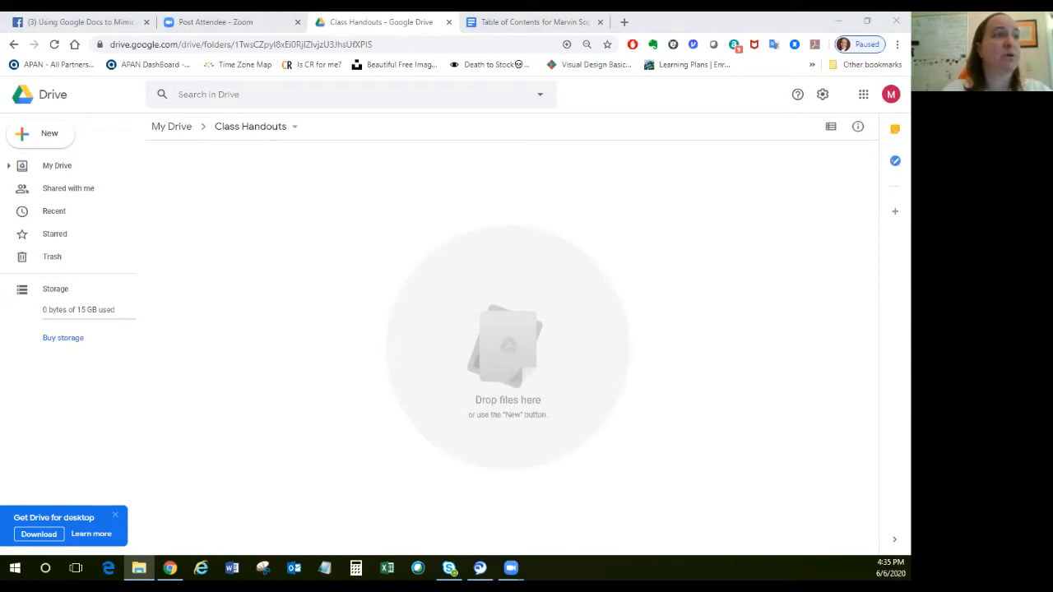
drag(910, 140, 536, 140)
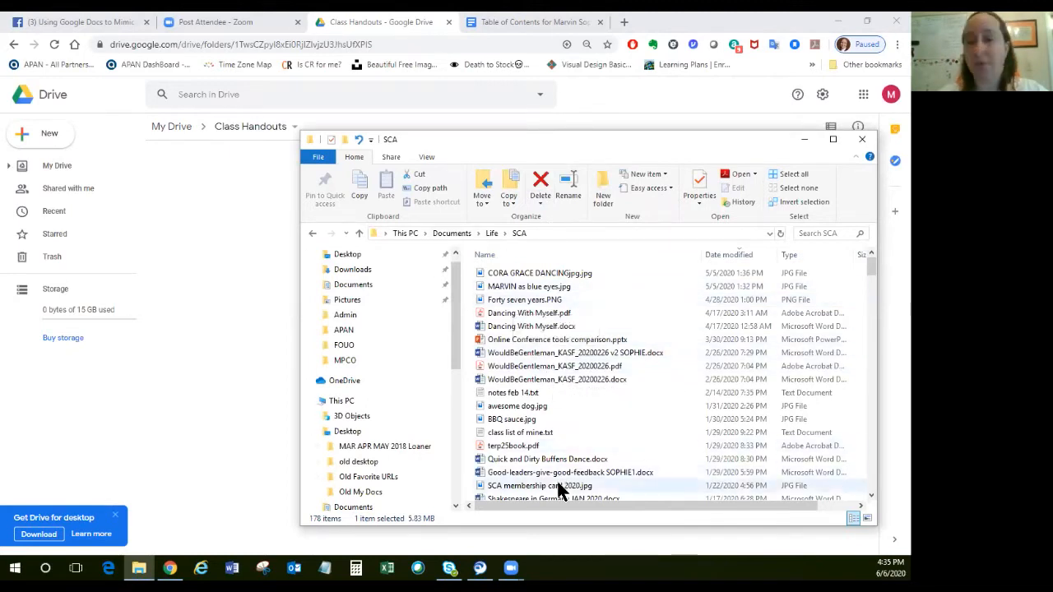
click(481, 344)
drag(481, 344, 222, 288)
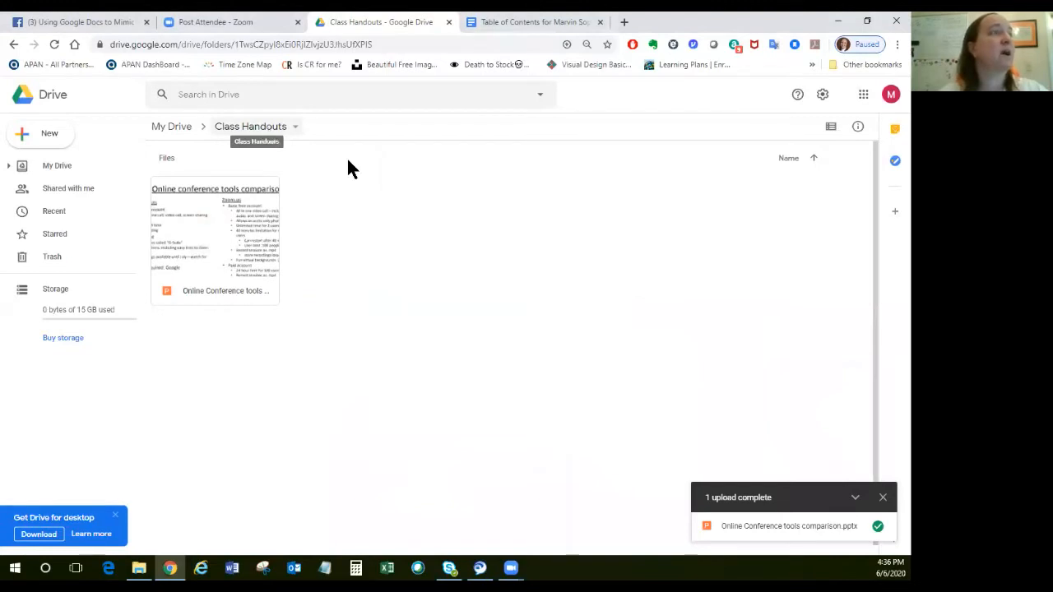
Upload "Pennsic-Pile-2019B.pdf" from the Desktop to Class Handouts, listing the files in Details view sorted by date.
click(45, 140)
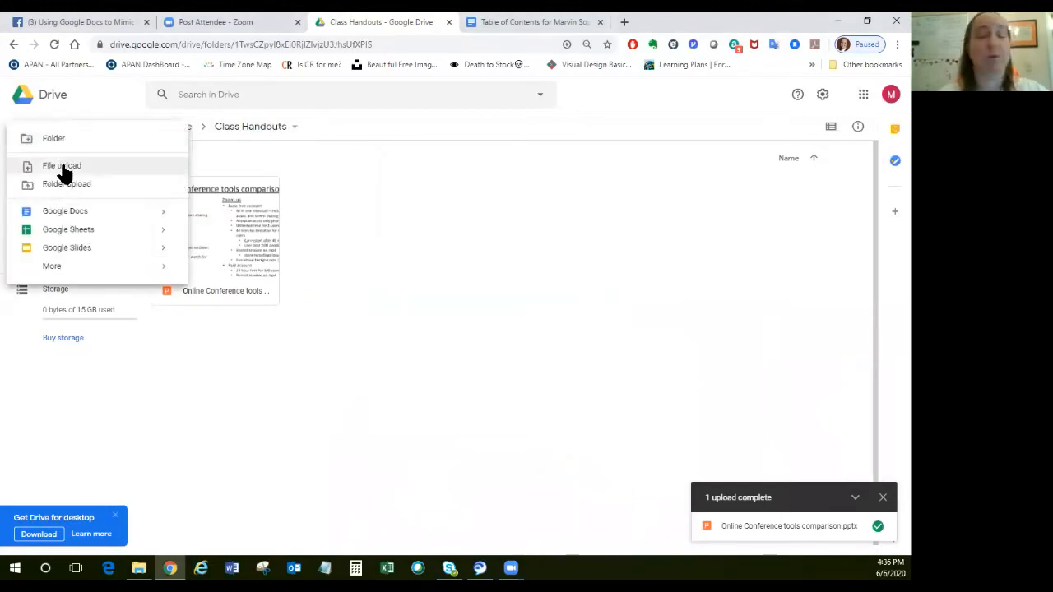
click(63, 168)
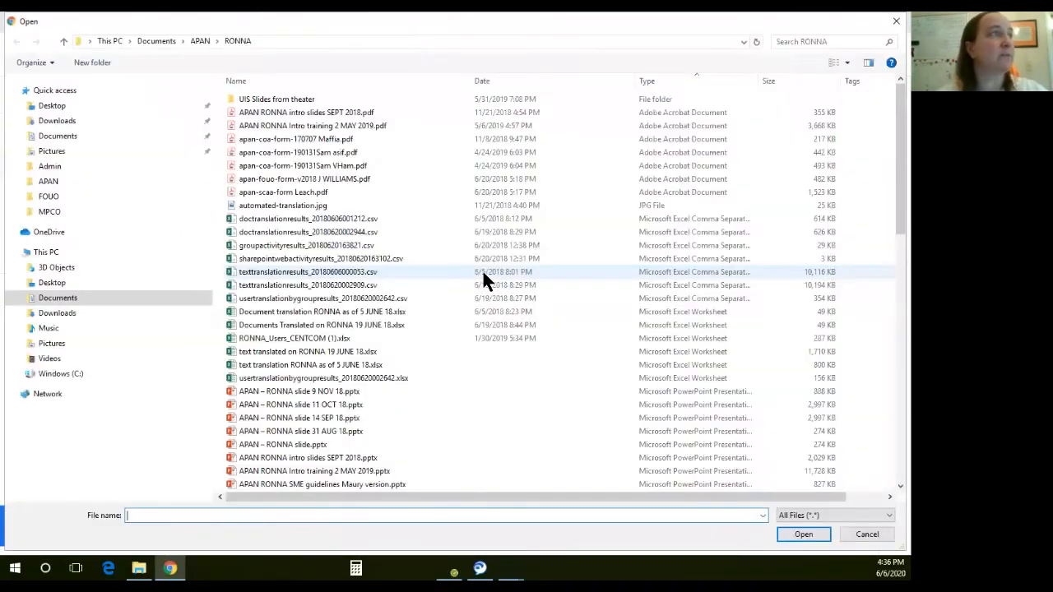
click(115, 109)
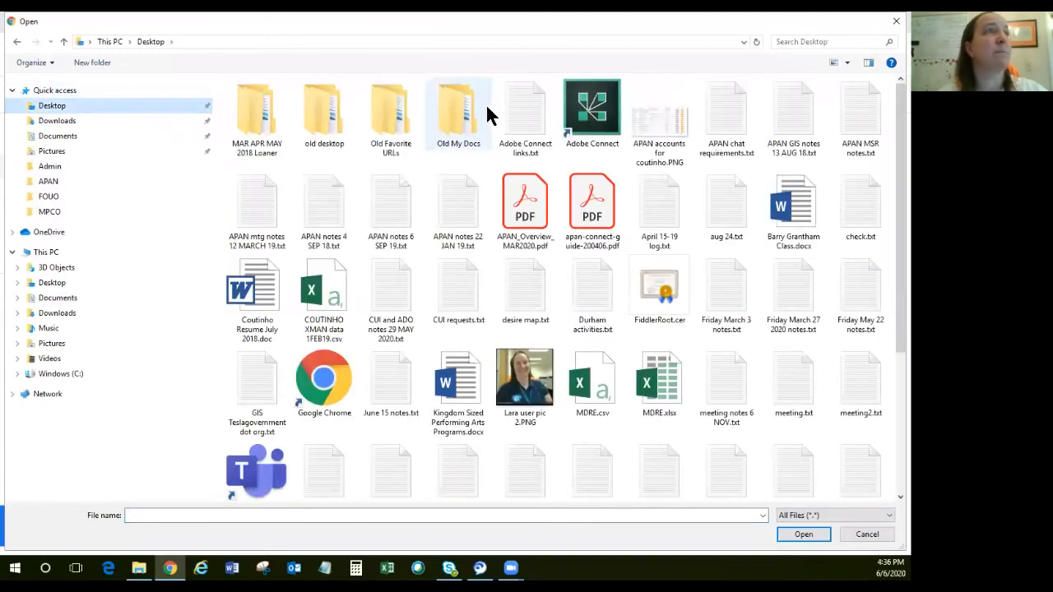
click(846, 63)
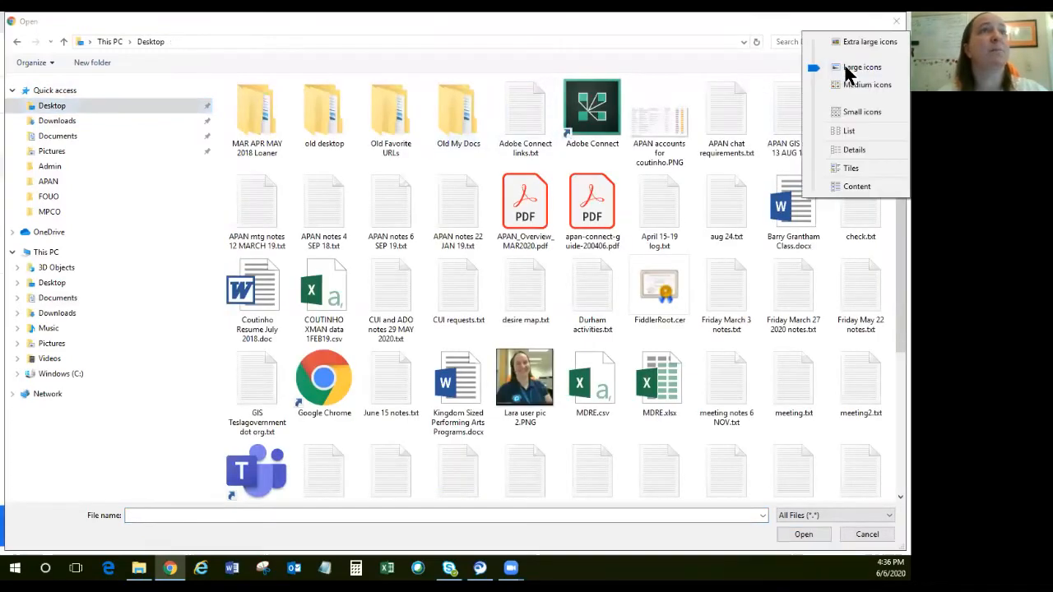
click(866, 143)
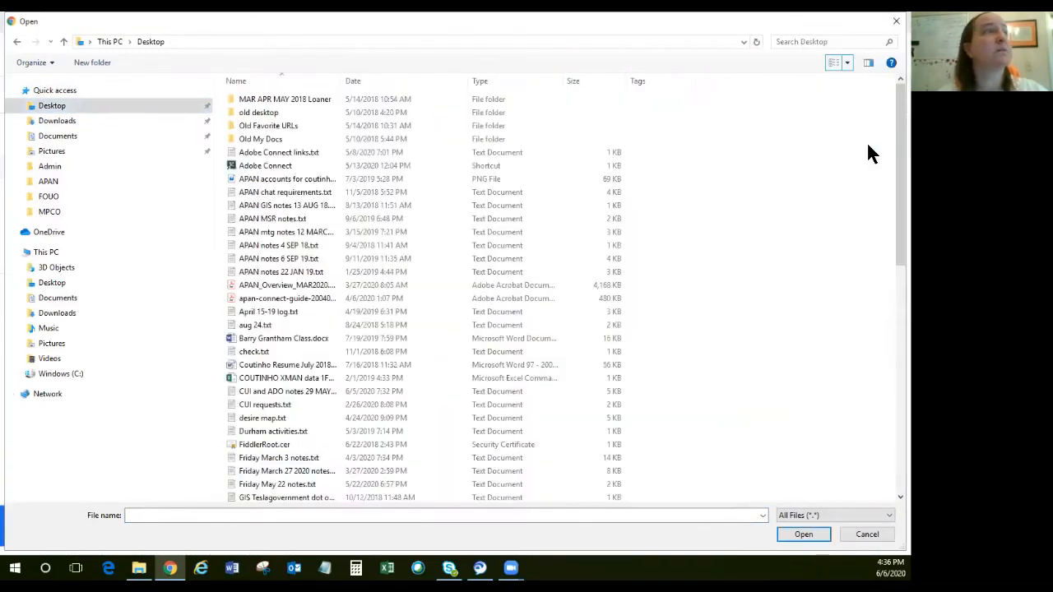
click(385, 78)
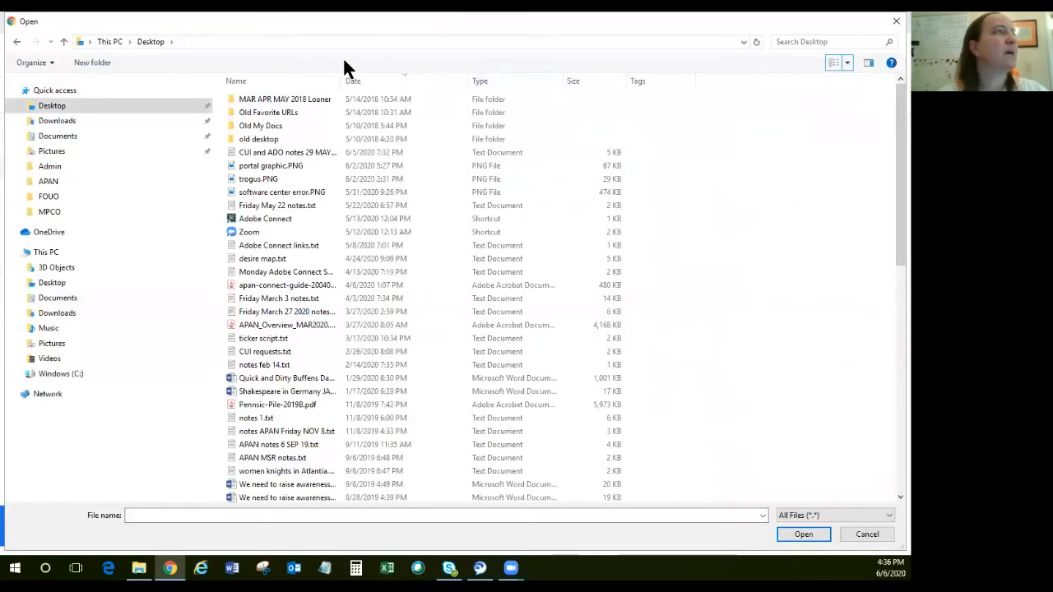
click(229, 406)
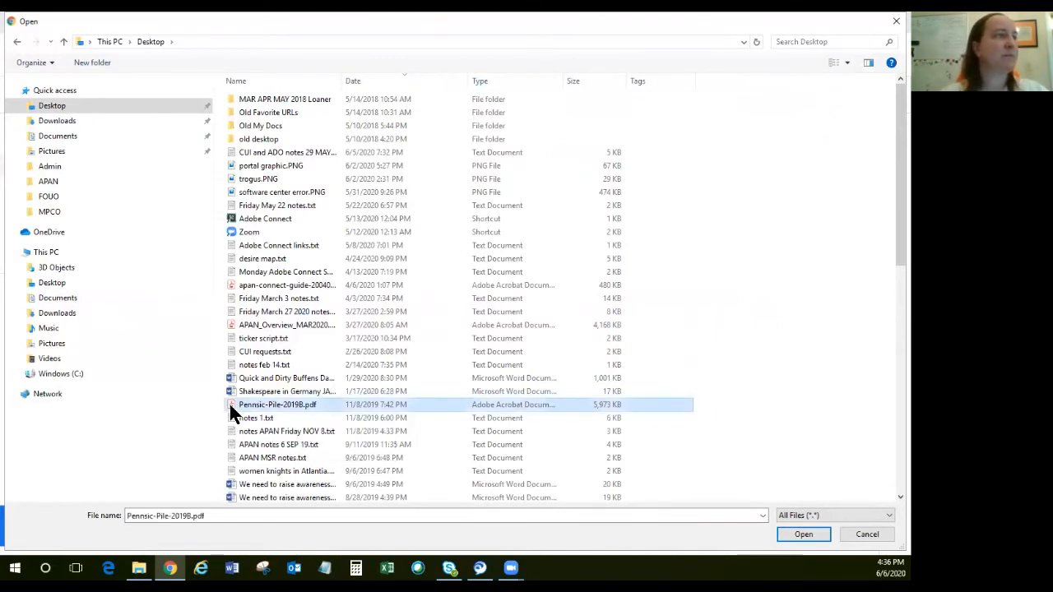
click(803, 534)
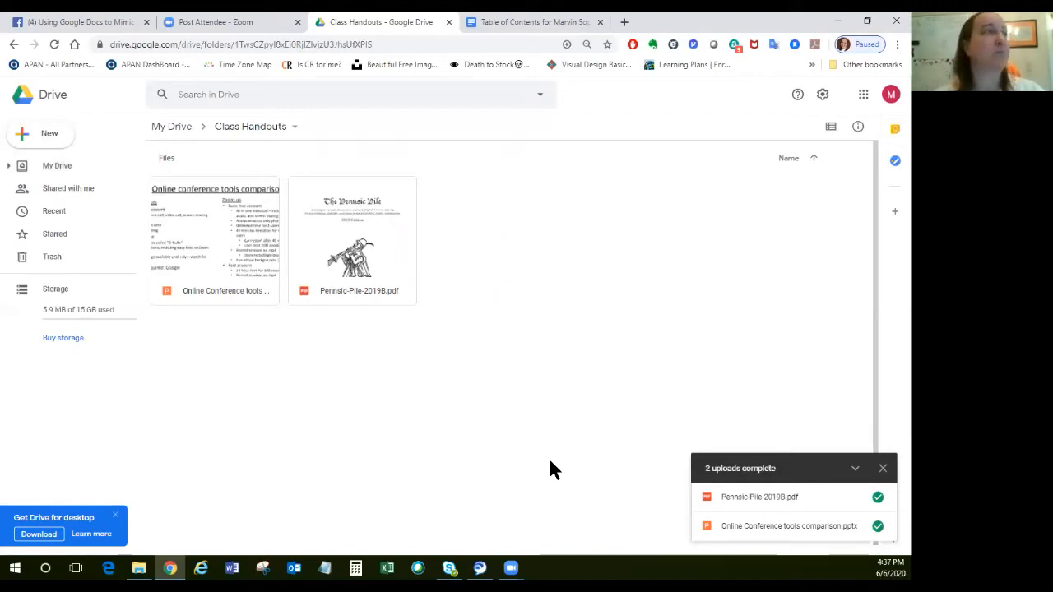
Upload "Quick and Dirty Buffens Dance.docx" from the Desktop to the Class Handouts folder.
click(47, 138)
click(73, 167)
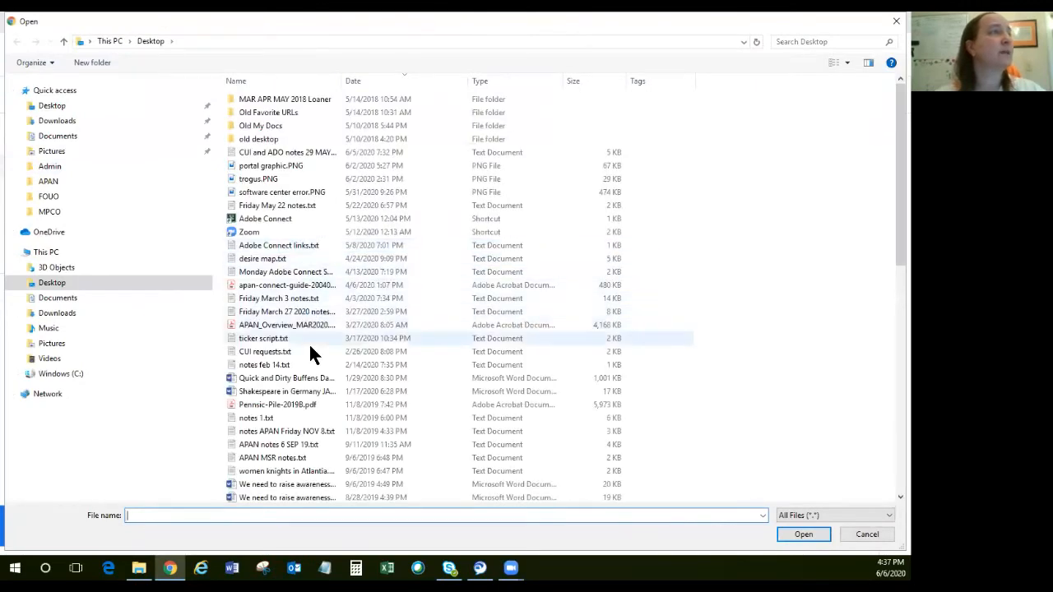
click(229, 380)
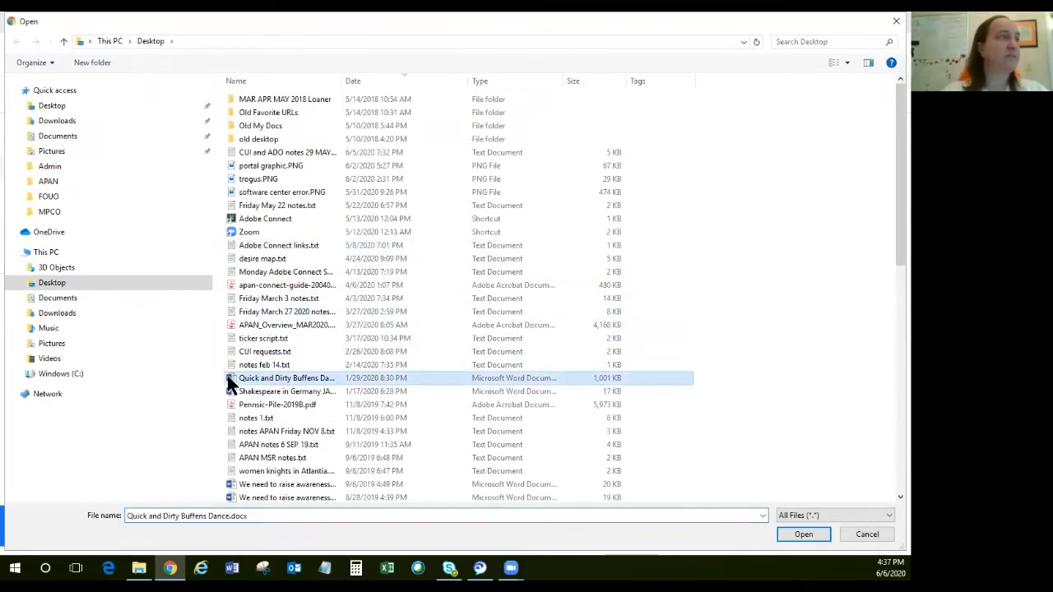
click(793, 534)
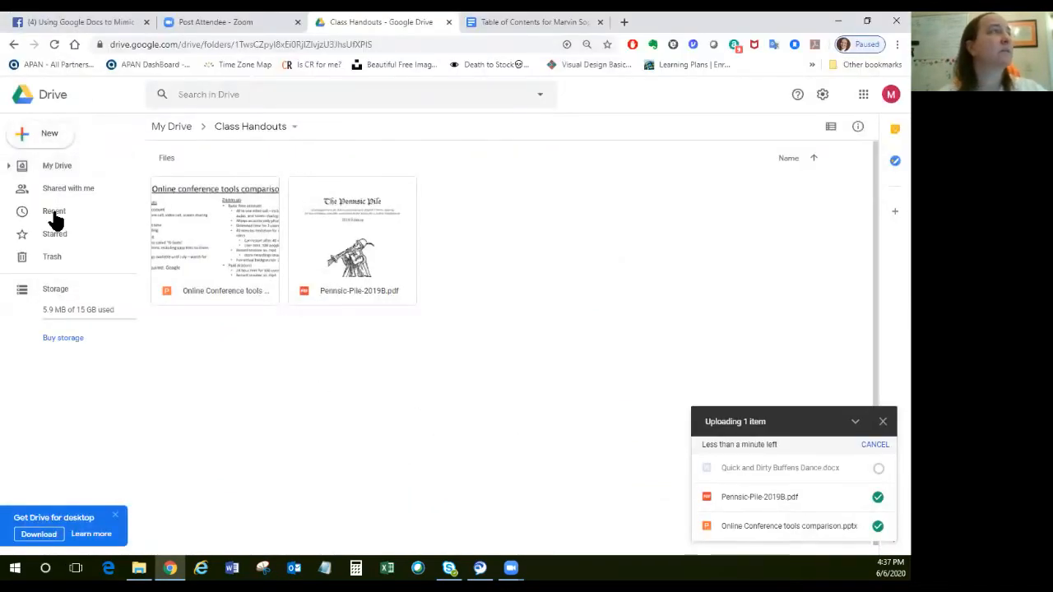
Upload "Shakespeare in Germany JAN 2020.docx" from the Desktop to Class Handouts and dismiss the upload status list.
click(52, 146)
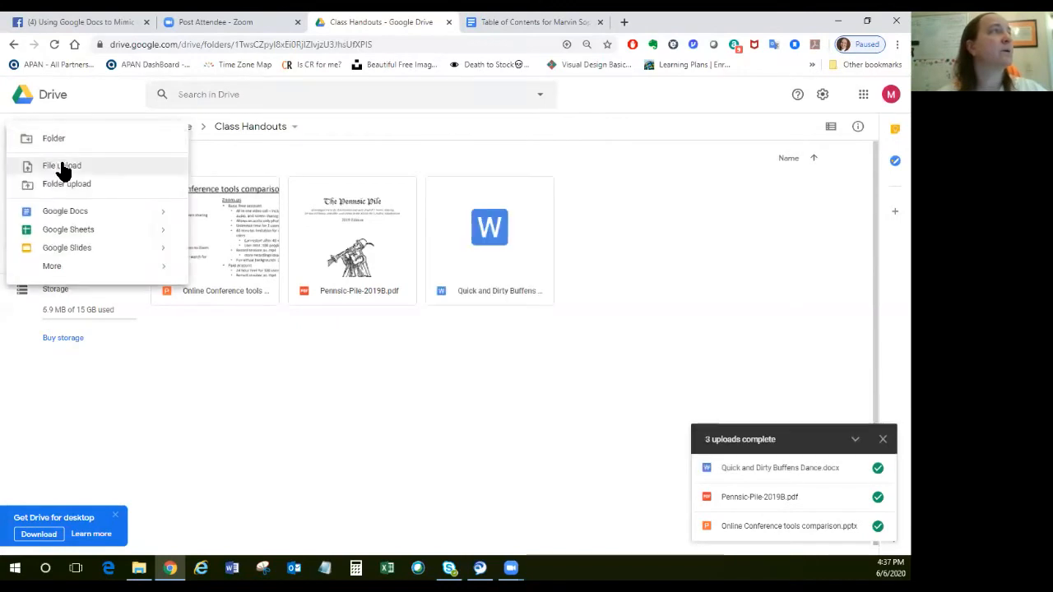
click(62, 165)
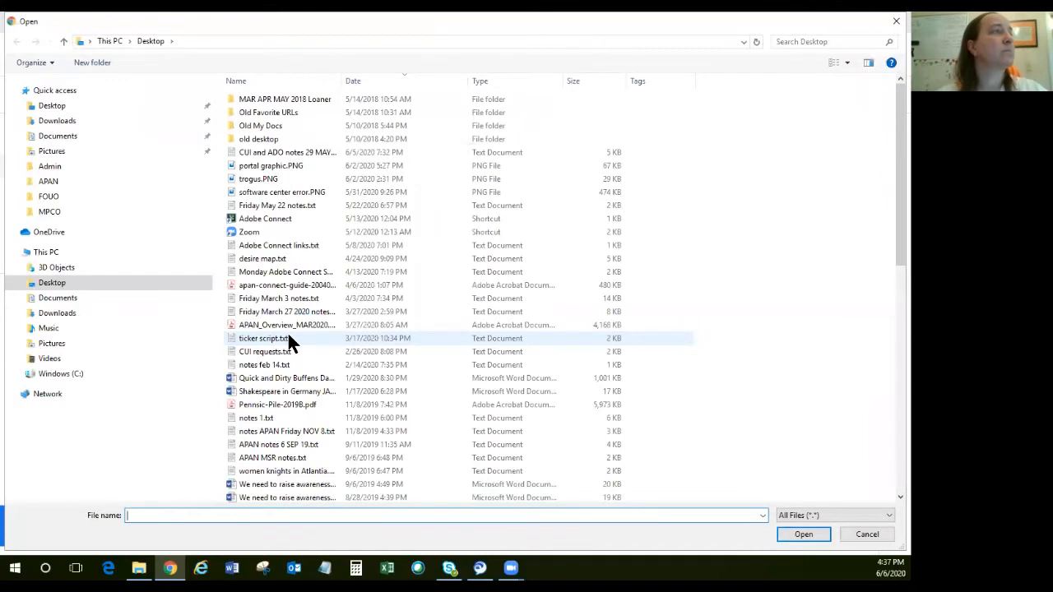
click(234, 388)
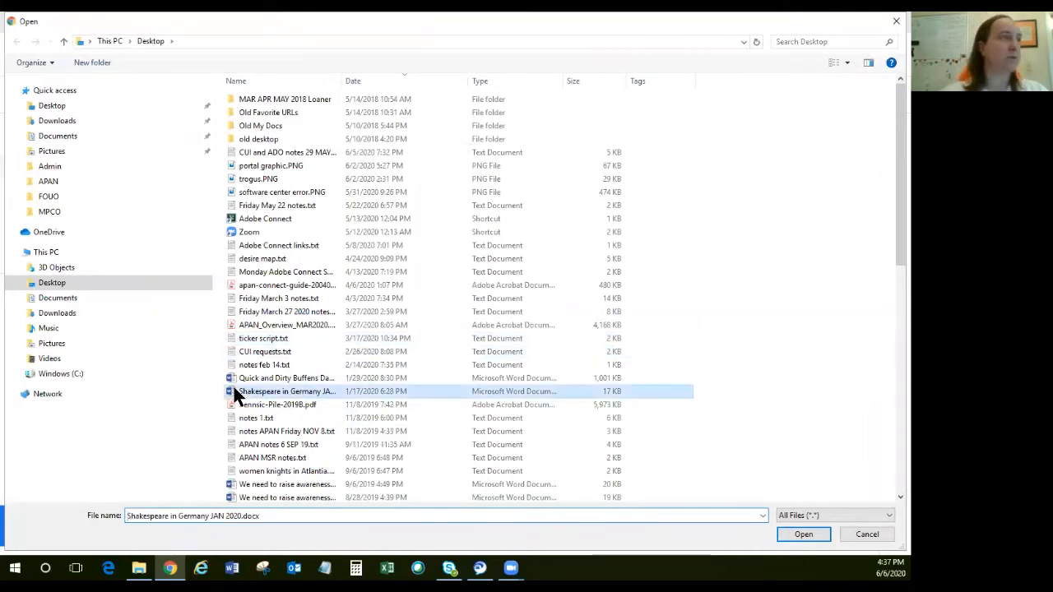
click(782, 534)
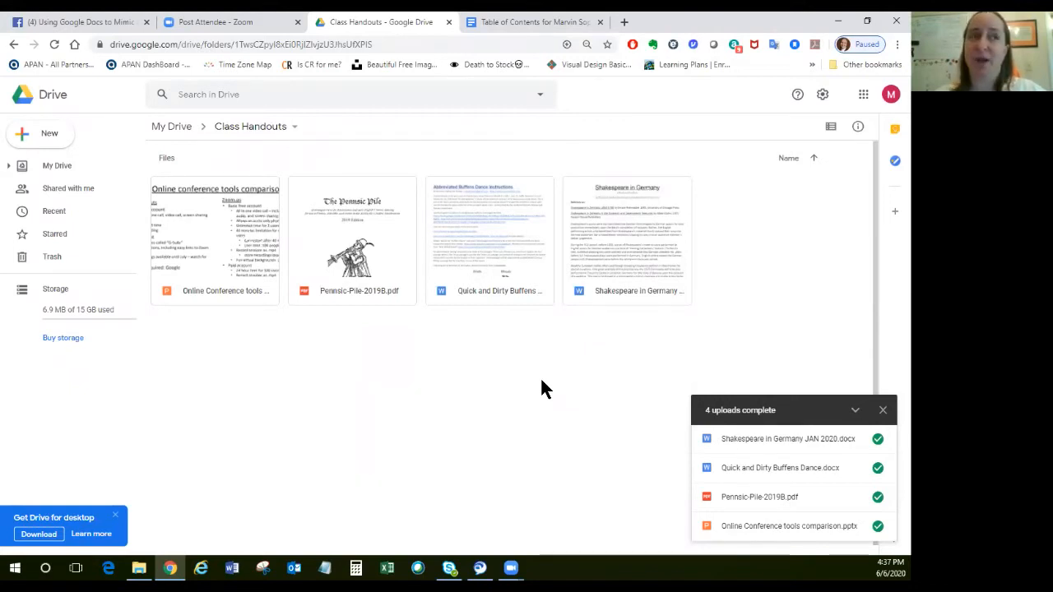
click(883, 410)
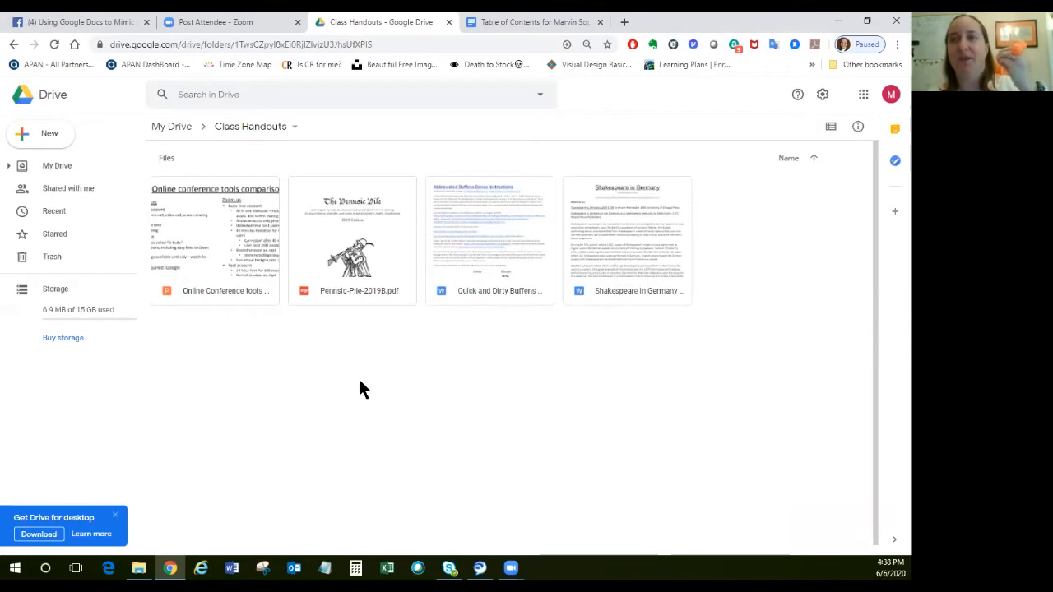
Create a blank Google Docs document in the Class Handouts folder and enter "How to be Awesome" as its first line.
click(50, 138)
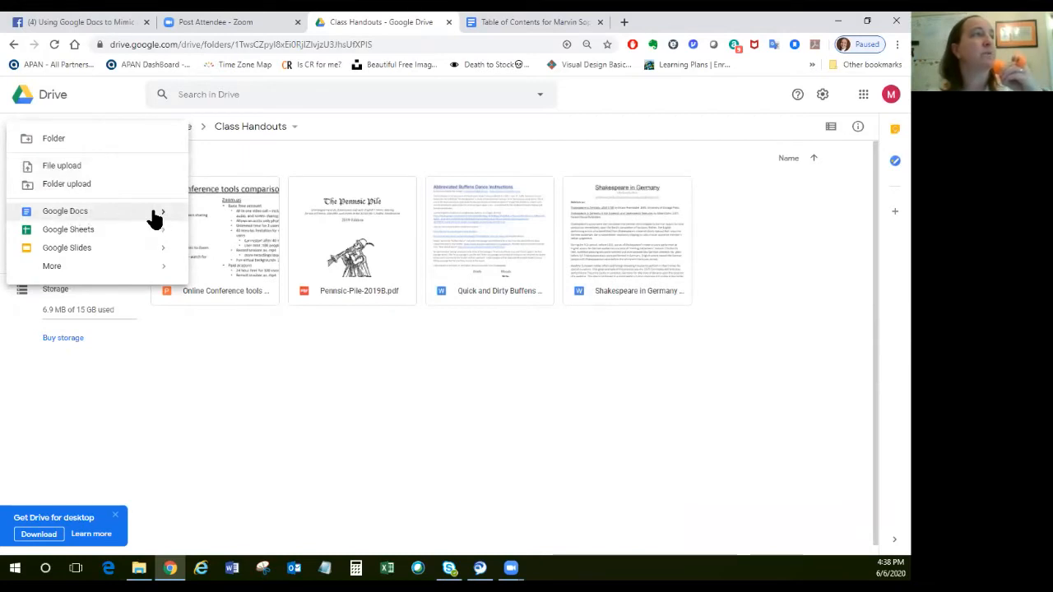
mouse_move(157, 216)
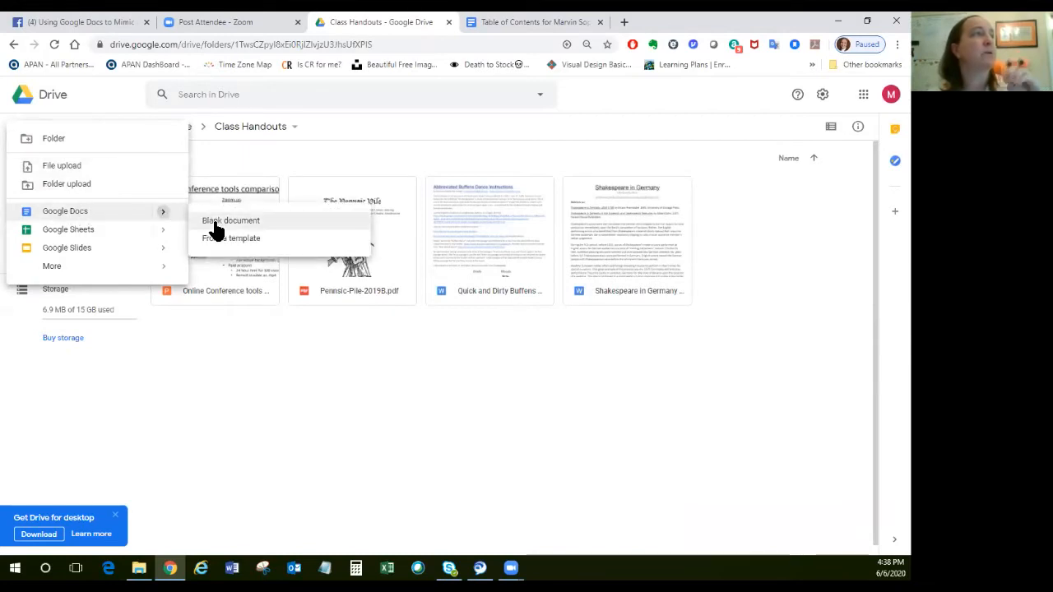
click(214, 222)
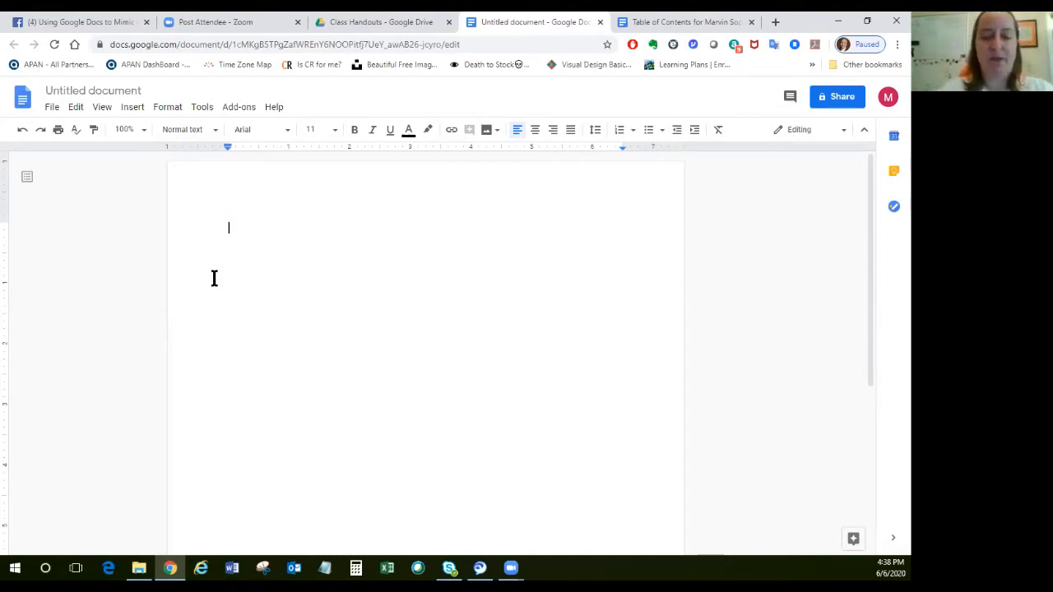
text(How to b)
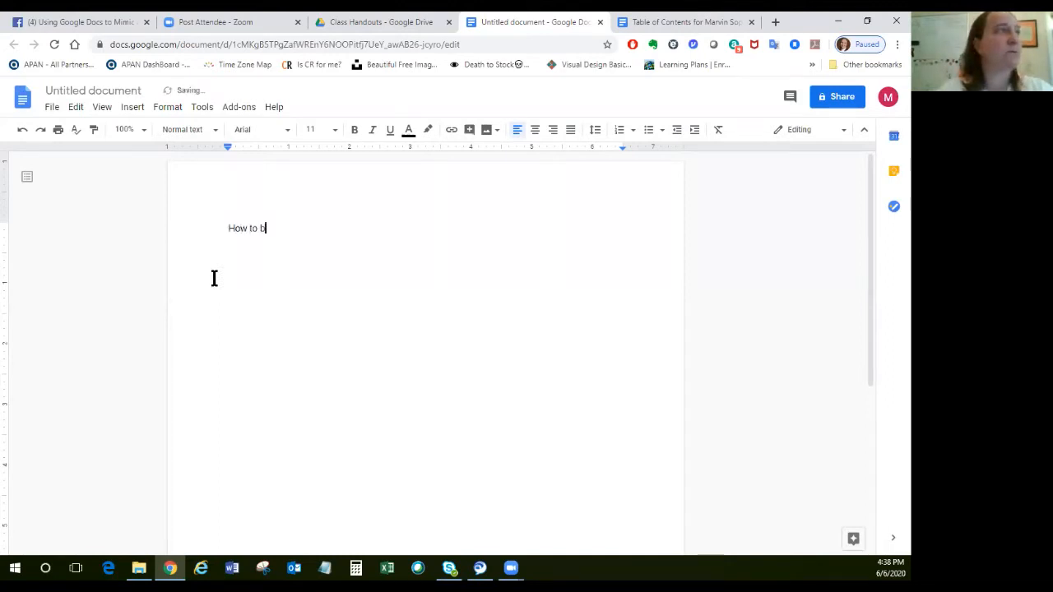
text(e Awesome)
Below the title, add a byline with "By" and the author's full name, and a separate "Class Handout" line followed by a blank line.
key(Return)
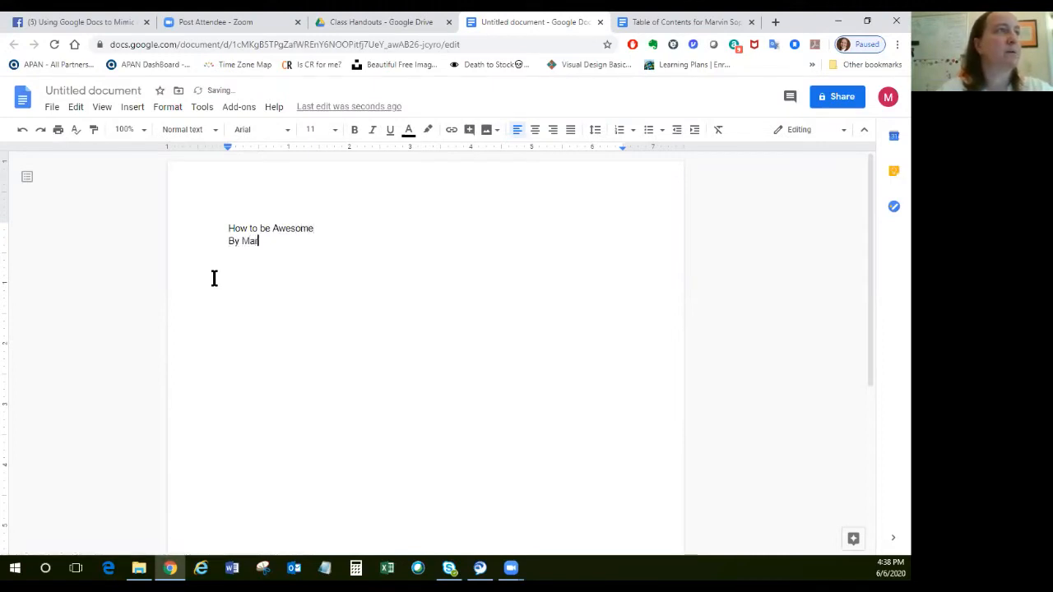
key(Return)
key(Return)
text(Class Handout)
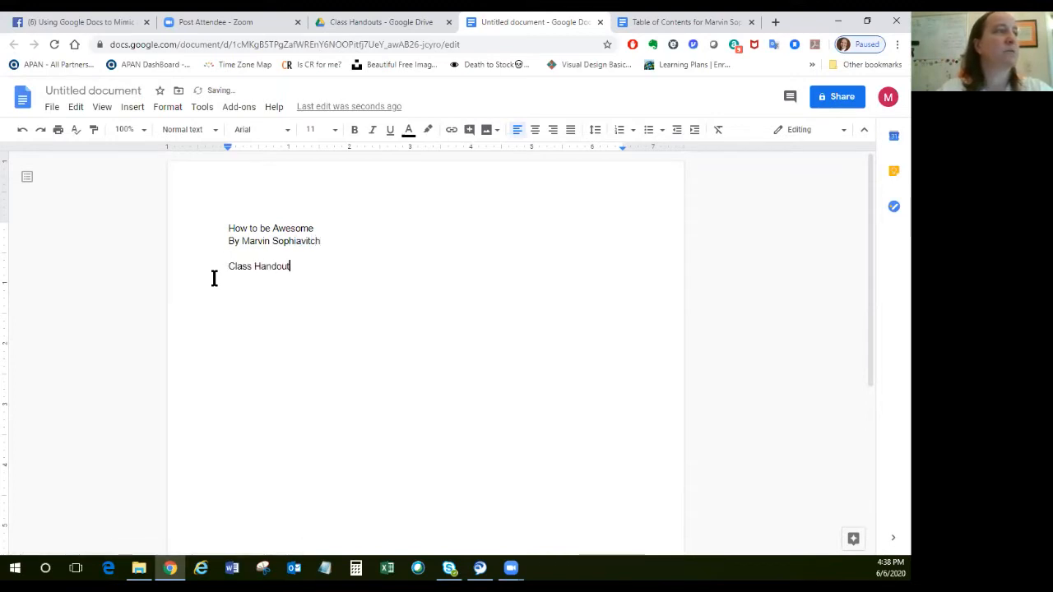
key(Return)
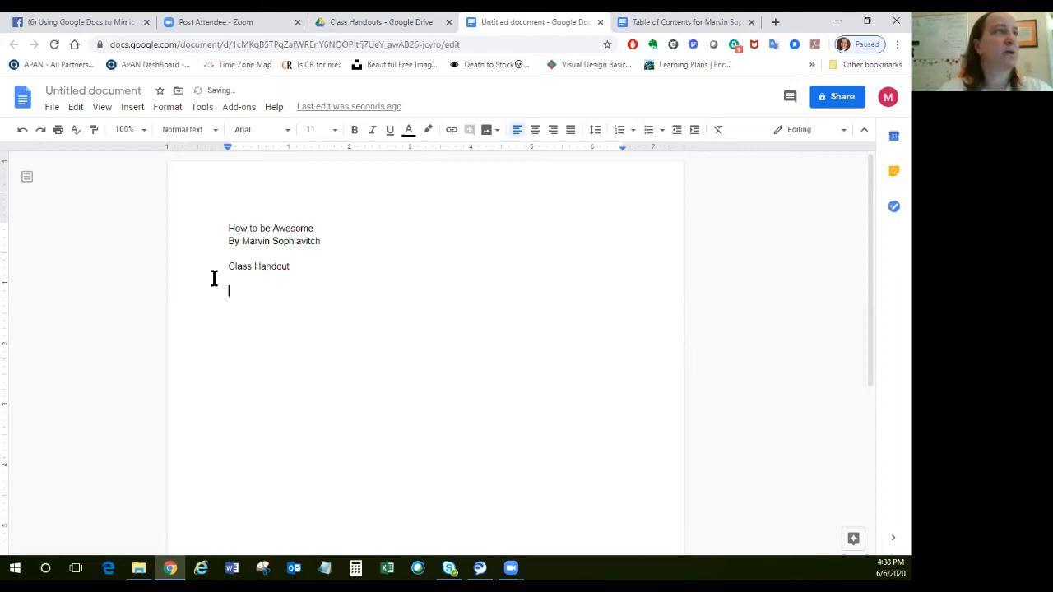
Start a numbered list under "Class Handout" with the items "Live freely" and "Love often".
click(618, 132)
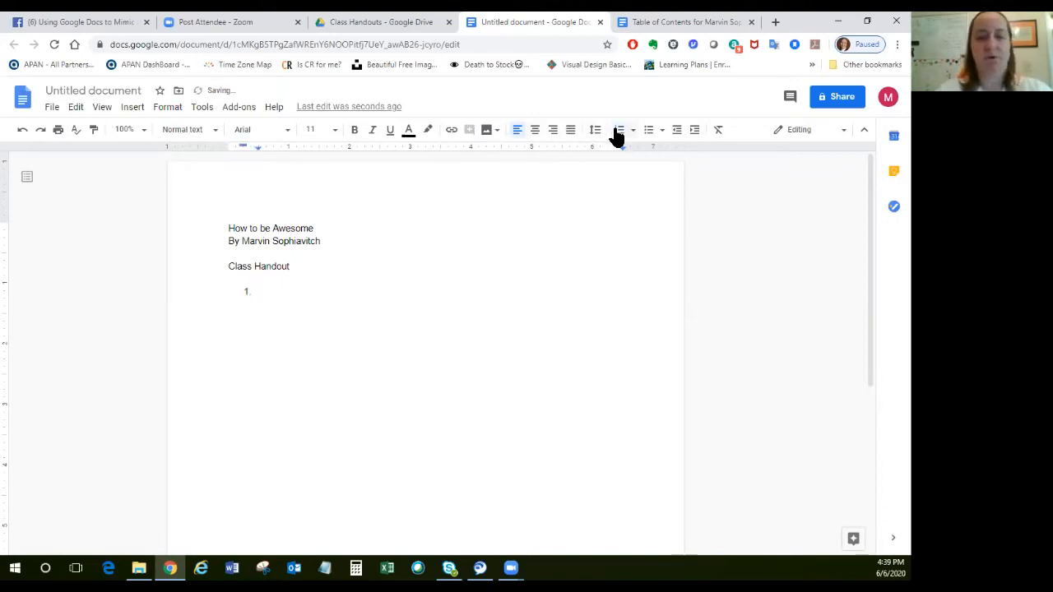
text(Live fr)
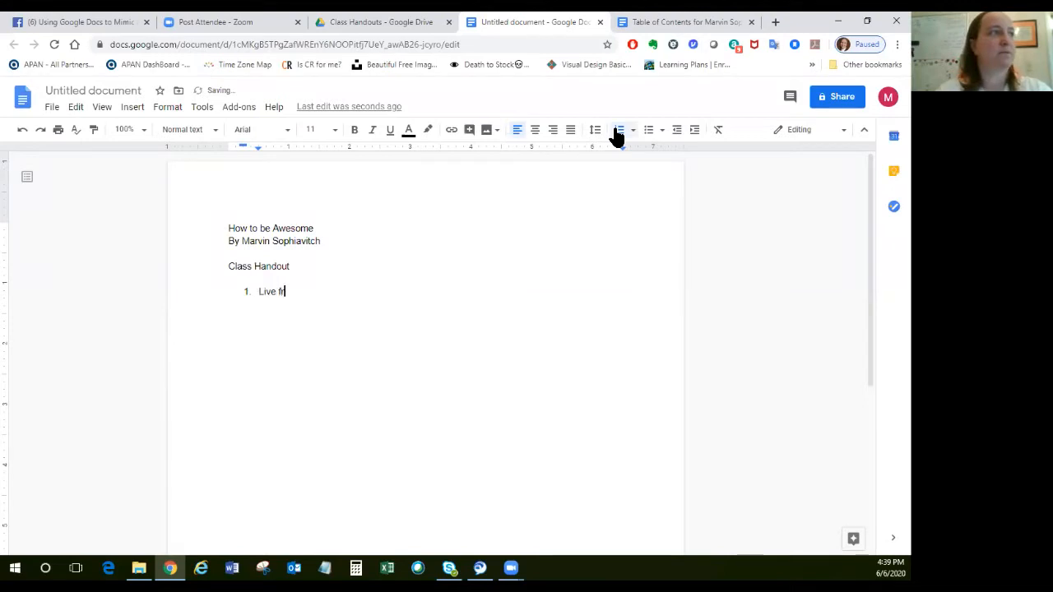
text(eely)
key(Return)
text(Love often)
key(Return)
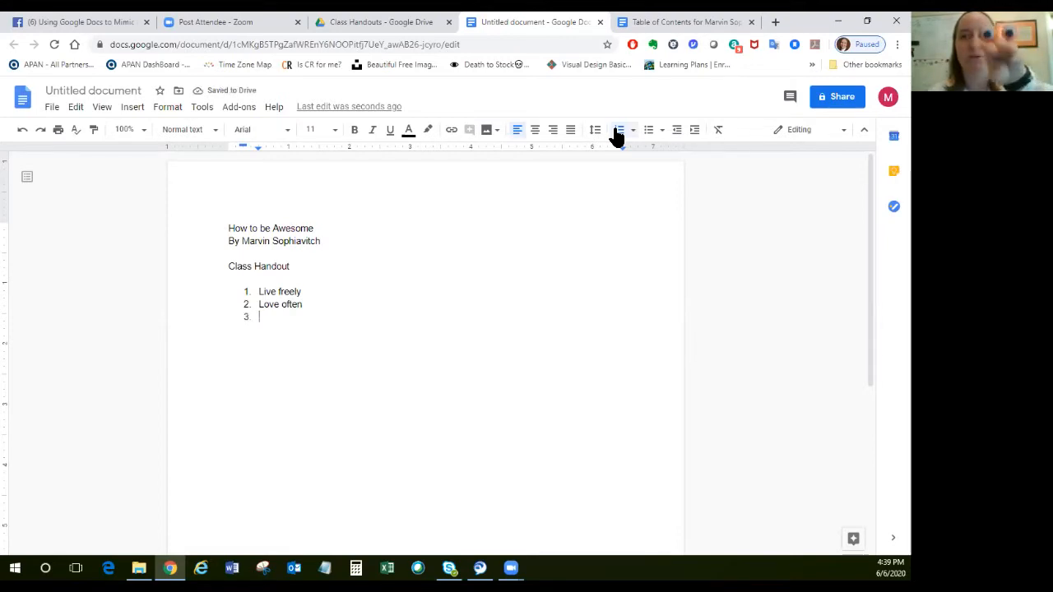
Add "Be excellent to each other" as the third list item and end the numbered list.
text(Be)
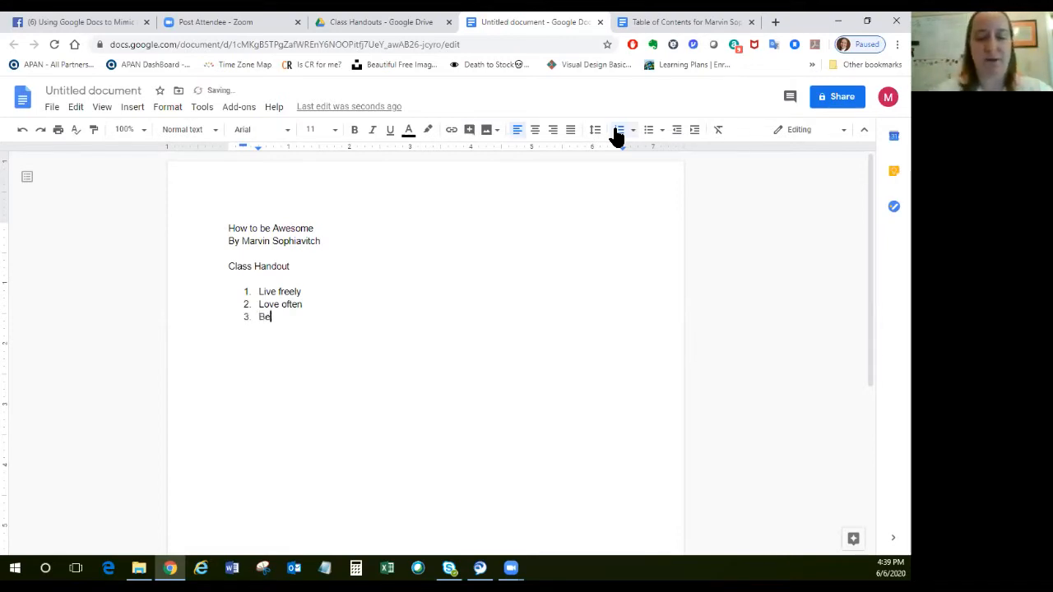
text( excellent t)
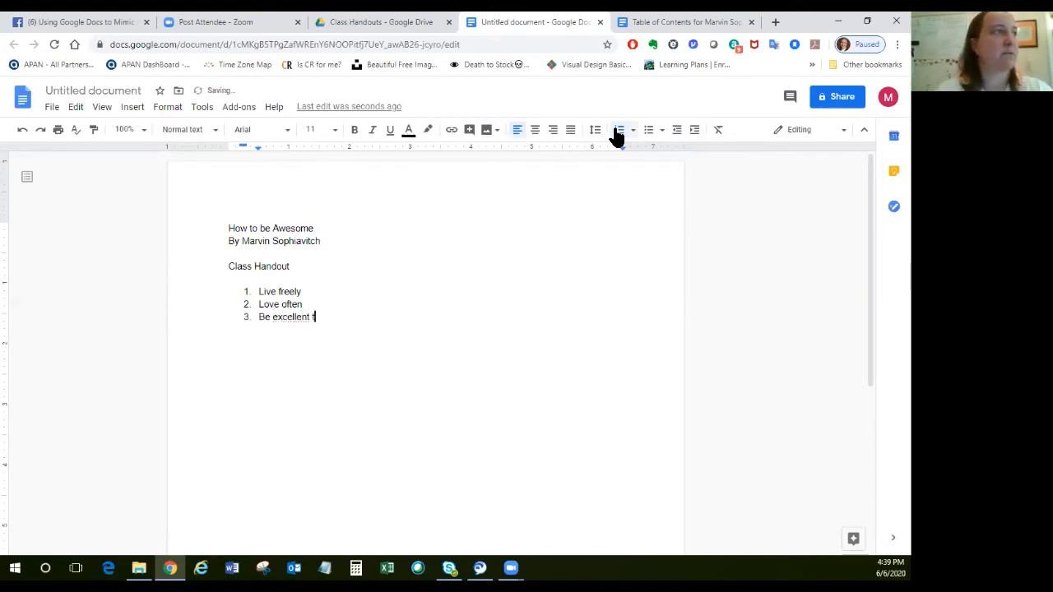
text(o each toh)
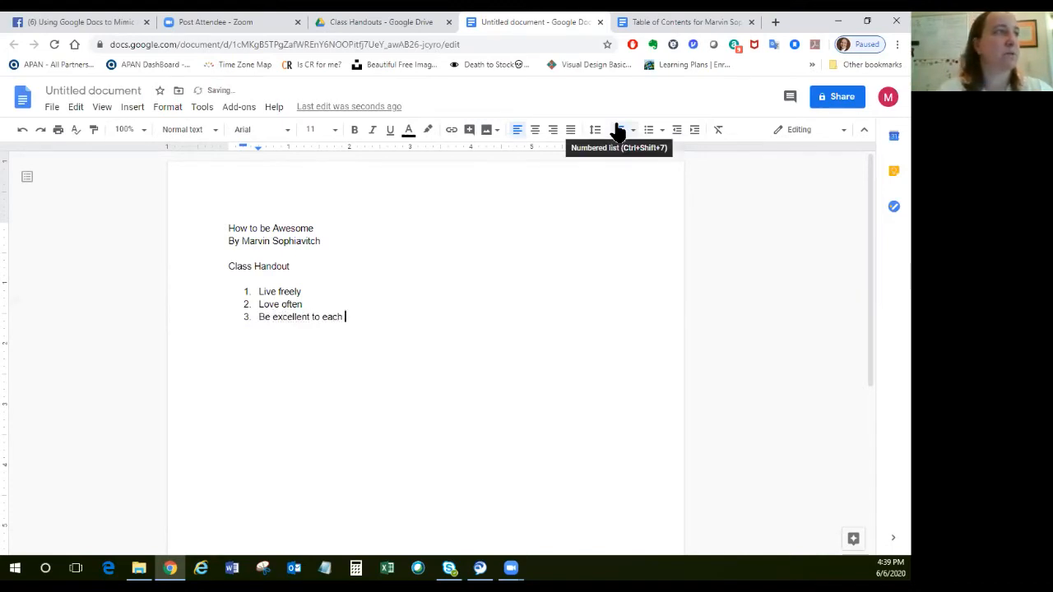
key(BackSpace)
key(BackSpace)
key(BackSpace)
text(oth)
key(BackSpace)
key(BackSpace)
text(ther)
key(Return)
key(Return)
key(Return)
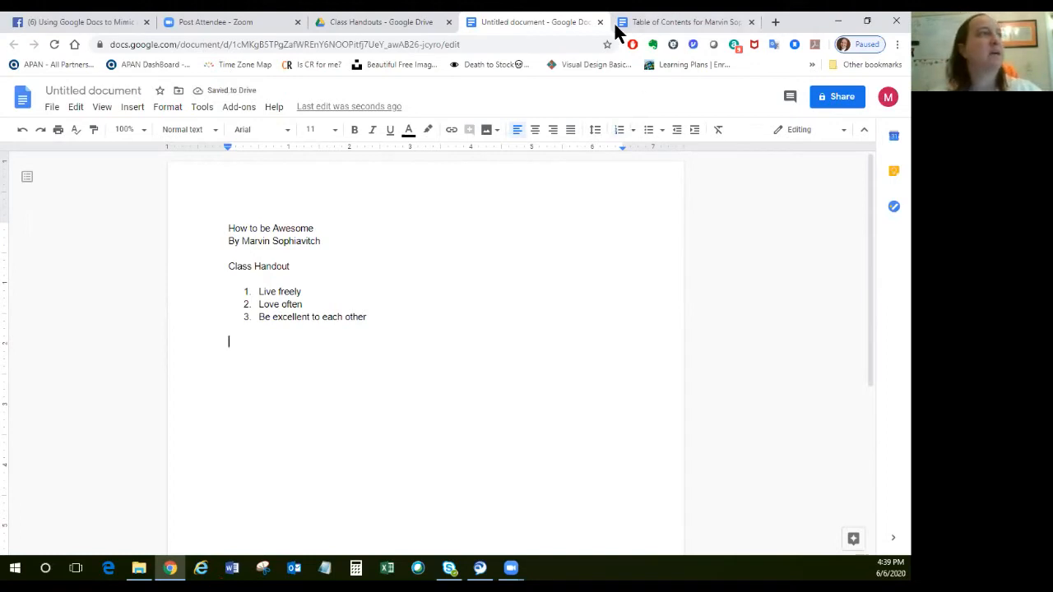
Name the untitled document "How to be Awesome" and close it, returning to the Class Handouts folder.
click(122, 90)
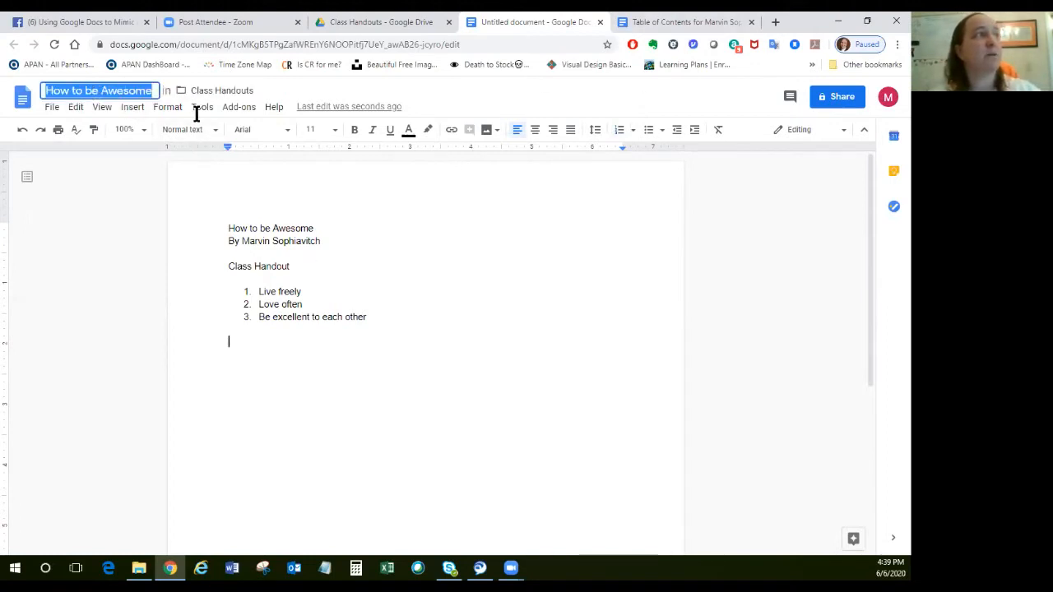
click(383, 282)
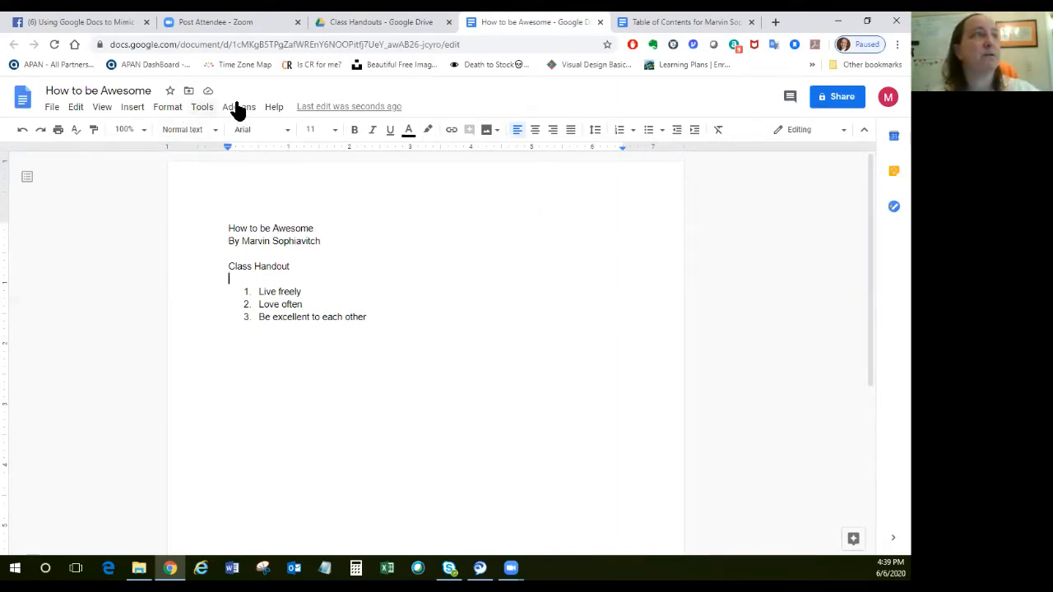
click(600, 22)
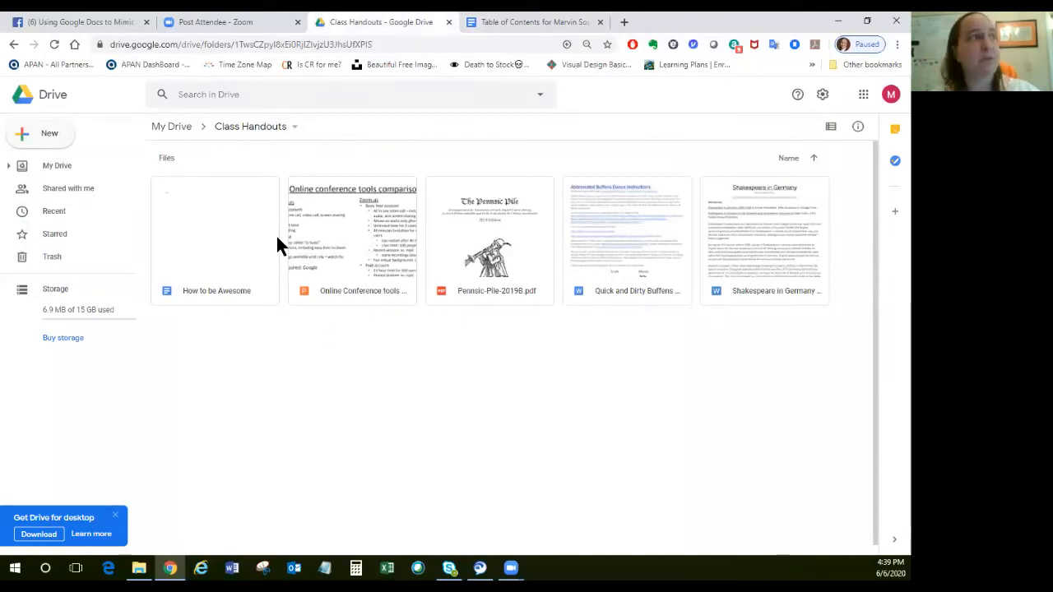
Reopen the How to be Awesome document from Class Handouts to check its contents, and close it again.
click(210, 245)
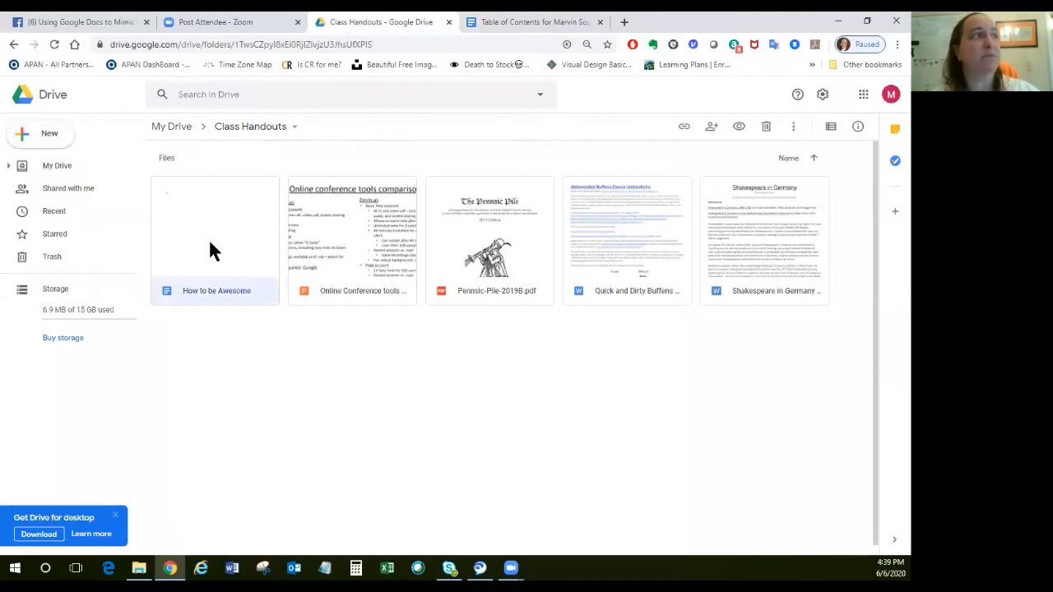
double_click(209, 245)
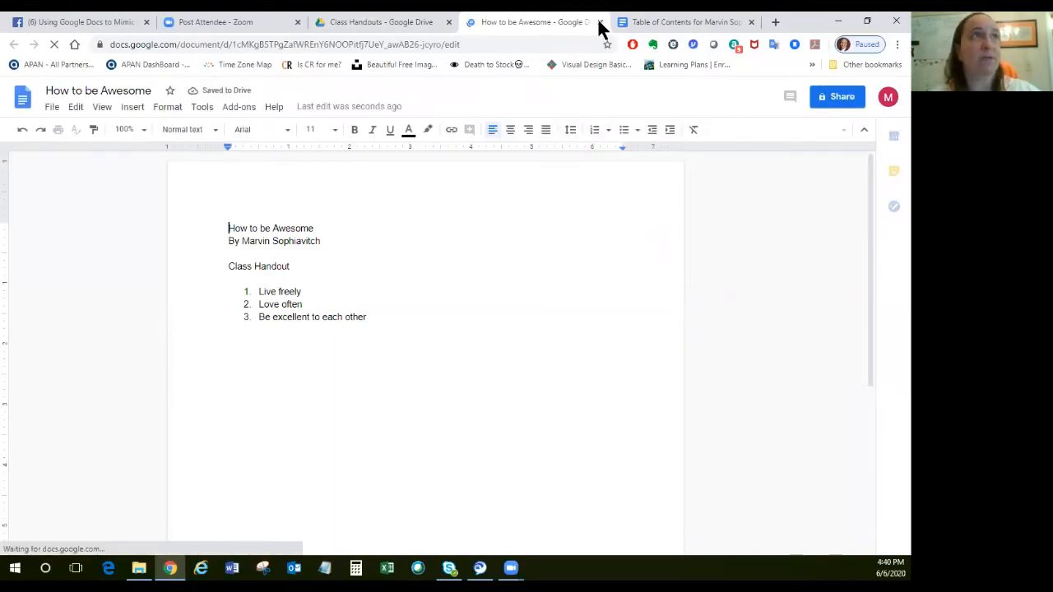
key(ctrl+w)
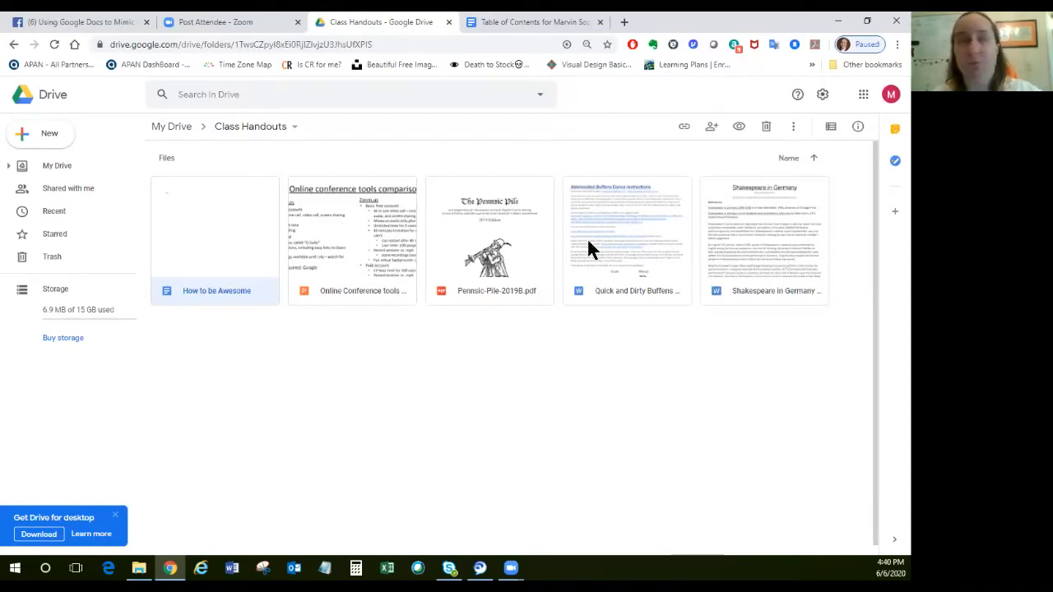
Go back to My Drive, open the personal information folder and create a blank Google Docs document in it.
click(268, 131)
click(319, 132)
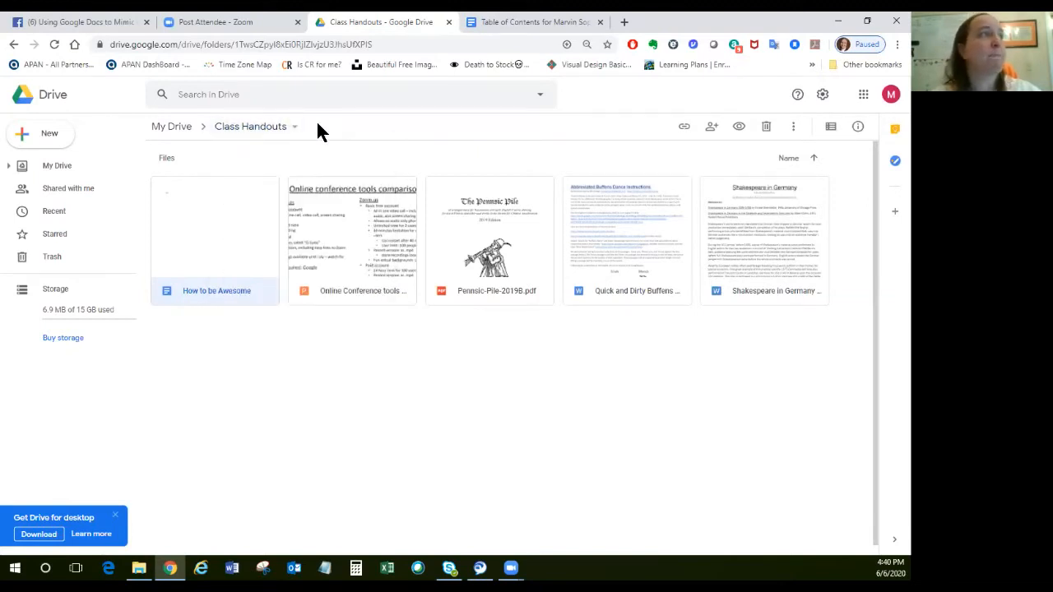
click(173, 128)
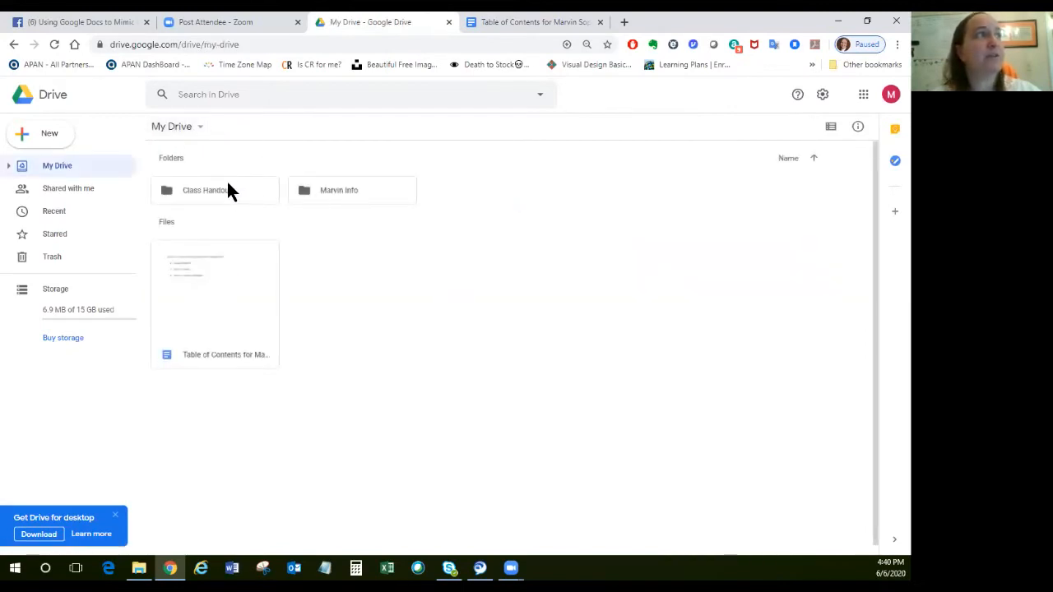
double_click(353, 194)
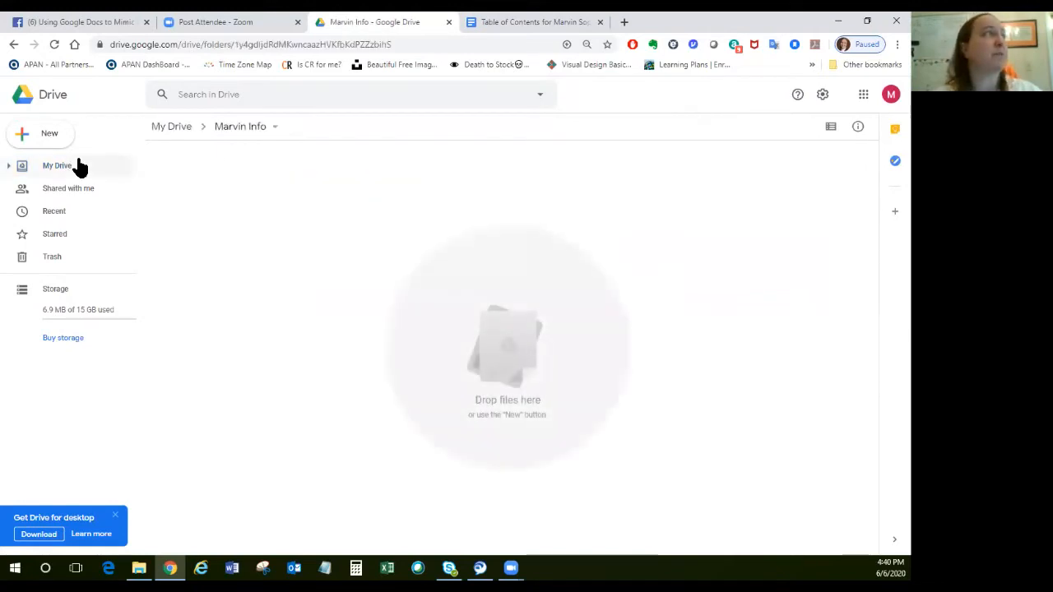
click(51, 138)
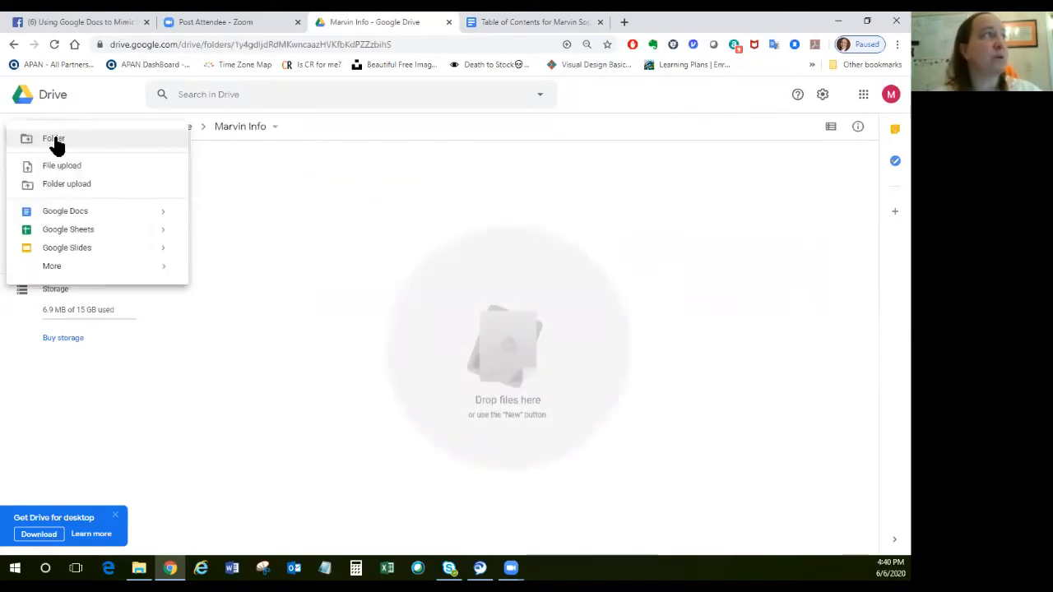
mouse_move(160, 217)
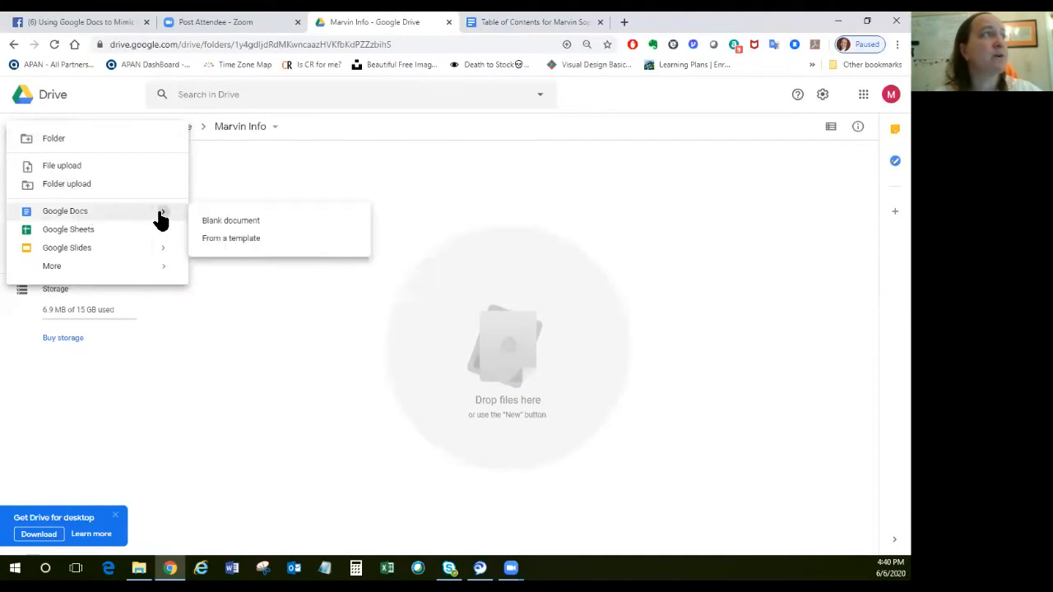
click(218, 222)
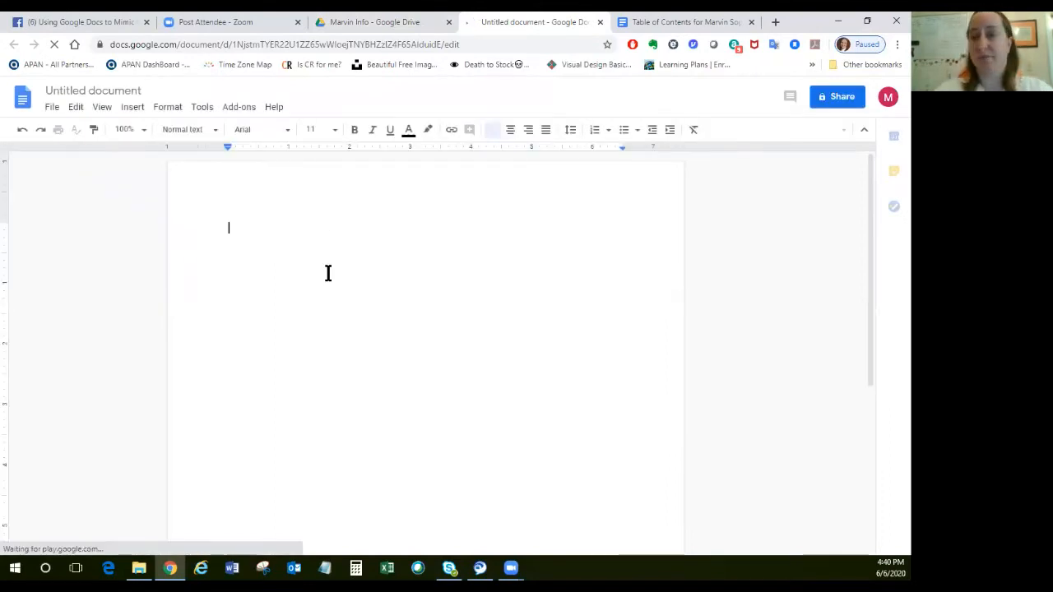
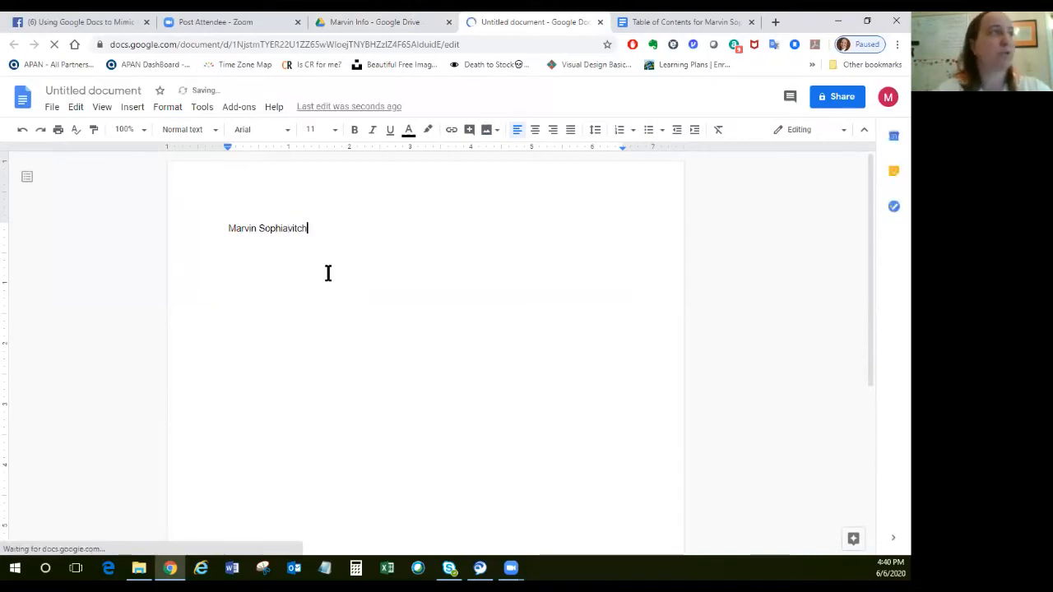
Enter a heading line made of the persona's full name followed by "'s Profile", and leave a blank line below it.
text('s )
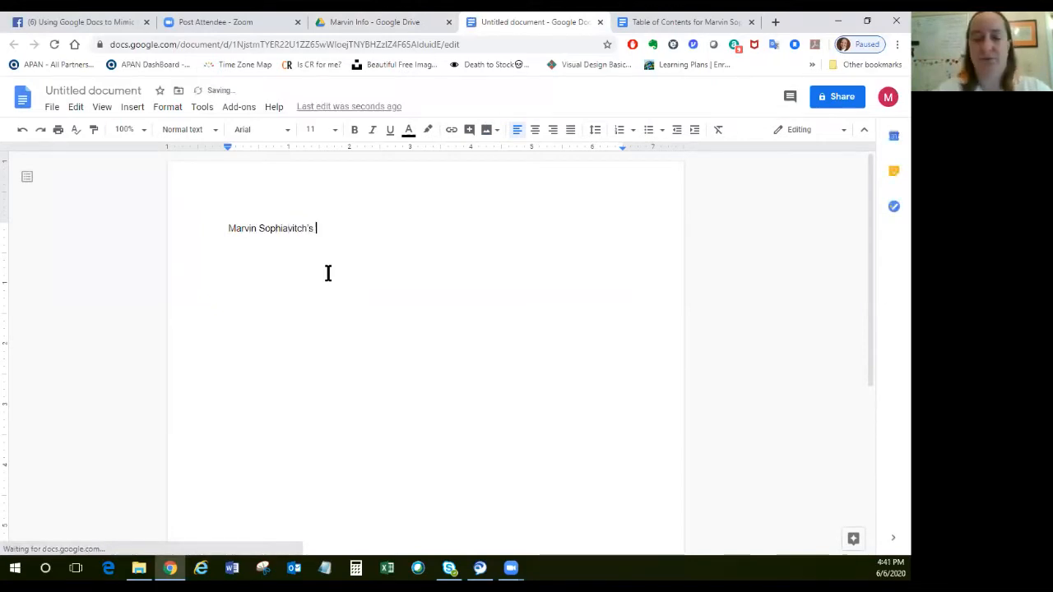
text(Profile)
key(Return)
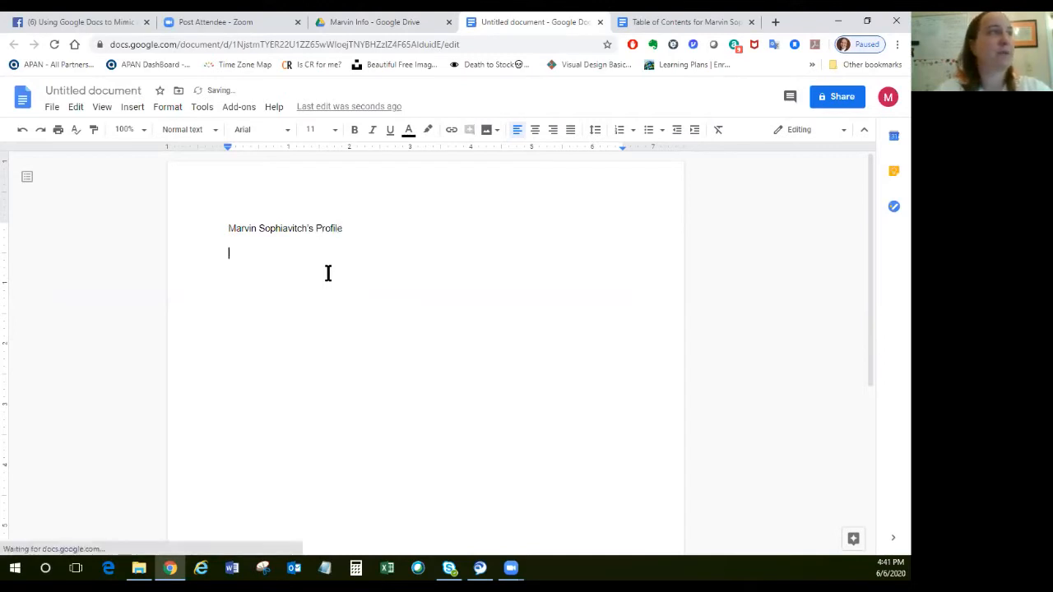
Write the profile sentence: the persona's first name followed by "is a silly orange puppet with a free spirit and a loud mouth".
text(Marvin is a)
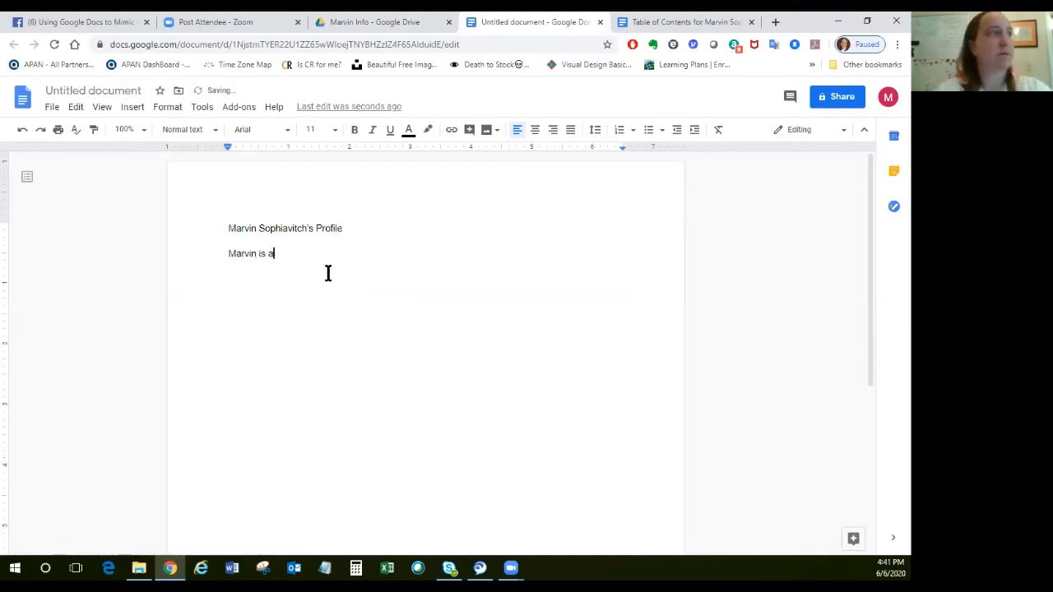
text( silly orange puppet with a free spi)
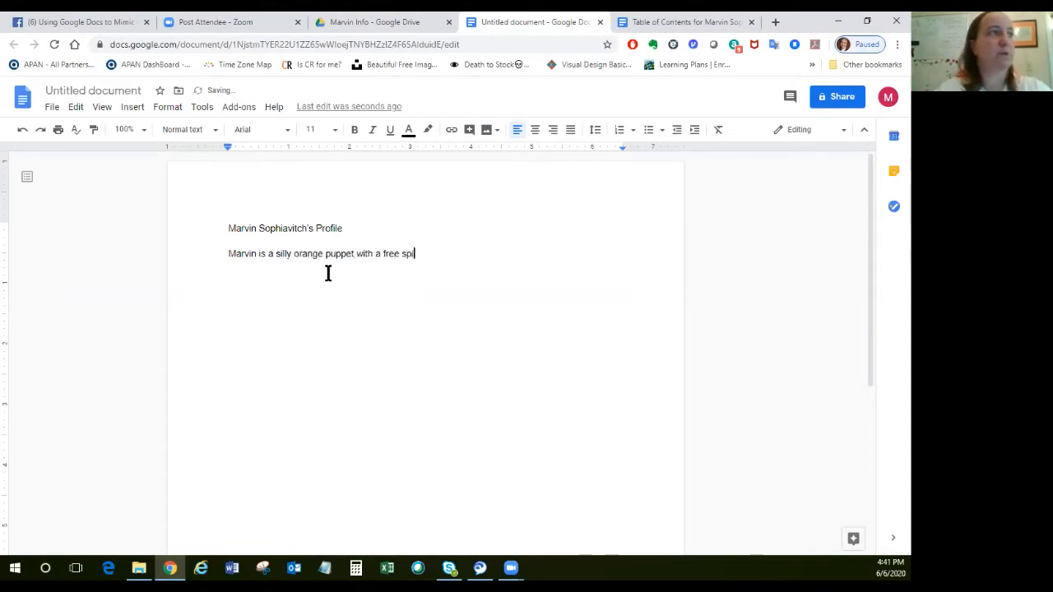
text(rti anad)
key(BackSpace)
key(BackSpace)
key(BackSpace)
text(nd a loud)
key(BackSpace)
key(BackSpace)
key(BackSpace)
key(BackSpace)
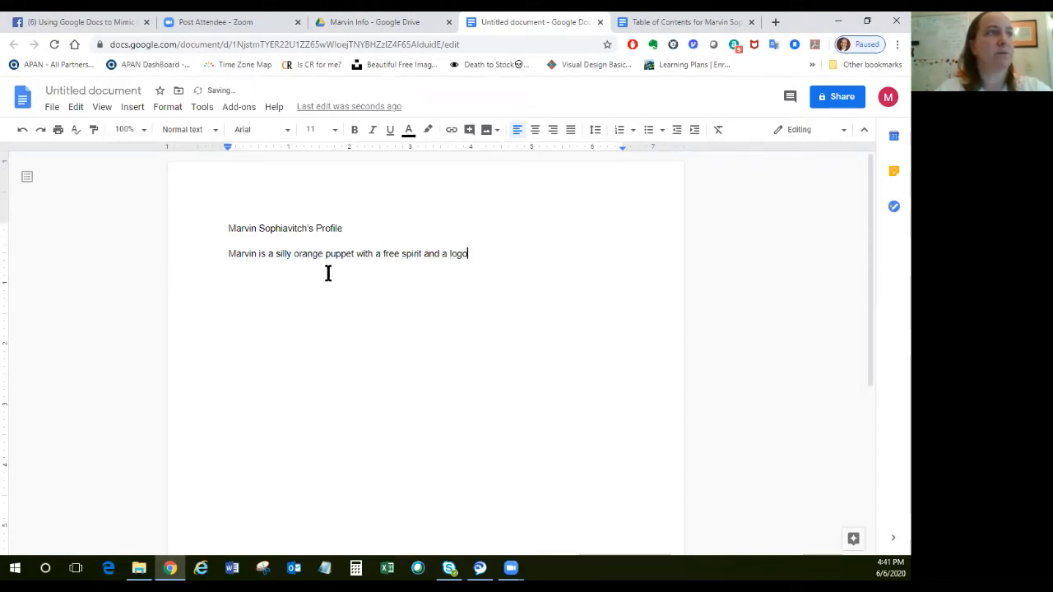
text(ud mouth)
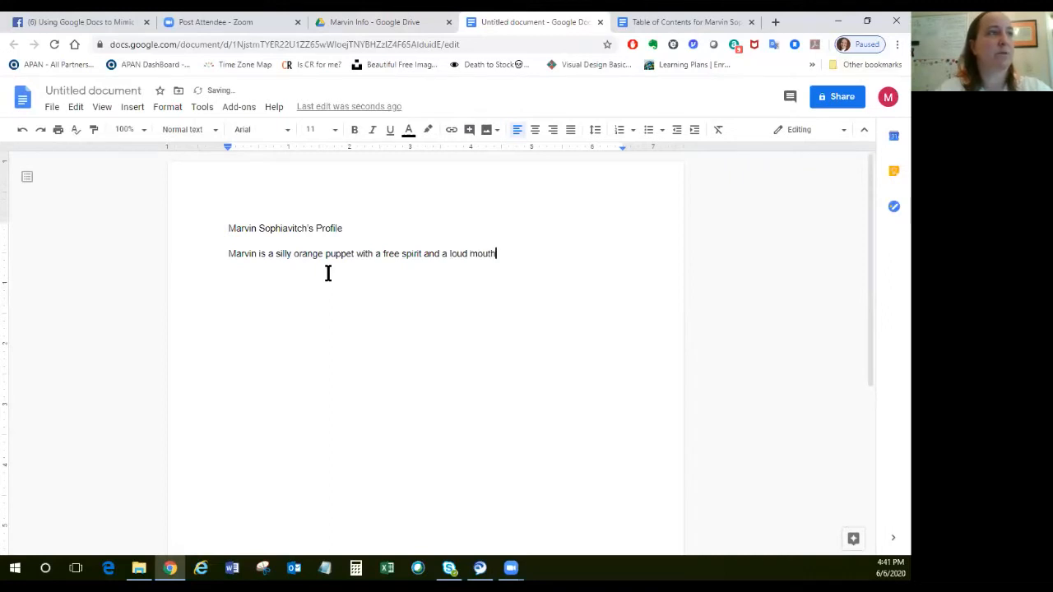
End the profile sentence with a period and a line break, and title the document the same as its heading line.
key(Return)
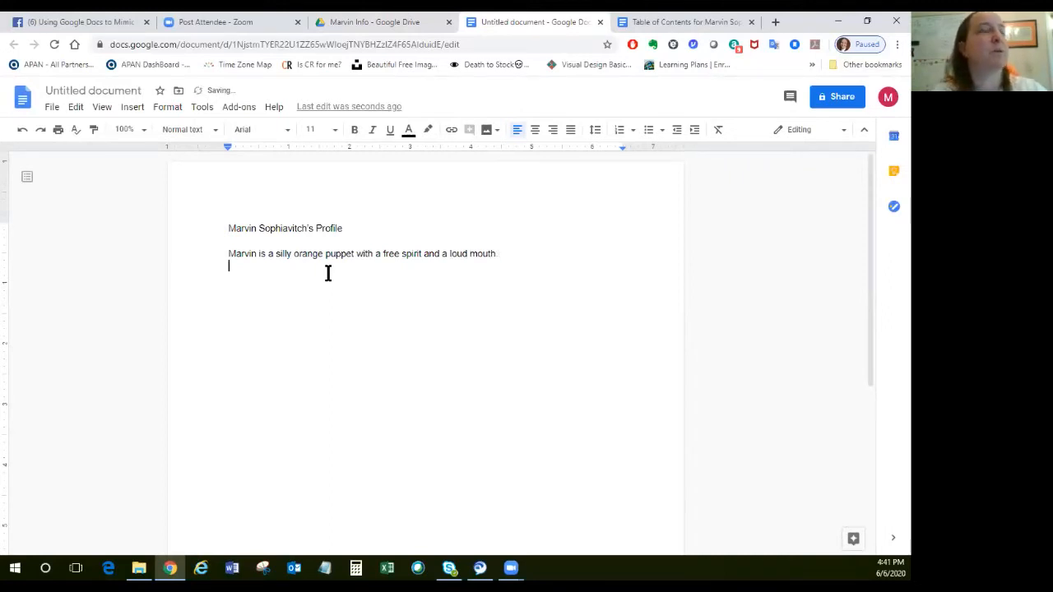
click(132, 90)
click(523, 267)
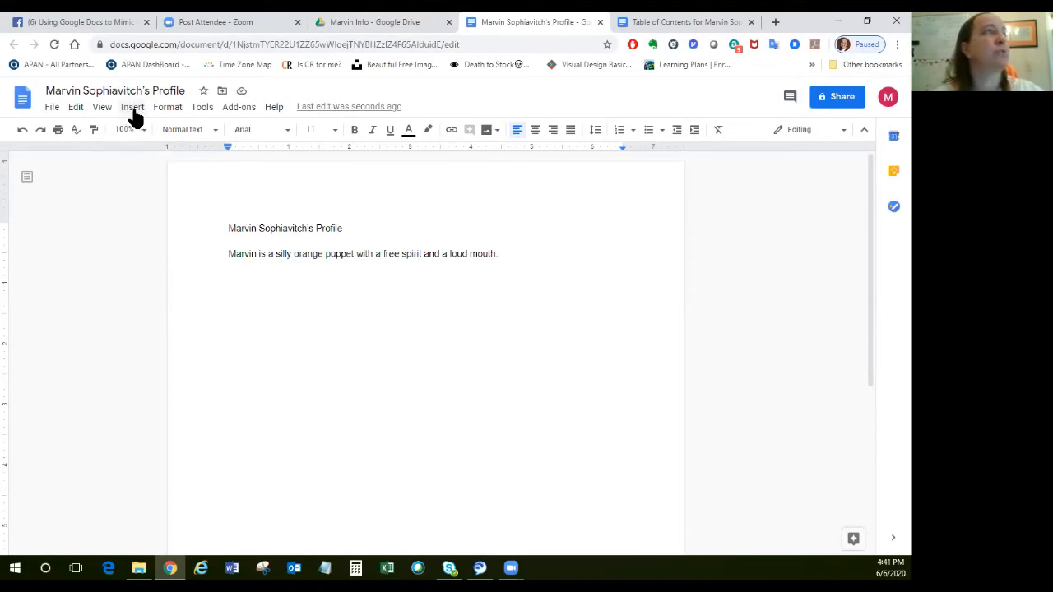
Search the web for the persona's full name in a new browser tab and check the image results.
click(775, 22)
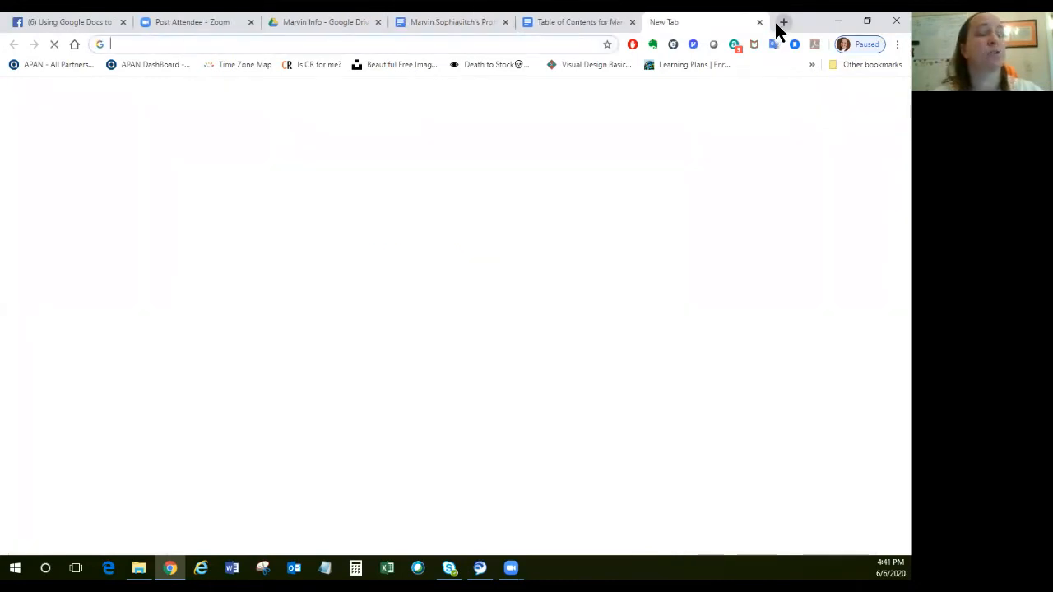
click(508, 270)
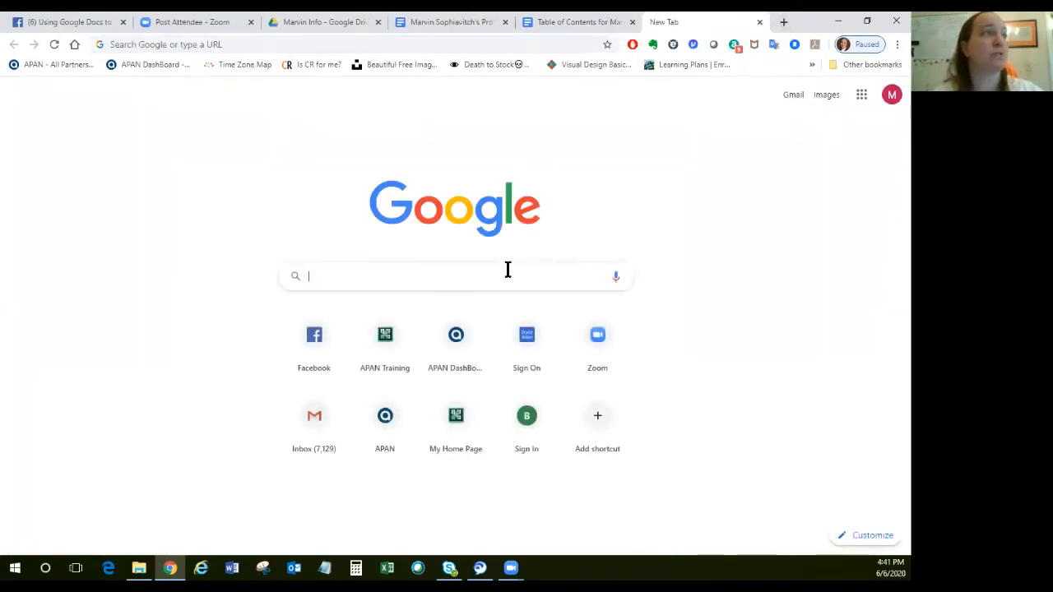
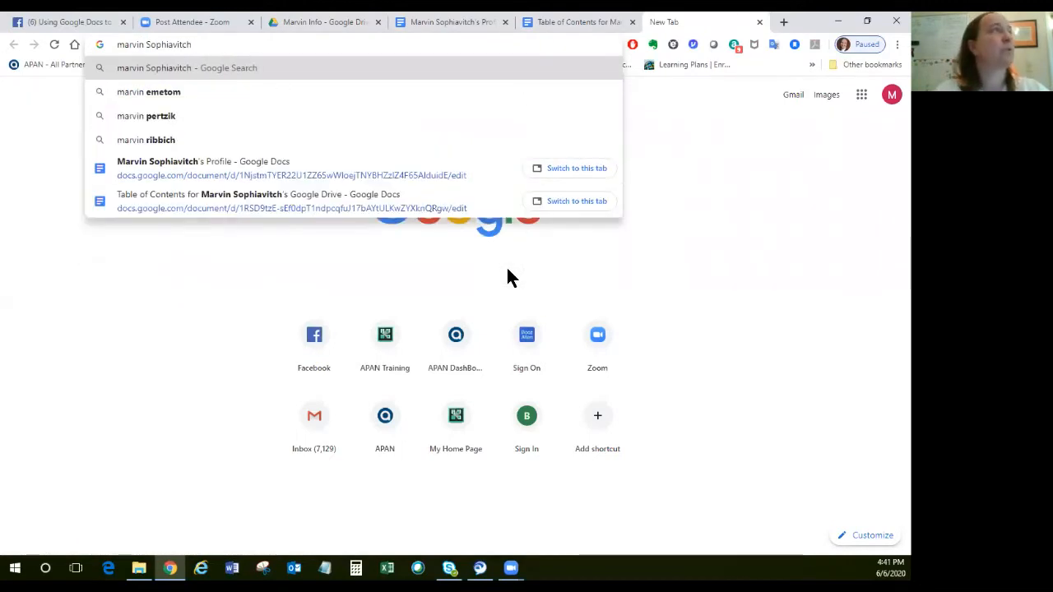
key(Return)
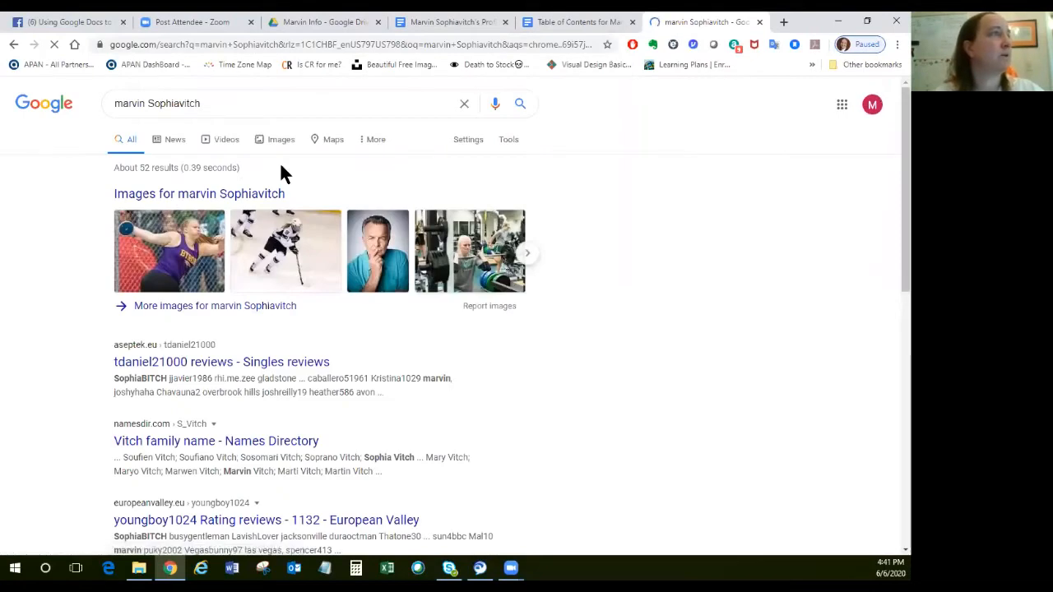
click(284, 142)
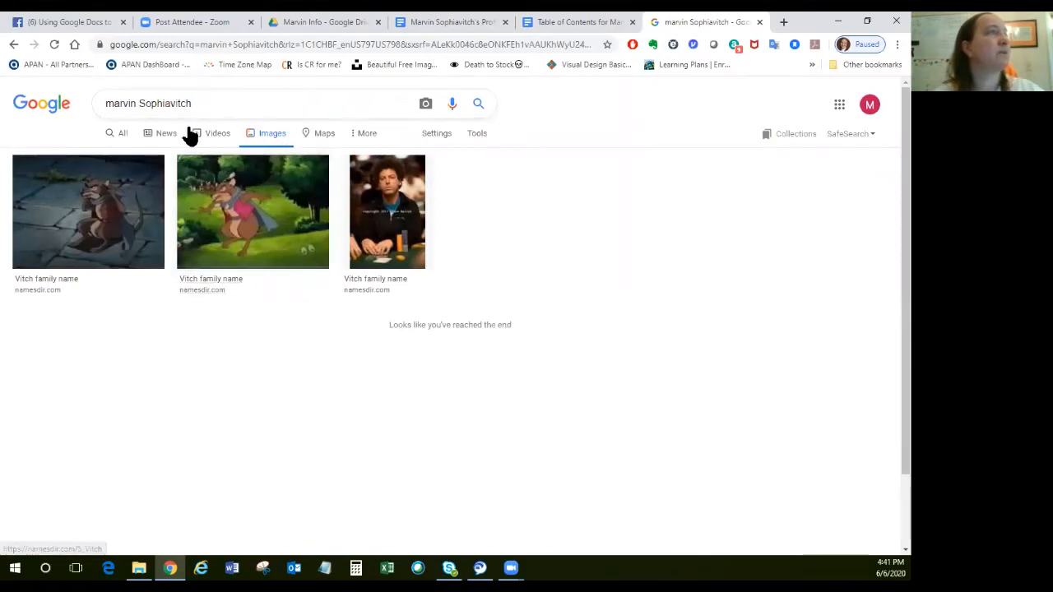
click(116, 136)
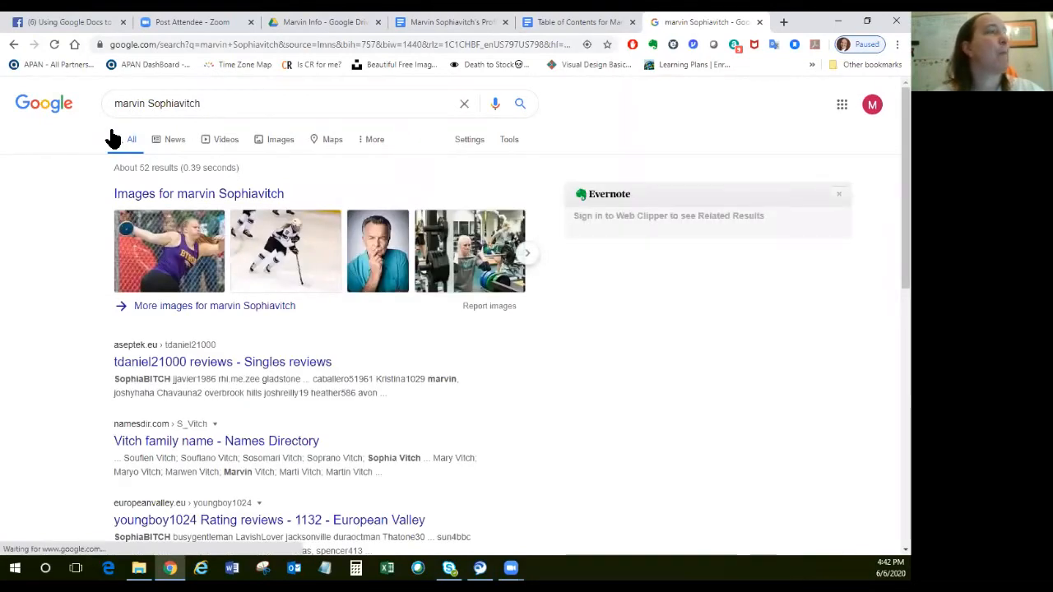
Replace the web search with "orange puppet" and show its image results.
triple_click(229, 104)
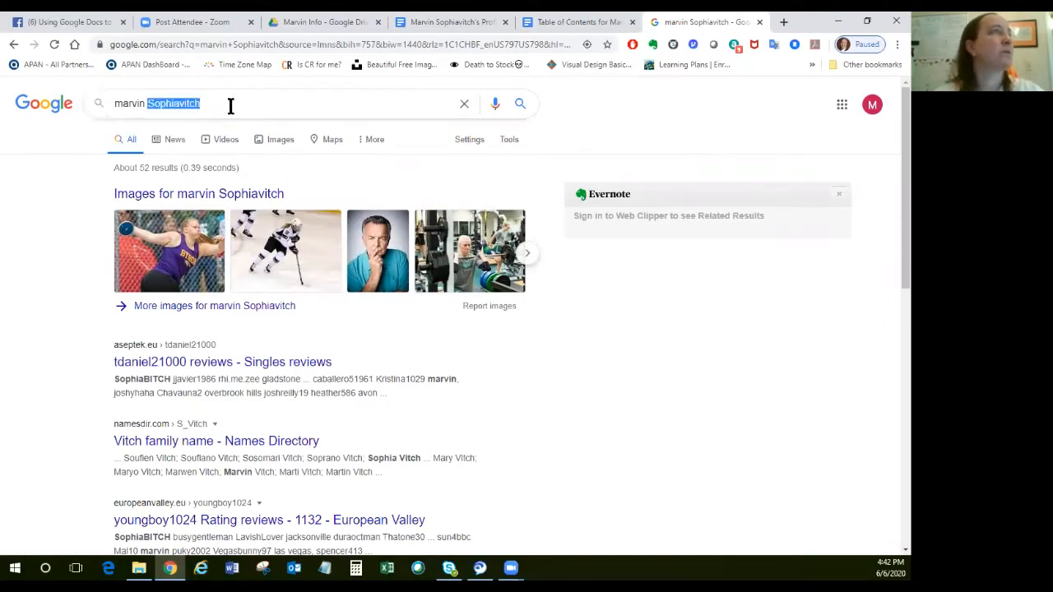
text(orangr pe)
key(BackSpace)
key(BackSpace)
key(BackSpace)
key(BackSpace)
text(e puppet)
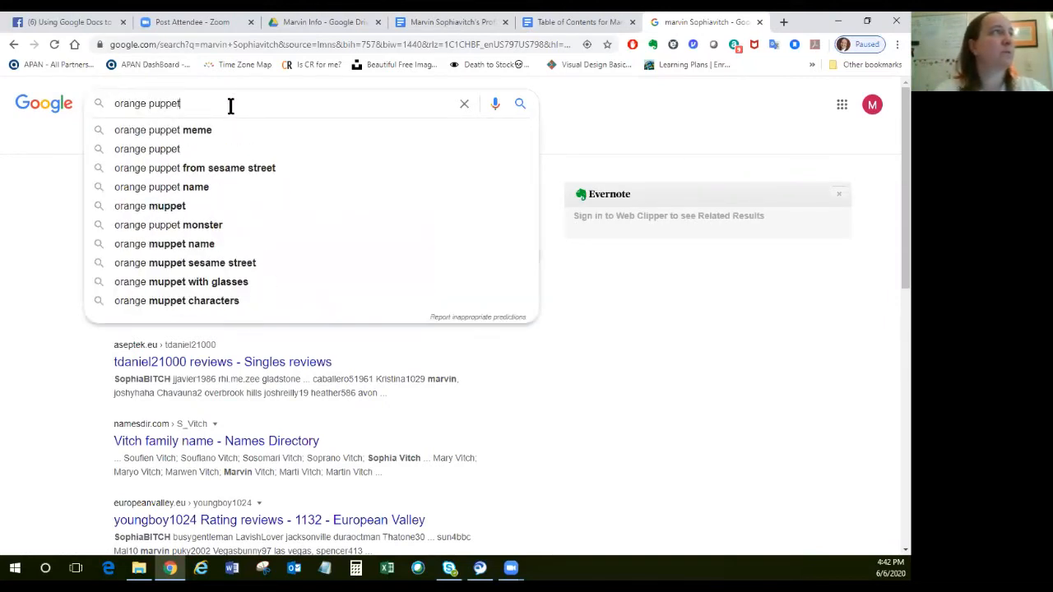
key(Return)
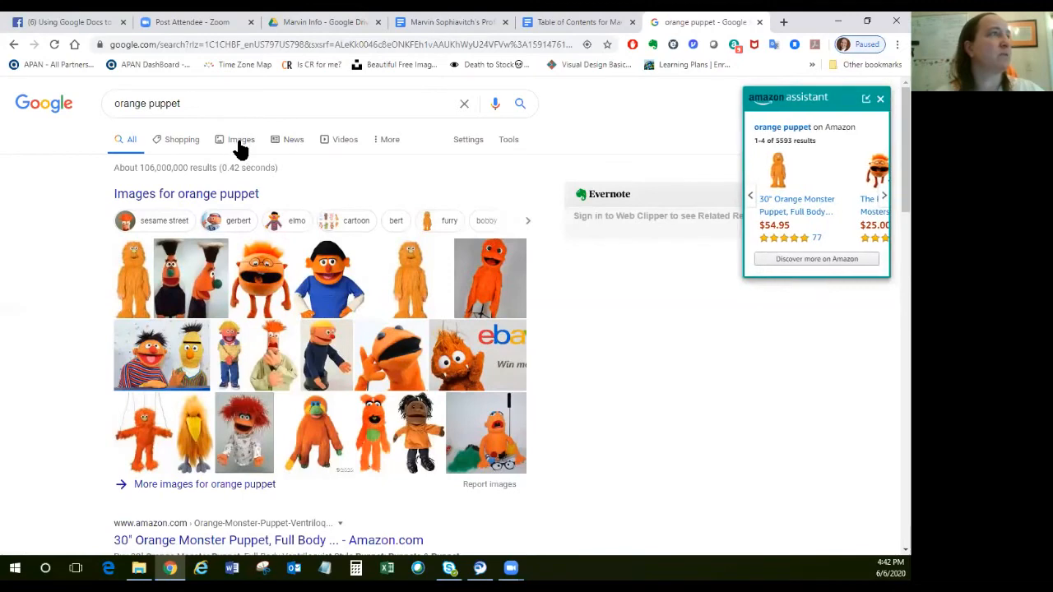
click(238, 144)
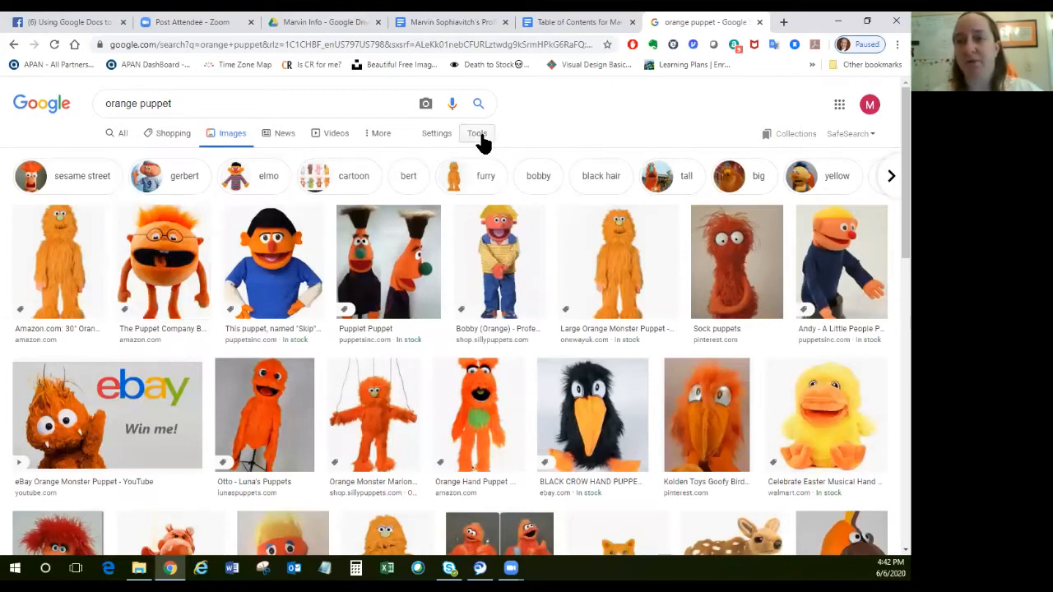
click(442, 141)
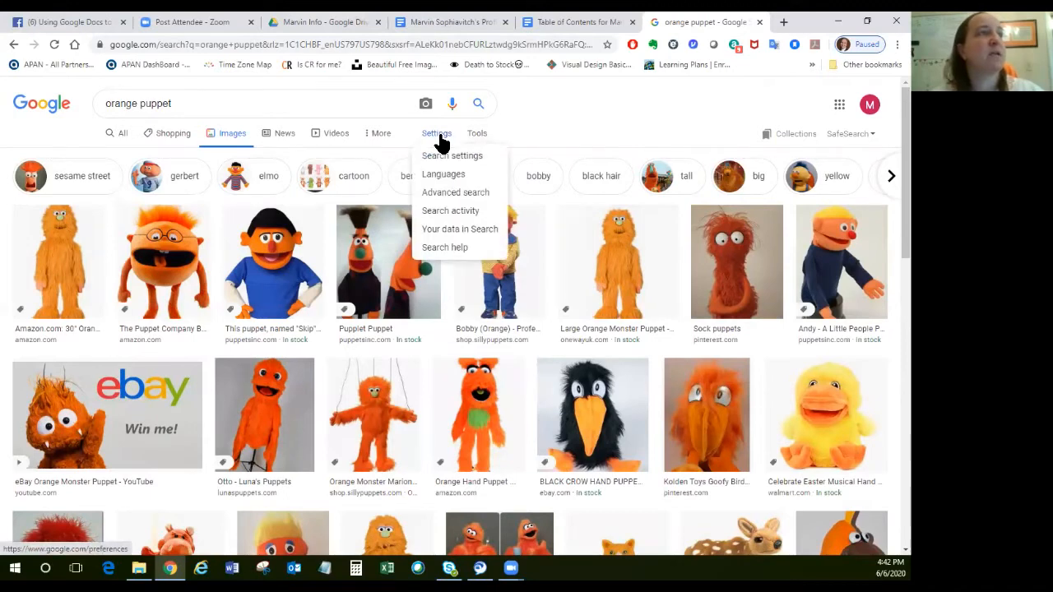
click(417, 140)
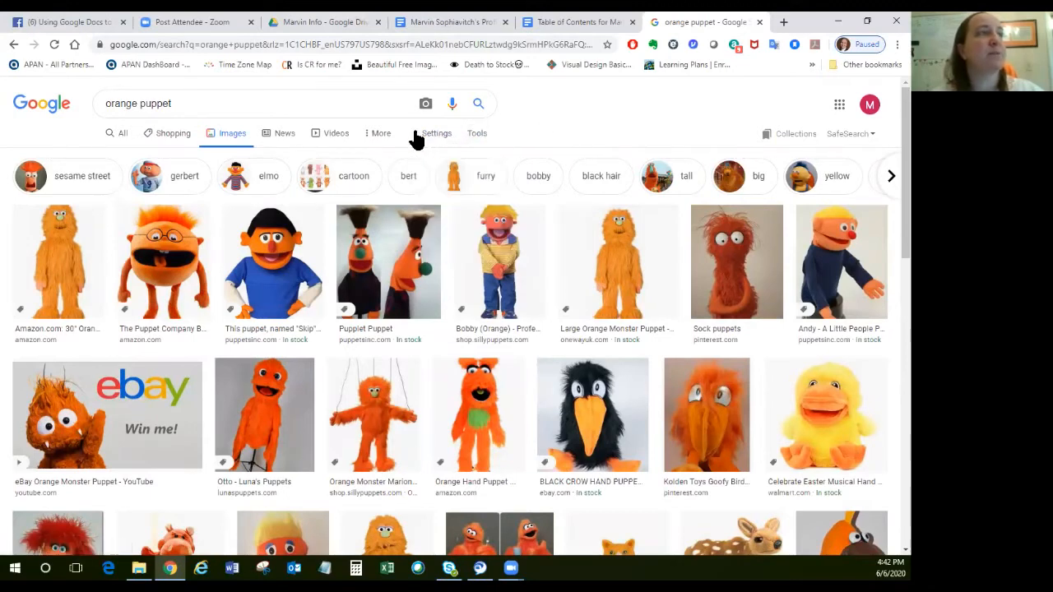
click(378, 138)
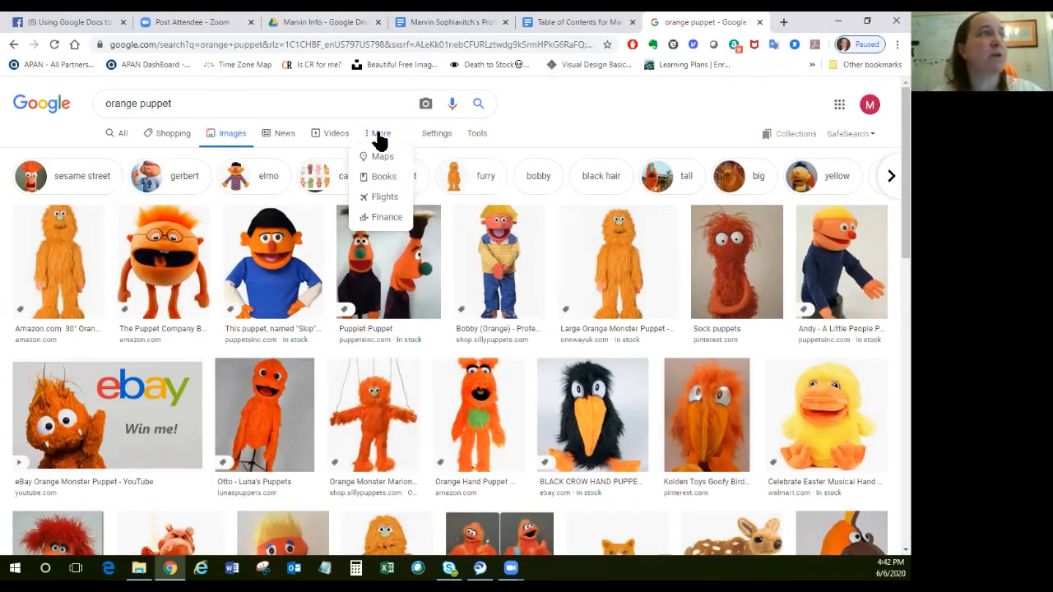
click(533, 116)
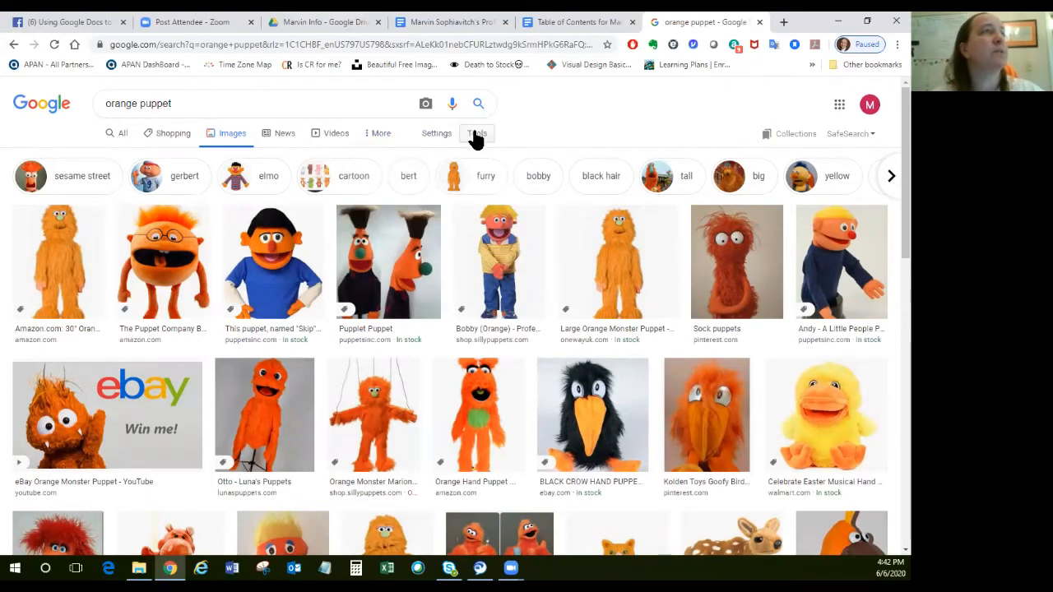
Filter the orange puppet images by usage rights to those Labeled for Reuse.
click(477, 135)
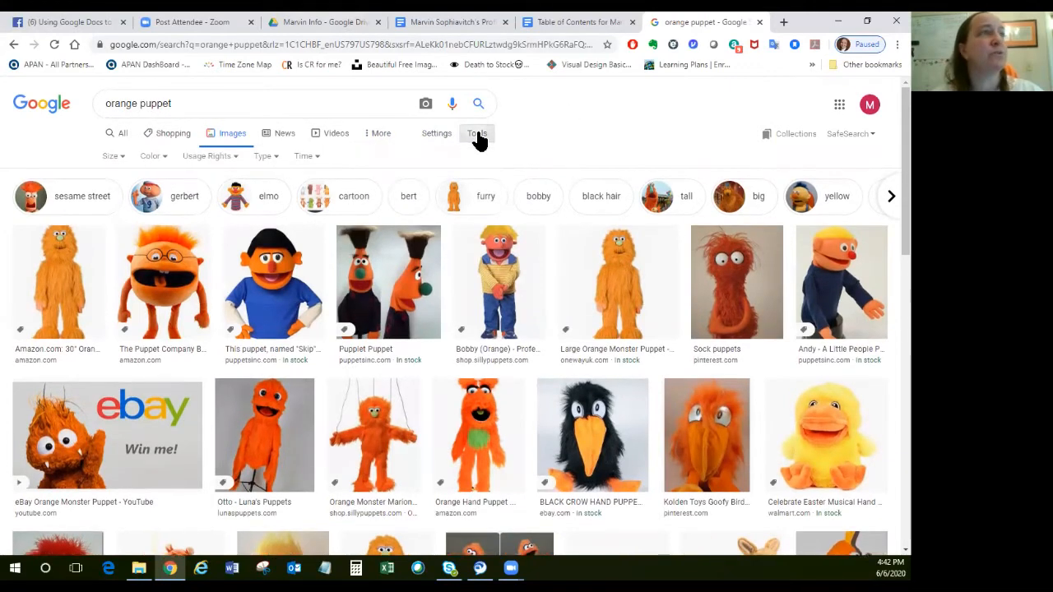
click(213, 158)
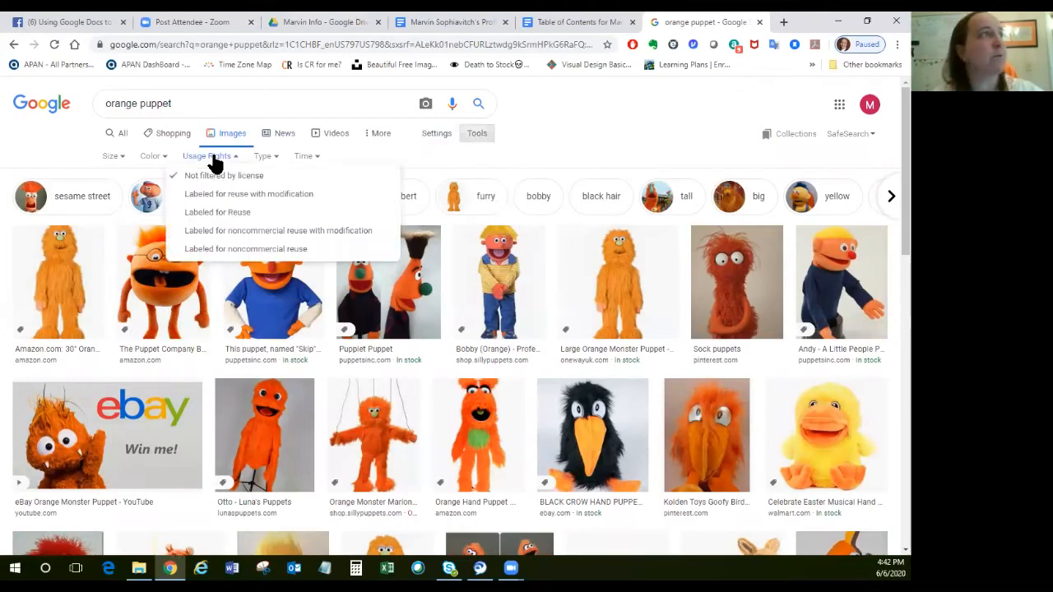
click(242, 214)
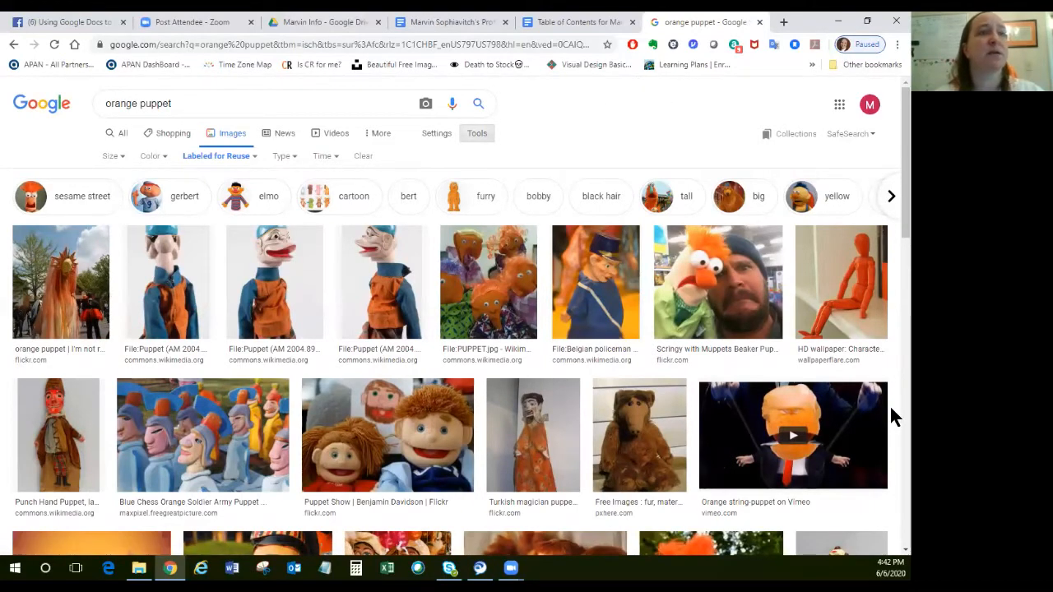
Browse the reusable images, open the Dasdasi Oobi Hand Puppet Characters picture and save it as a JPEG to the Desktop.
scroll(891, 407, down, 5)
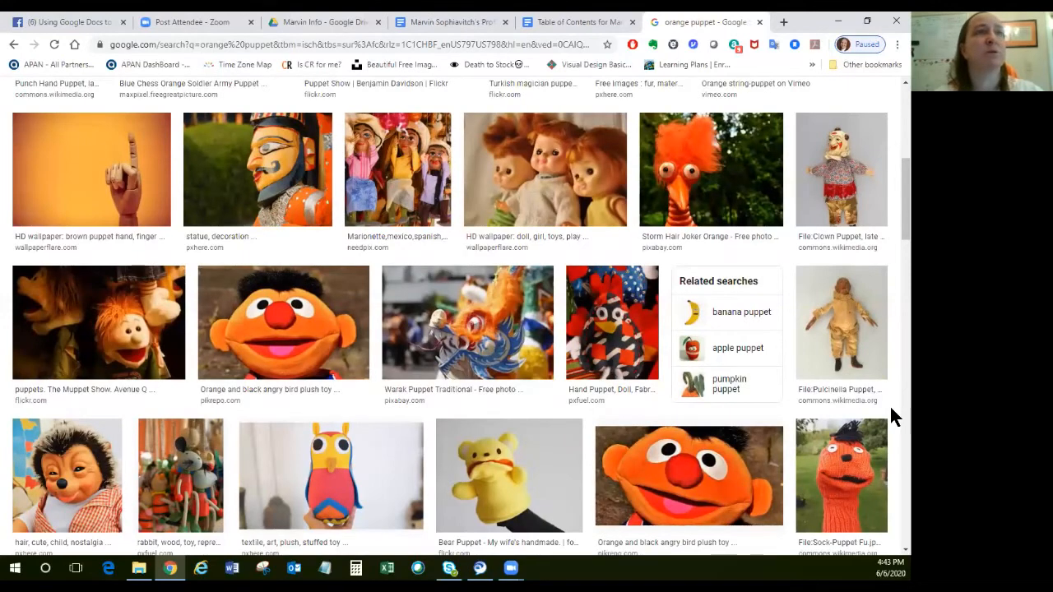
scroll(891, 407, down, 5)
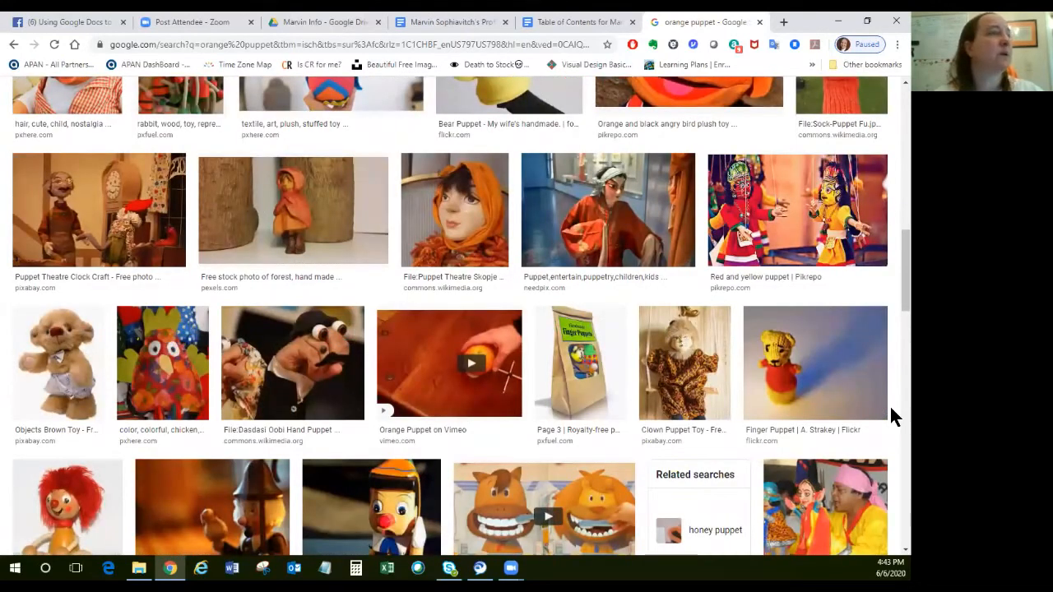
click(298, 380)
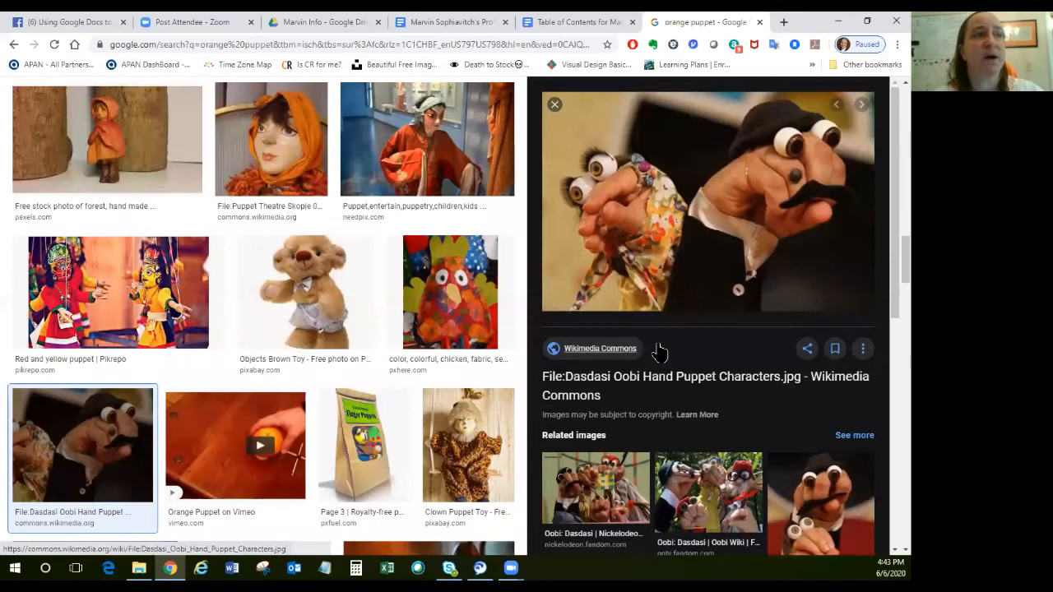
right_click(742, 249)
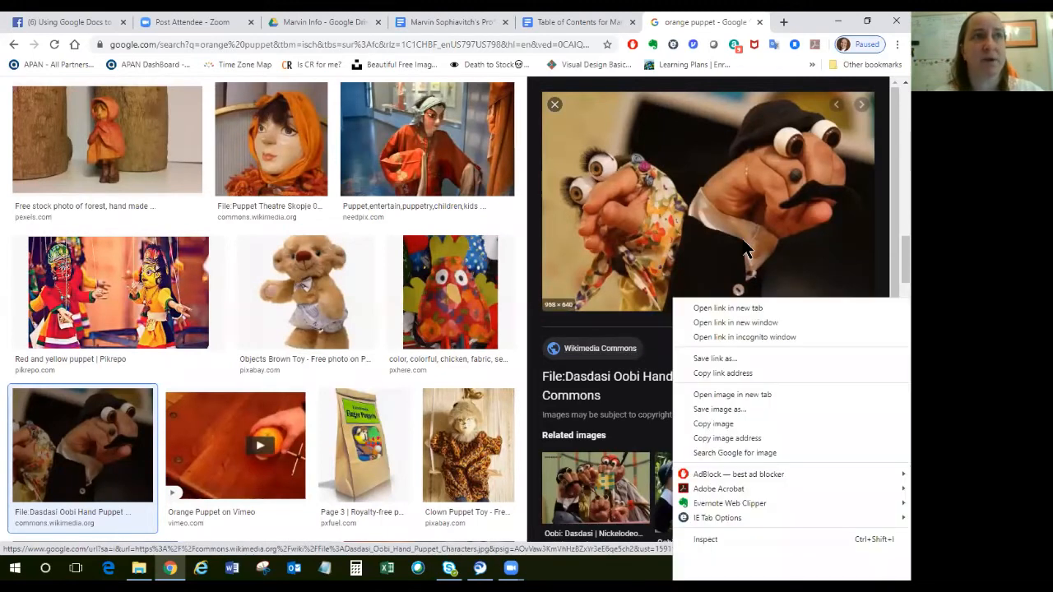
click(728, 408)
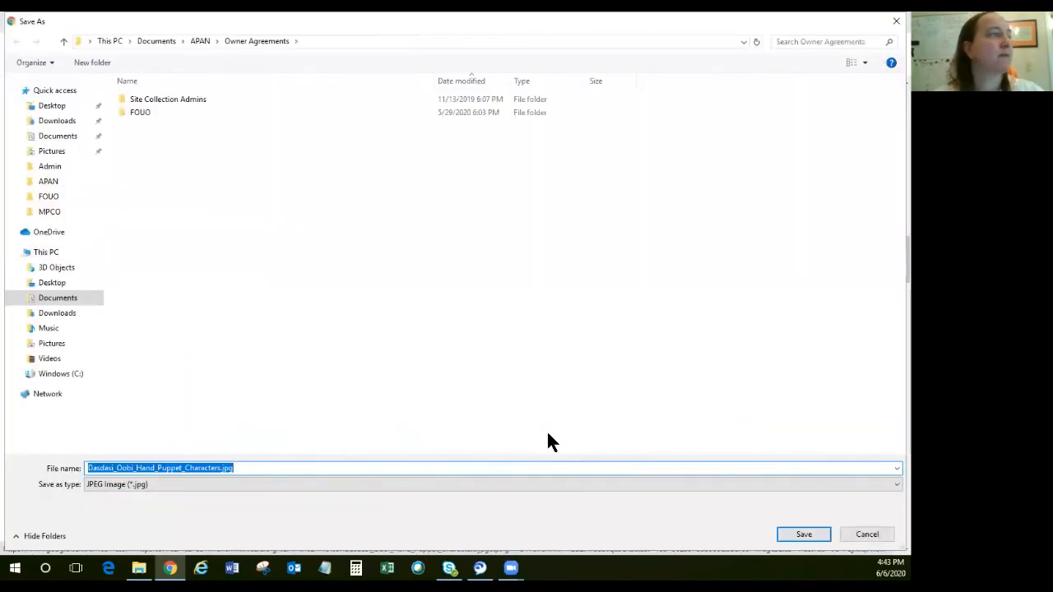
click(63, 105)
click(802, 534)
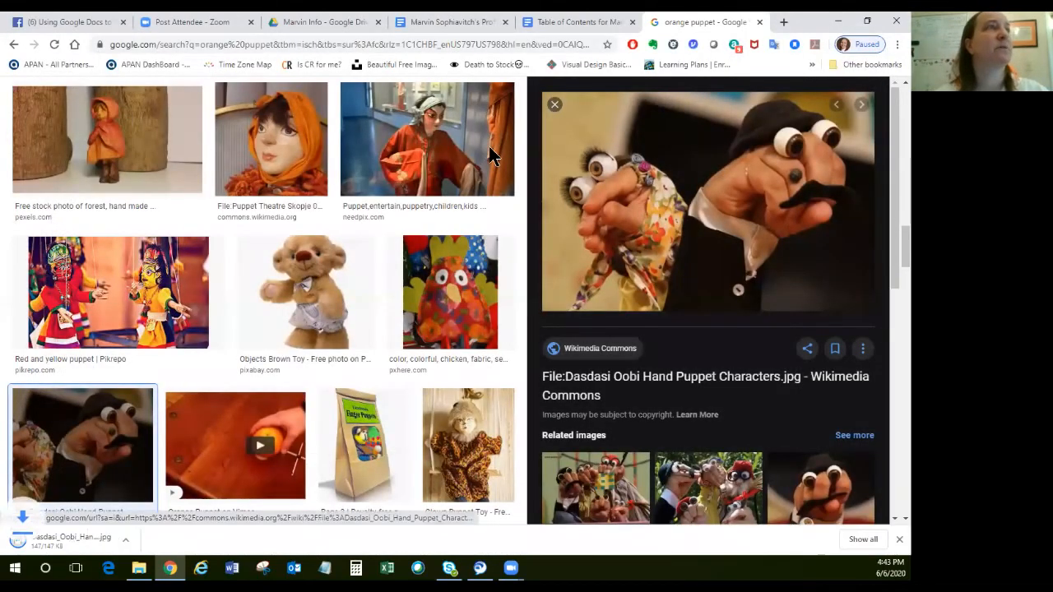
Close the image search and insert Dasdasi_Oobi_Hand_Puppet_Characters.jpg from the Desktop below the profile sentence.
click(760, 23)
click(227, 276)
click(132, 109)
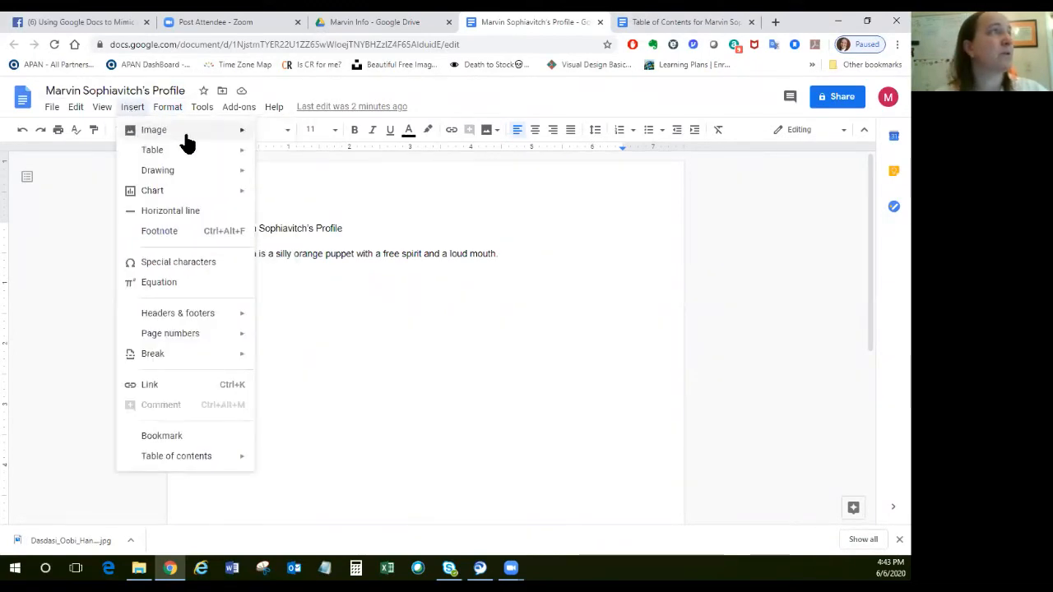
mouse_move(240, 132)
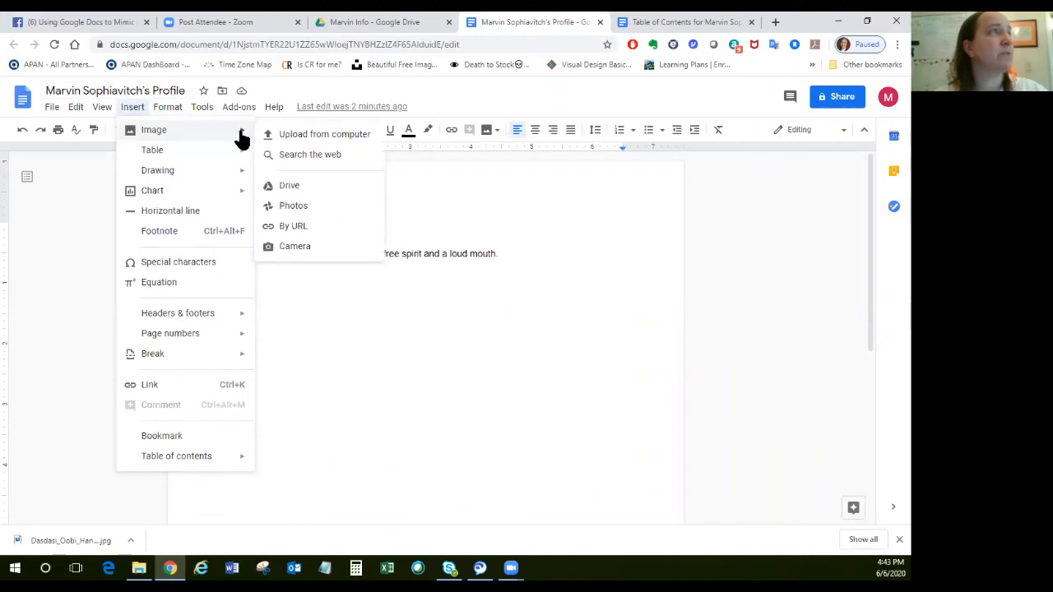
click(311, 135)
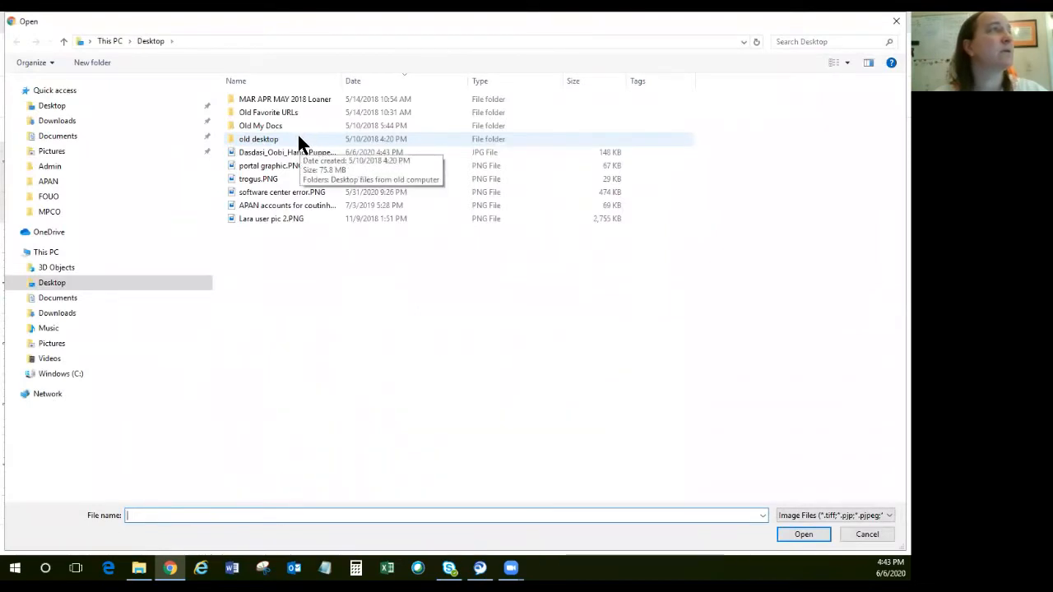
click(303, 155)
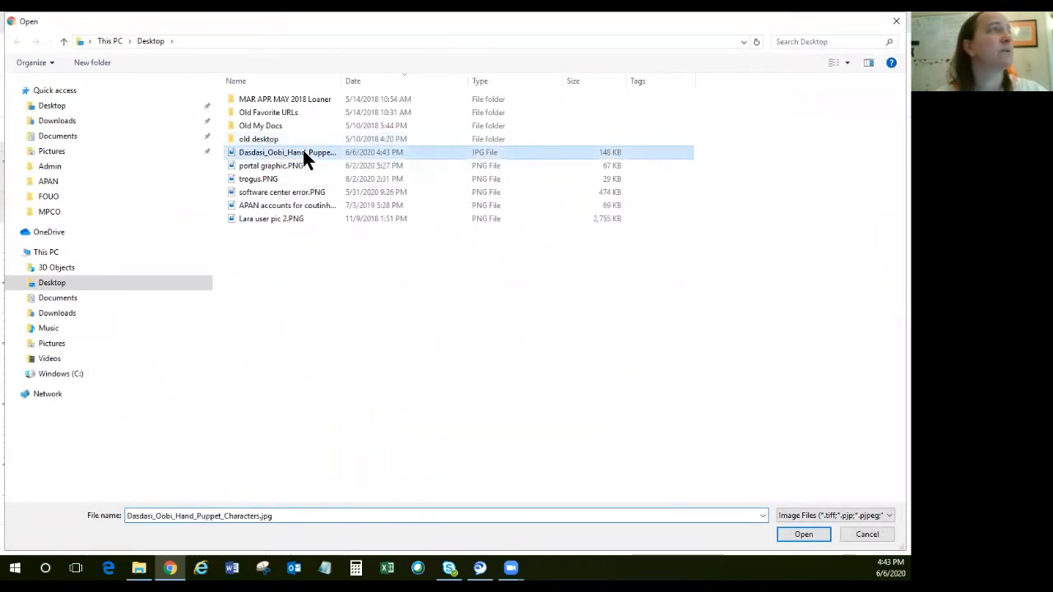
double_click(303, 155)
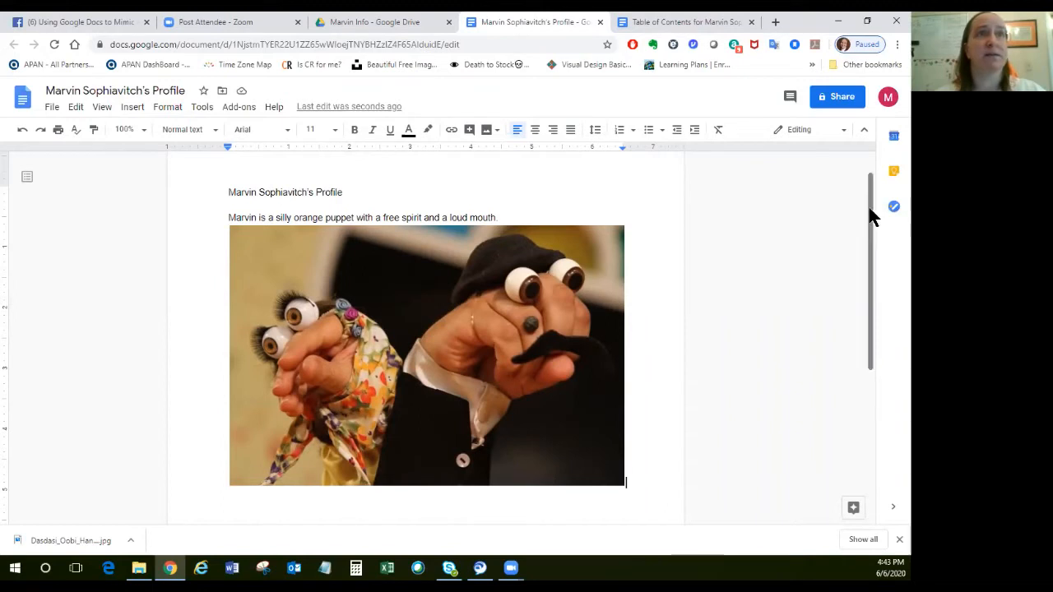
Review the illustrated profile document, close it and return to the personal information folder in Google Drive.
drag(868, 203, 868, 175)
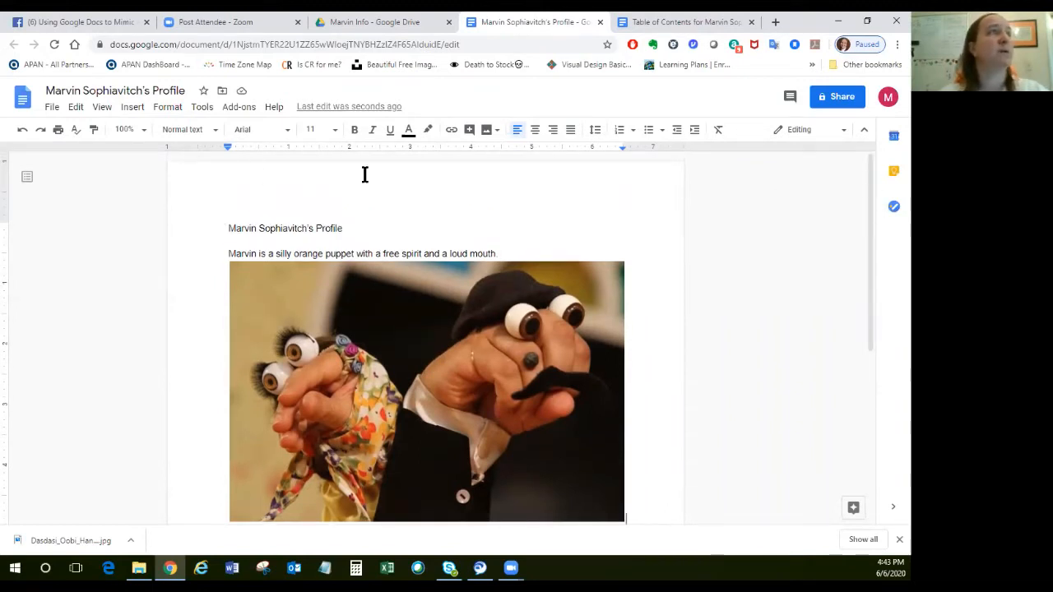
click(599, 23)
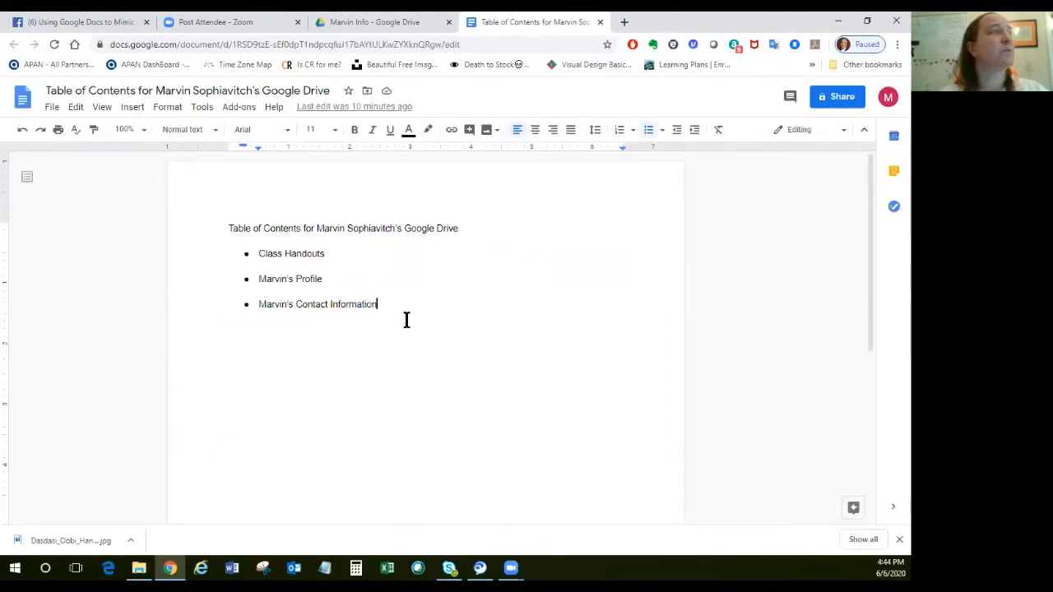
click(375, 23)
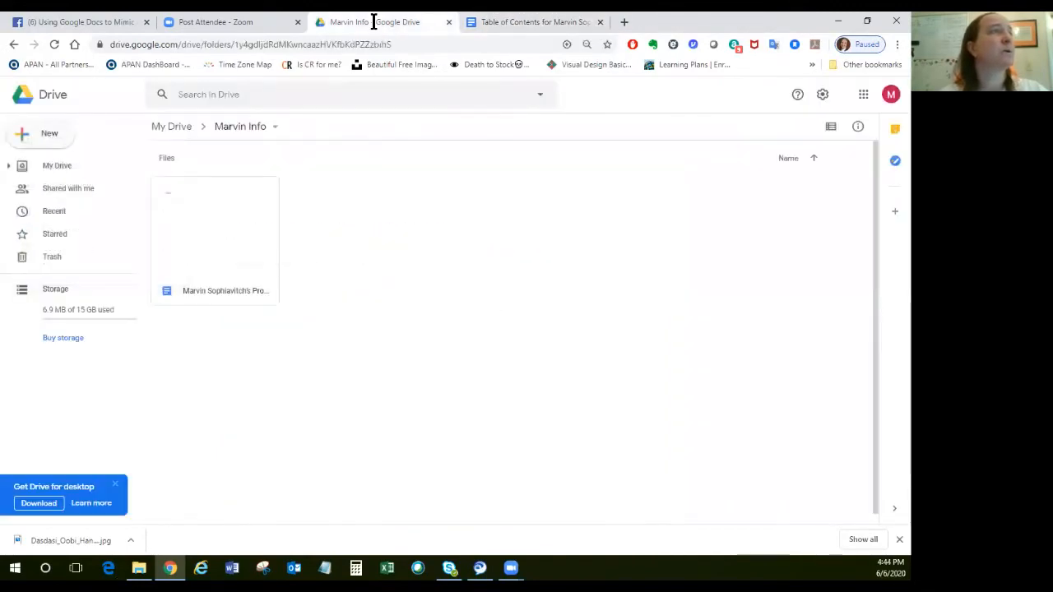
Create a blank Google Doc in the personal information folder and enter a heading made of the owner's full name and "Contact Info".
click(46, 138)
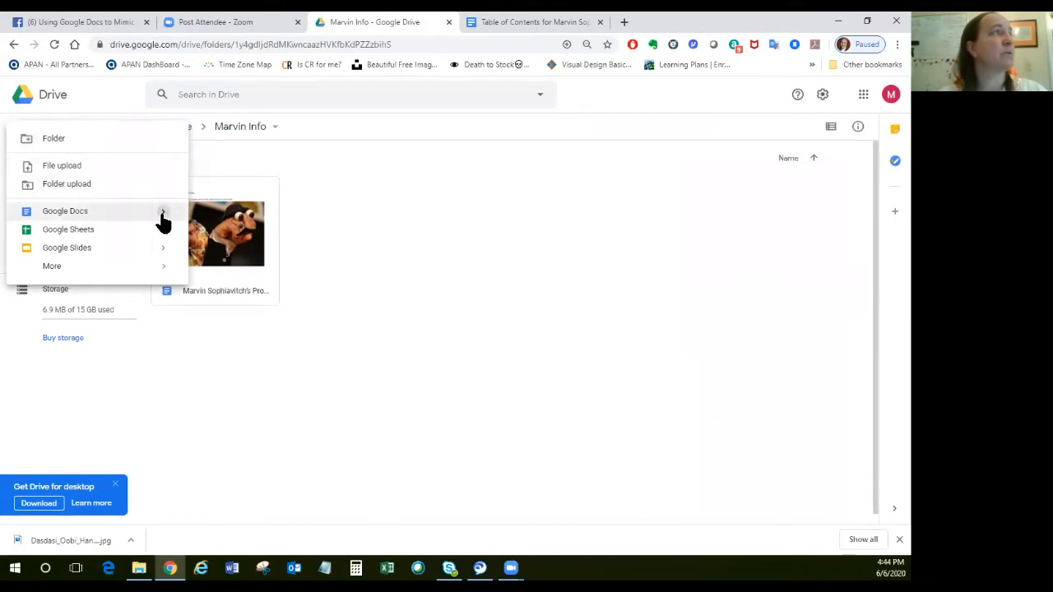
mouse_move(160, 219)
click(224, 228)
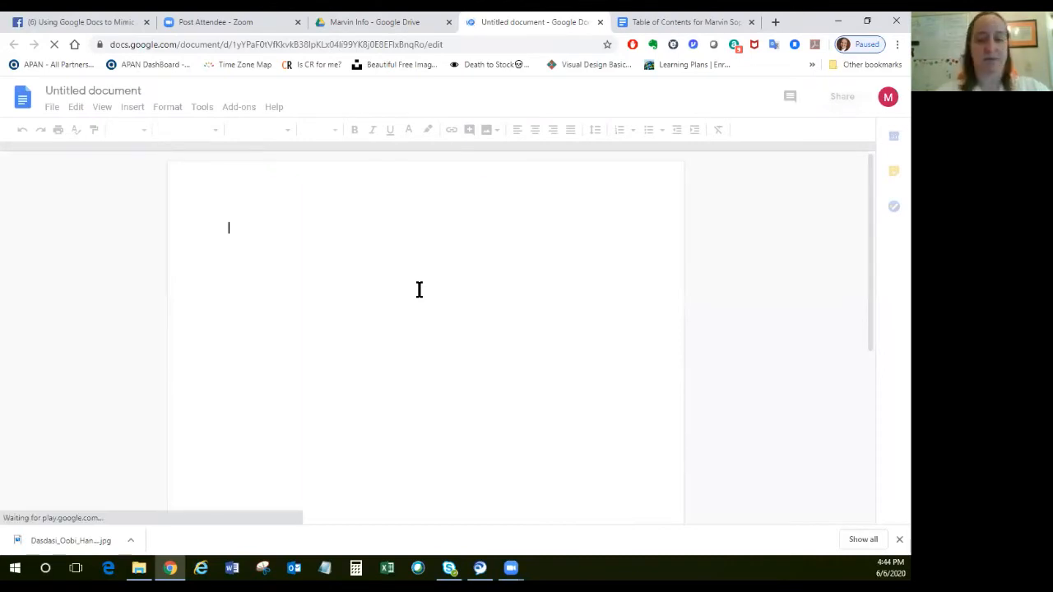
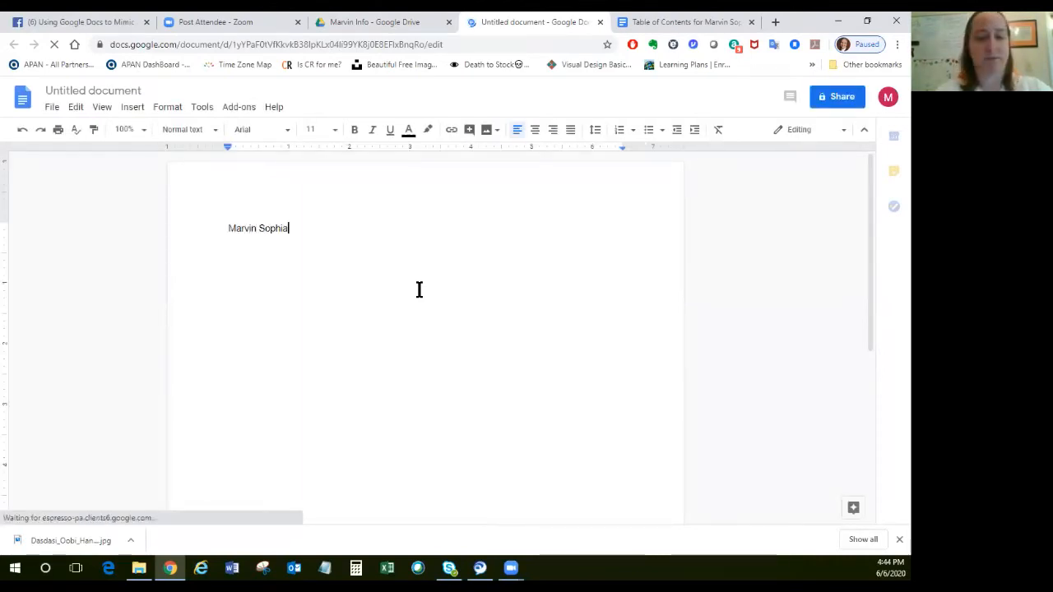
key(Return)
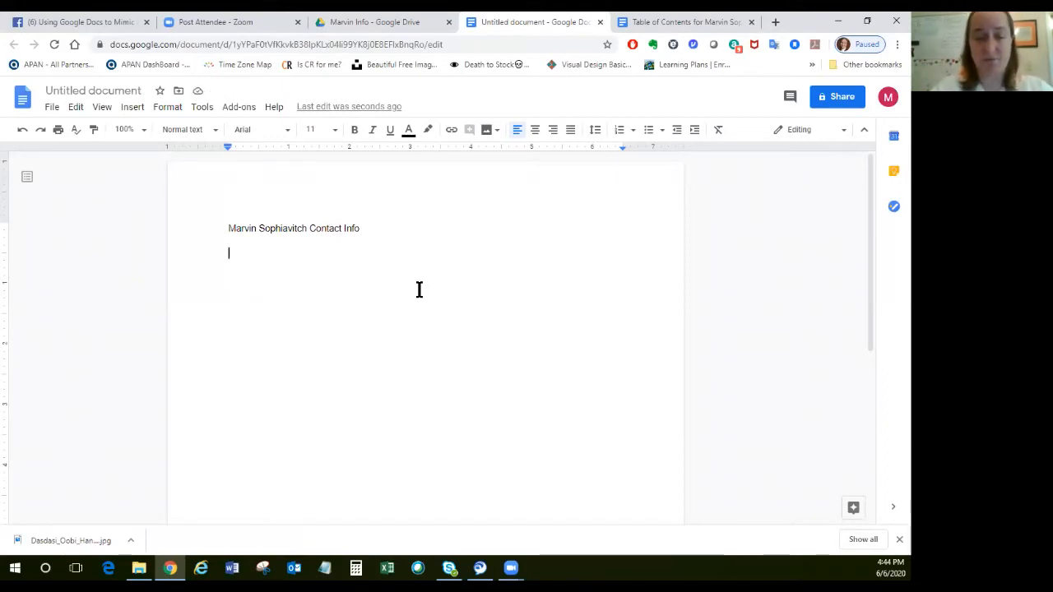
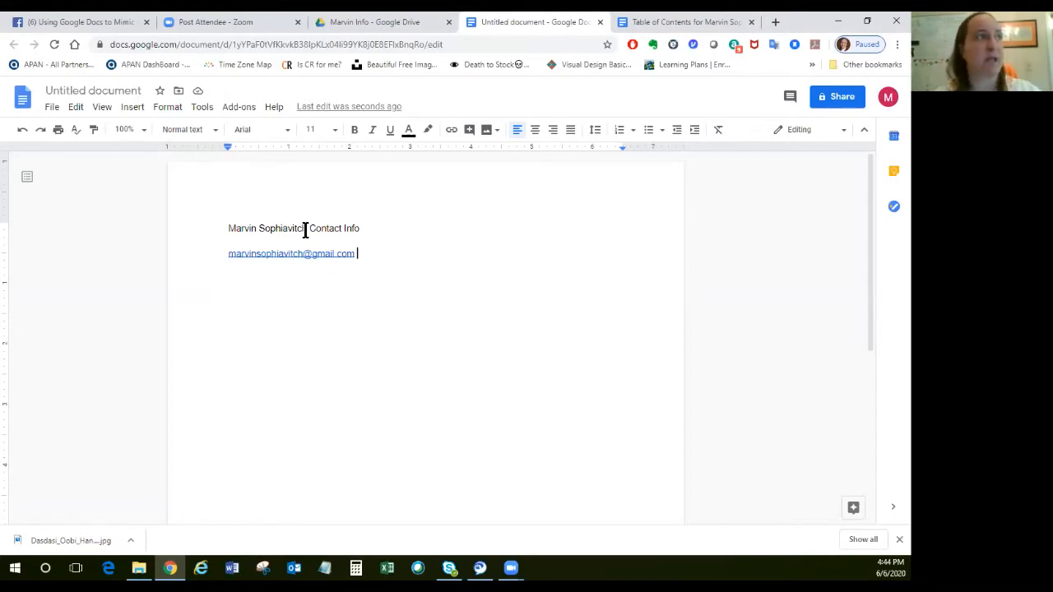
Enter the contact's e-mail address below the heading, title the document after its heading and close it.
click(116, 88)
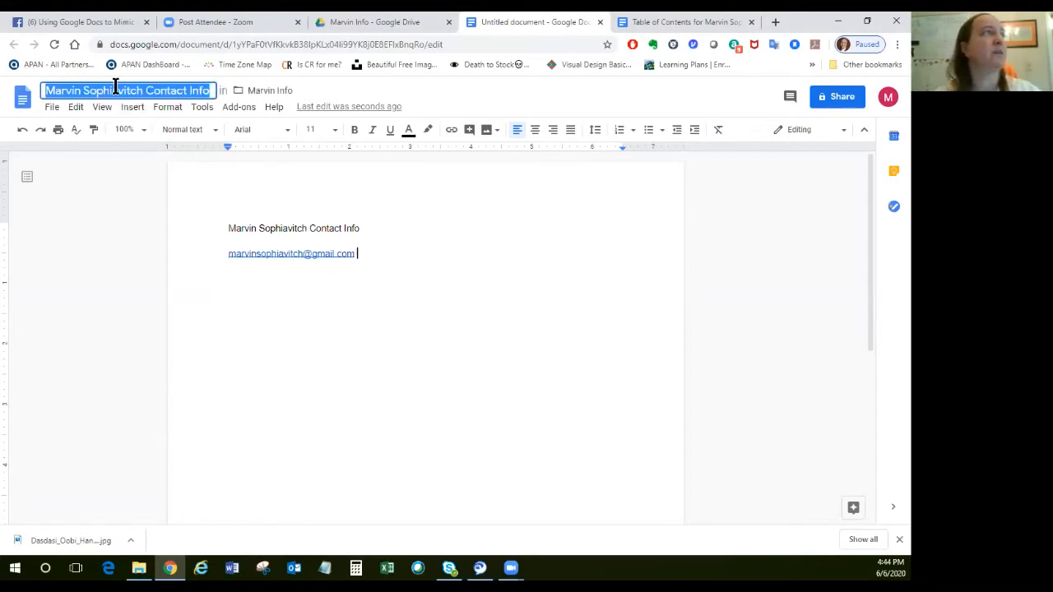
click(512, 280)
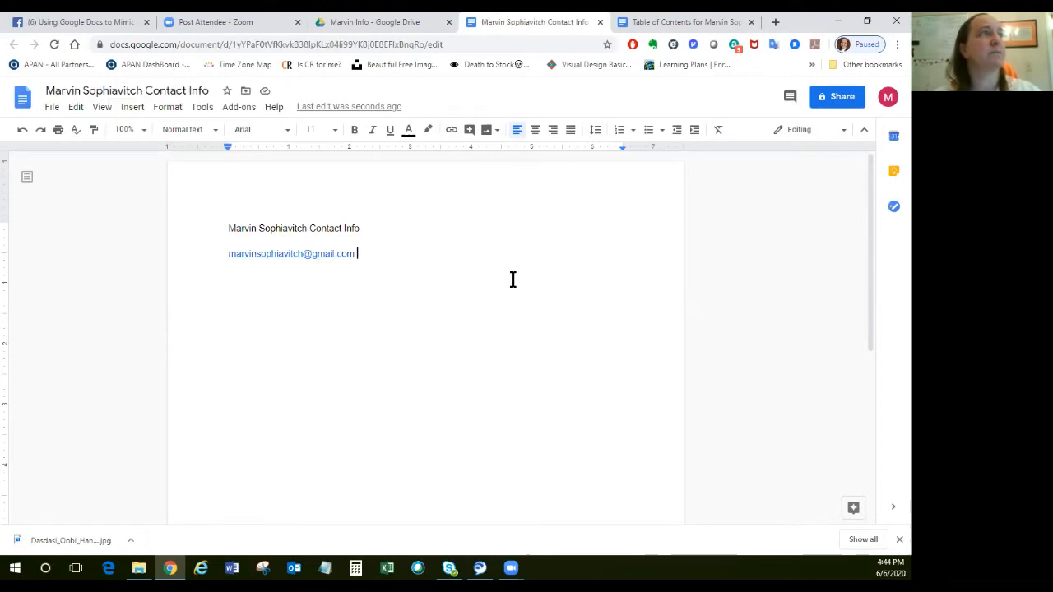
click(600, 22)
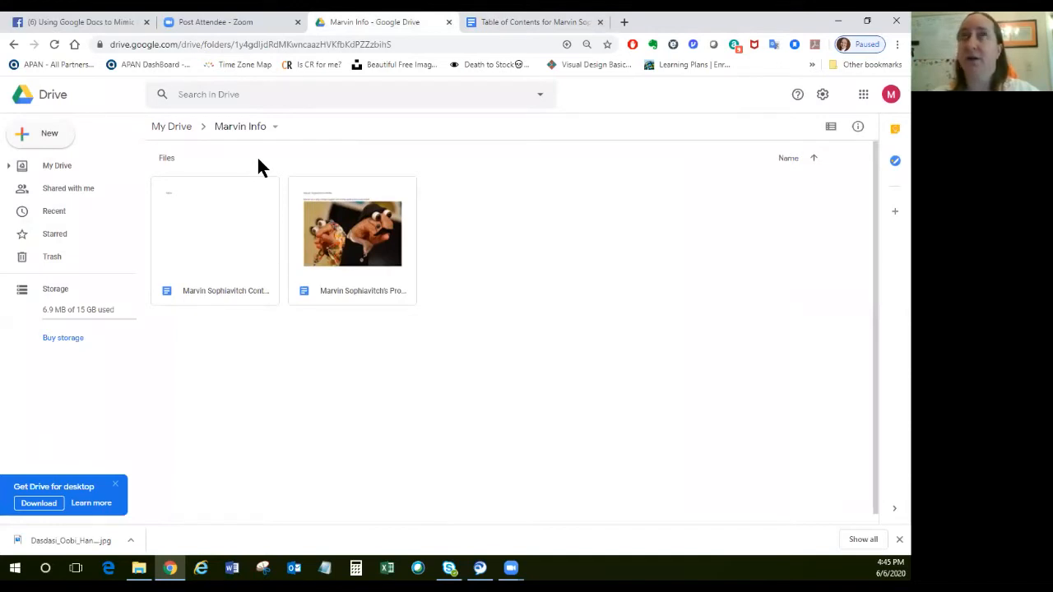
Review the contact information entry in the table of contents document and return to the personal information folder.
click(532, 23)
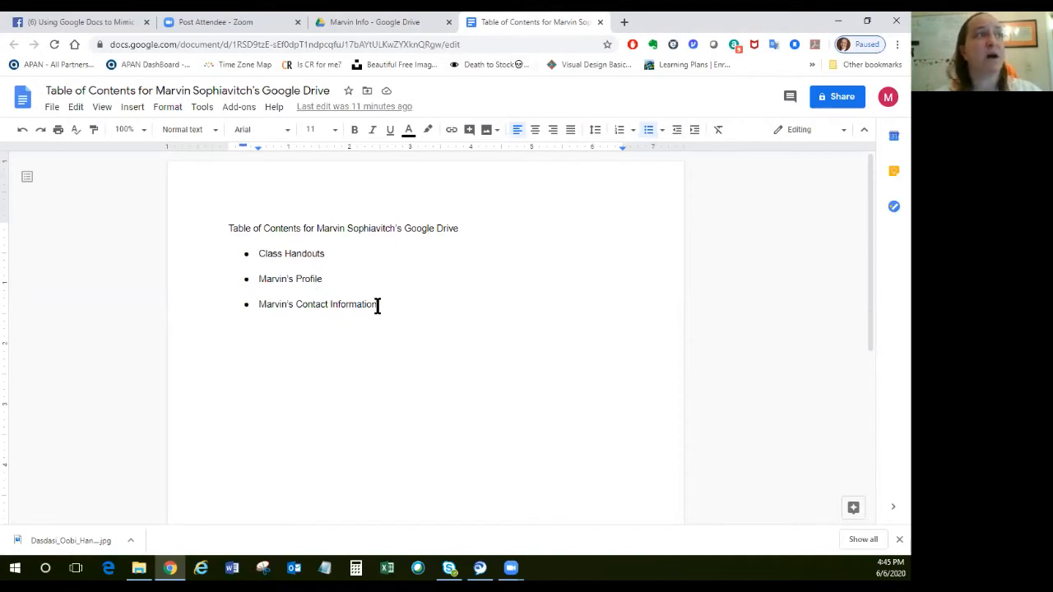
drag(378, 306, 258, 306)
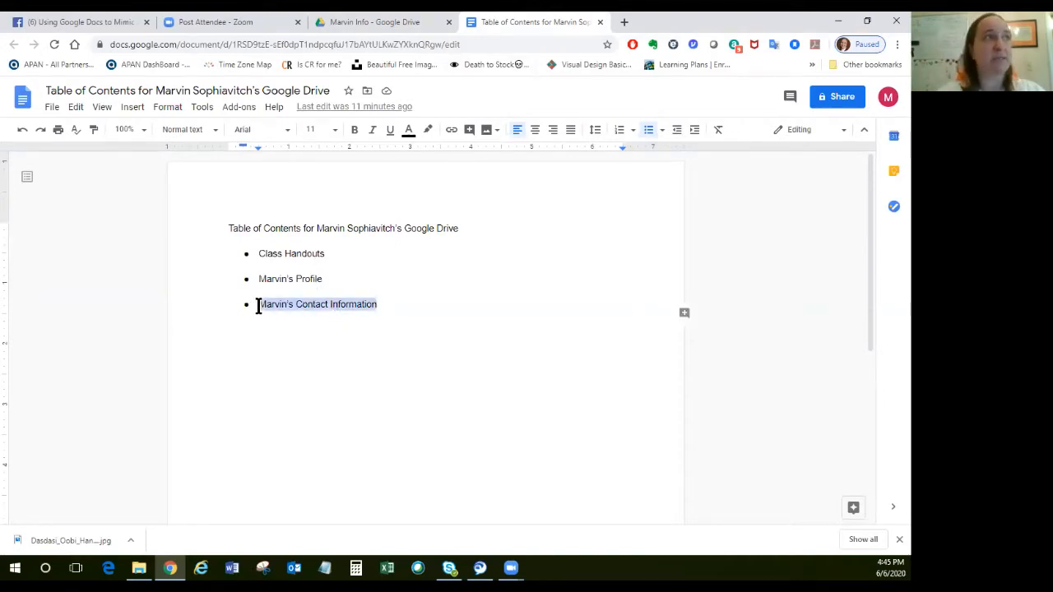
click(363, 332)
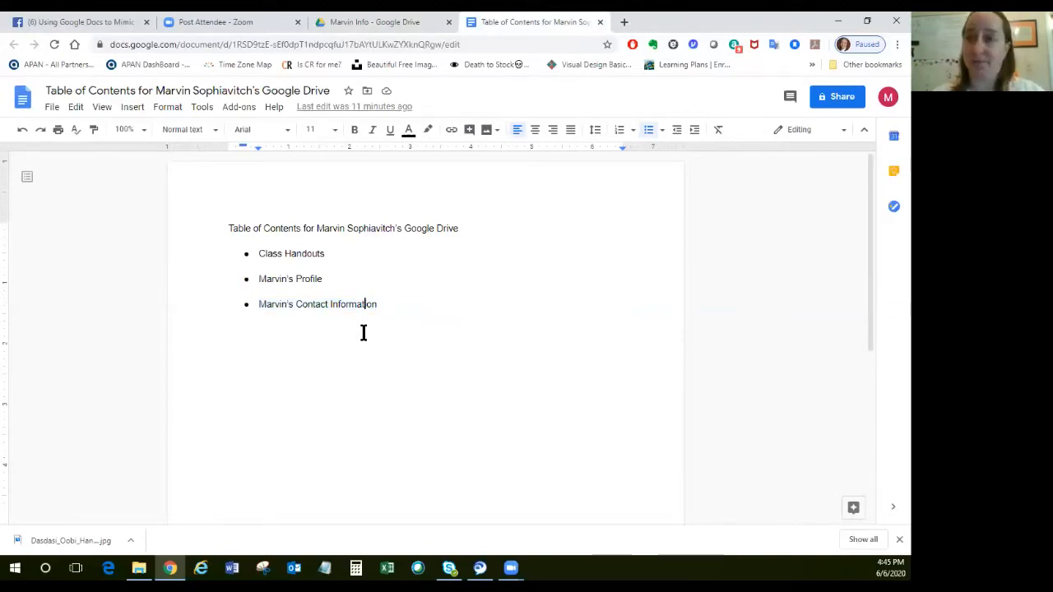
click(390, 25)
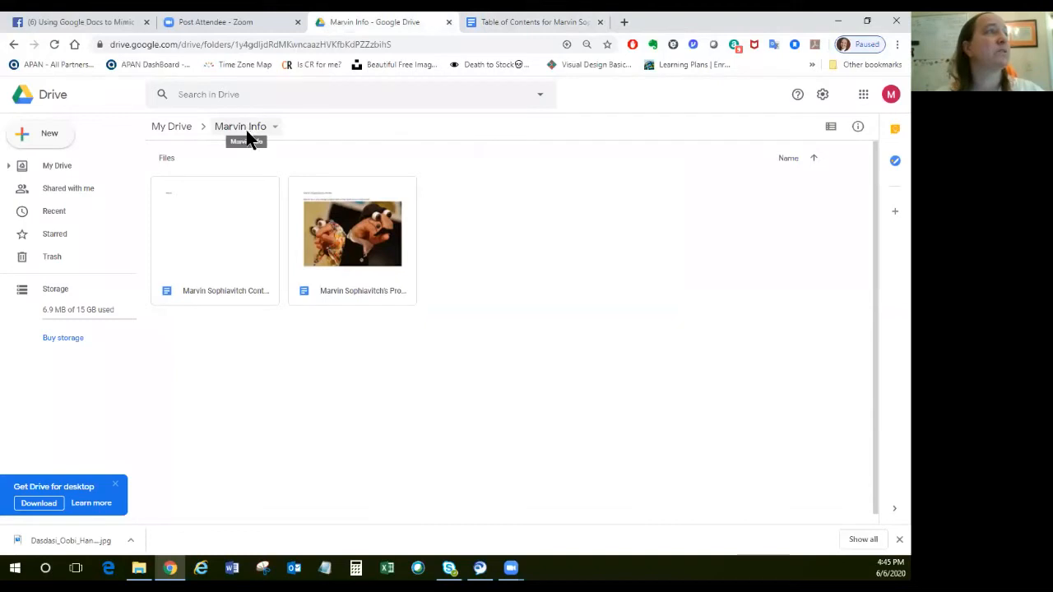
Open the illustrated profile document from the folder and copy its sharing link.
click(359, 277)
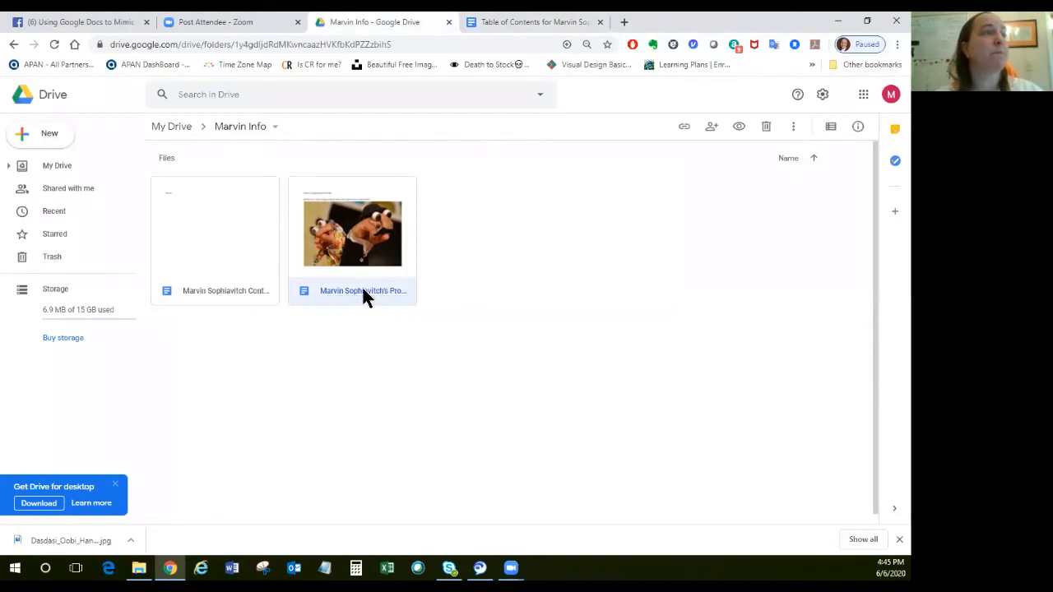
double_click(363, 293)
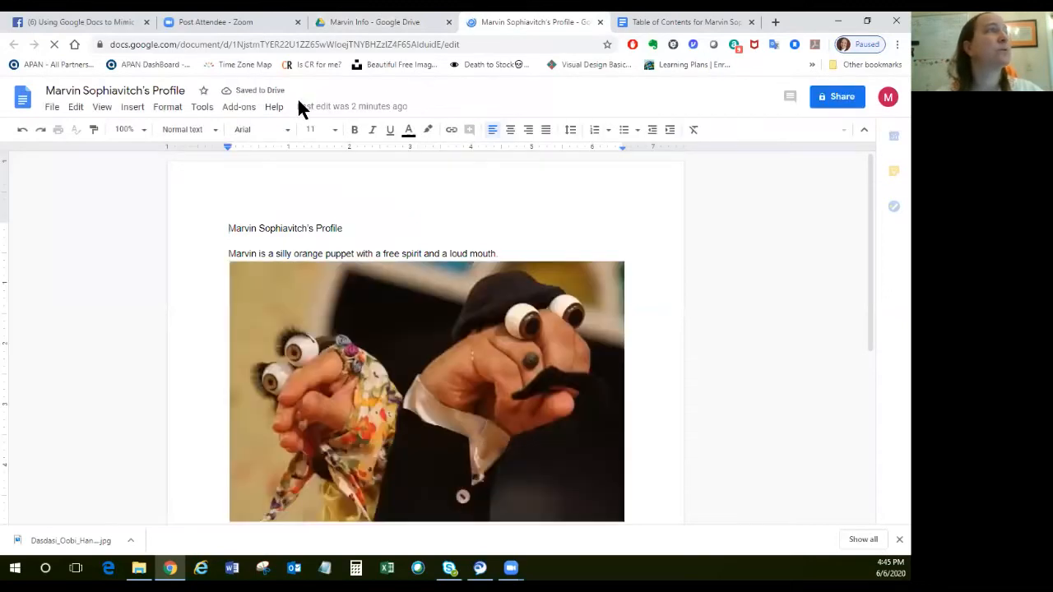
click(839, 99)
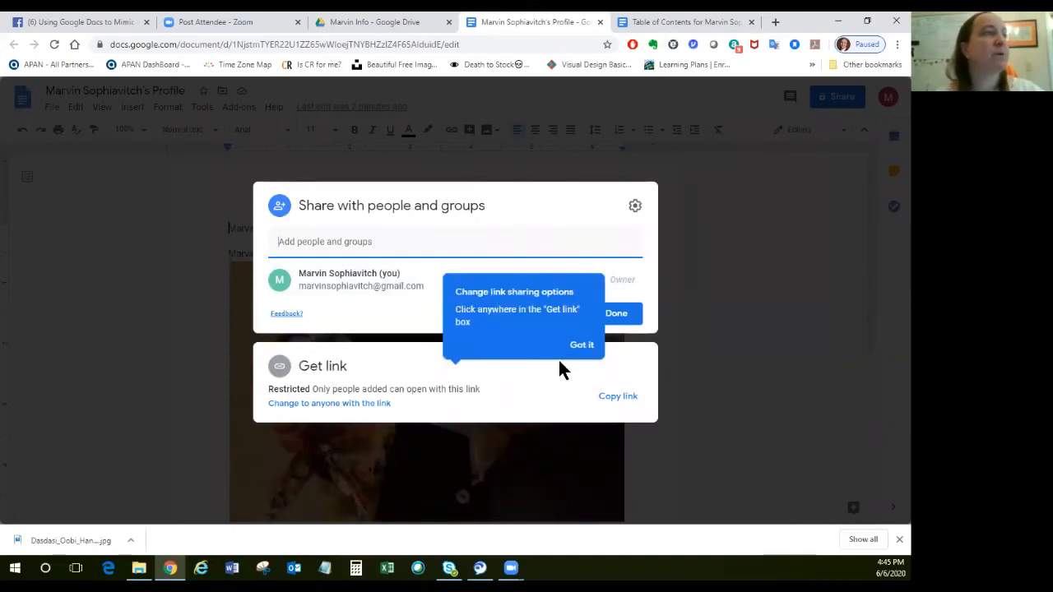
click(582, 347)
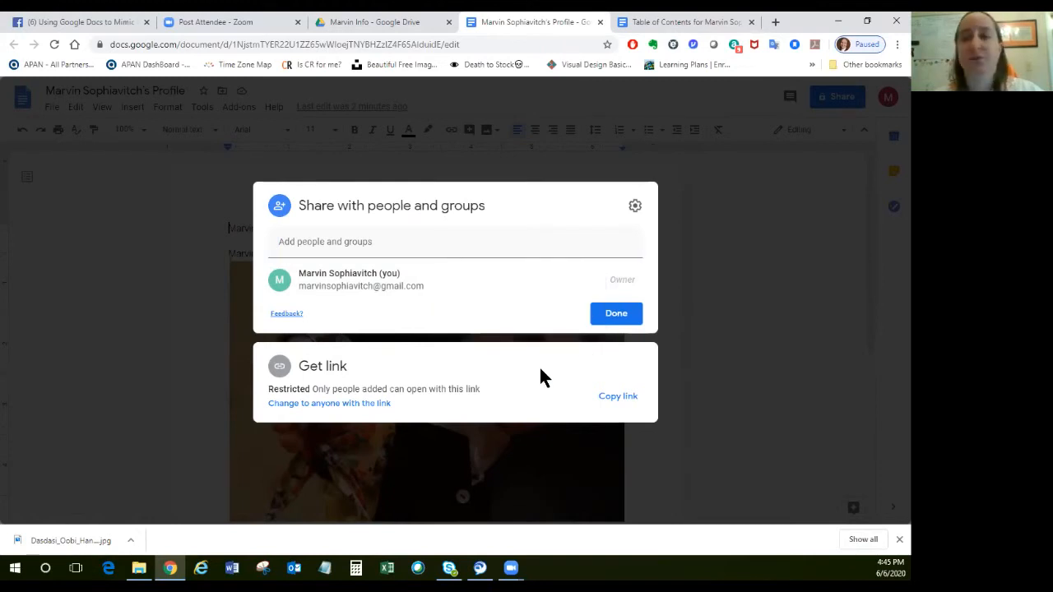
click(618, 396)
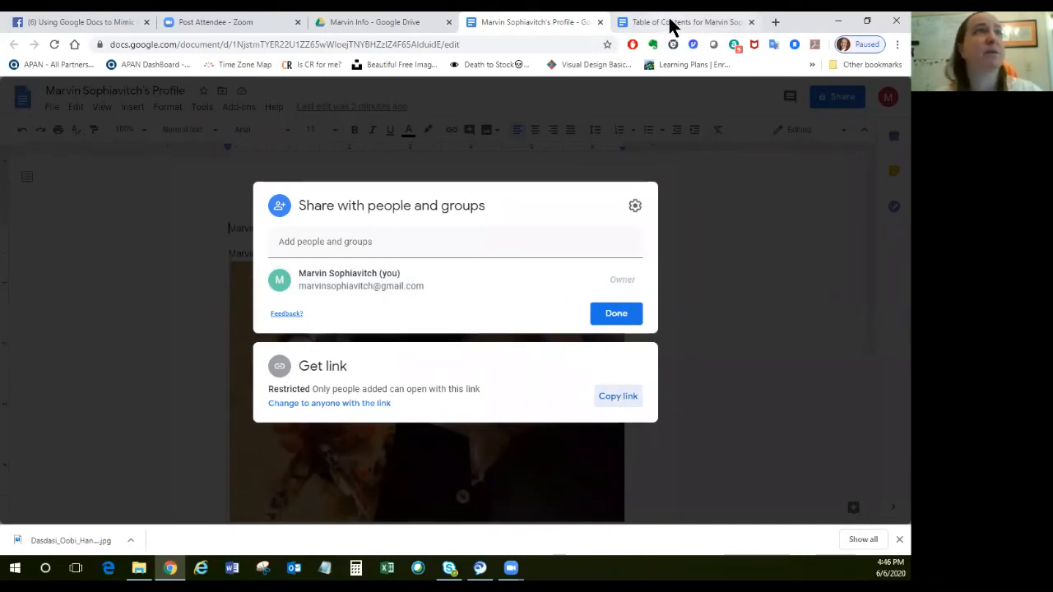
Link the profile entry in the table of contents to the copied profile link and close the profile document.
click(670, 23)
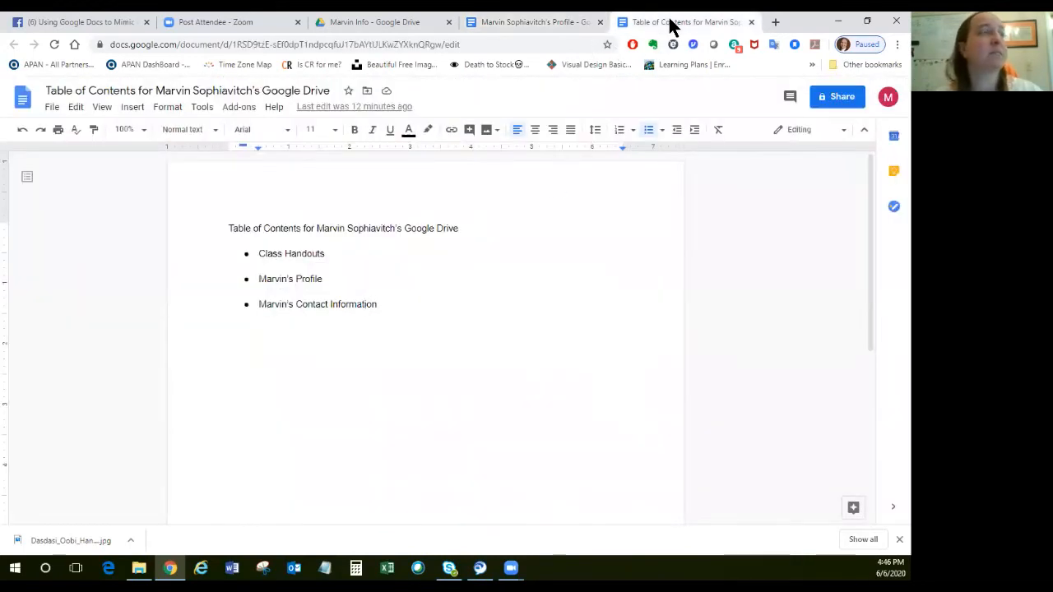
drag(323, 279, 258, 280)
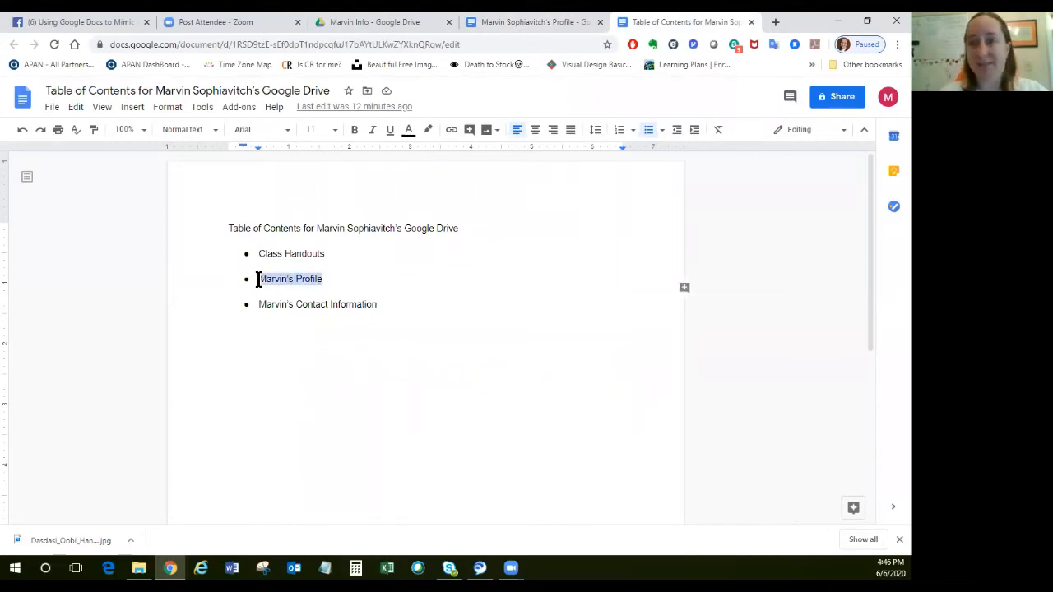
click(133, 110)
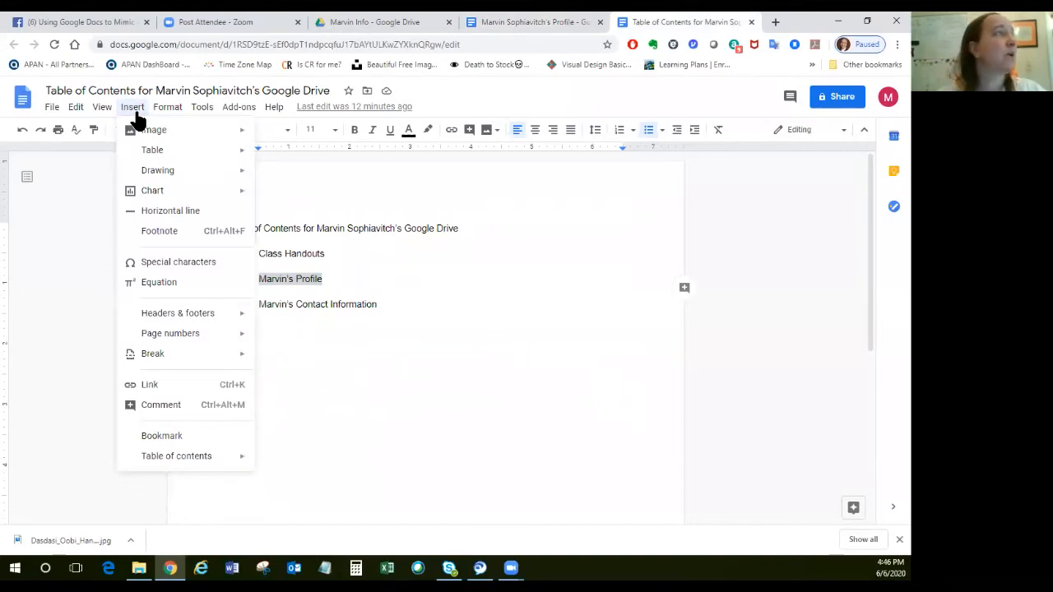
click(151, 385)
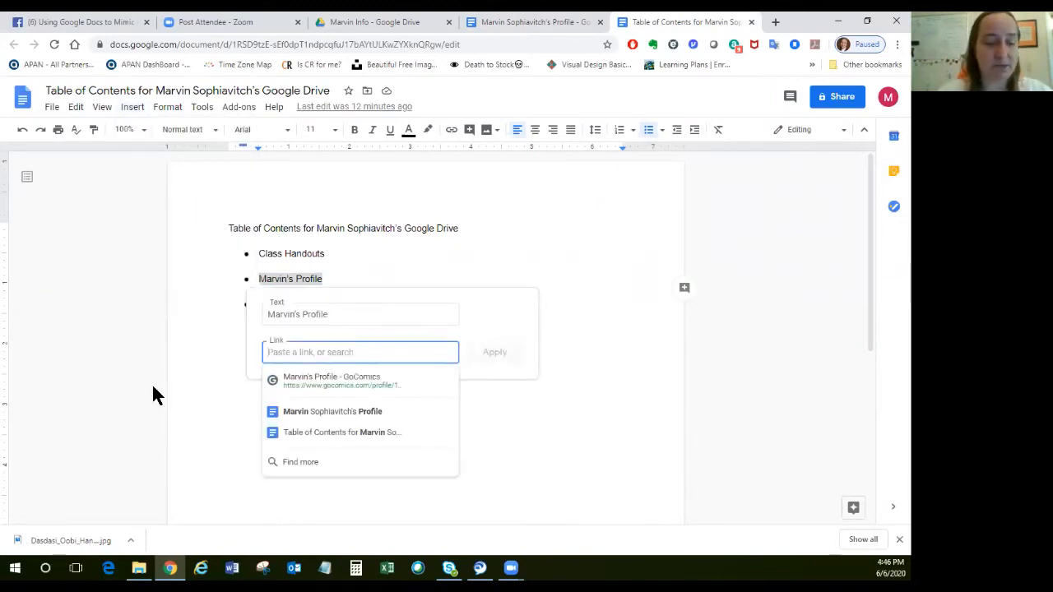
key(ctrl+v)
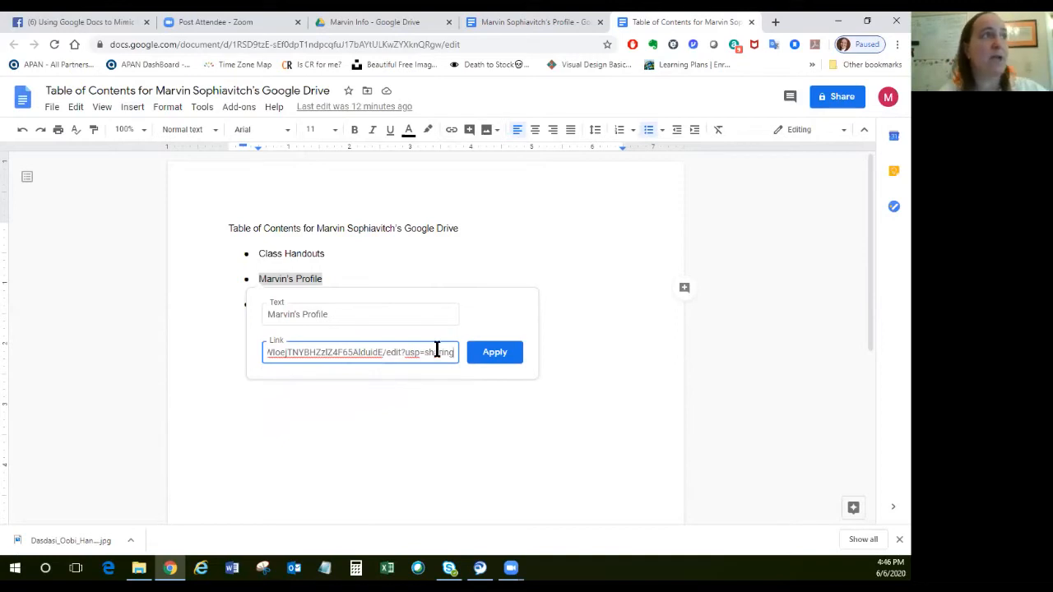
click(494, 353)
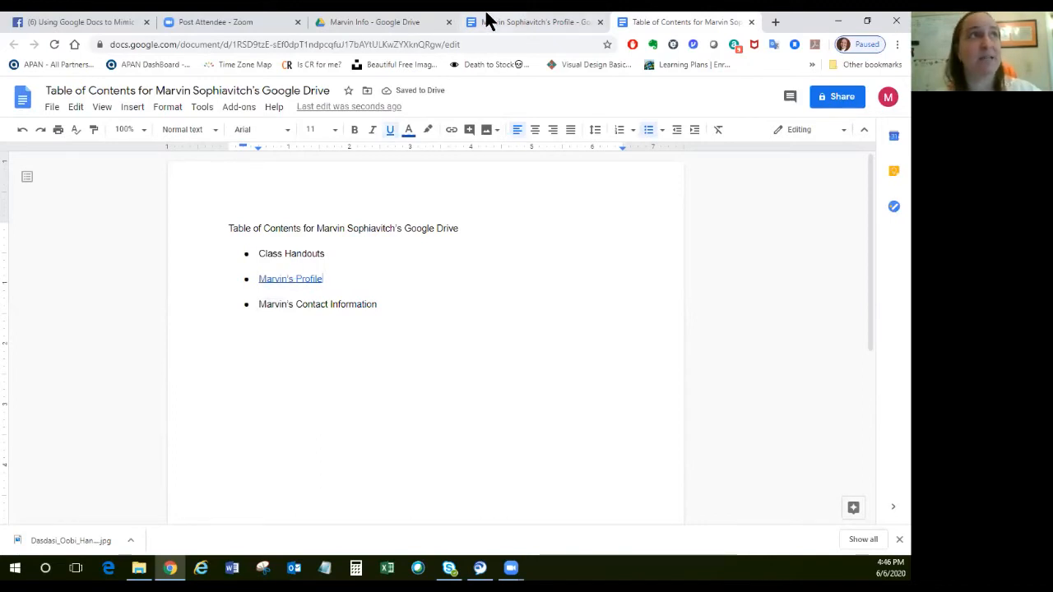
click(510, 23)
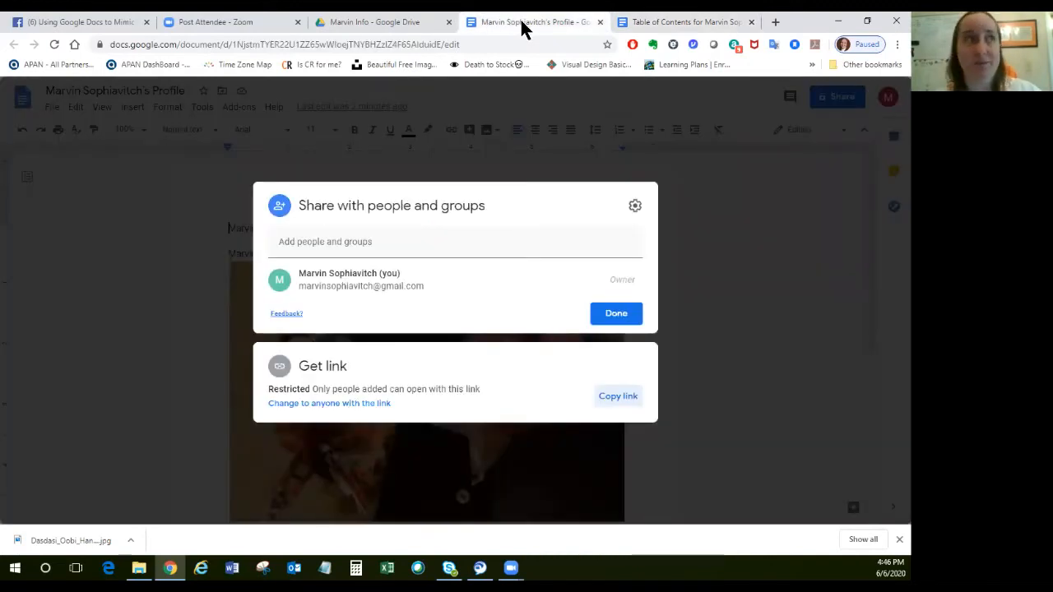
click(600, 22)
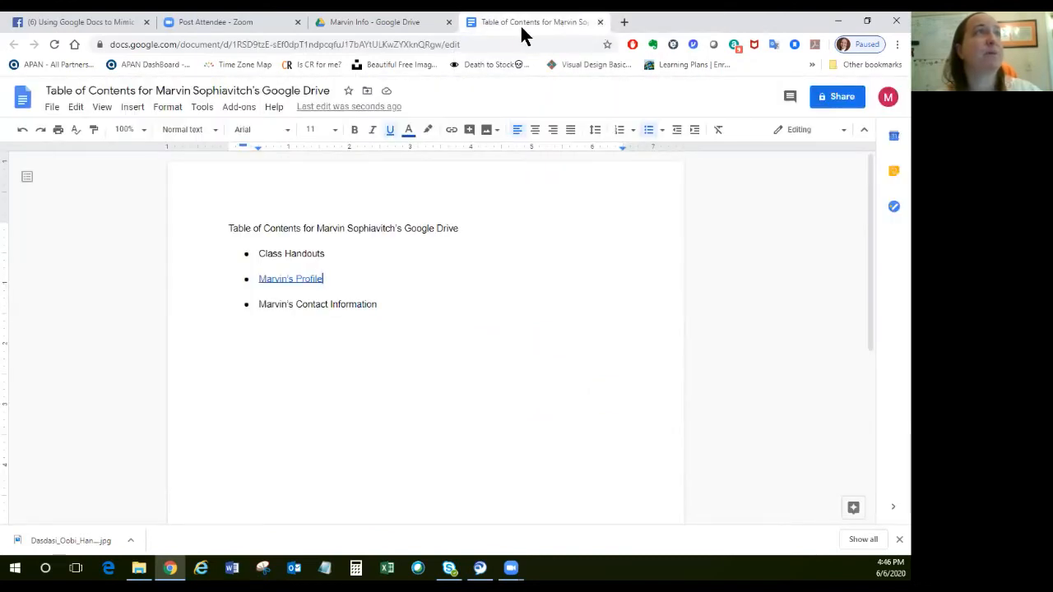
Open the contact info document from the personal information folder and copy its sharing link.
click(389, 21)
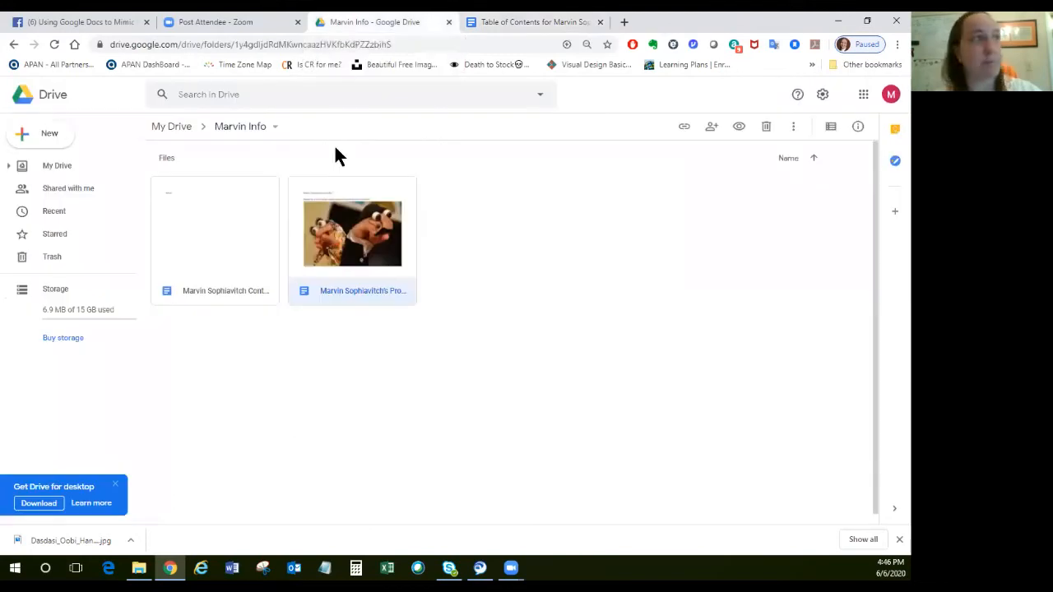
click(216, 244)
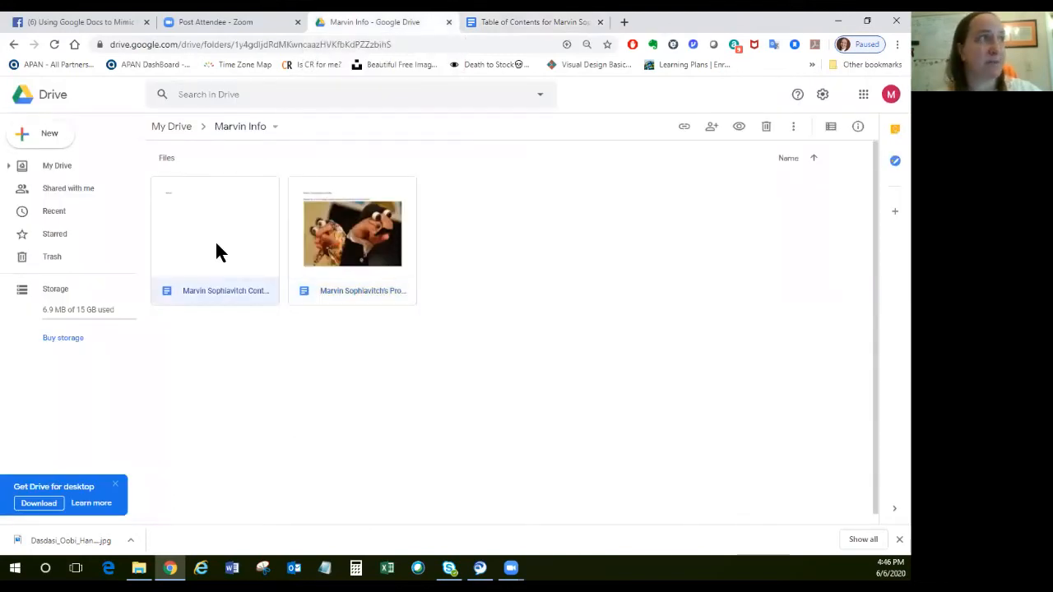
double_click(216, 244)
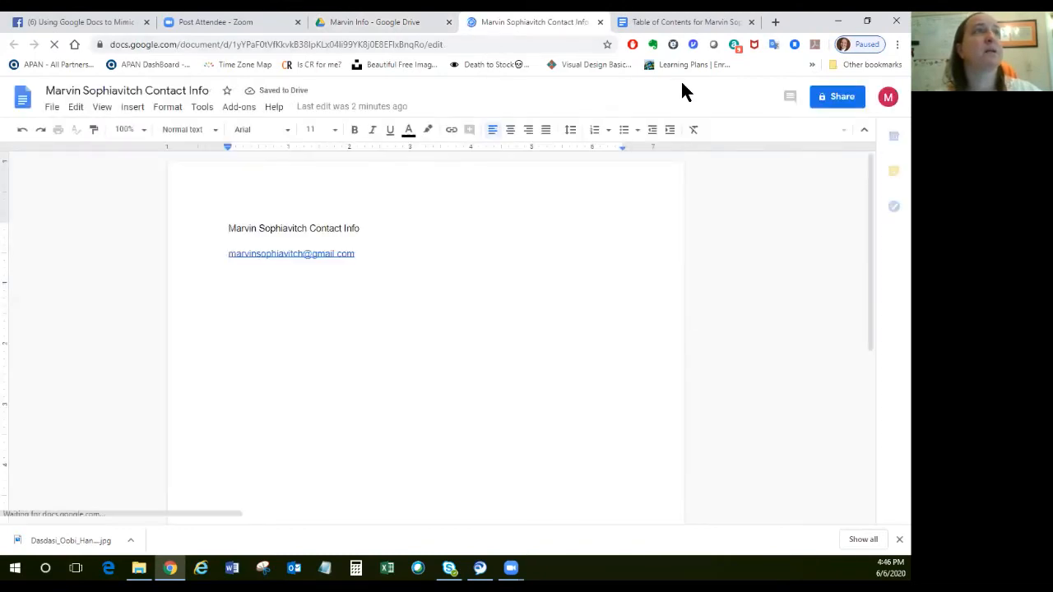
click(841, 99)
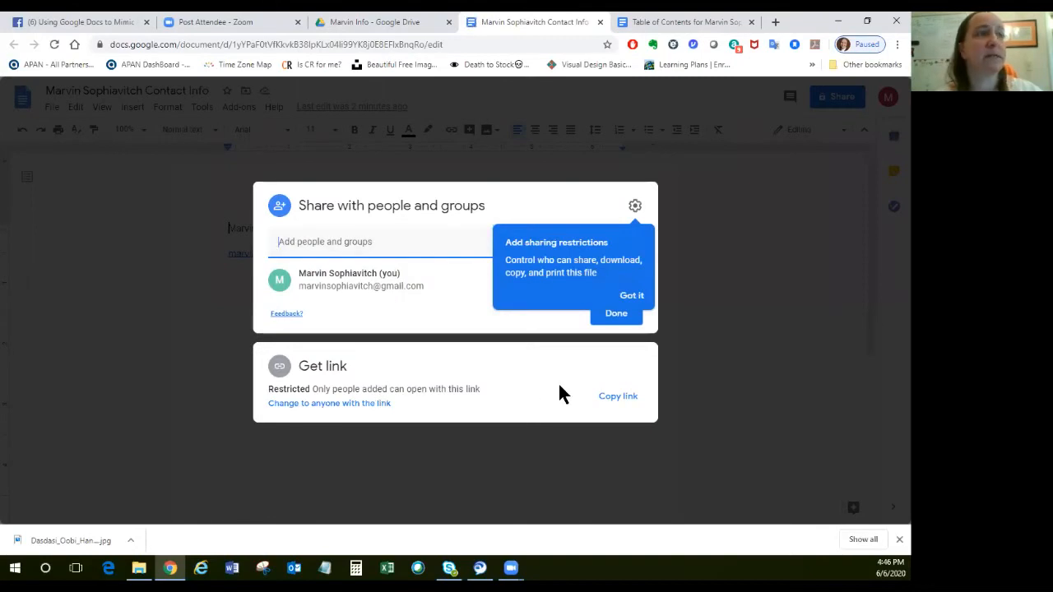
click(617, 398)
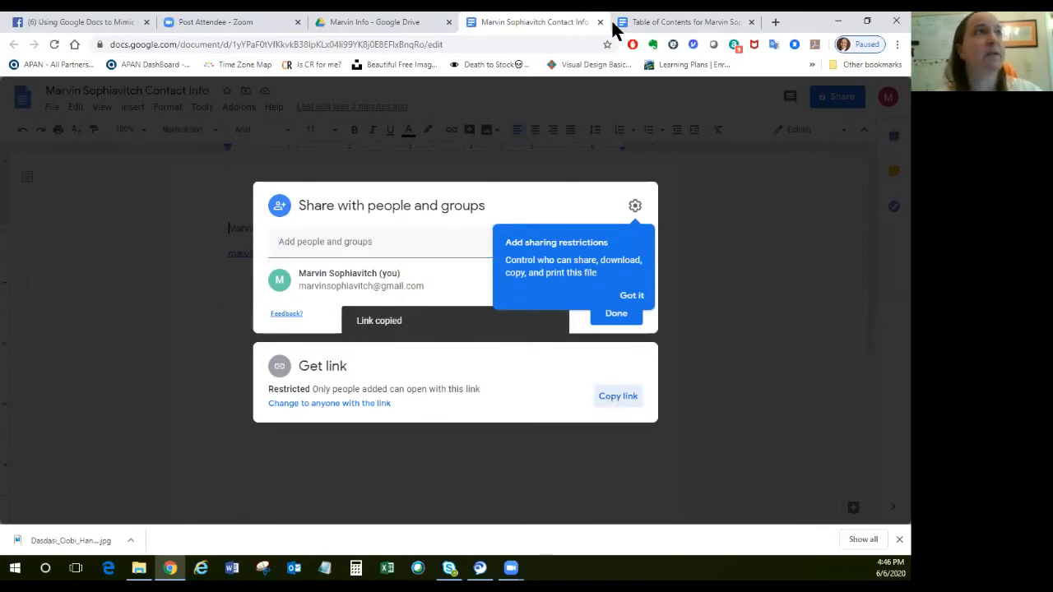
Link the contact information entry in the table of contents to the copied document link and close the contact info document.
click(683, 27)
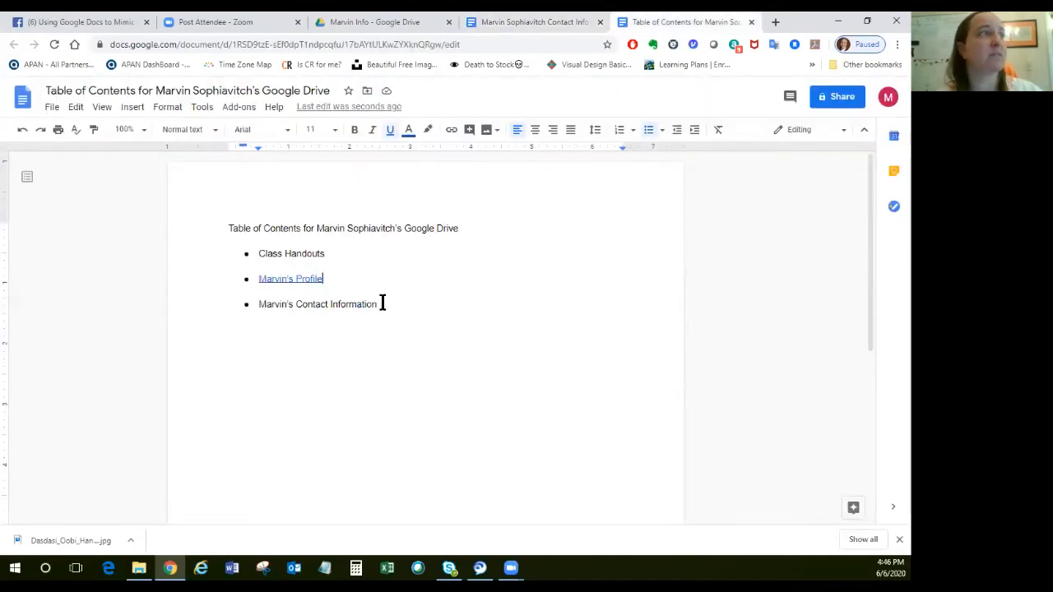
drag(379, 305, 256, 309)
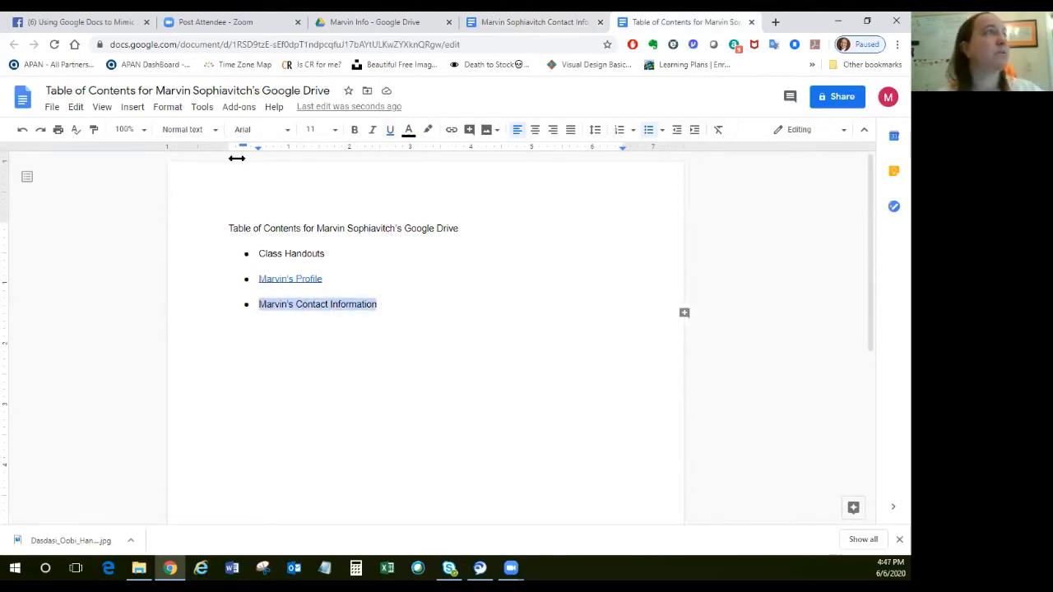
click(140, 112)
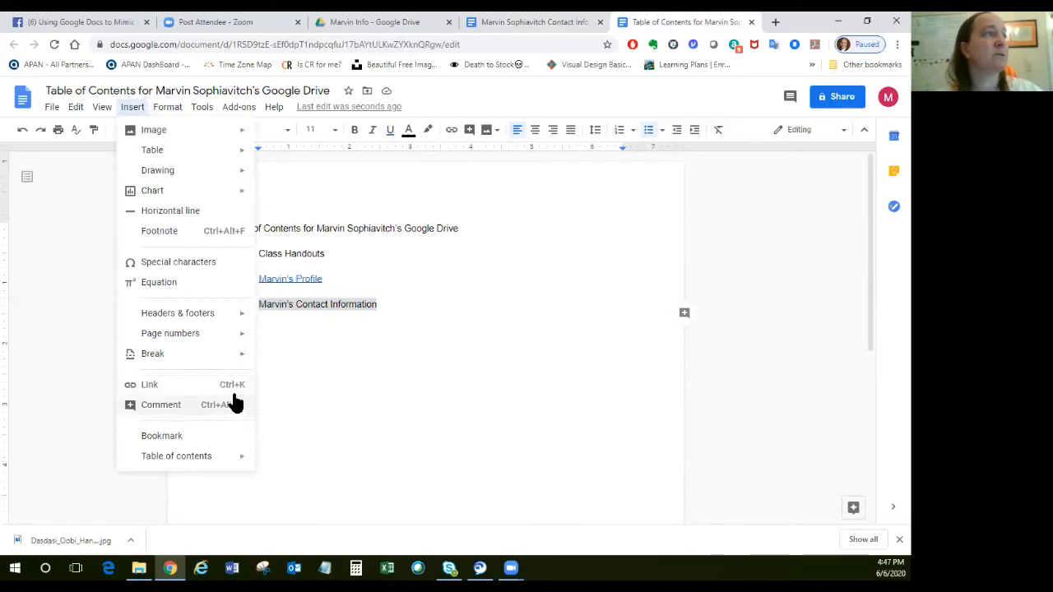
click(210, 383)
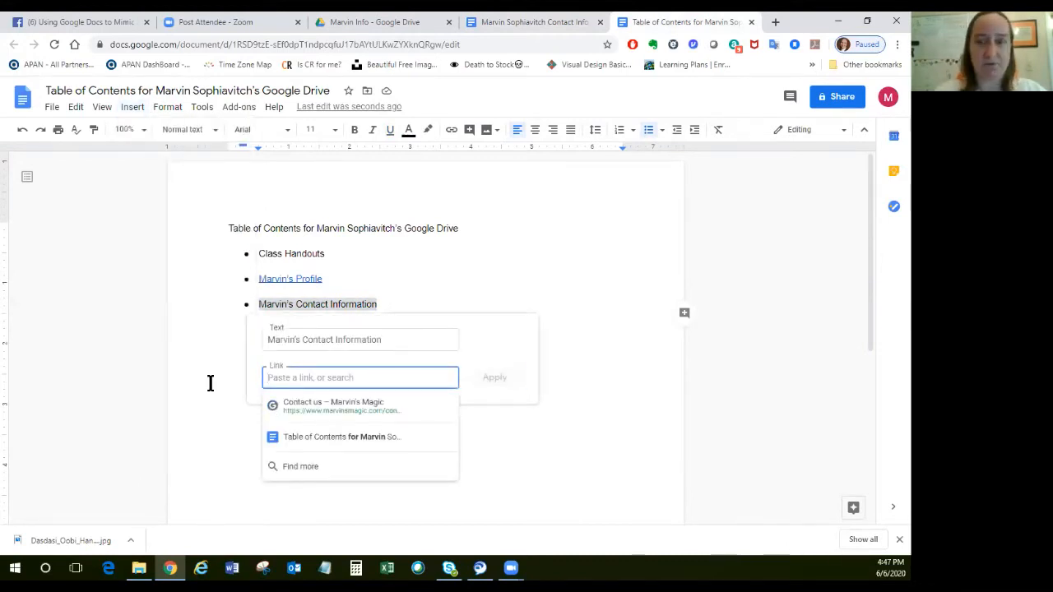
key(ctrl+v)
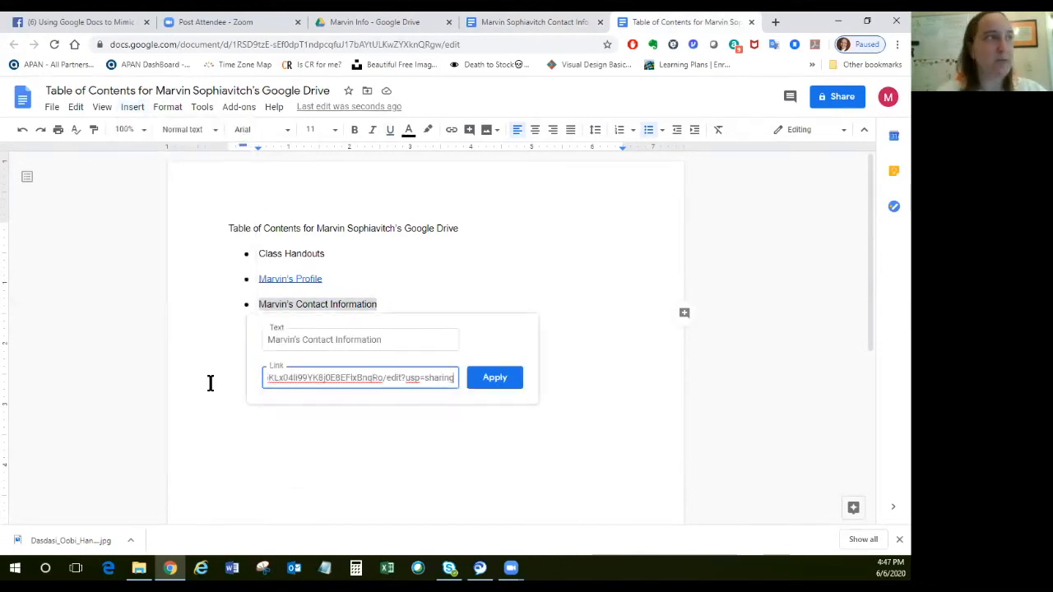
click(492, 379)
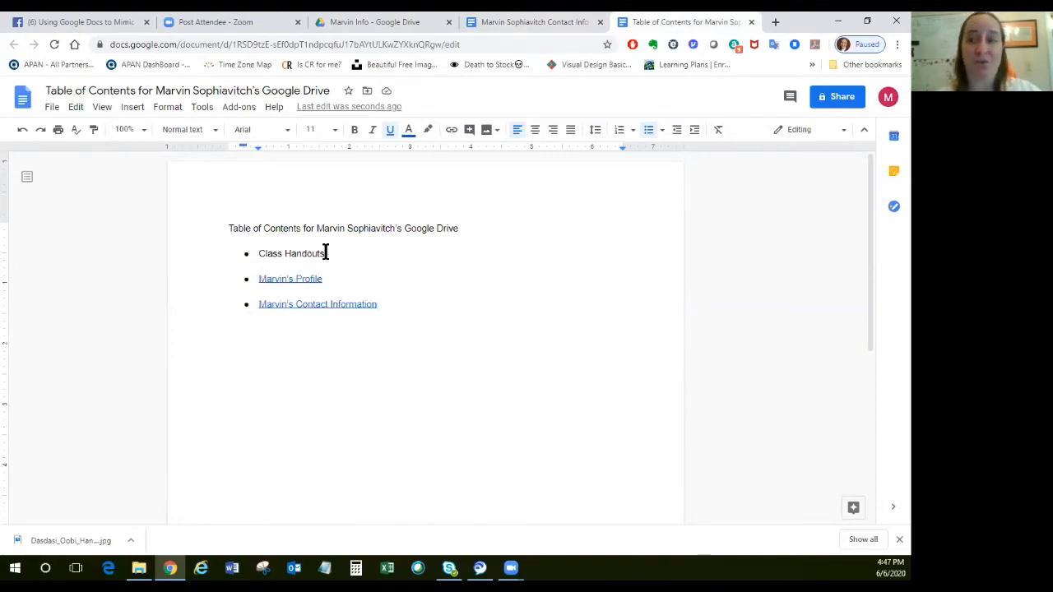
click(508, 22)
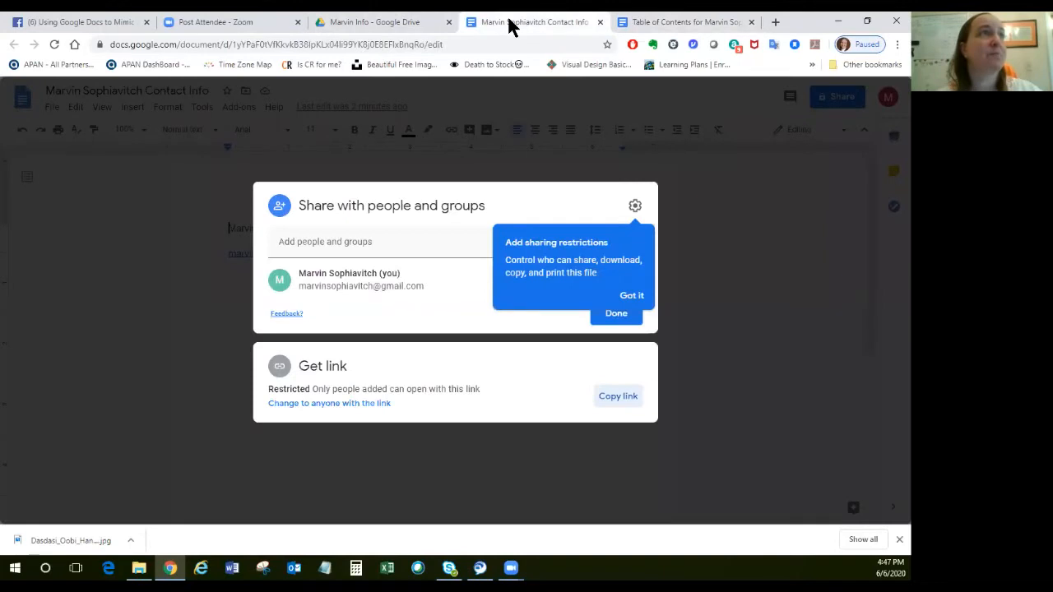
click(600, 22)
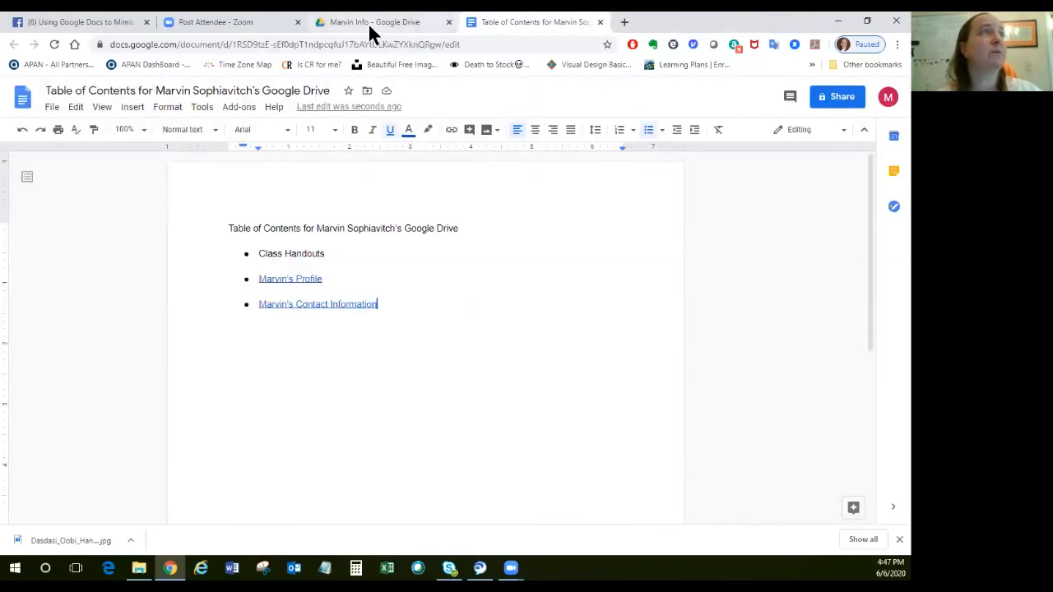
Open the Class Handouts folder from My Drive and copy the folder's shareable link.
click(370, 25)
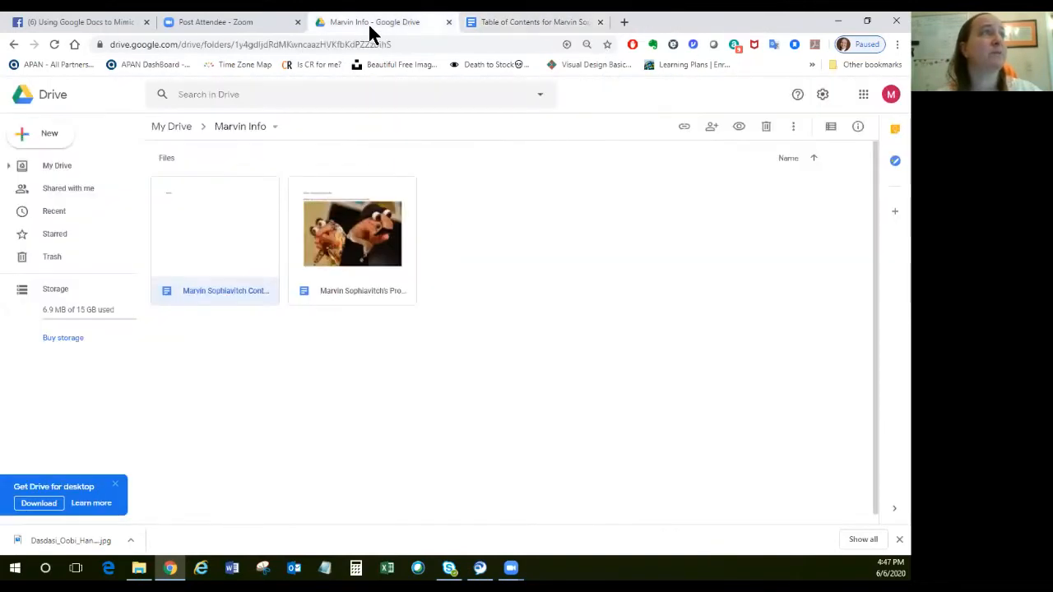
click(172, 129)
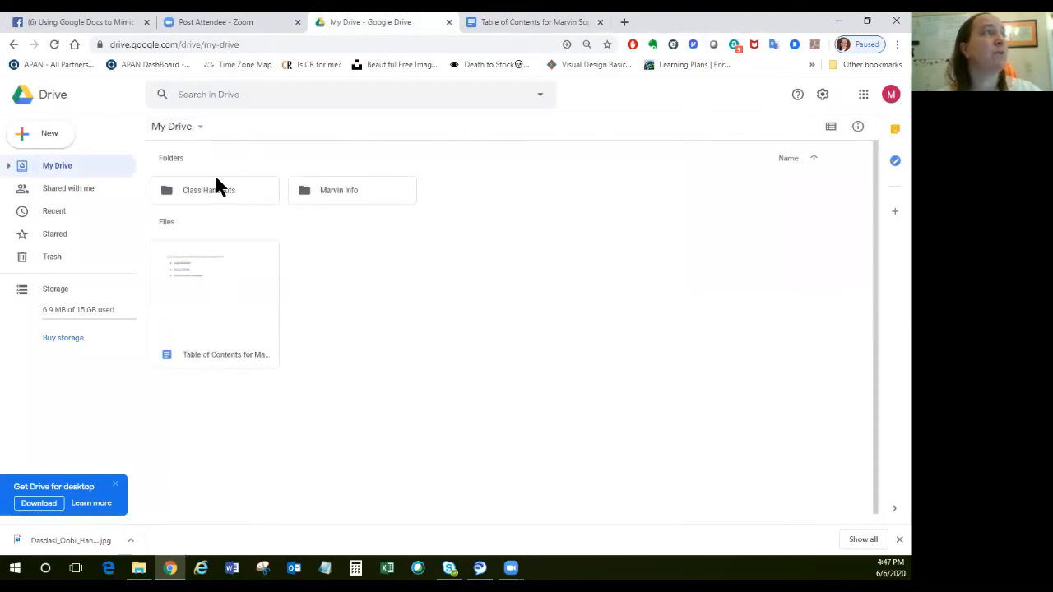
click(211, 190)
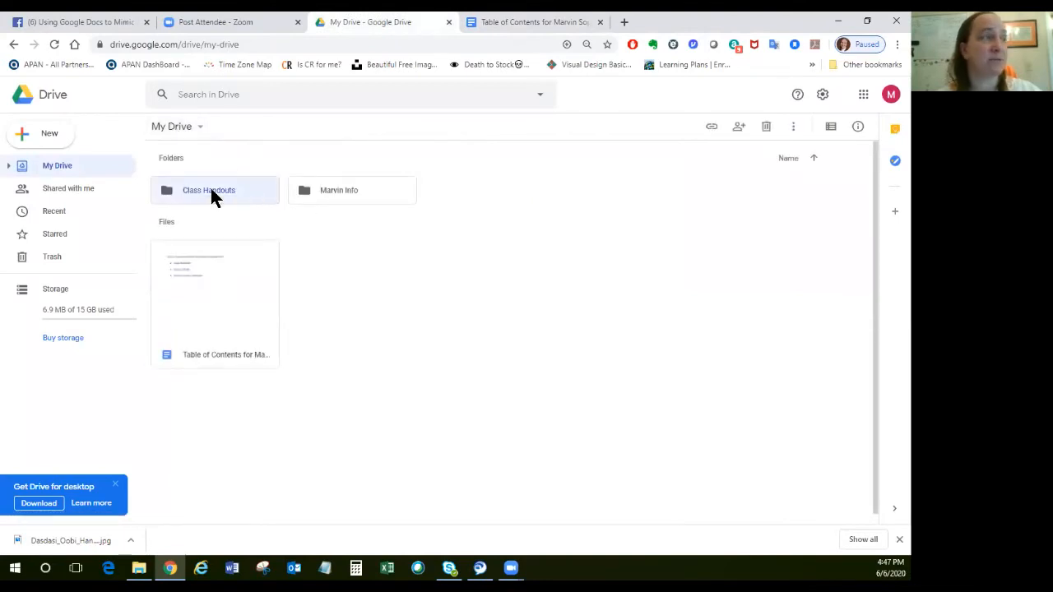
double_click(211, 191)
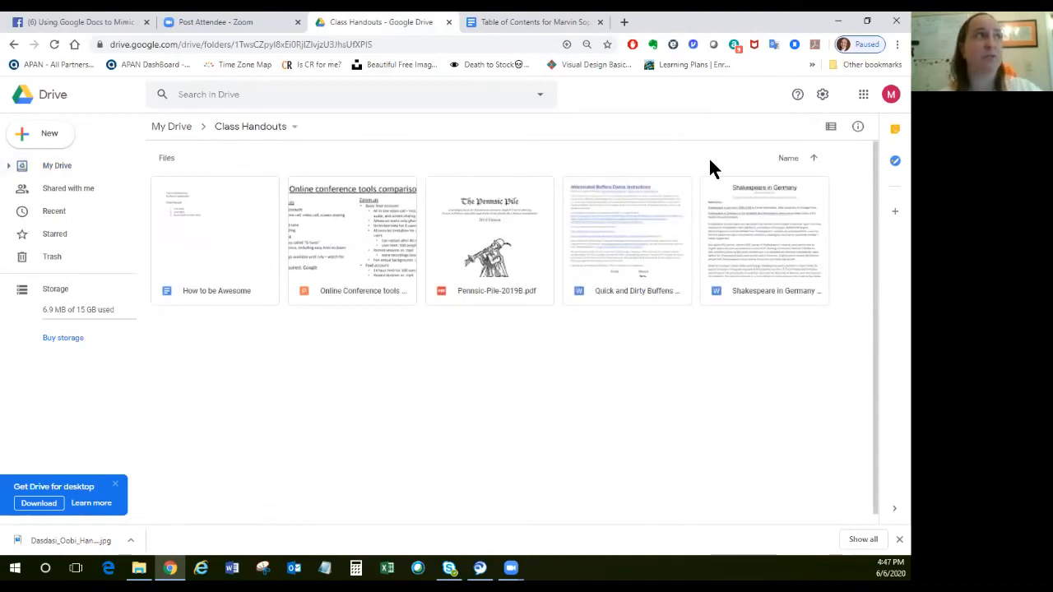
click(289, 132)
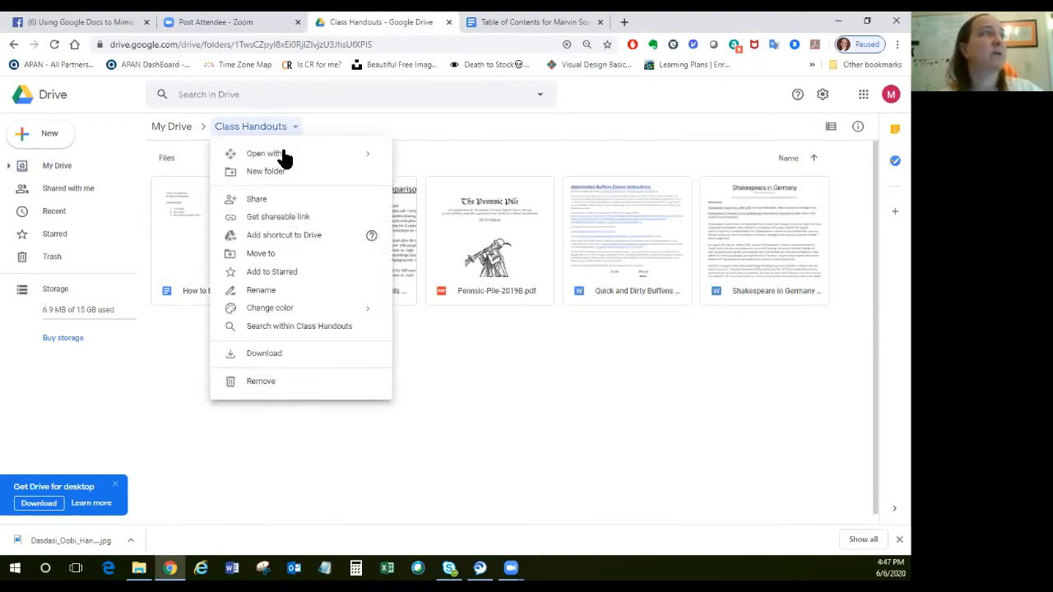
click(277, 217)
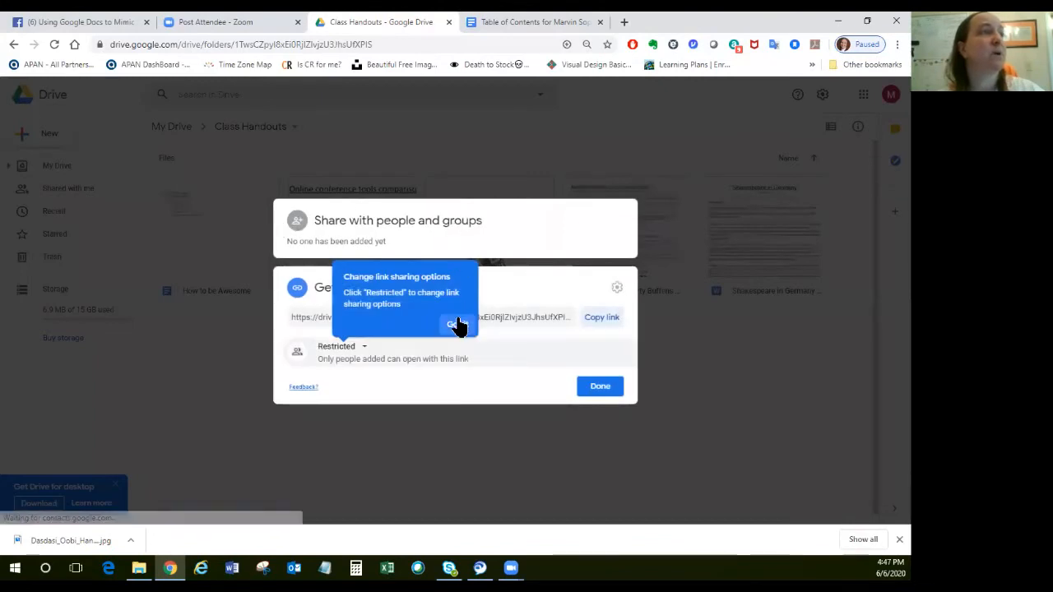
click(457, 325)
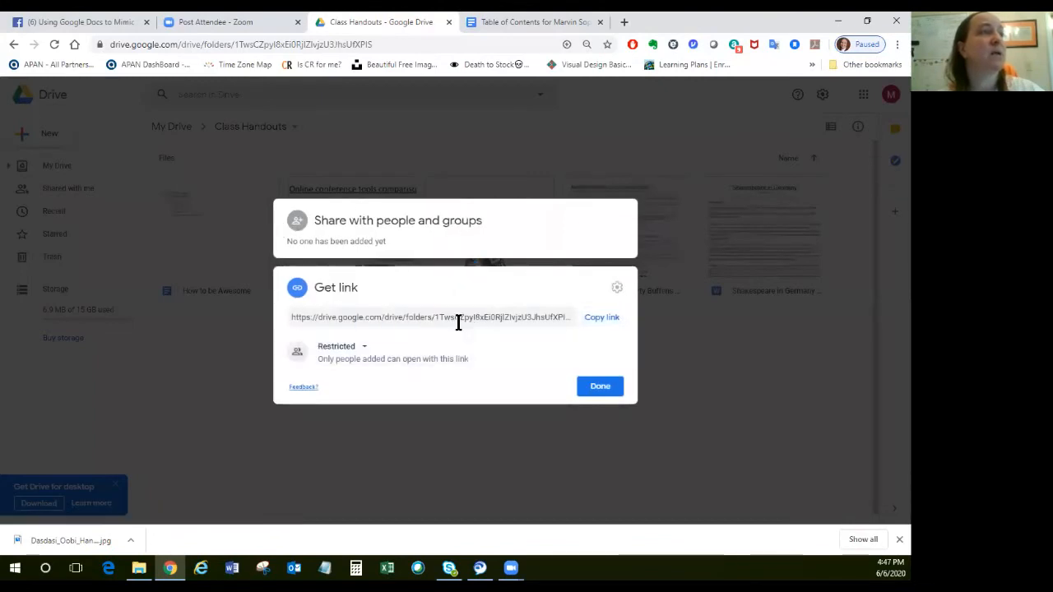
click(601, 320)
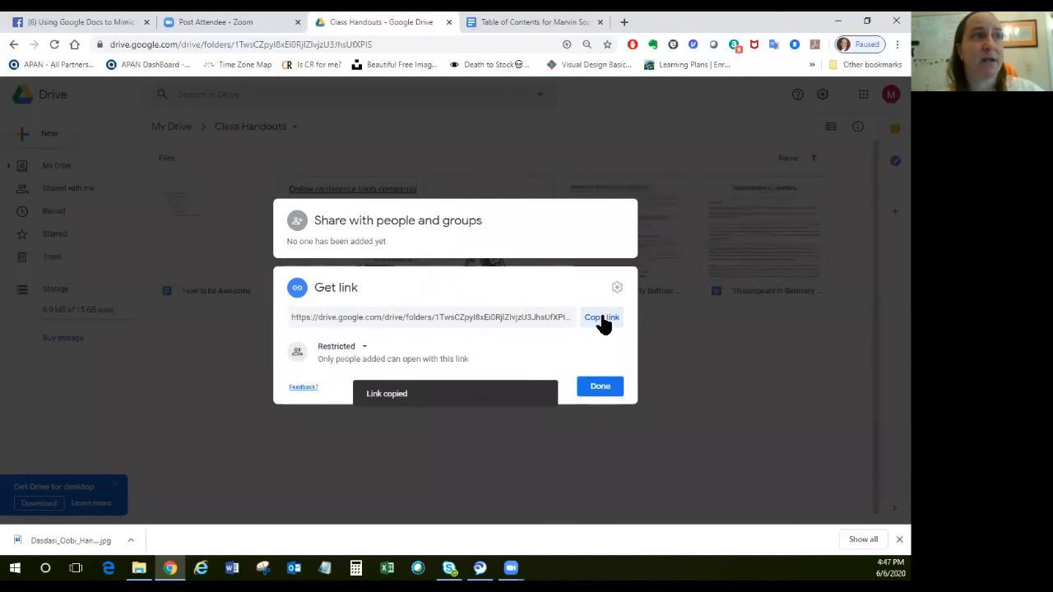
Link the Class Handouts entry in the table of contents document to the copied folder link.
click(548, 23)
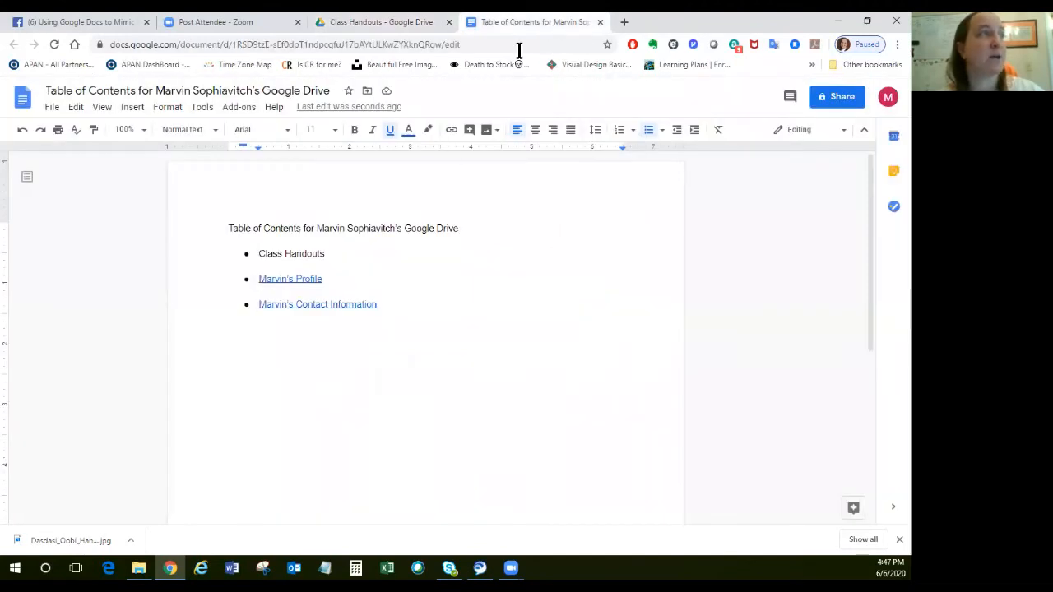
drag(327, 246, 260, 253)
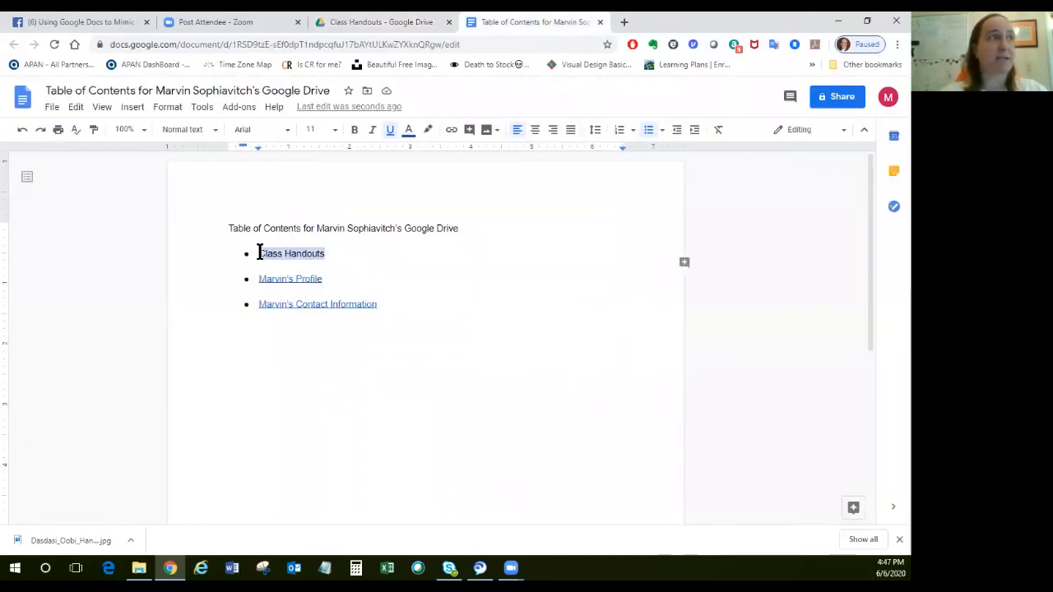
click(132, 108)
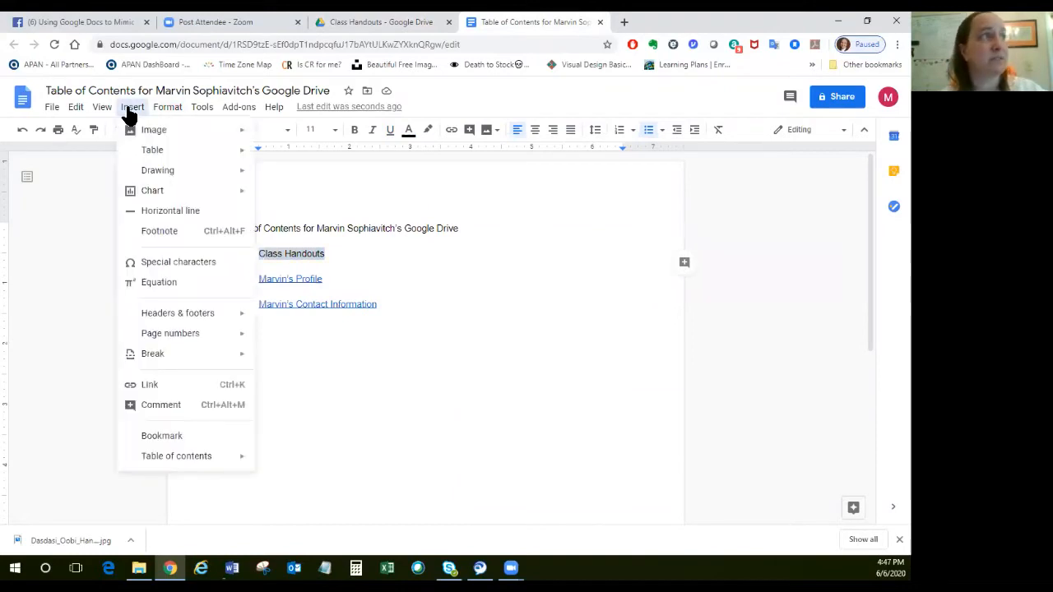
click(165, 384)
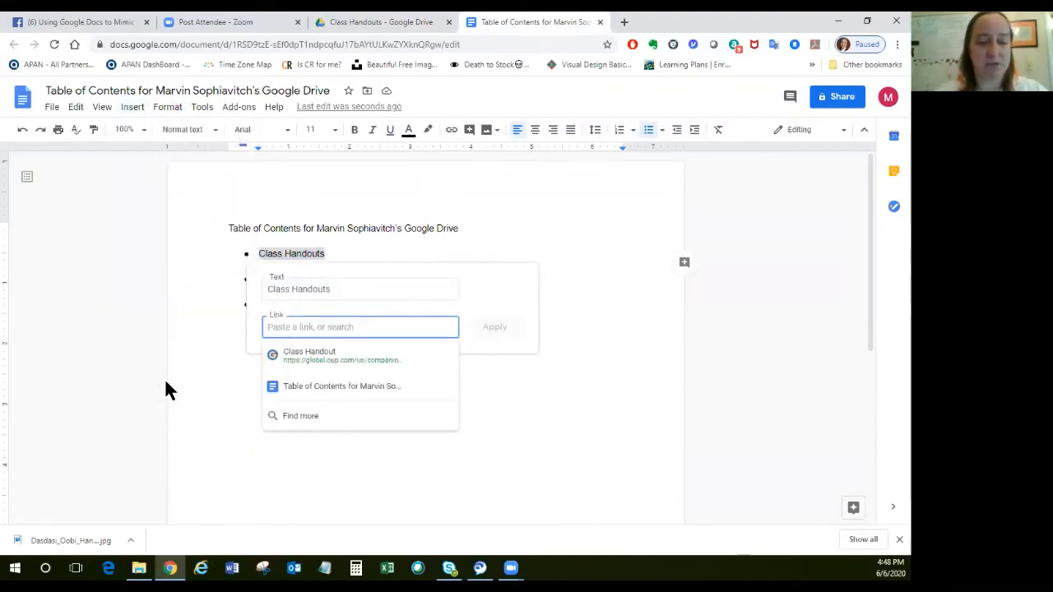
key(ctrl+v)
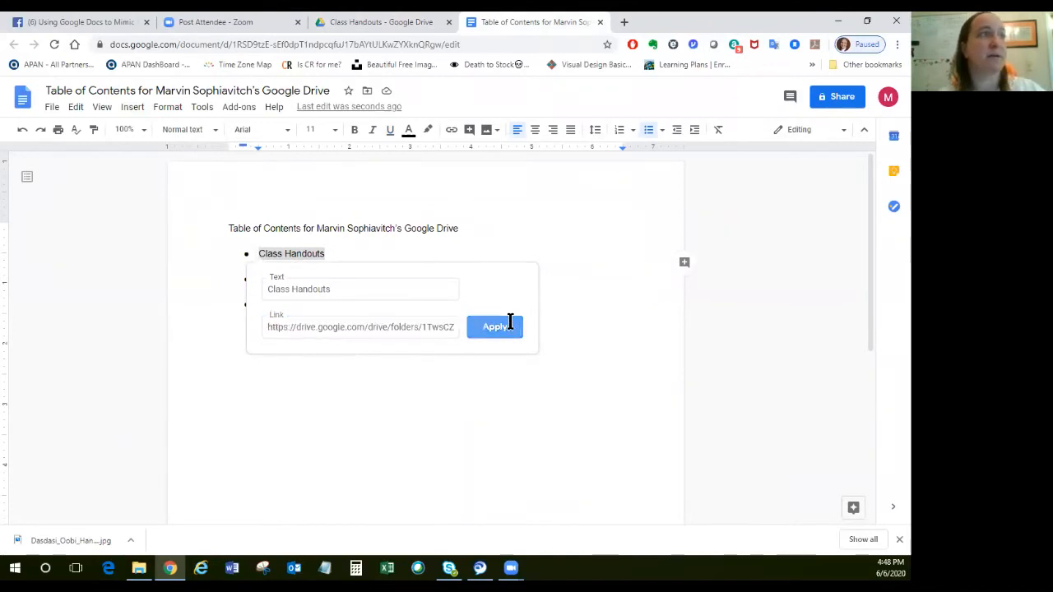
click(496, 326)
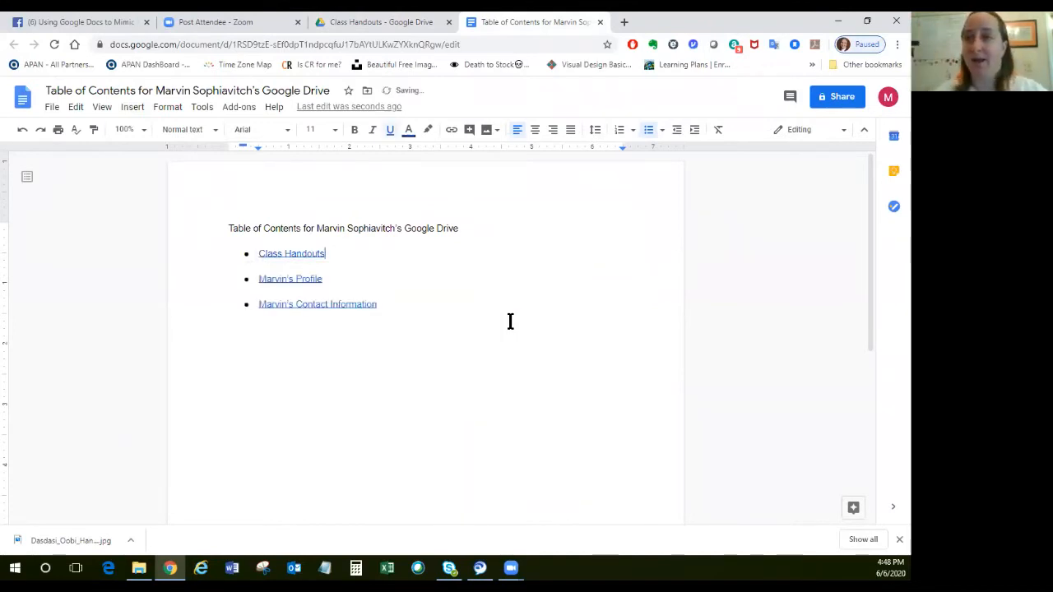
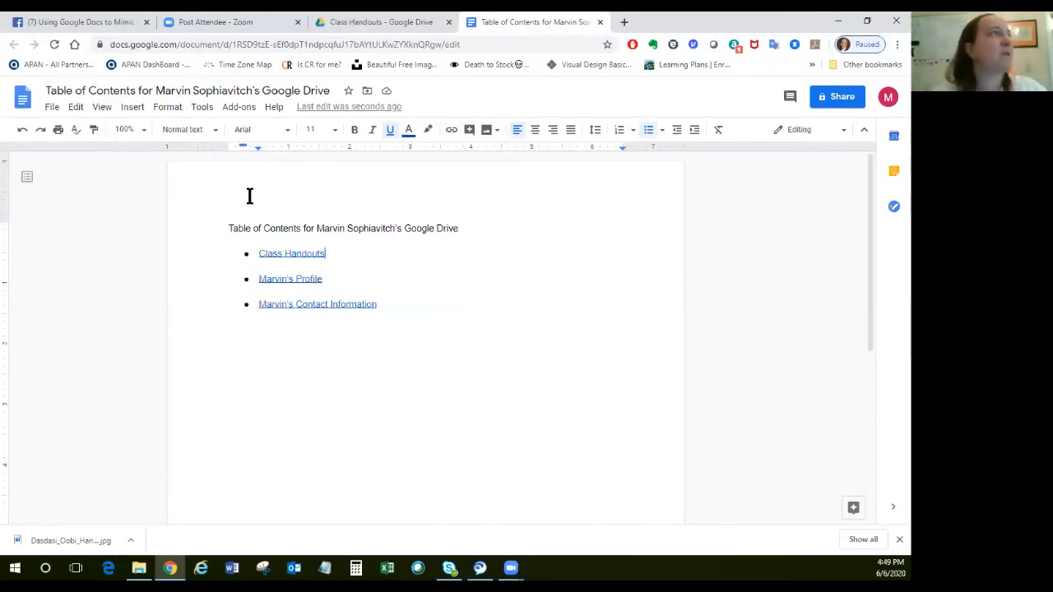
Return from the Class Handouts folder to My Drive and open the table of contents document.
click(378, 21)
click(600, 388)
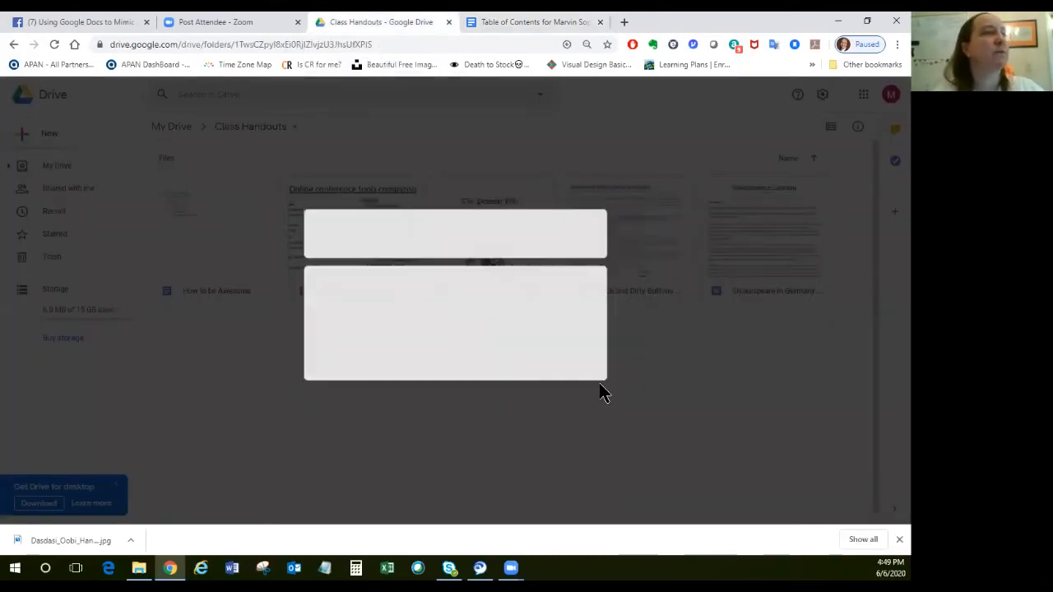
click(169, 128)
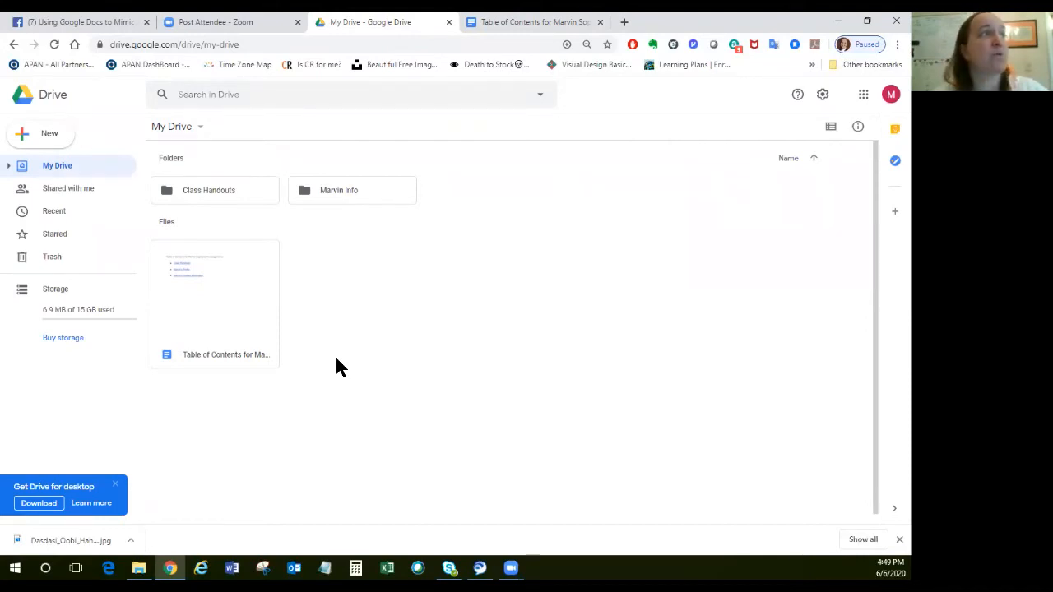
click(210, 301)
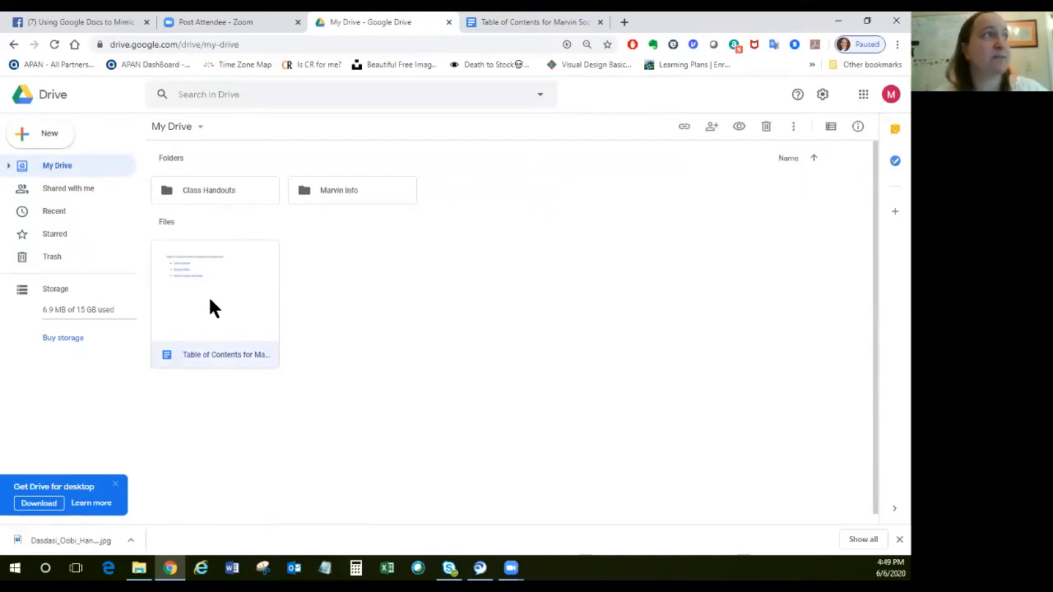
double_click(210, 301)
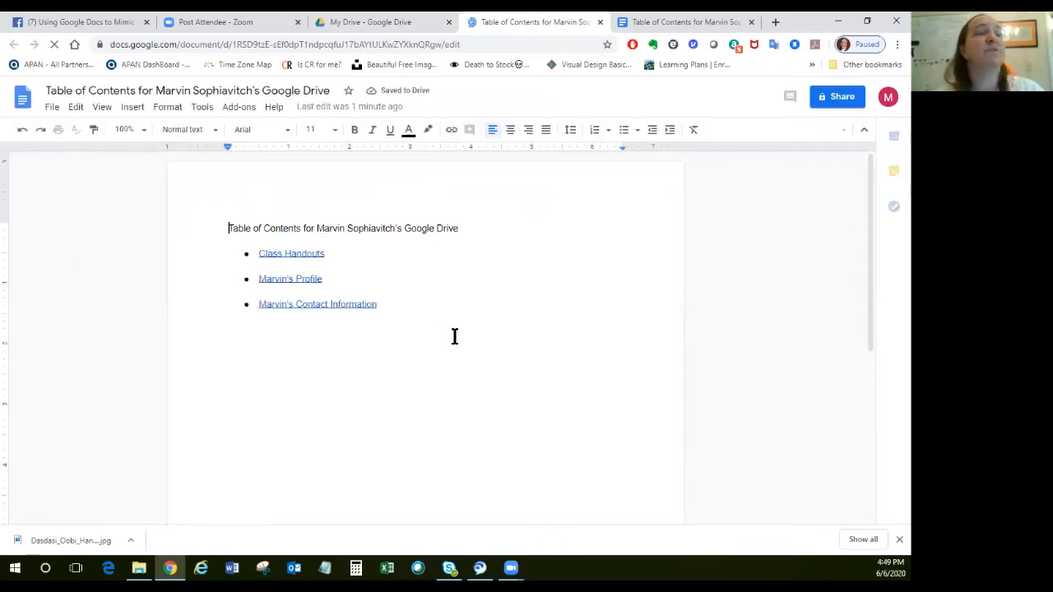
Open the table of contents document's sharing settings and add the recipient's e-mail address.
click(843, 99)
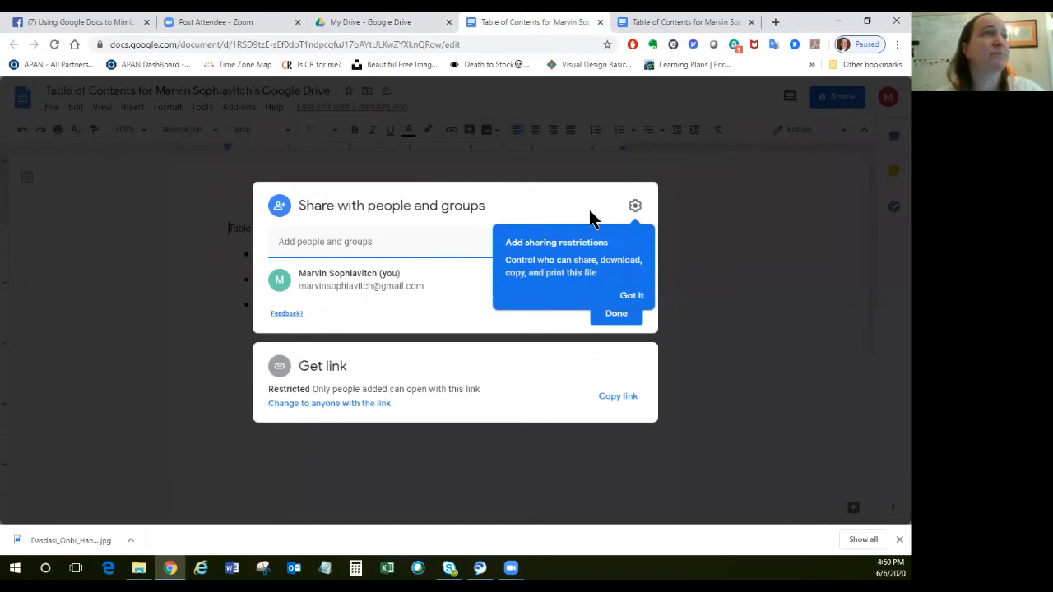
click(631, 298)
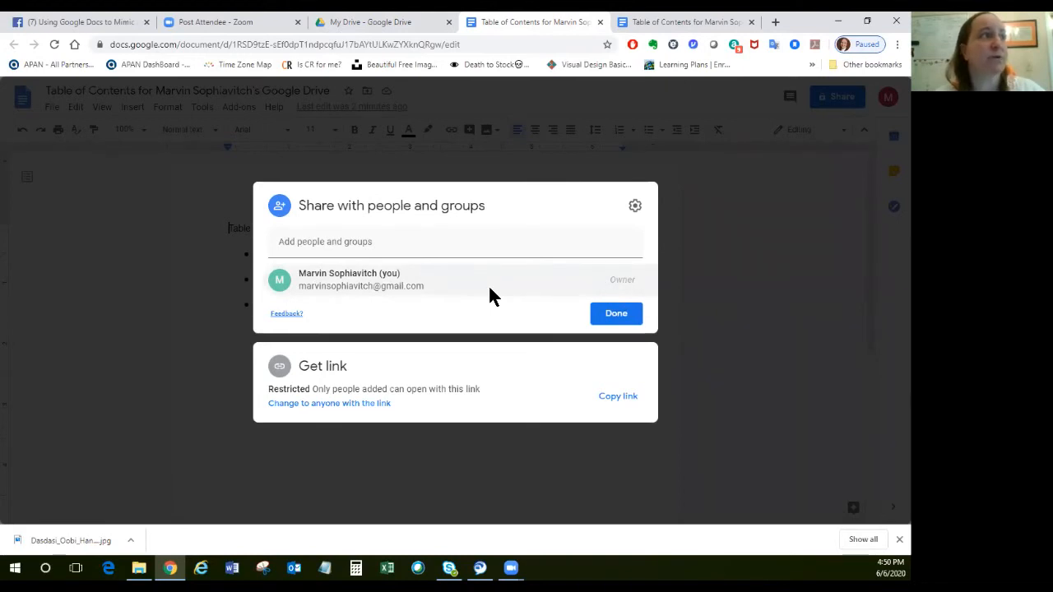
click(451, 237)
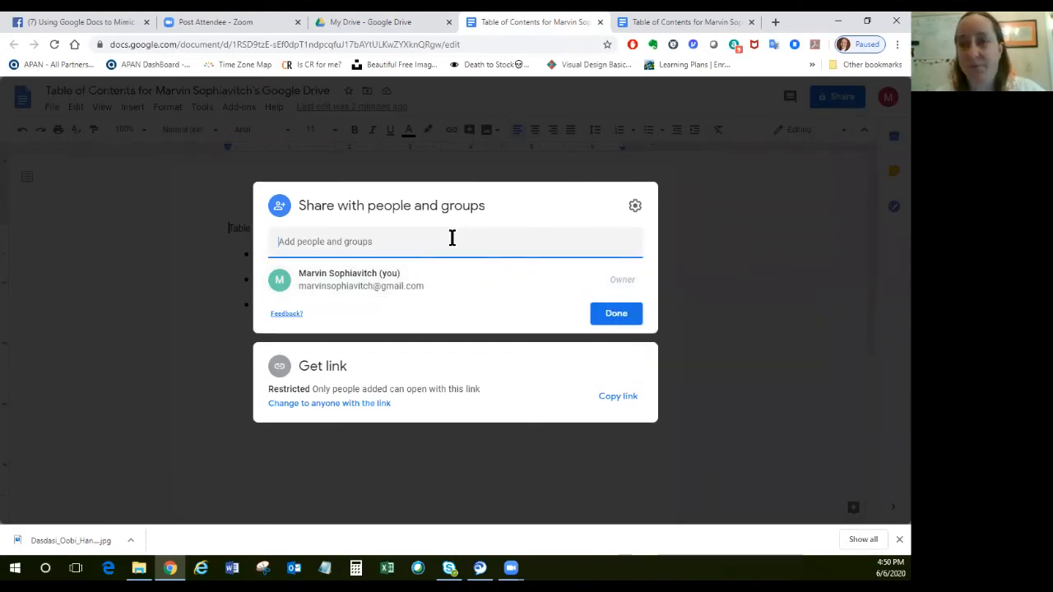
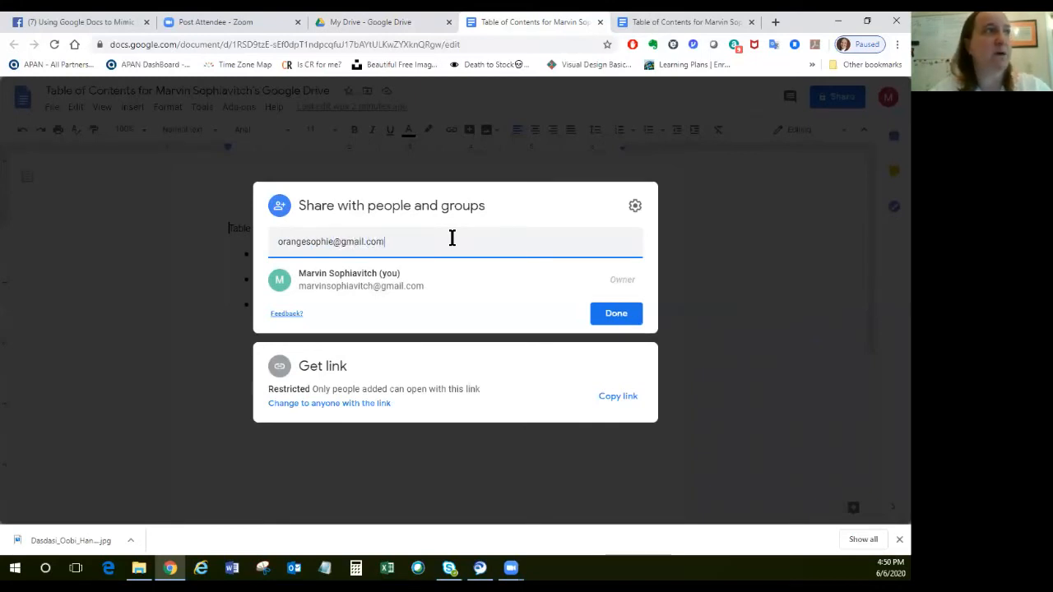
click(414, 282)
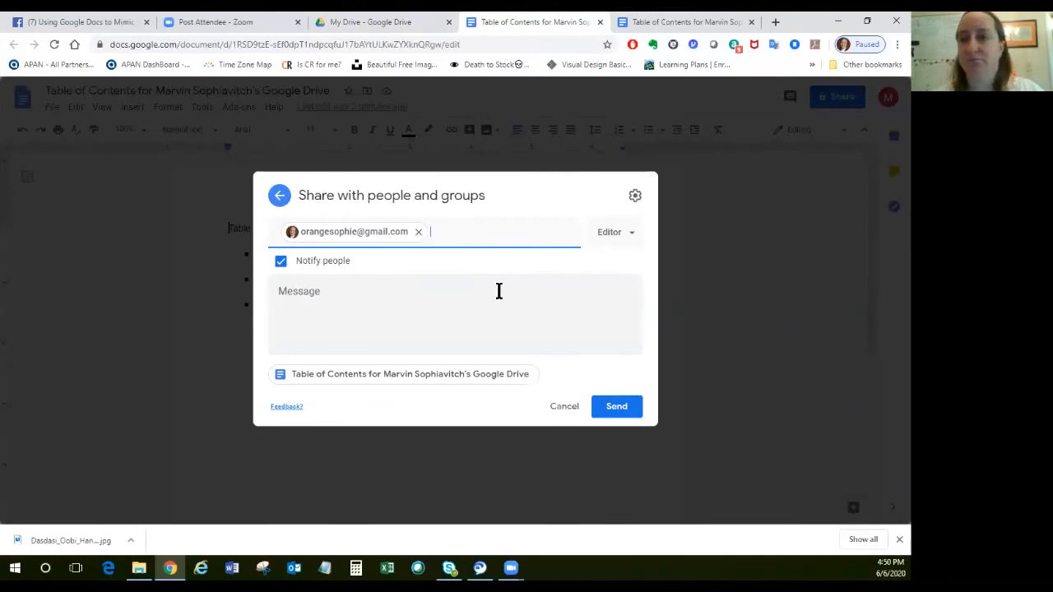
Write the invitation message, greeting the recipient: "I'm sharing my Google Table of Content with you. Don't mess it up. Love," and sign it with the sender's first name.
click(436, 299)
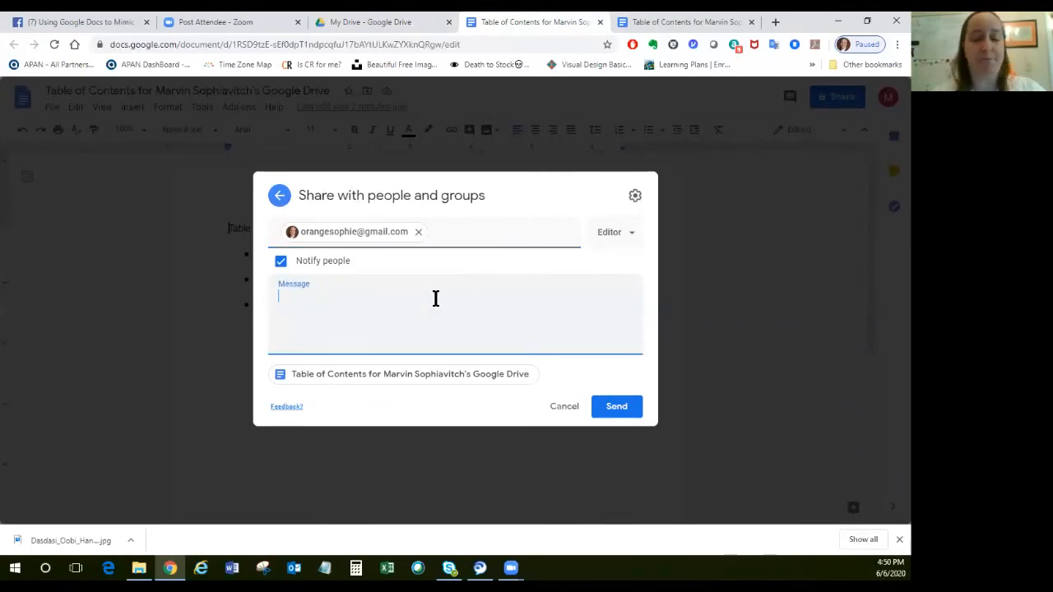
text(Hi S)
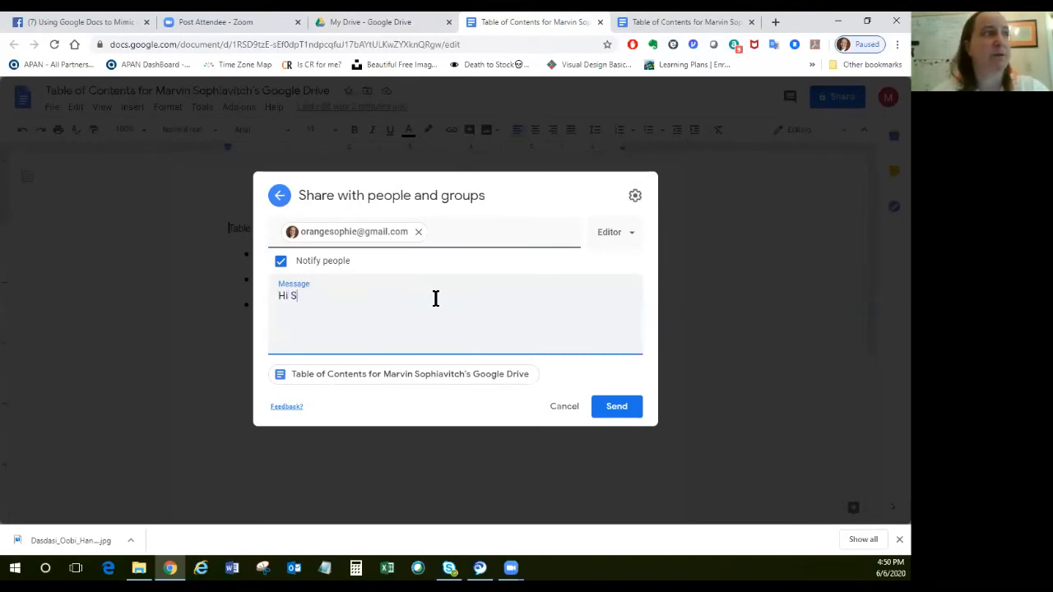
text(ophia, I'm sharing my )
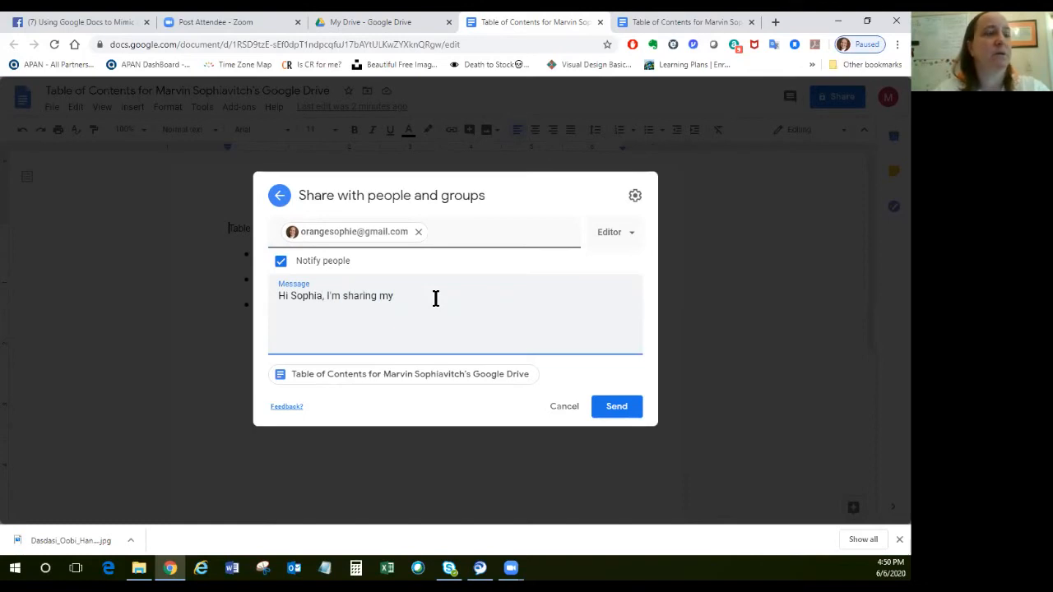
text(Googl)
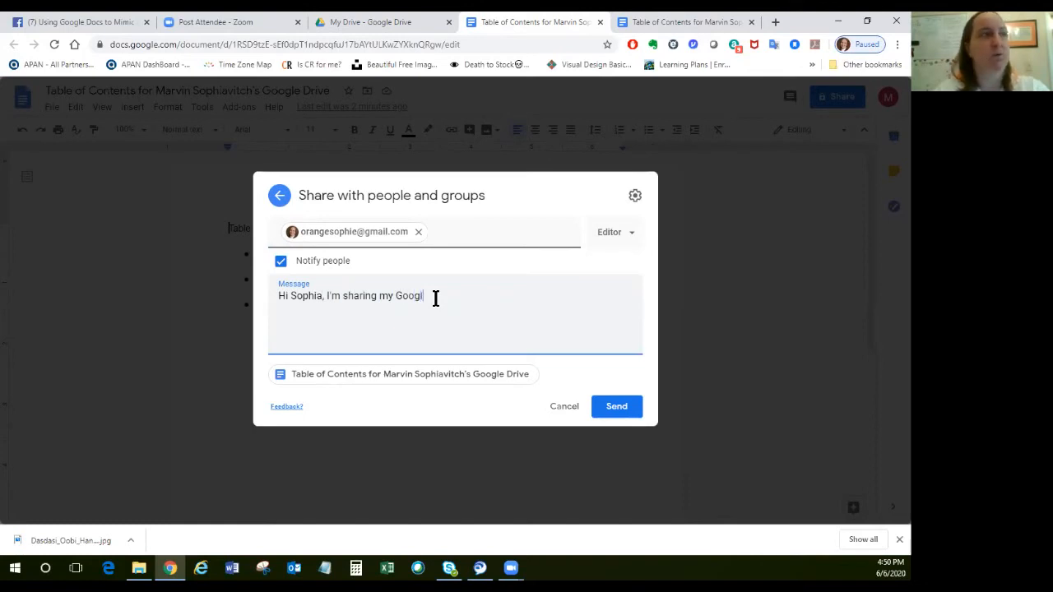
text(e Table of )
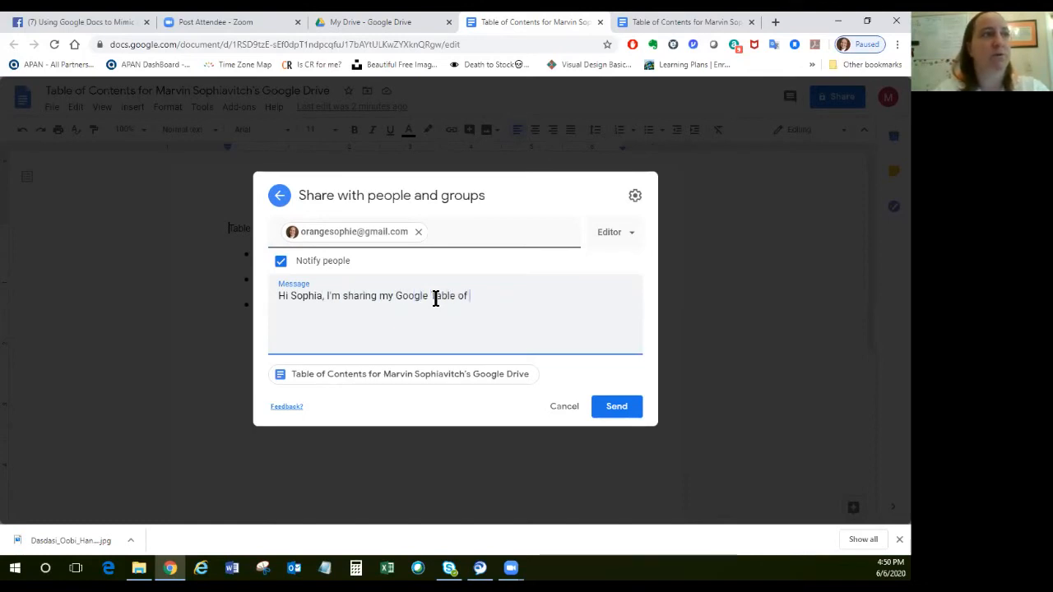
text(Content with you )
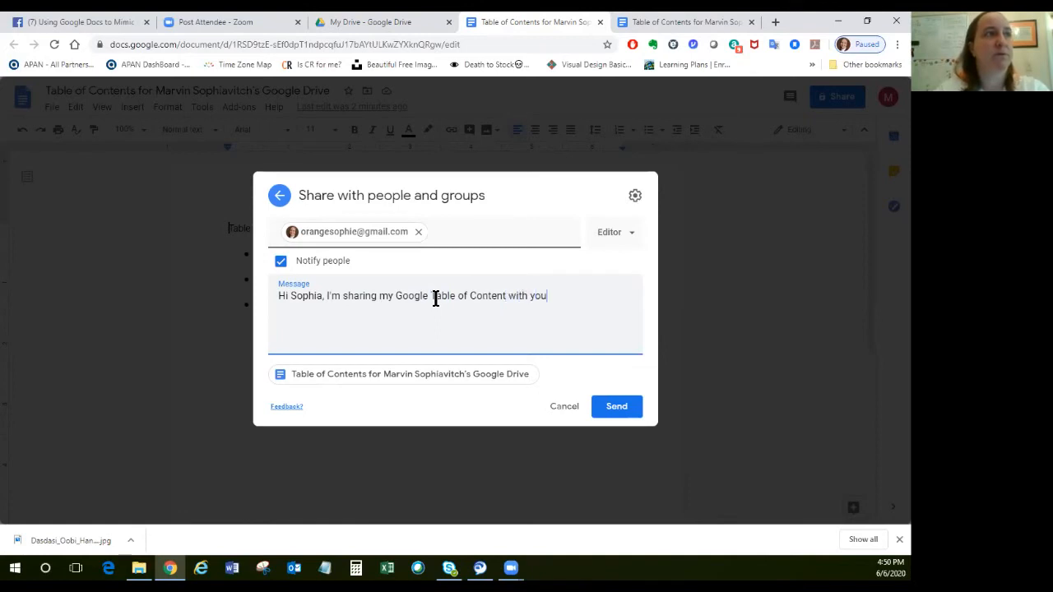
text(. Don't me)
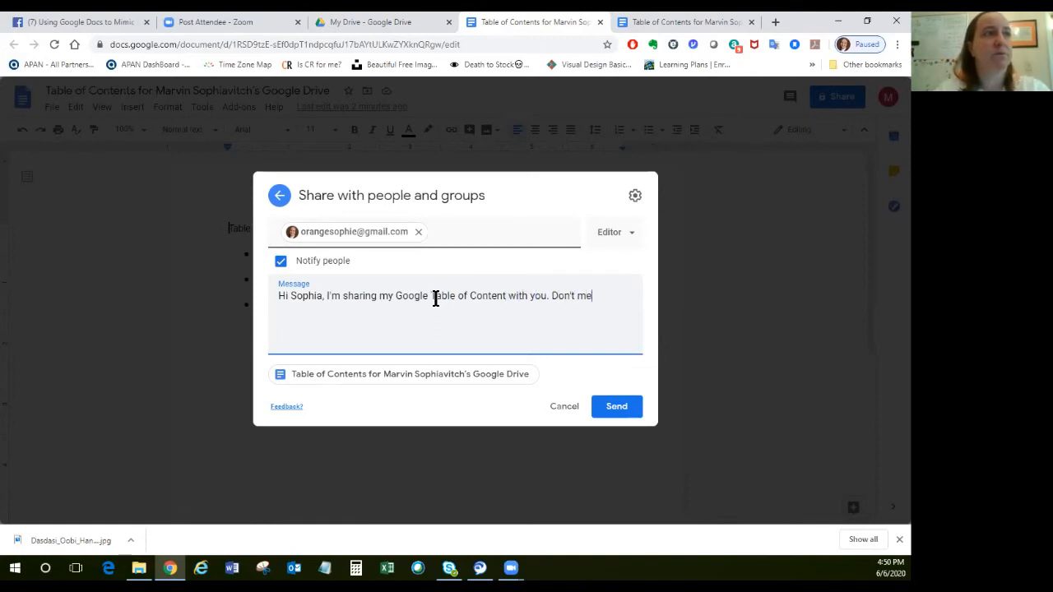
text(ss it up. Love,Larv)
key(BackSpace)
key(BackSpace)
key(BackSpace)
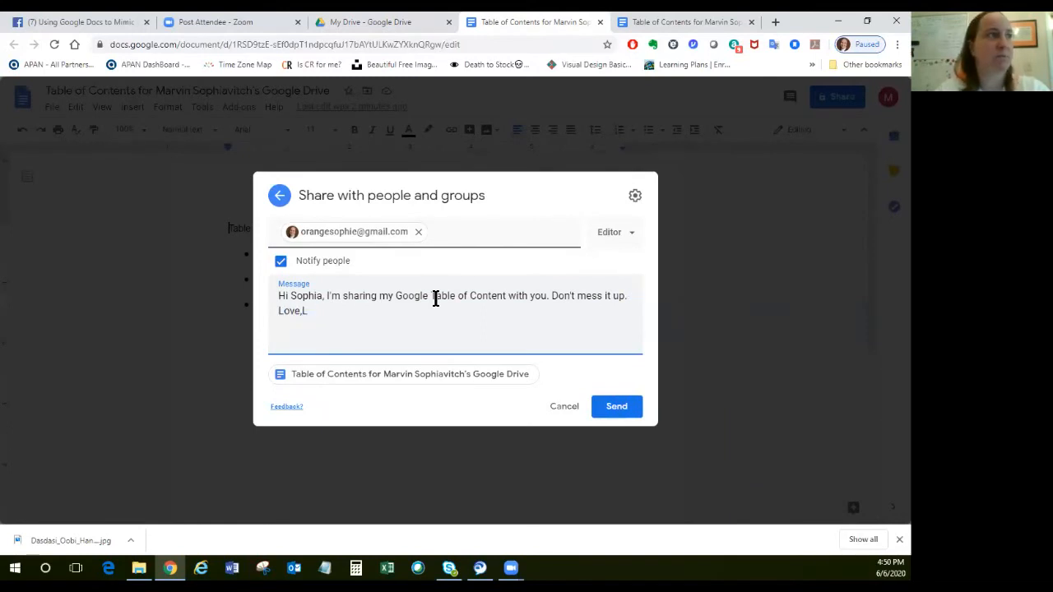
text(Marcin)
key(BackSpace)
key(BackSpace)
key(BackSpace)
text(vin)
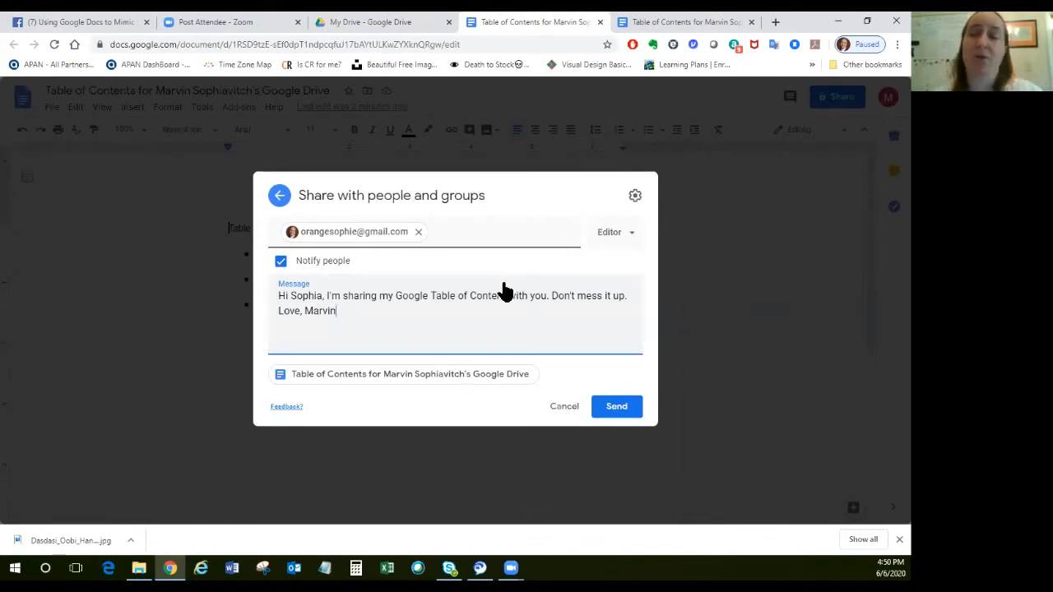
Set the recipient's permission to Viewer and send the sharing invitation.
click(631, 239)
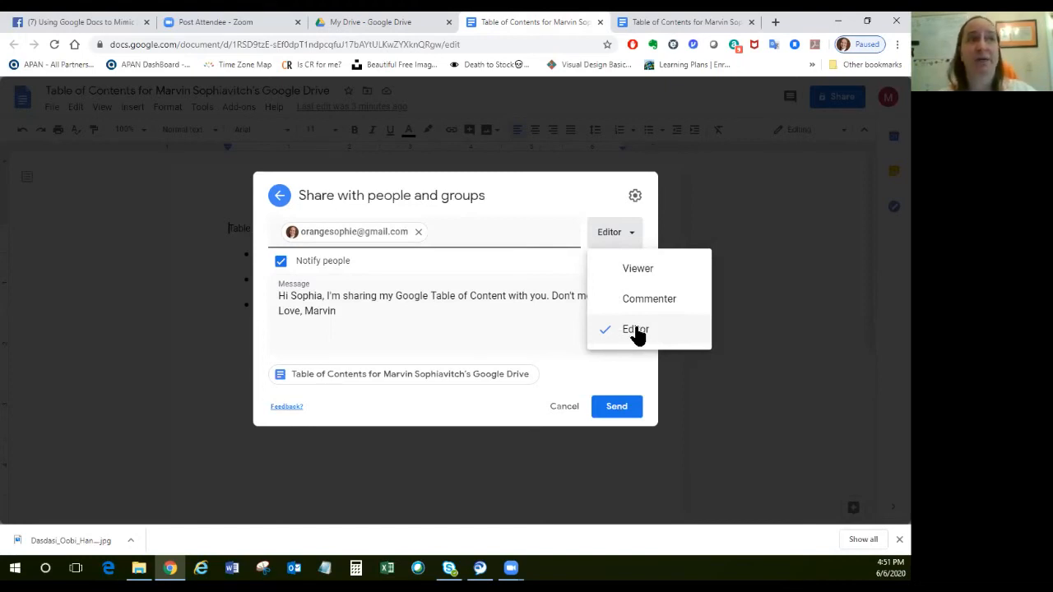
click(638, 268)
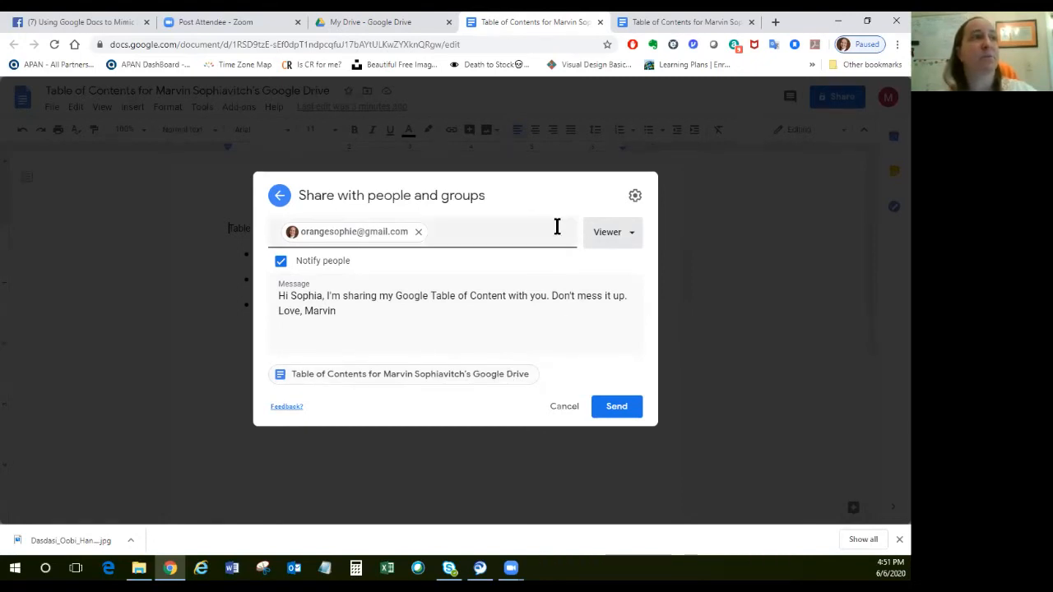
click(615, 410)
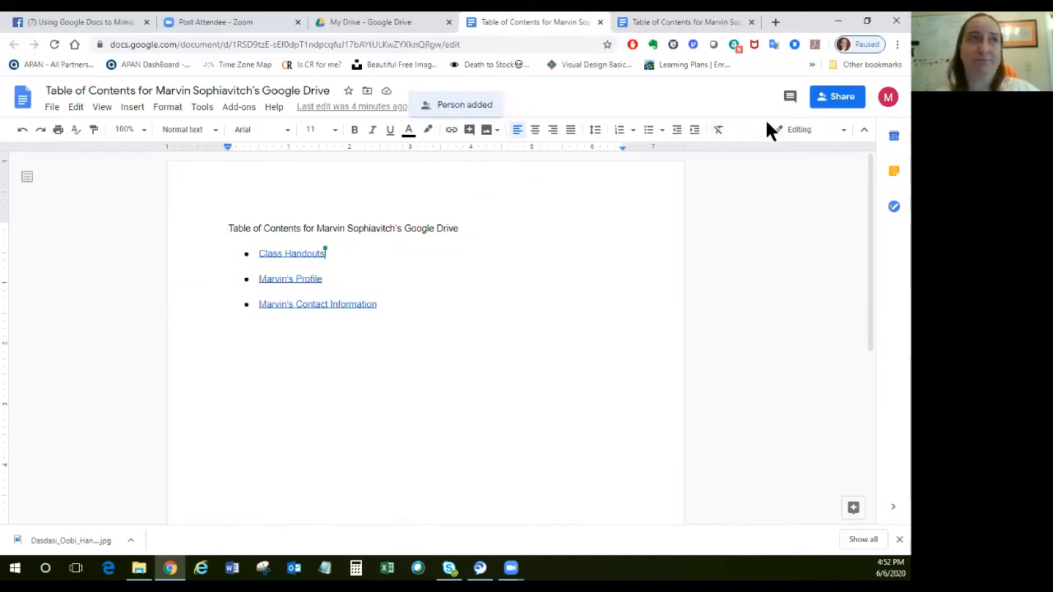
Change the document's link access to anyone with the link as Viewer and copy the link.
click(842, 98)
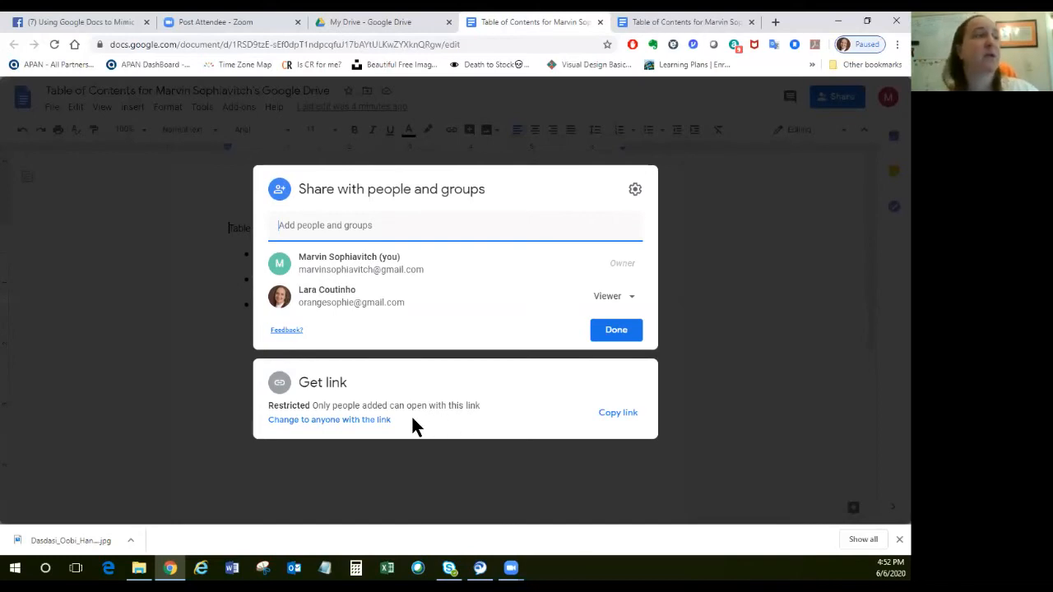
click(285, 420)
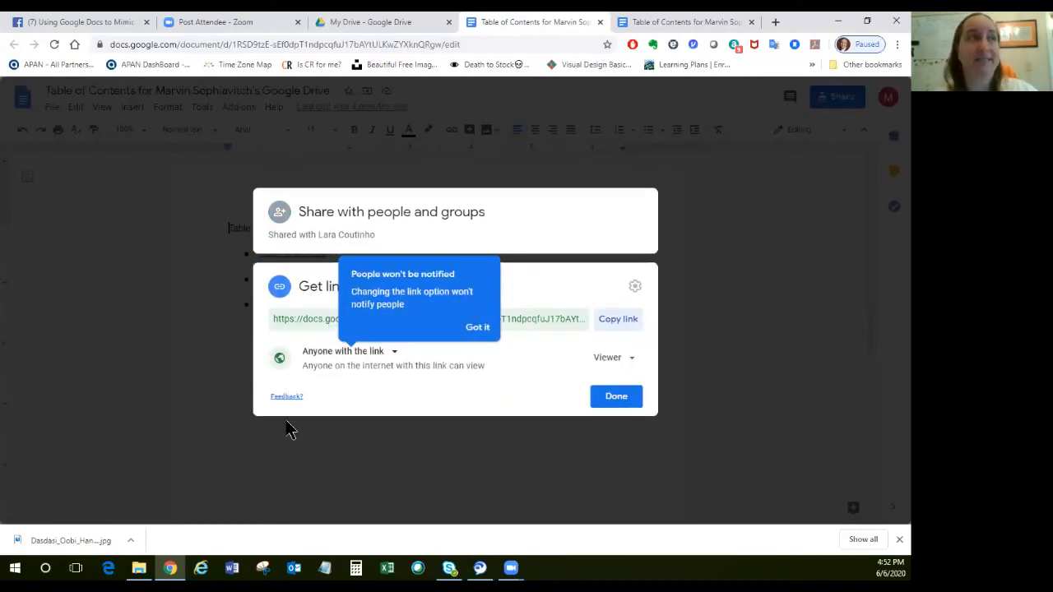
click(477, 328)
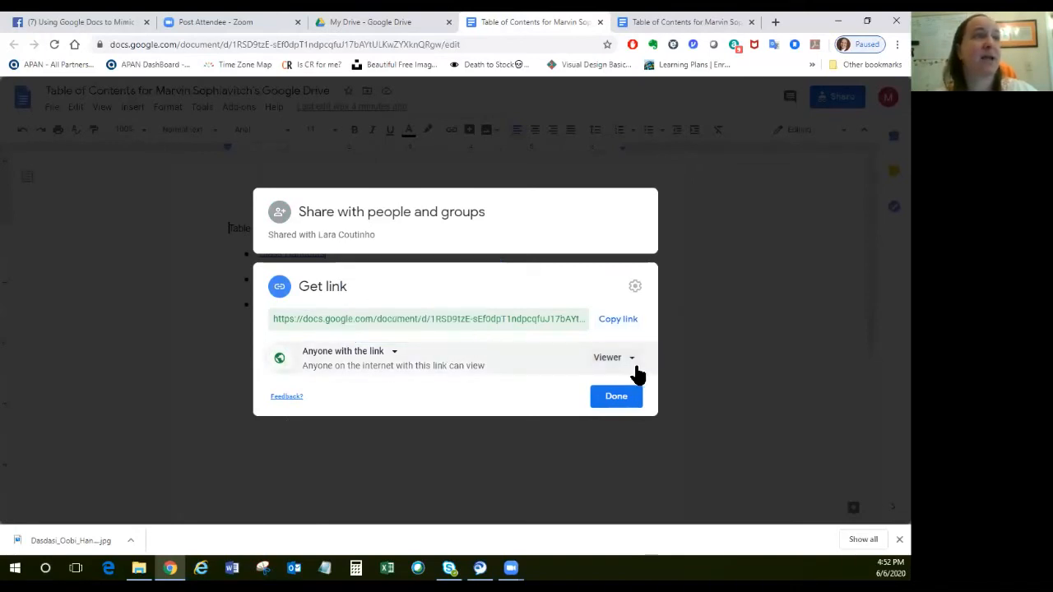
click(631, 359)
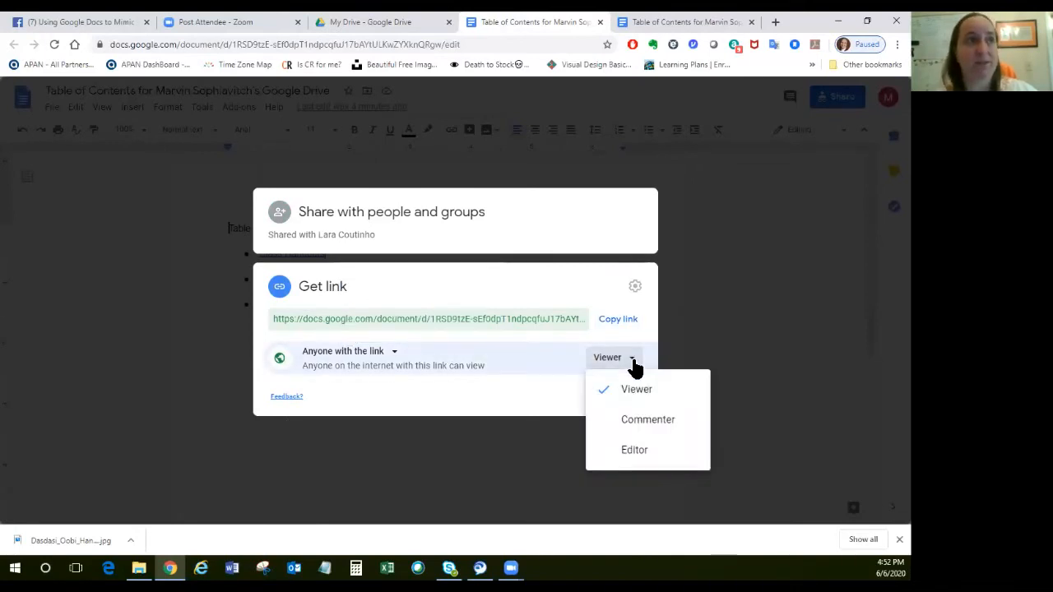
click(632, 359)
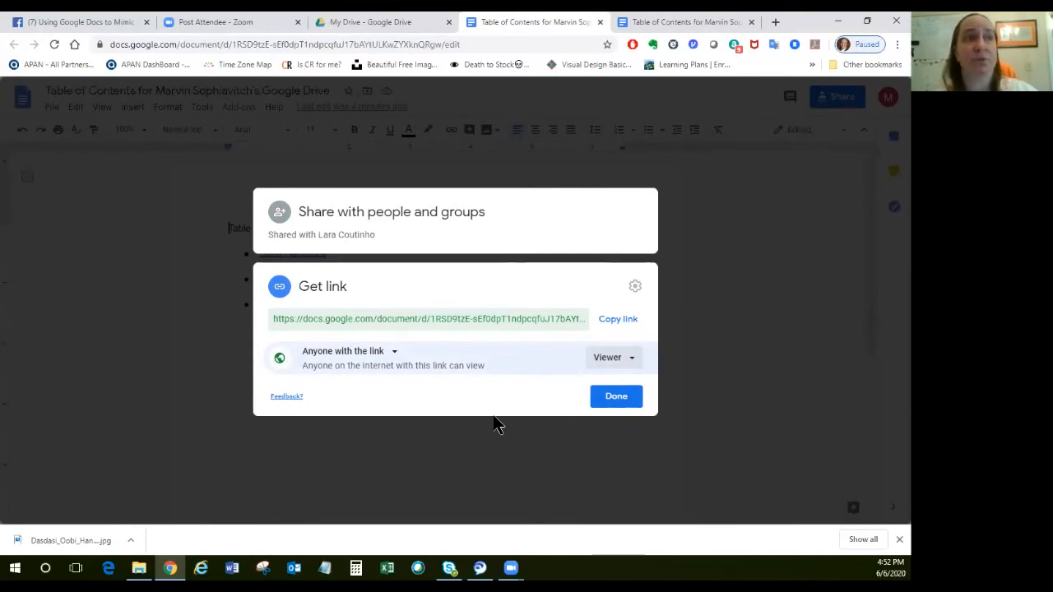
click(624, 323)
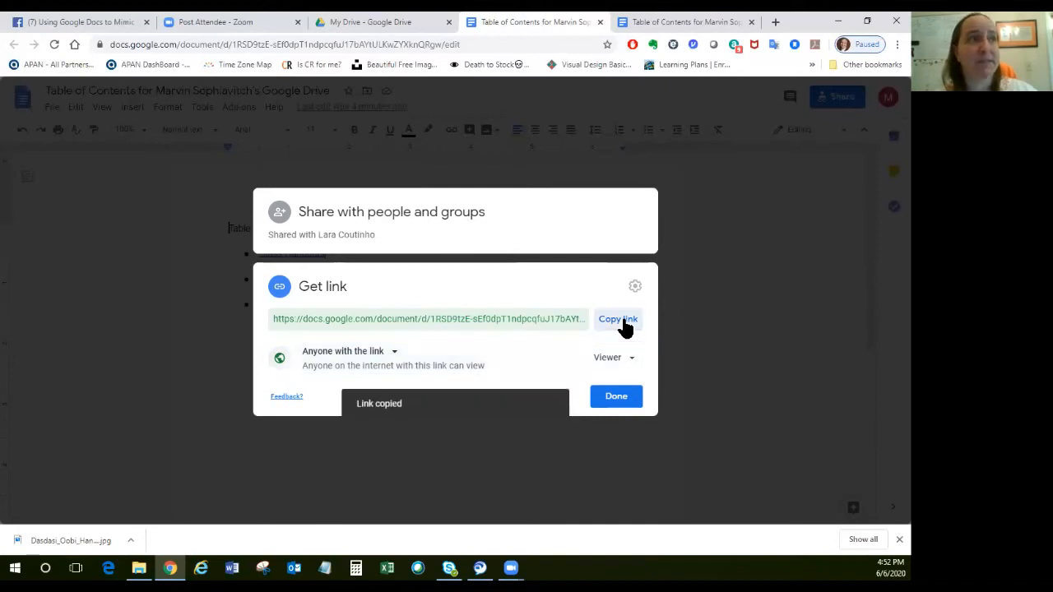
click(621, 401)
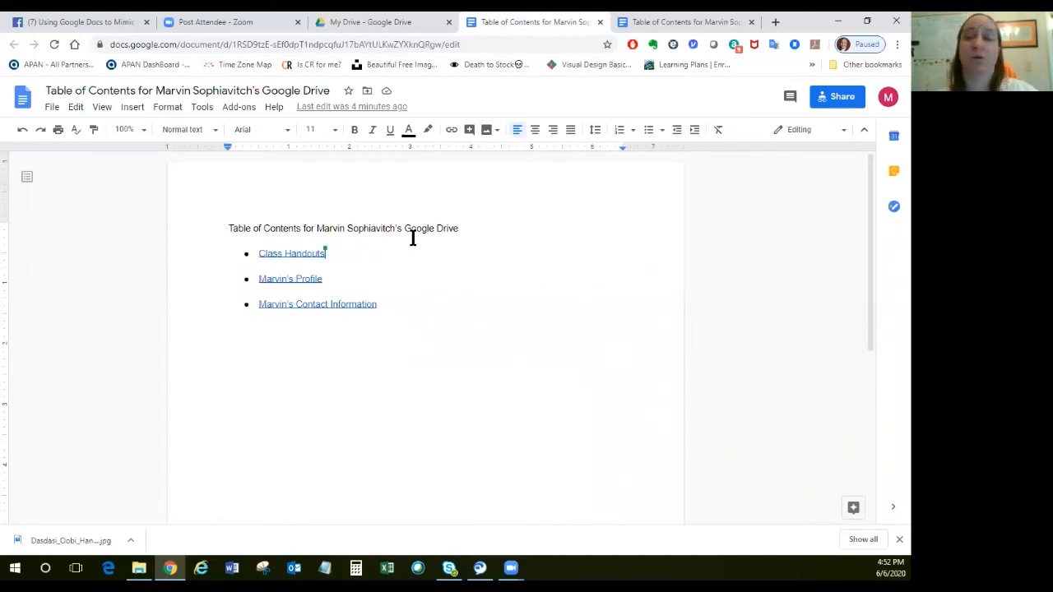
Switch to Facebook, open the account's own profile and start a new post.
click(67, 24)
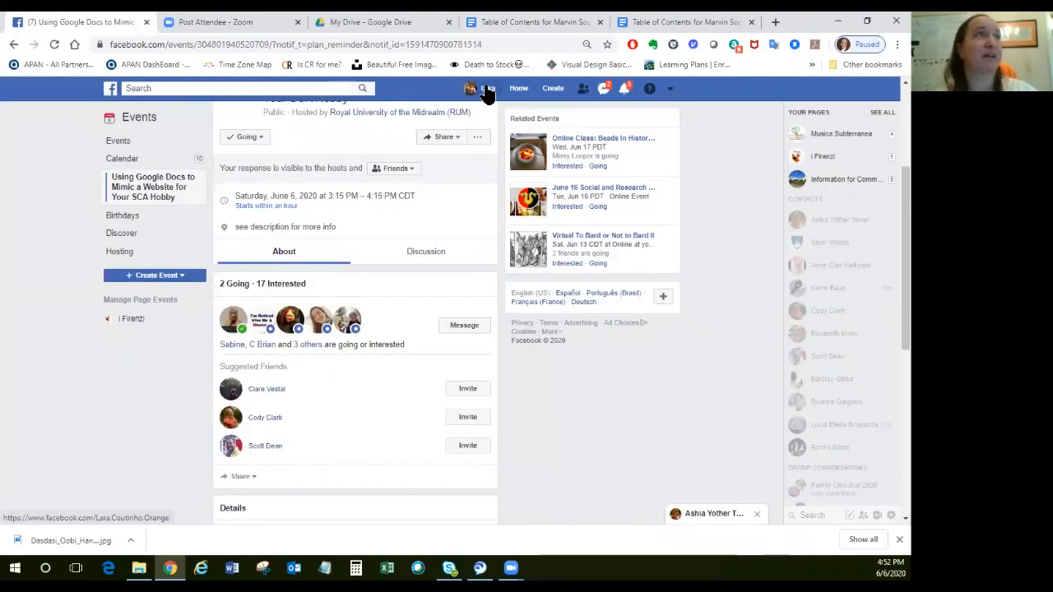
click(486, 90)
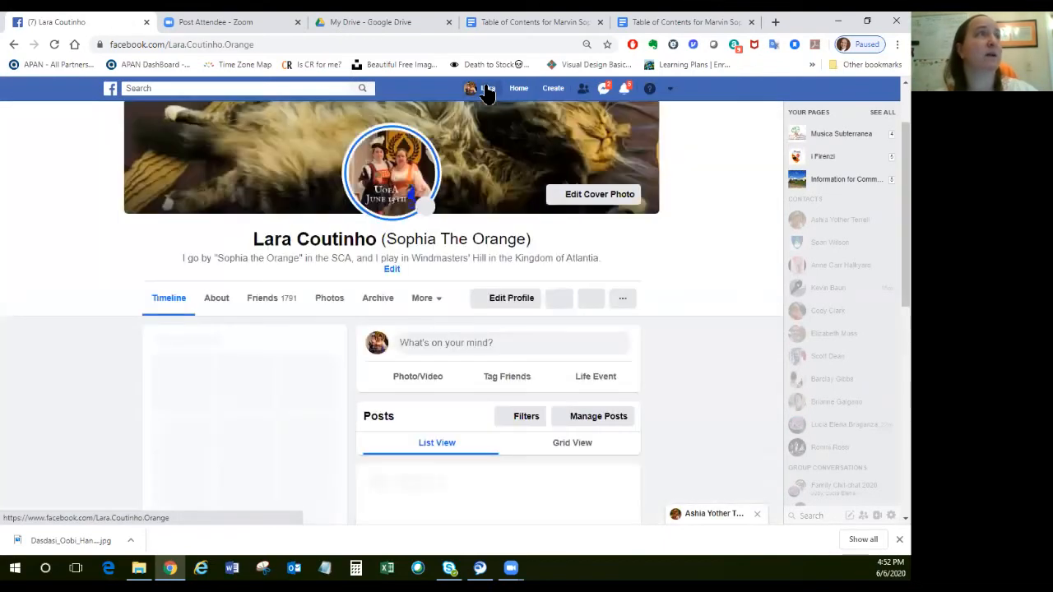
click(543, 354)
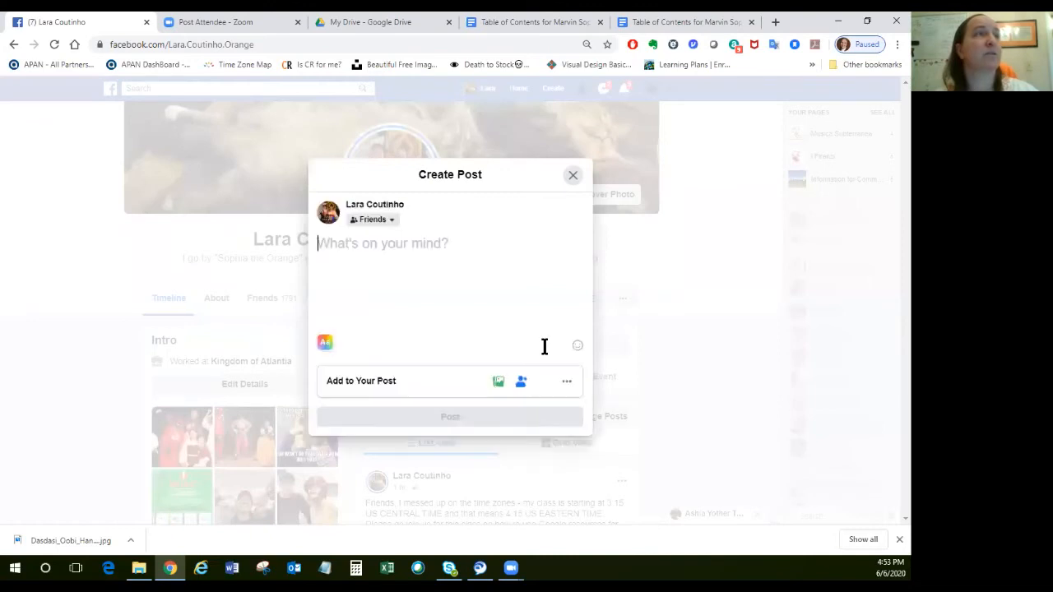
Tag the puppet's profile in the post and write "has just set up a new Google doc for sharing information about his hobbies.".
text(Marvin)
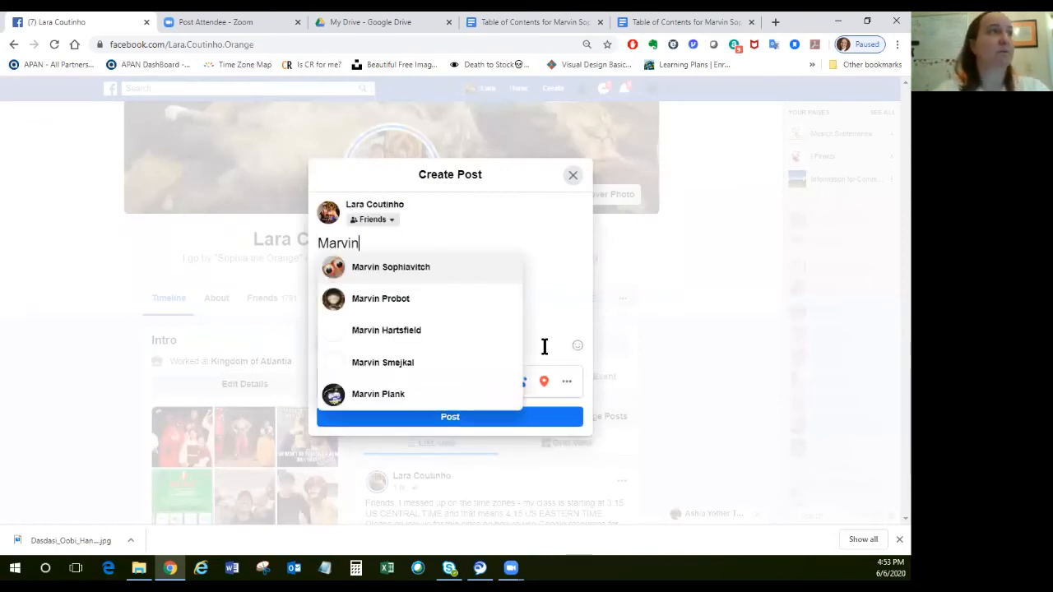
key(Return)
text(h)
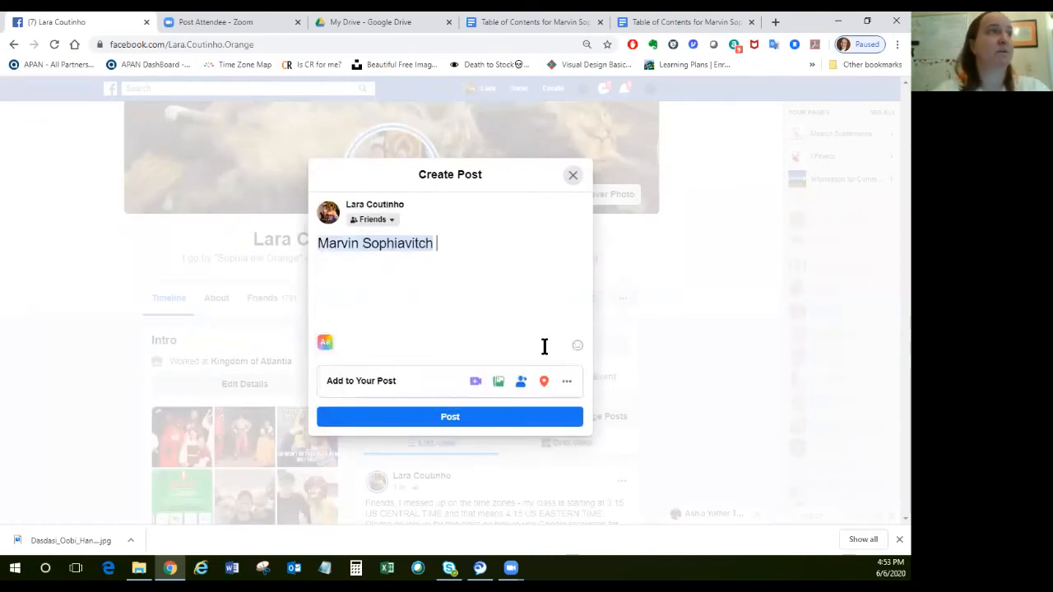
text(has just )
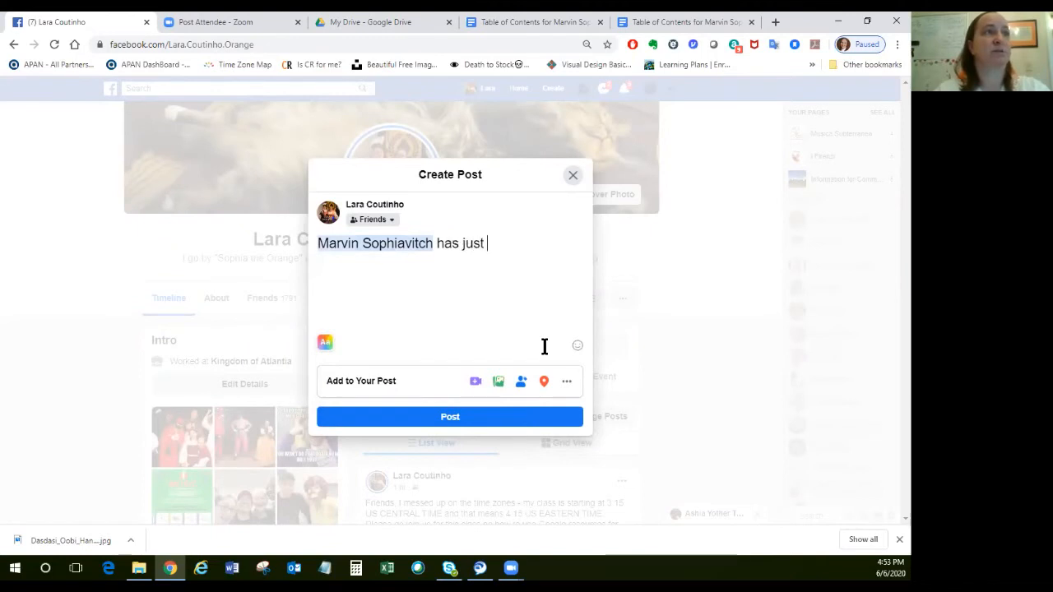
text(set up a ne)
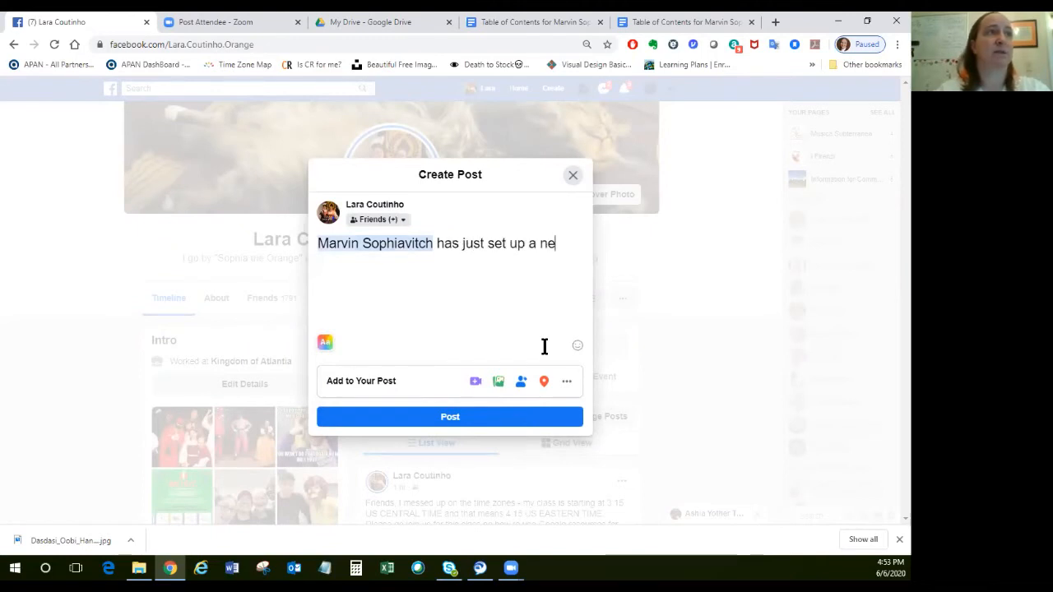
text(w Google )
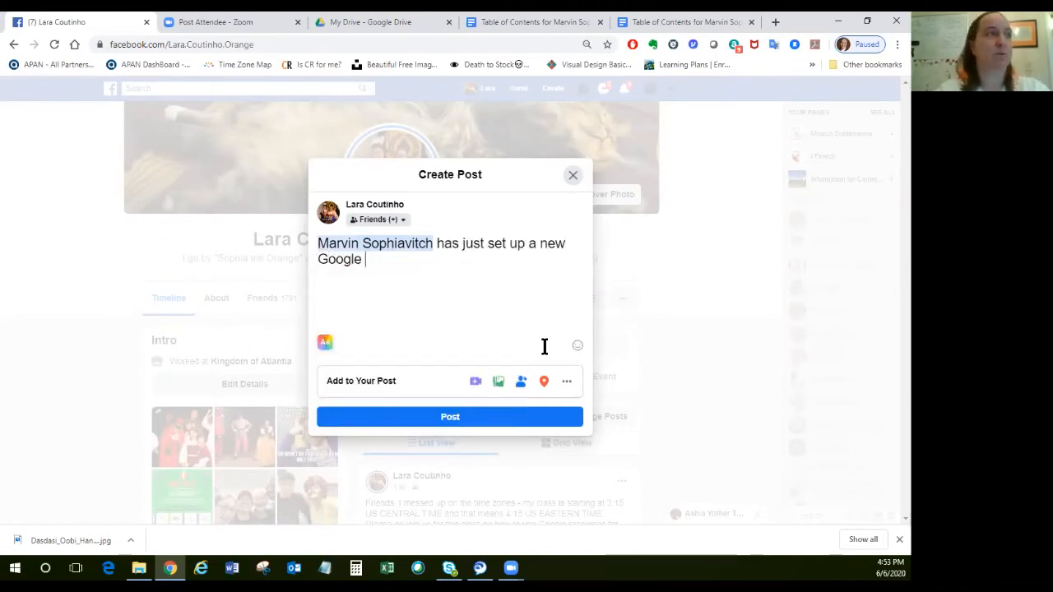
text(doc for sharing )
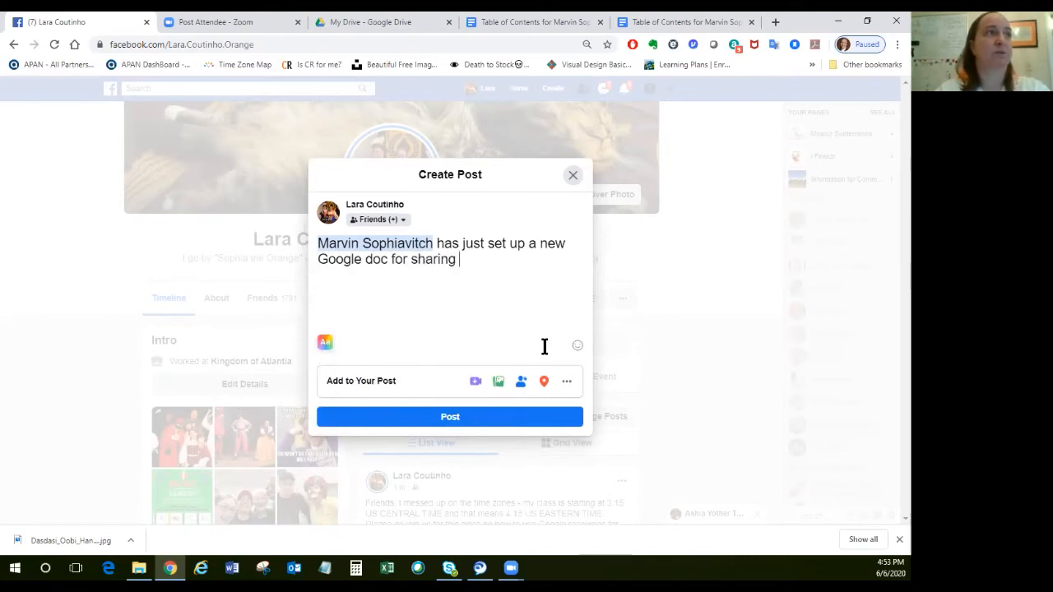
text(information ab)
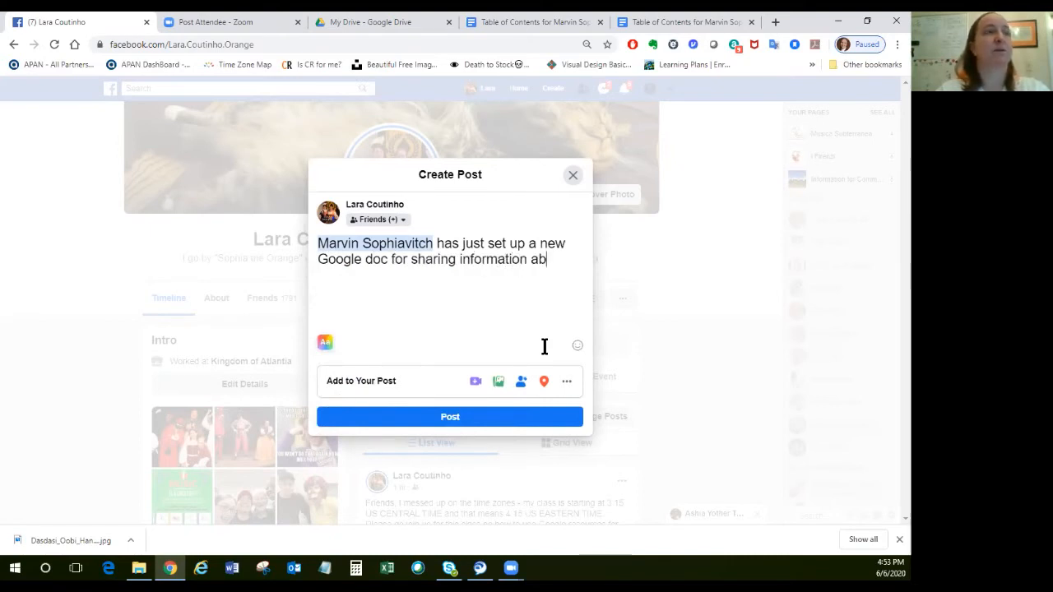
text(out his ho)
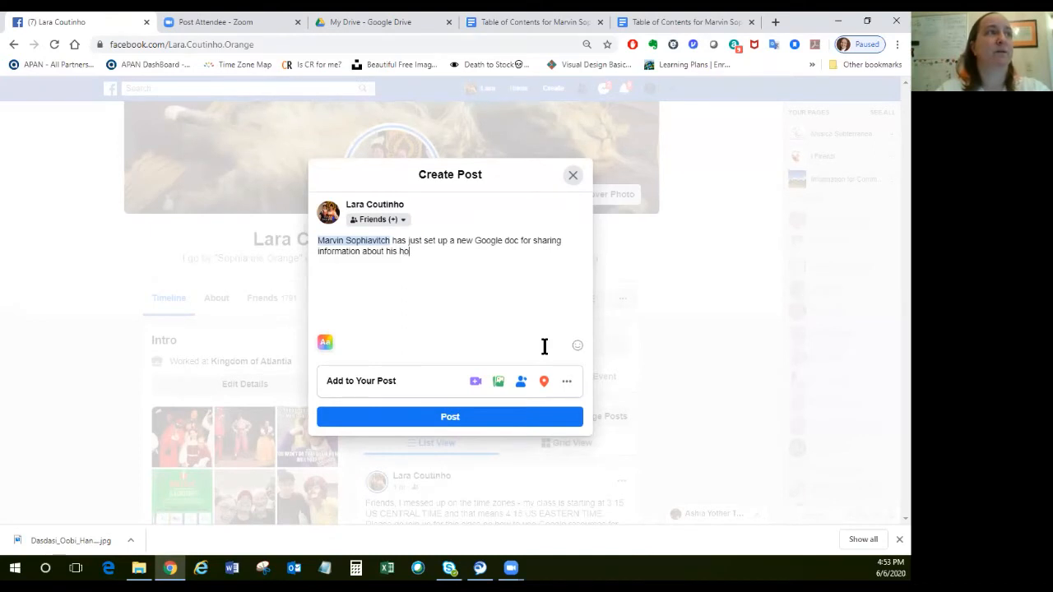
text(bbies. Here is the link if yo)
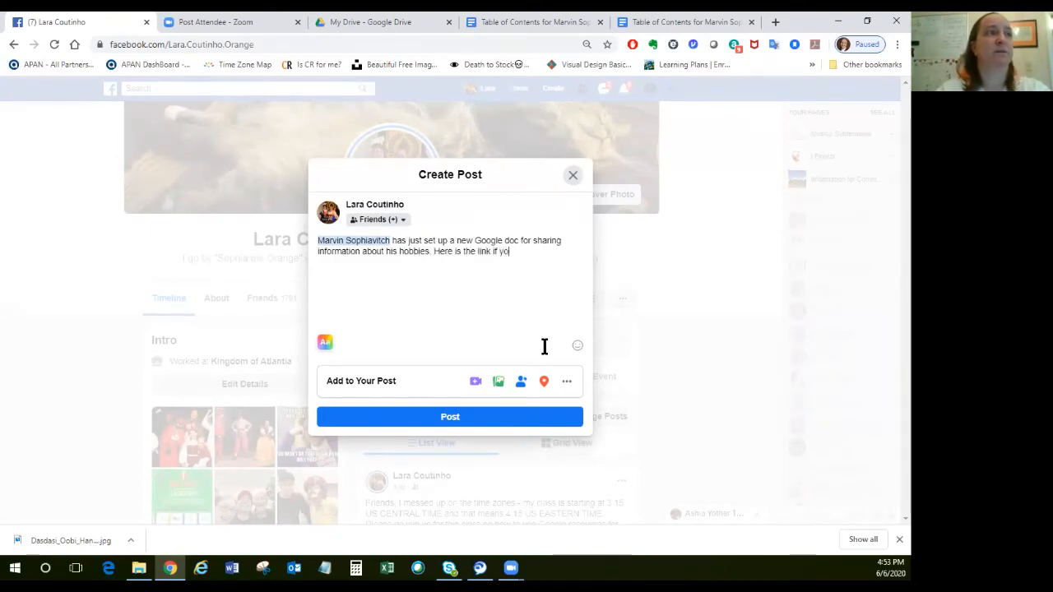
text(u would like to )
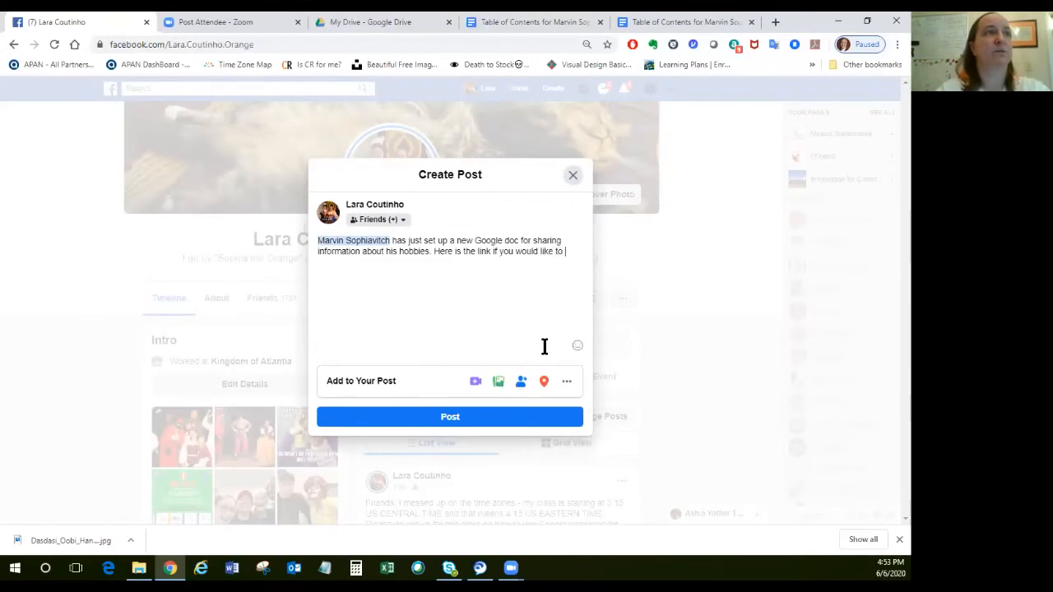
text(read what he)
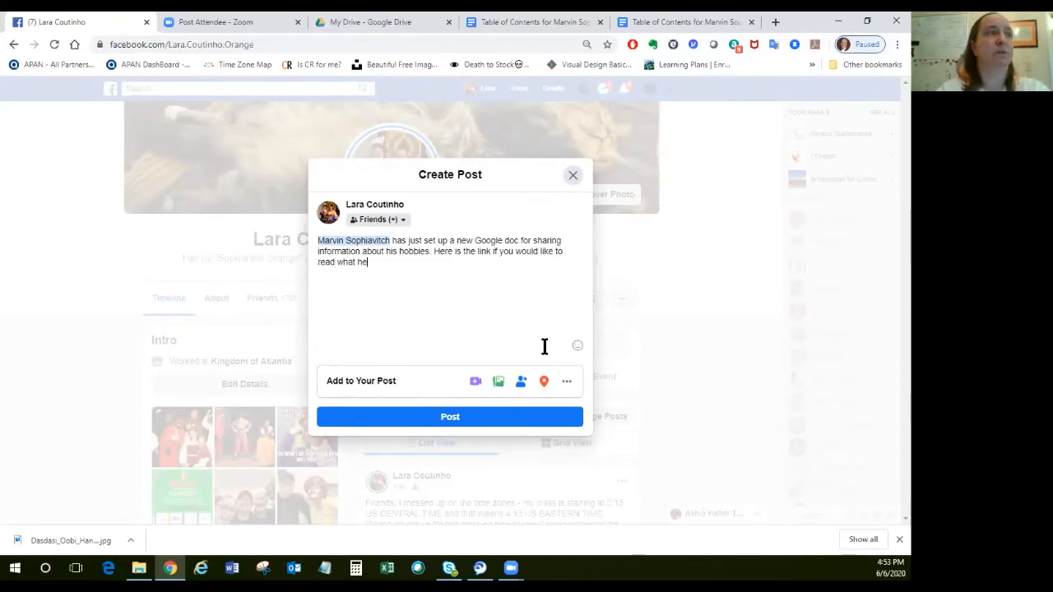
text( has to share.)
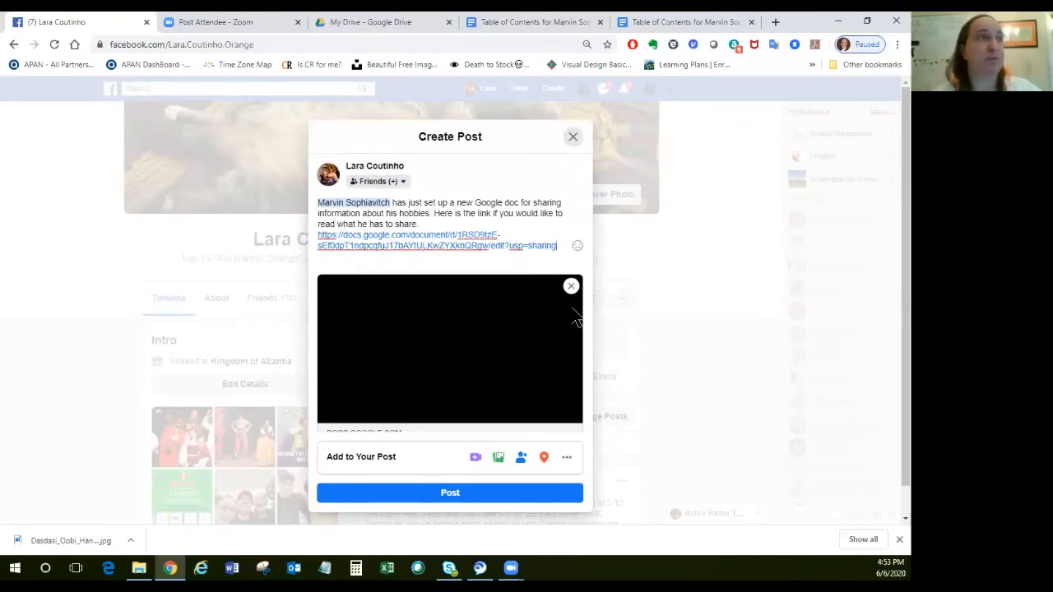
Remove the link preview from the post and publish it.
mouse_move(573, 294)
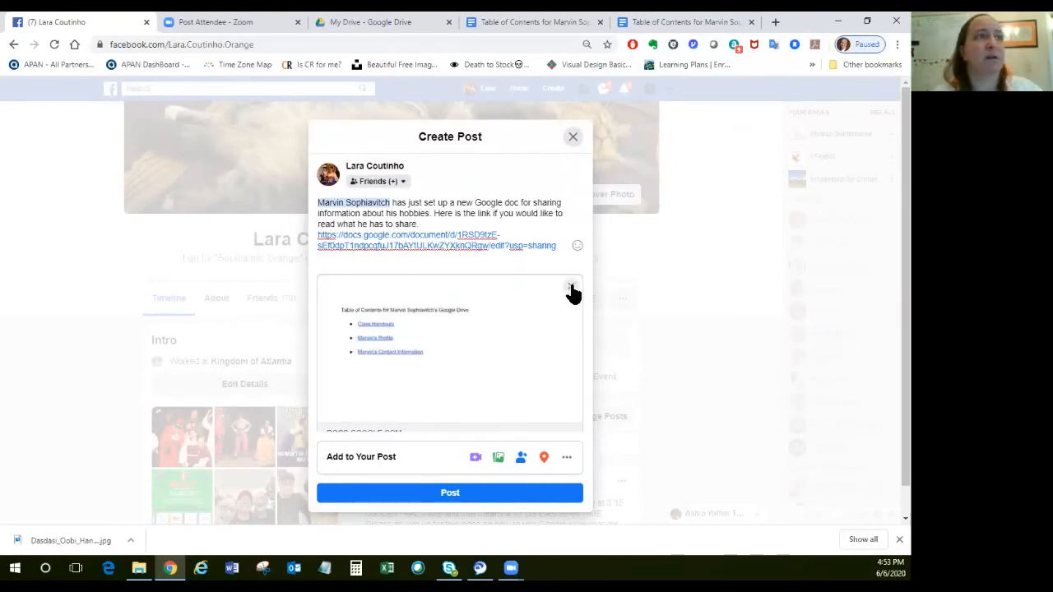
click(571, 289)
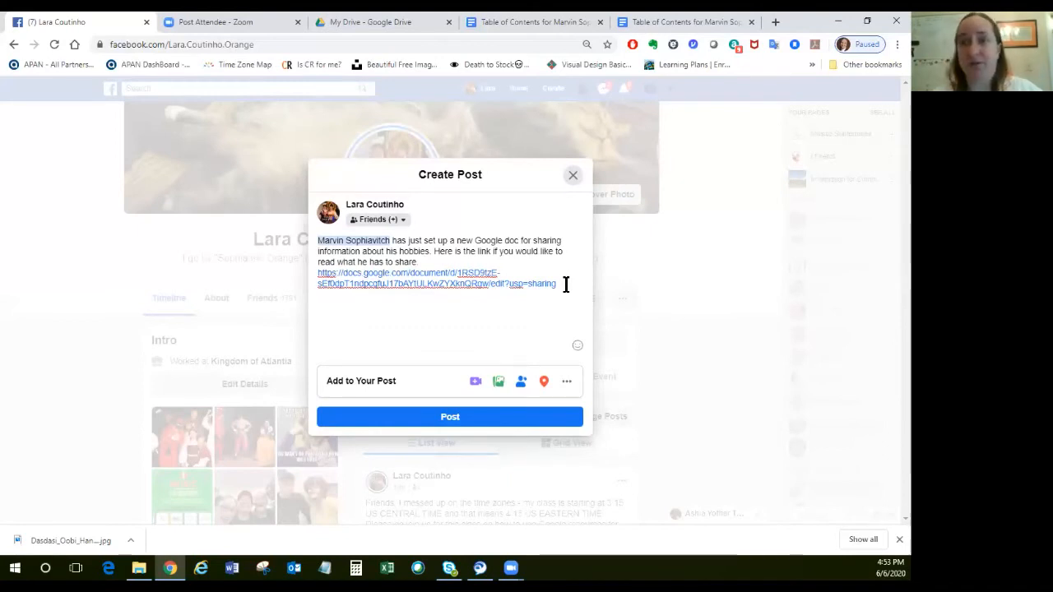
click(441, 420)
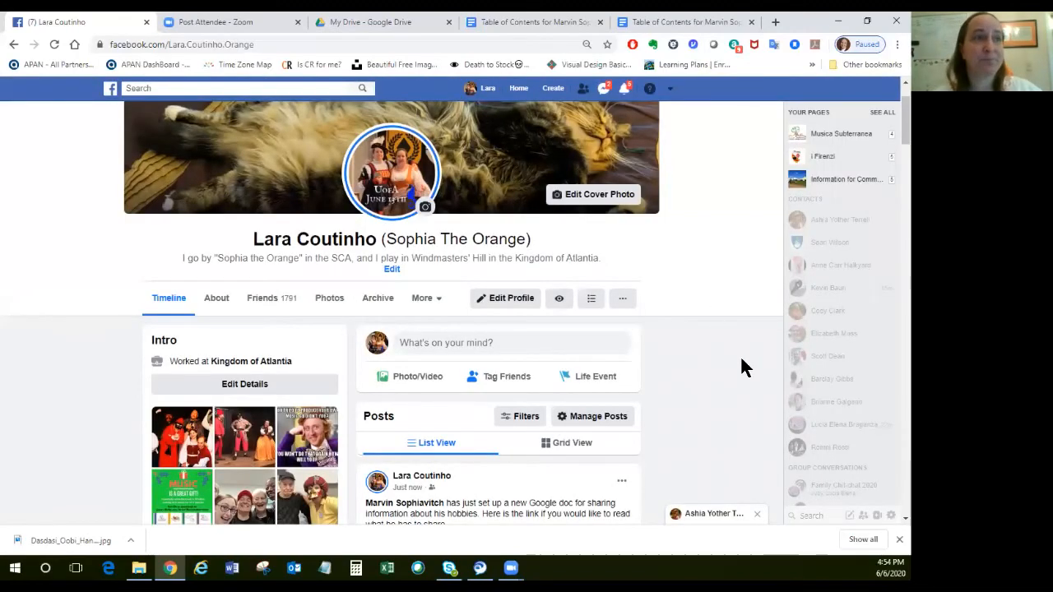
Switch to Google Drive and open the "How to be Awesome" document from the Class Handouts folder.
click(671, 21)
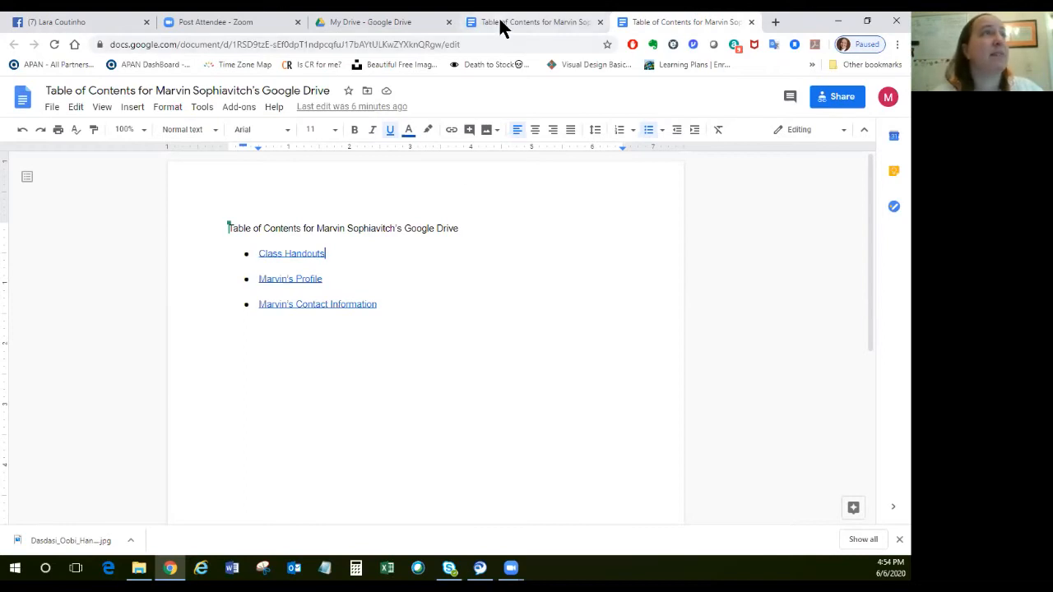
click(387, 24)
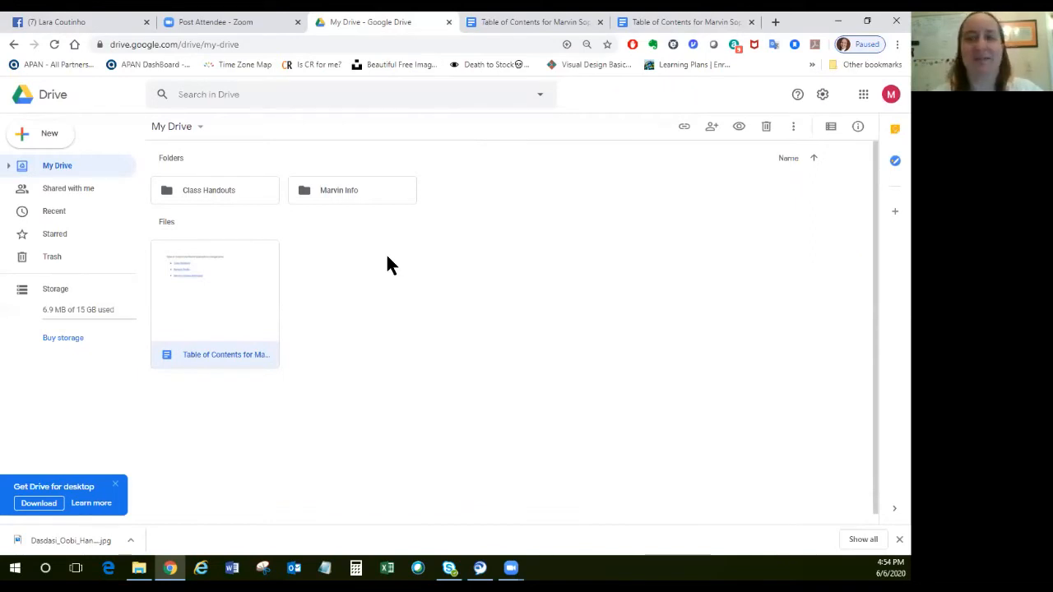
double_click(204, 190)
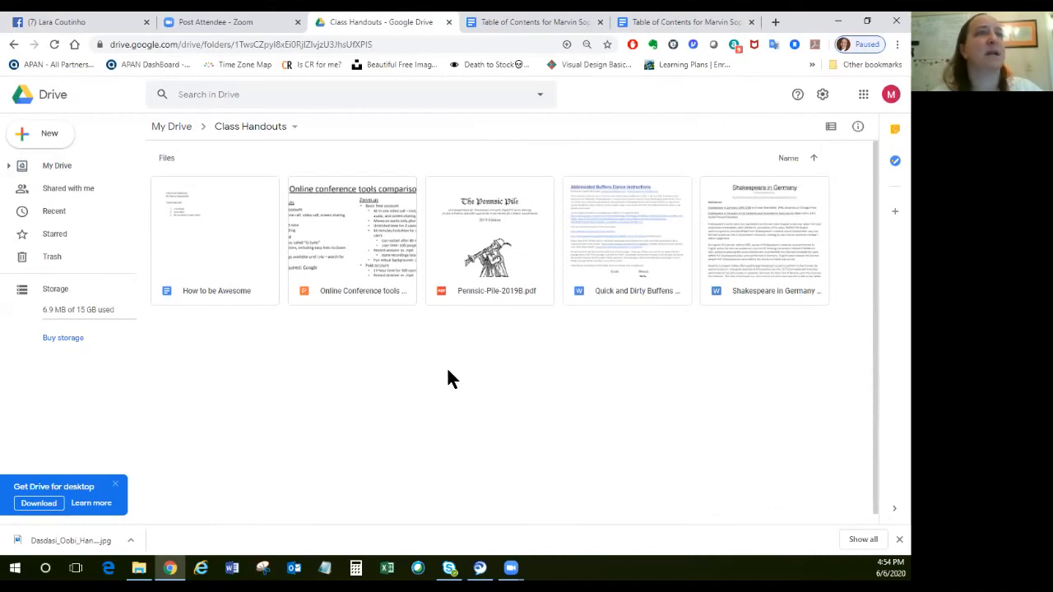
double_click(208, 264)
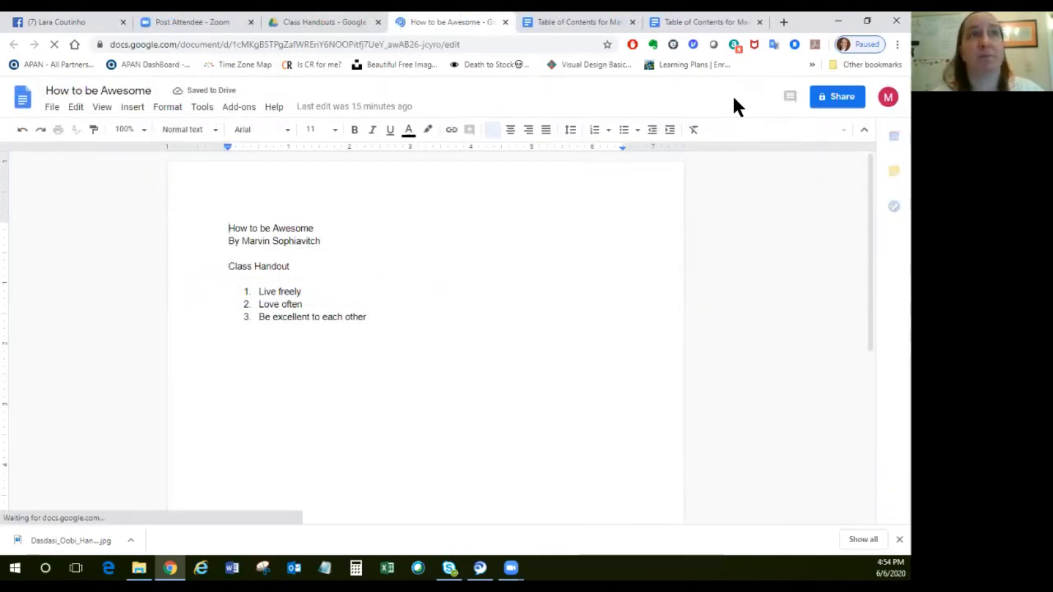
Change the link access of "How to be Awesome" to anyone with the link as Viewer.
click(838, 99)
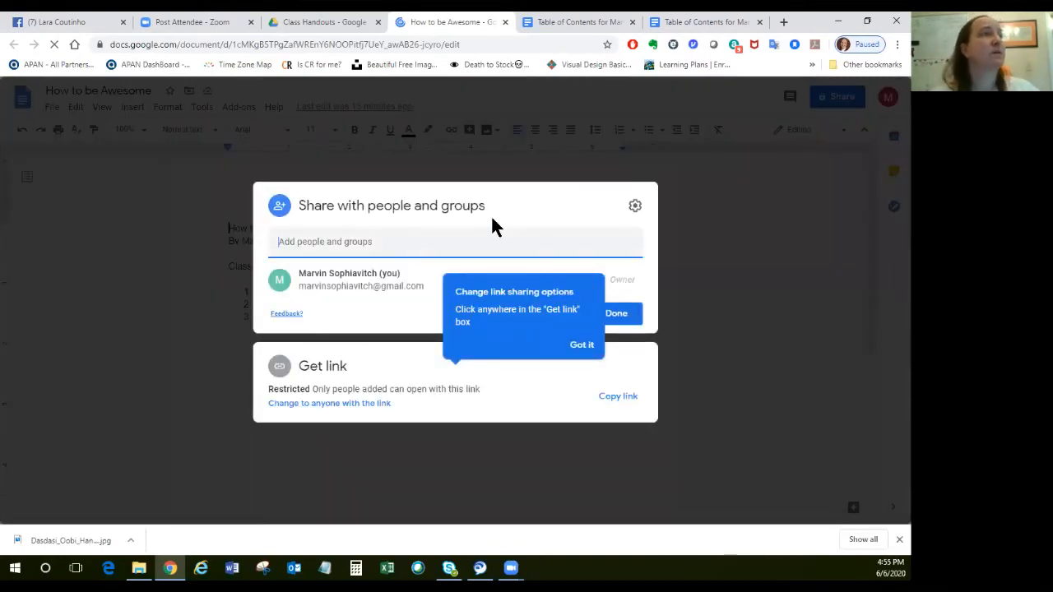
click(589, 346)
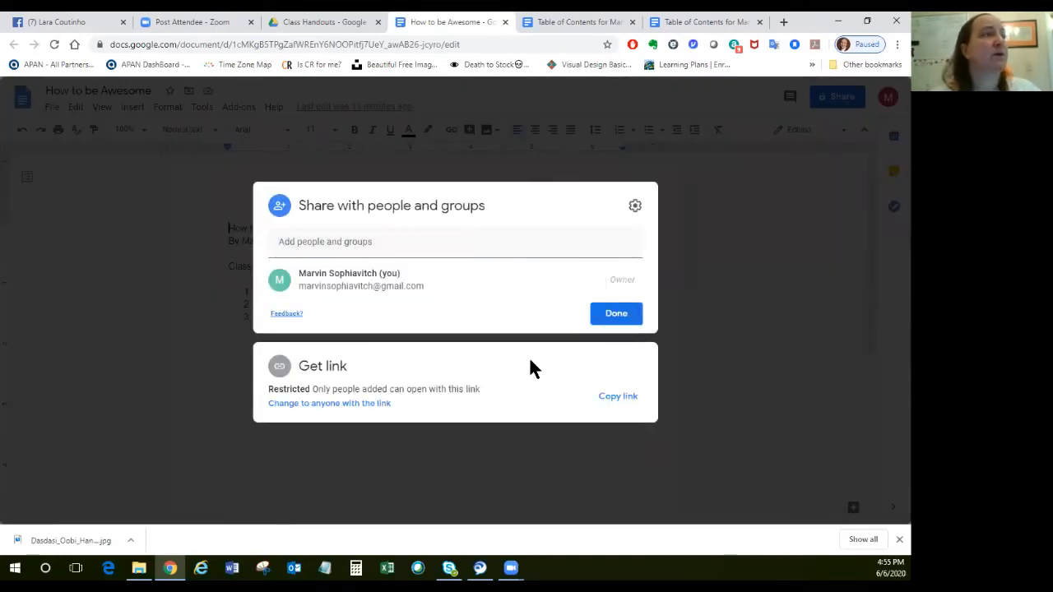
click(343, 403)
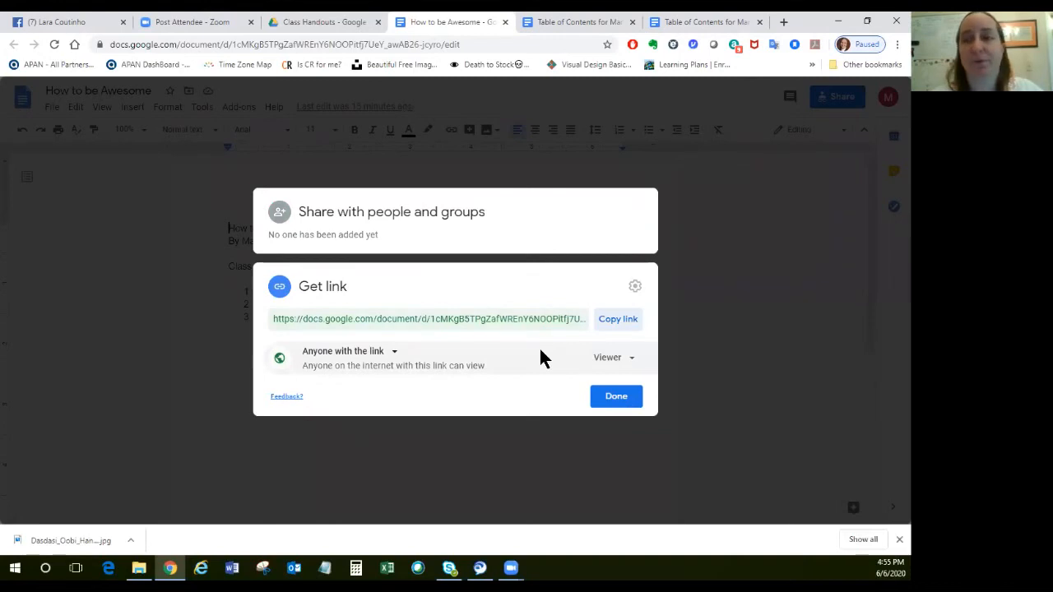
click(624, 403)
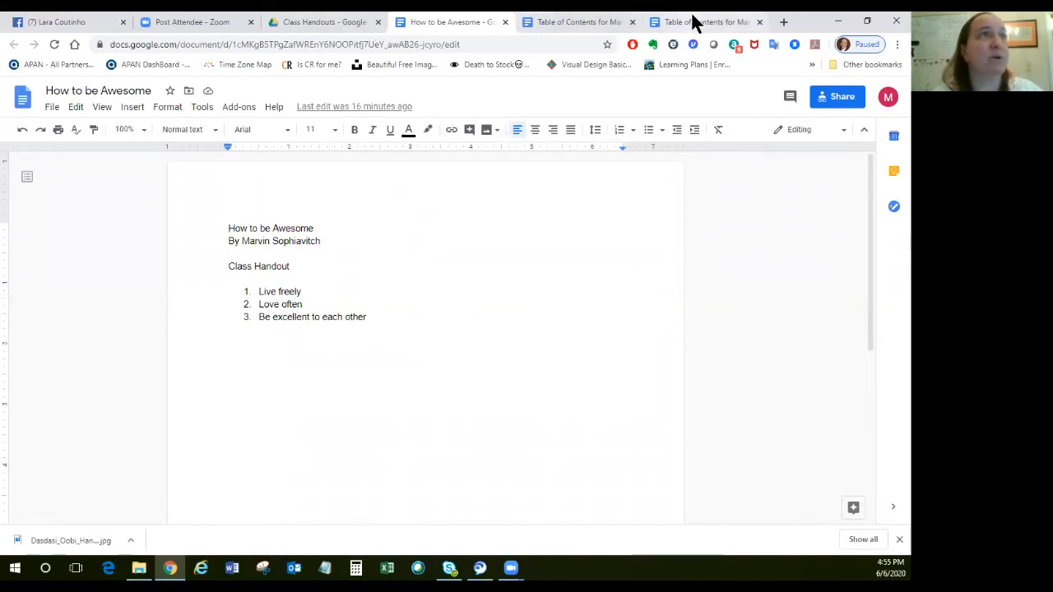
Check the open Drive folder and table of contents documents, and close the duplicate table of contents.
click(294, 27)
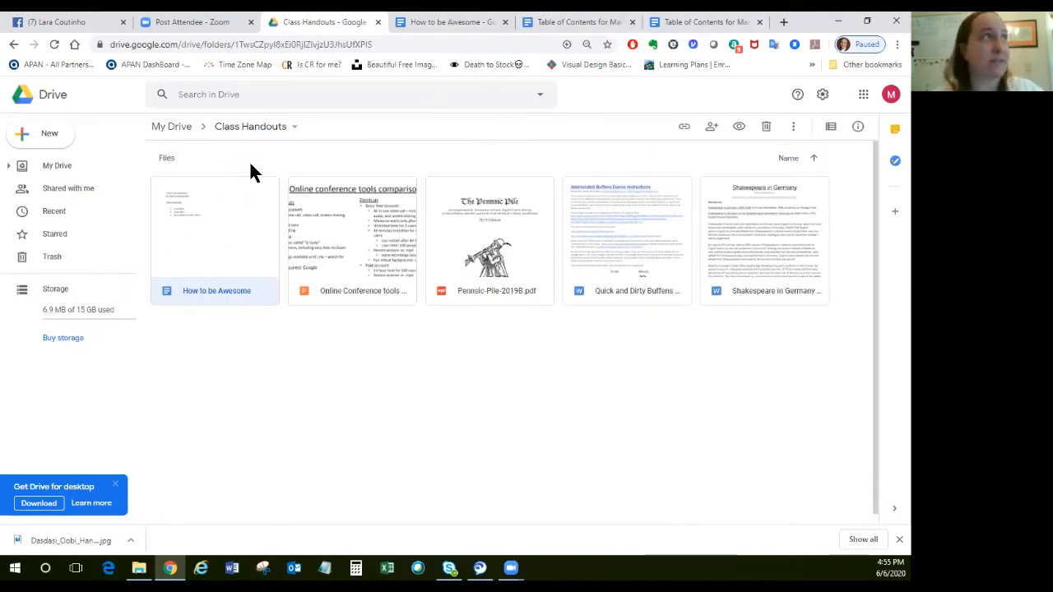
click(571, 21)
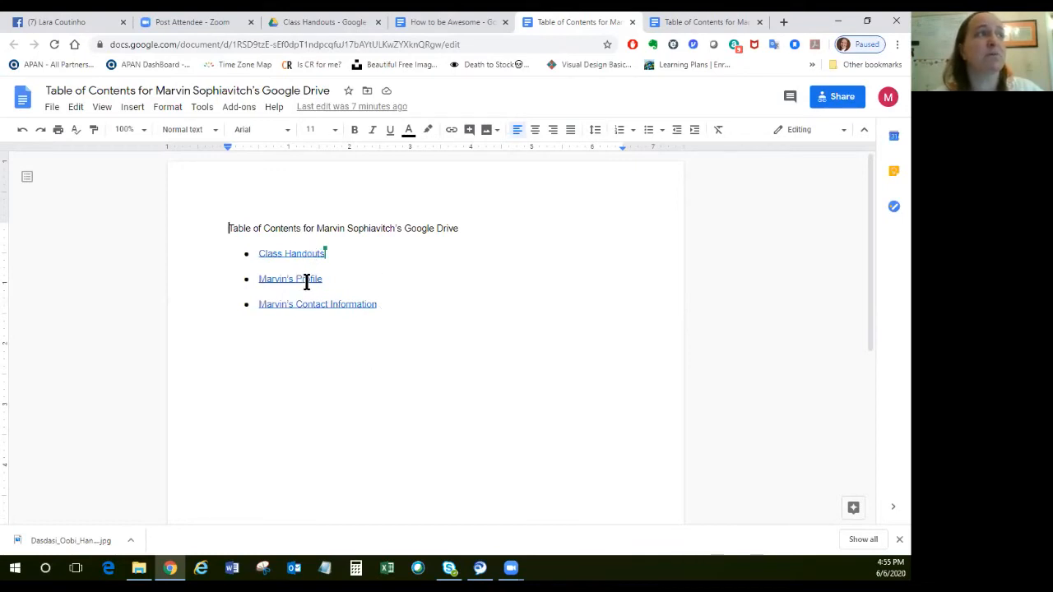
click(673, 22)
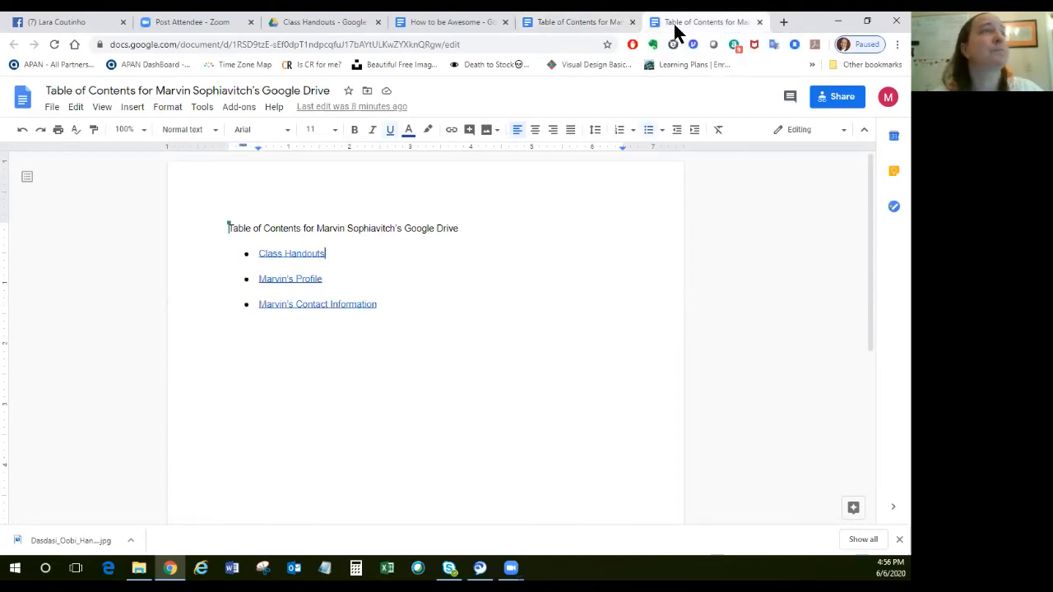
click(759, 22)
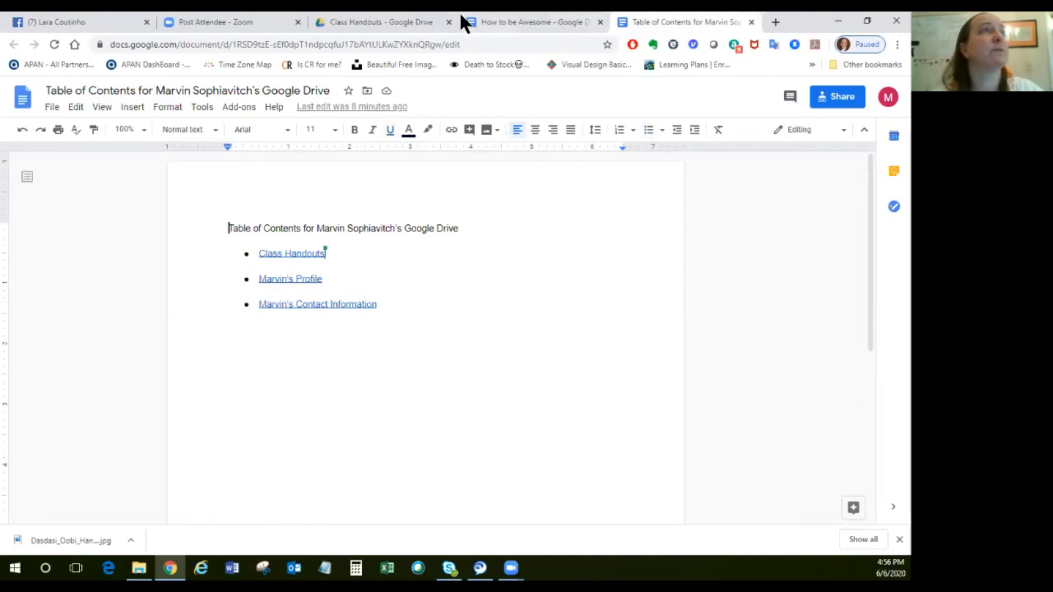
Return from the Class Handouts folder to My Drive and open the Marvin Info folder.
click(379, 23)
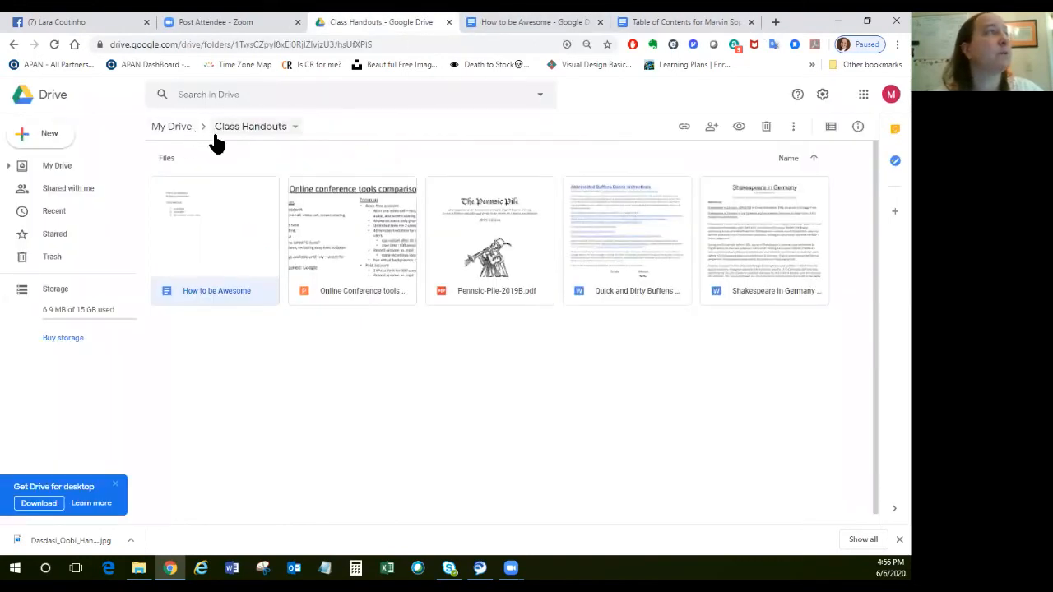
click(293, 131)
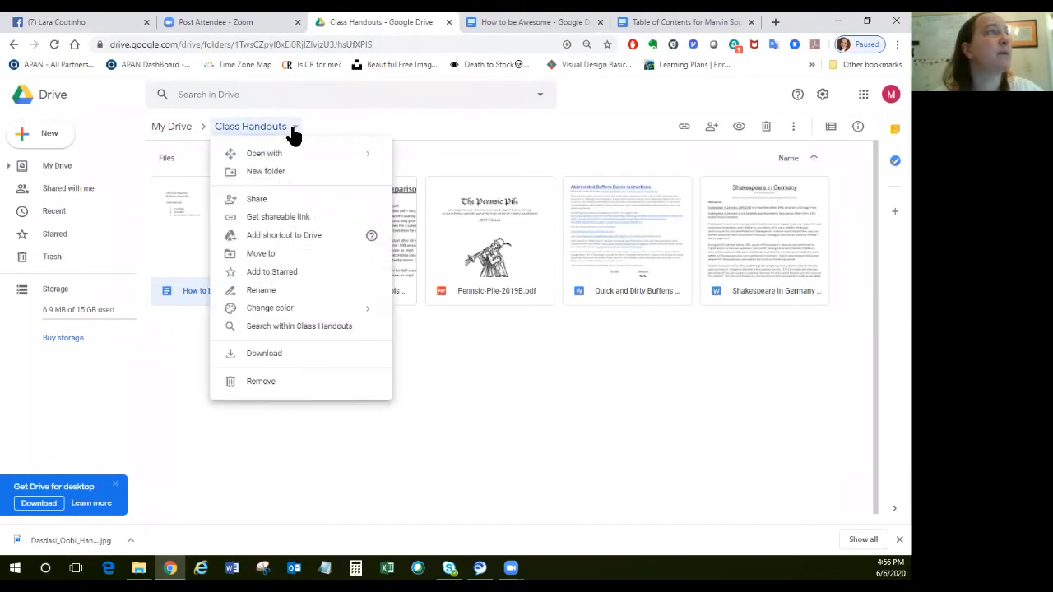
click(173, 134)
click(168, 129)
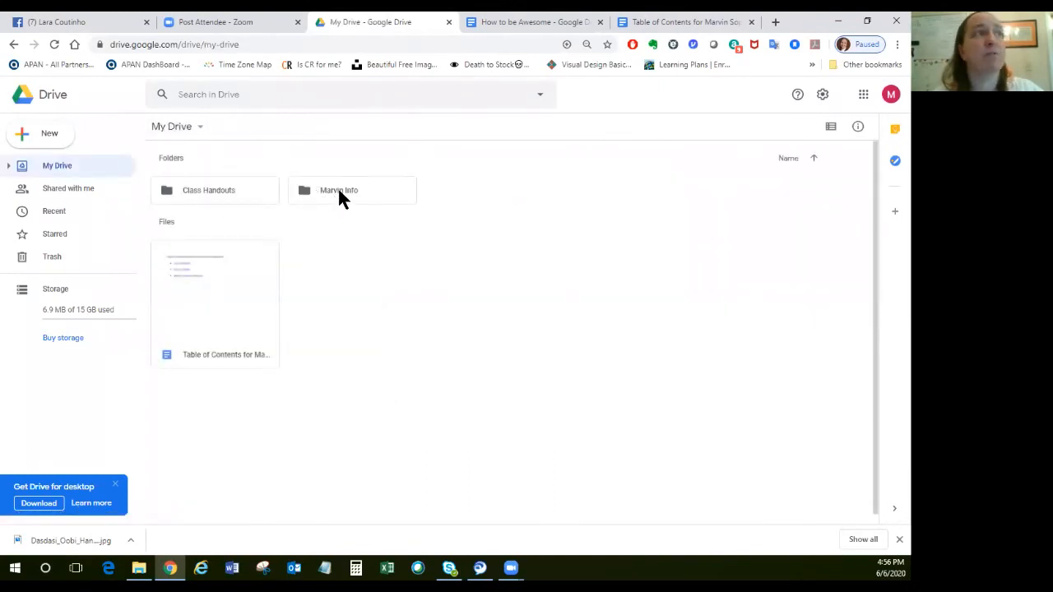
double_click(339, 194)
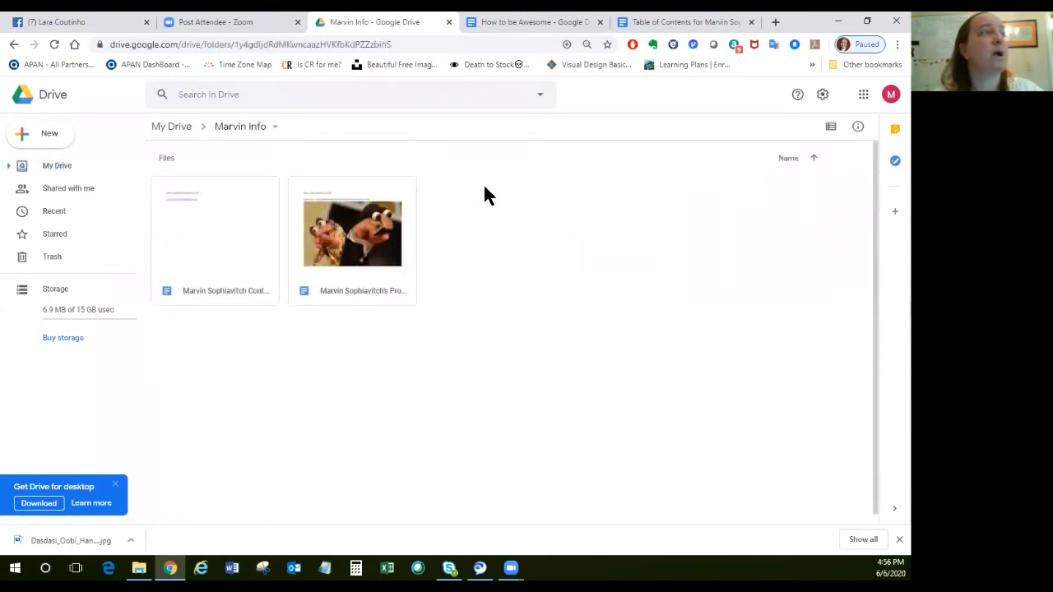
Open the profile document from the Marvin Info folder, change its link access to anyone with the link as Viewer, and close it.
click(227, 260)
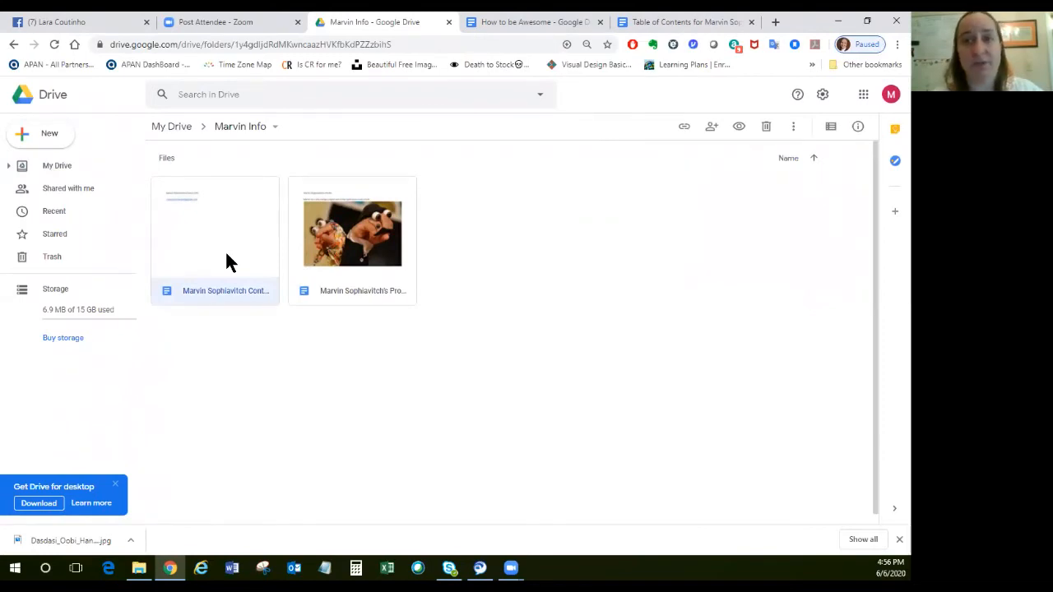
click(353, 243)
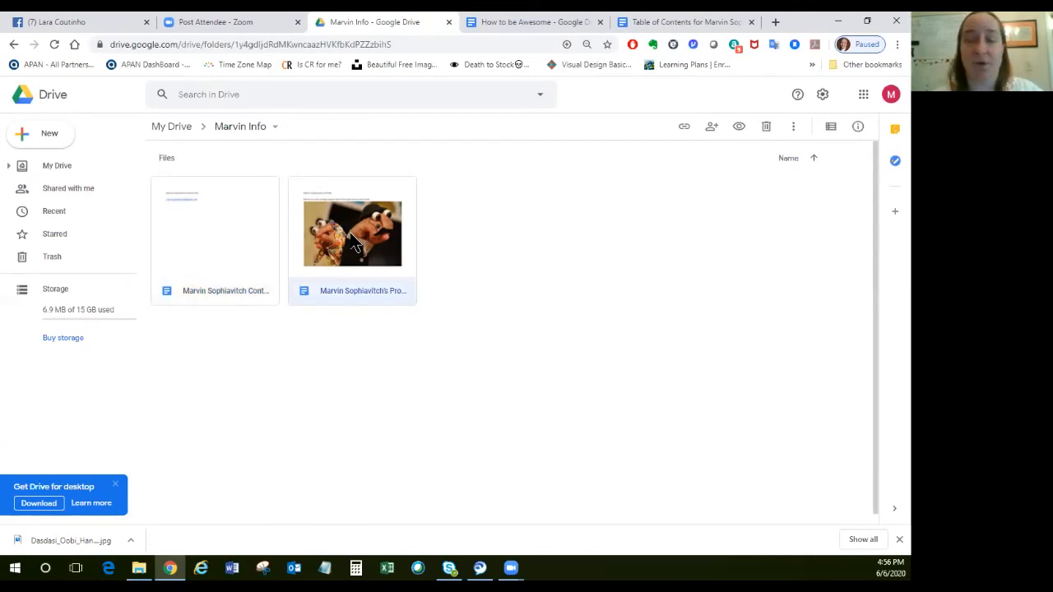
double_click(352, 240)
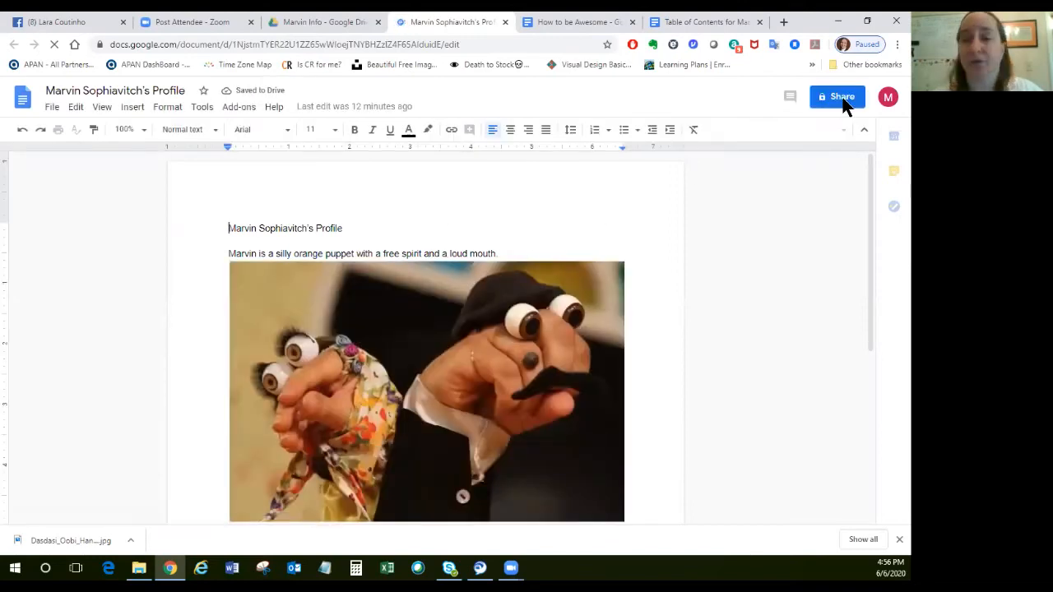
click(842, 102)
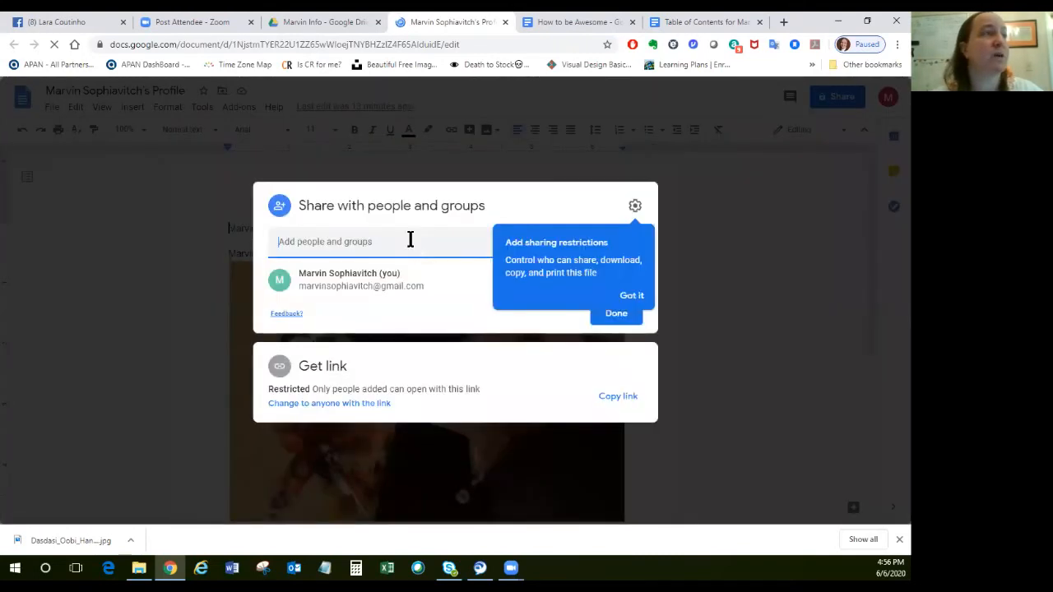
click(325, 404)
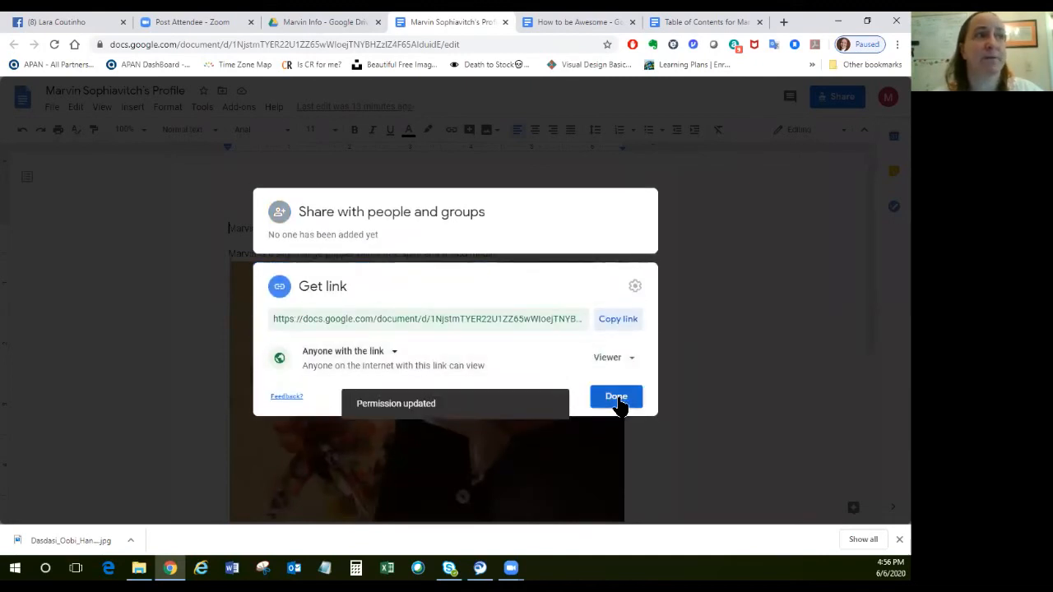
click(617, 398)
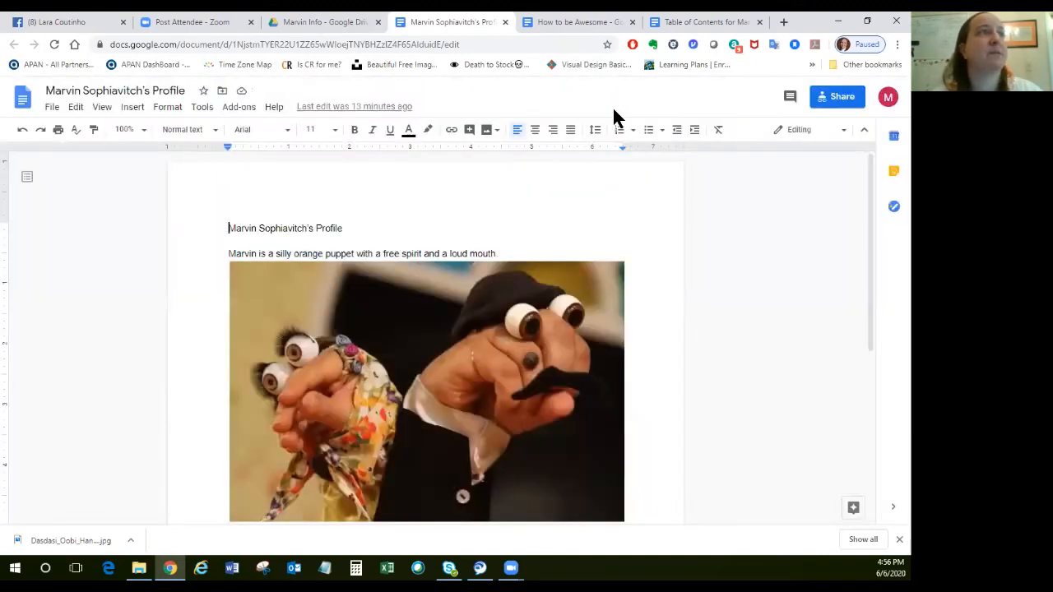
click(505, 22)
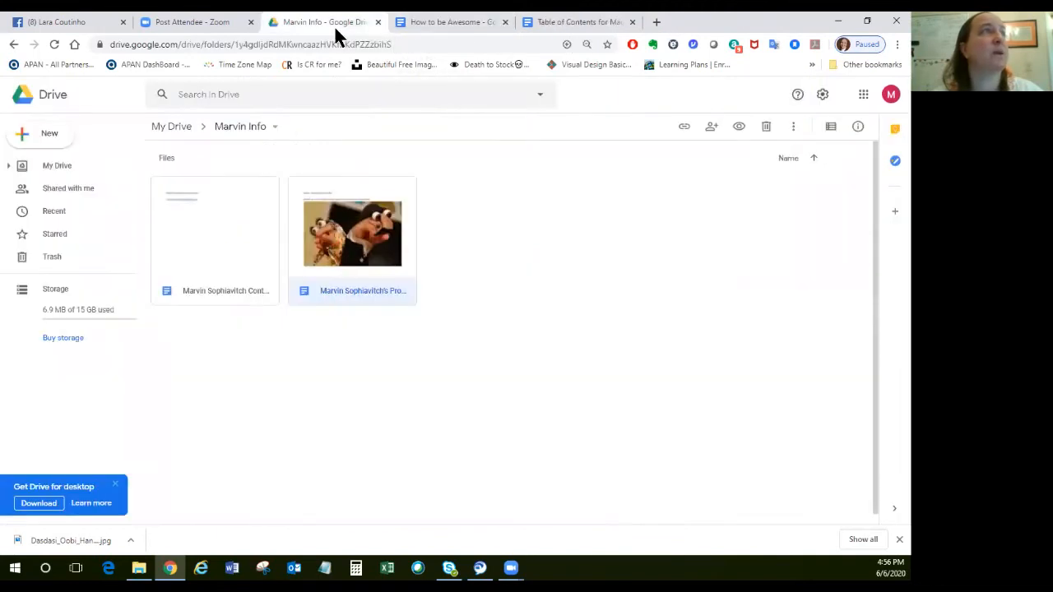
Open the contact info document from the Marvin Info folder and add the suggested contact's e-mail as an Editor.
click(204, 256)
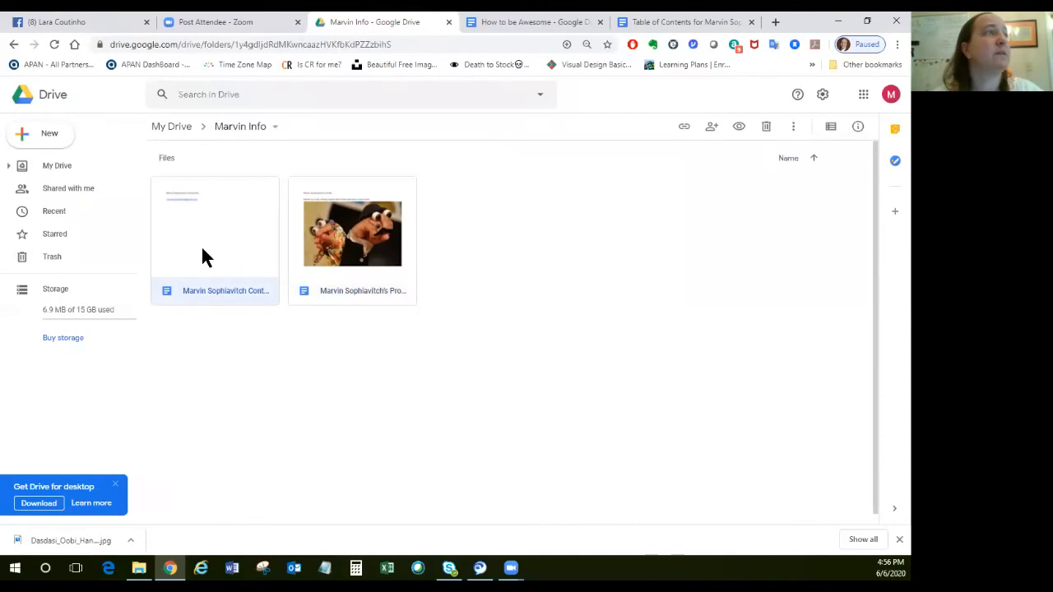
double_click(203, 251)
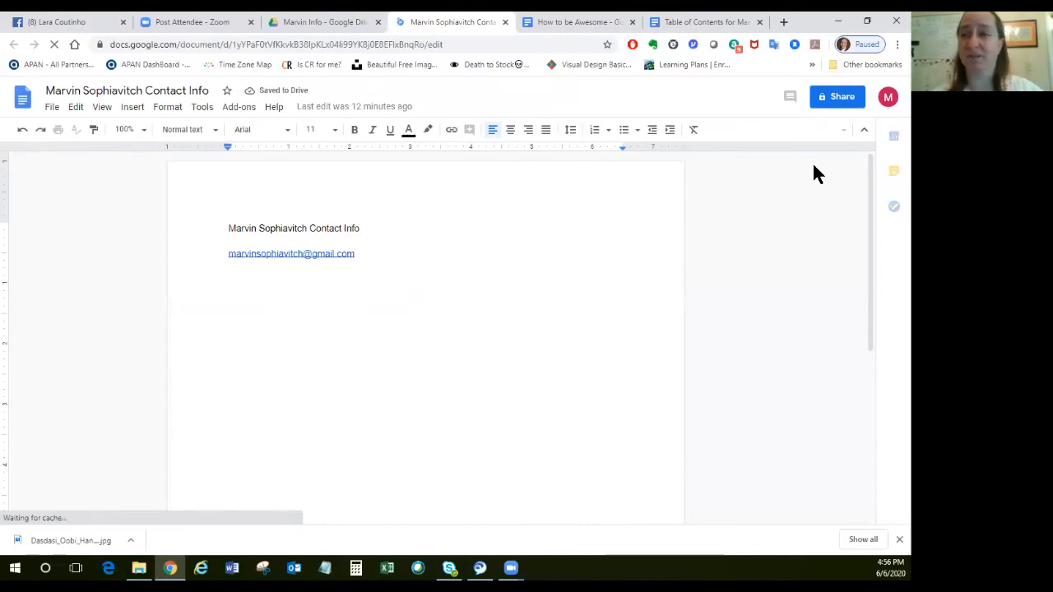
click(837, 100)
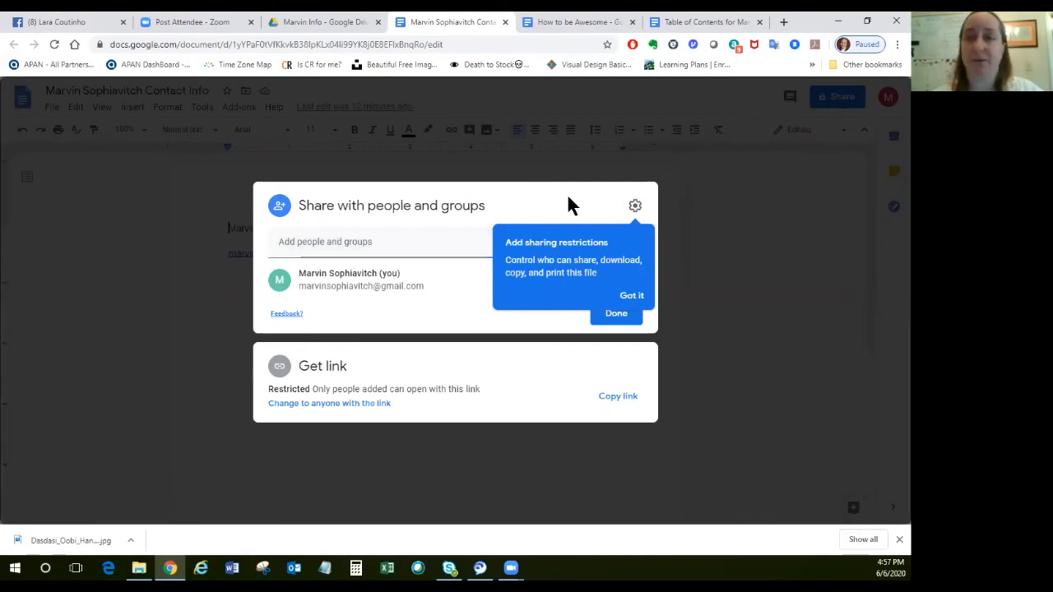
click(631, 298)
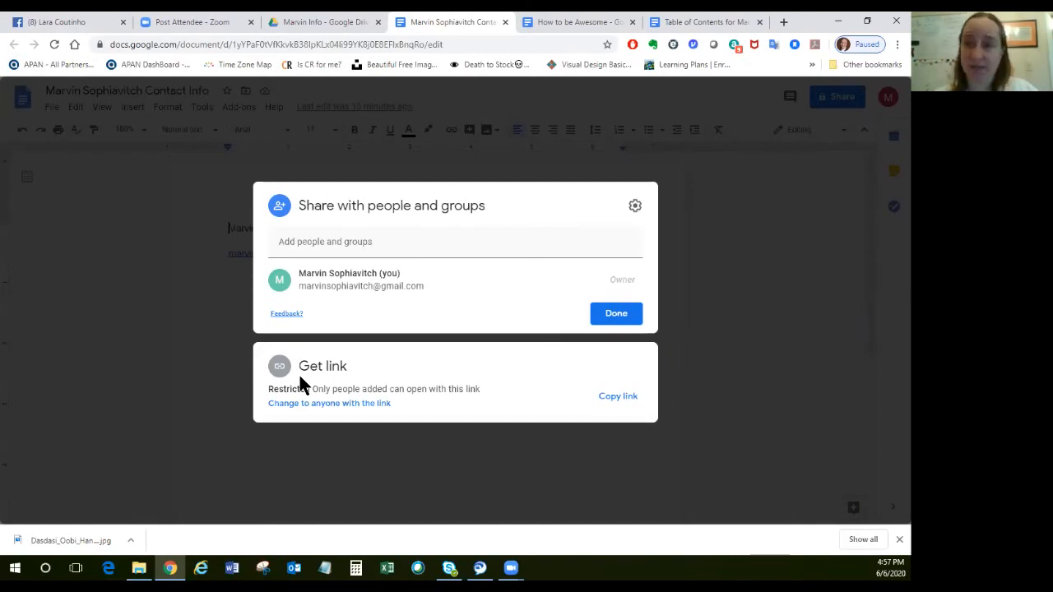
click(391, 245)
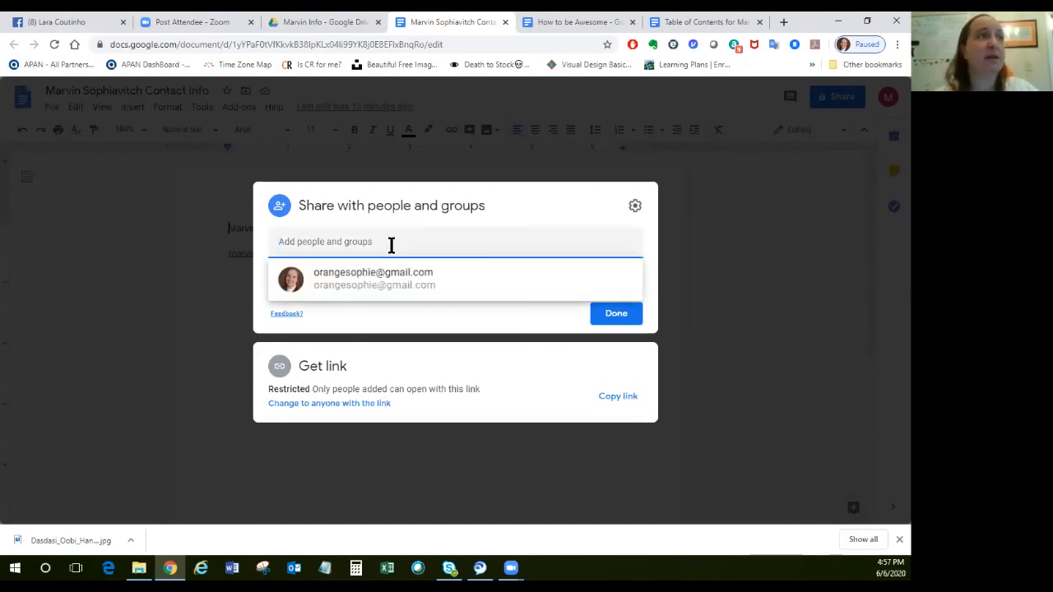
click(401, 279)
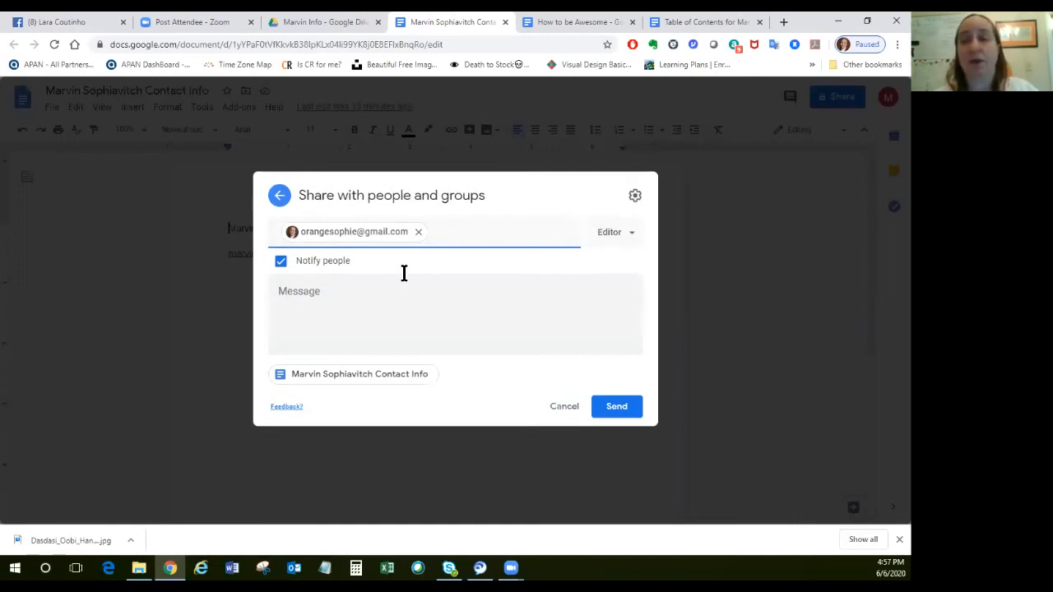
Send the sharing invitation with the message "link to marvin's contact info" and close the contact info document.
click(466, 309)
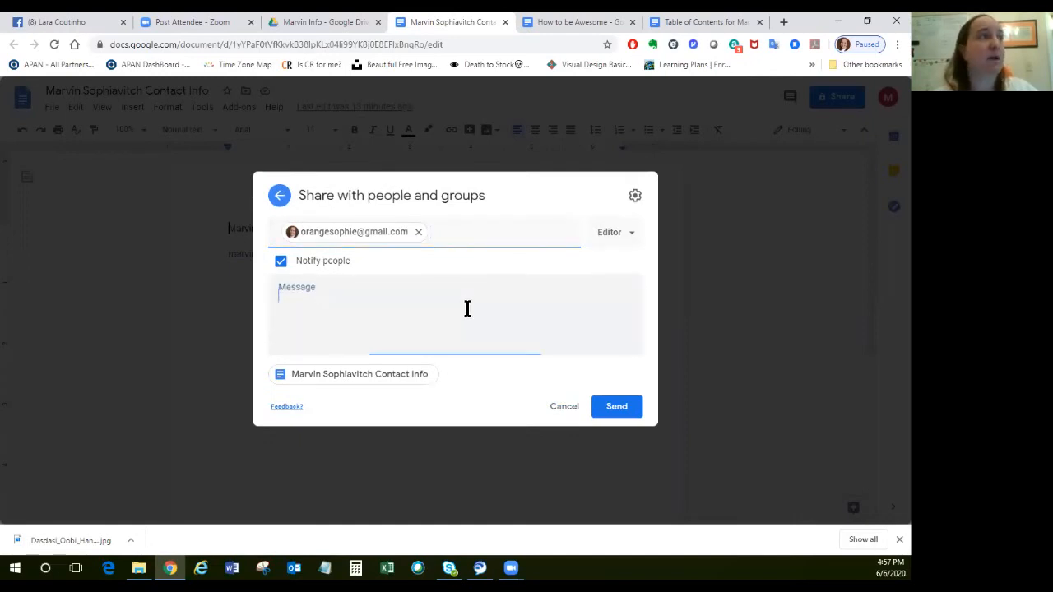
text(link to marvin's contact info)
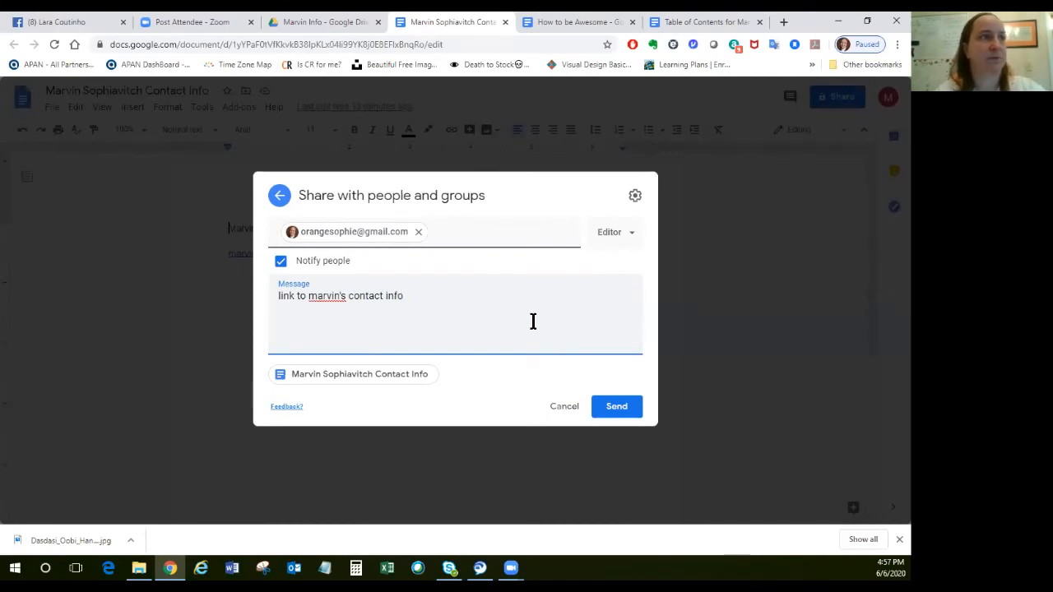
click(617, 418)
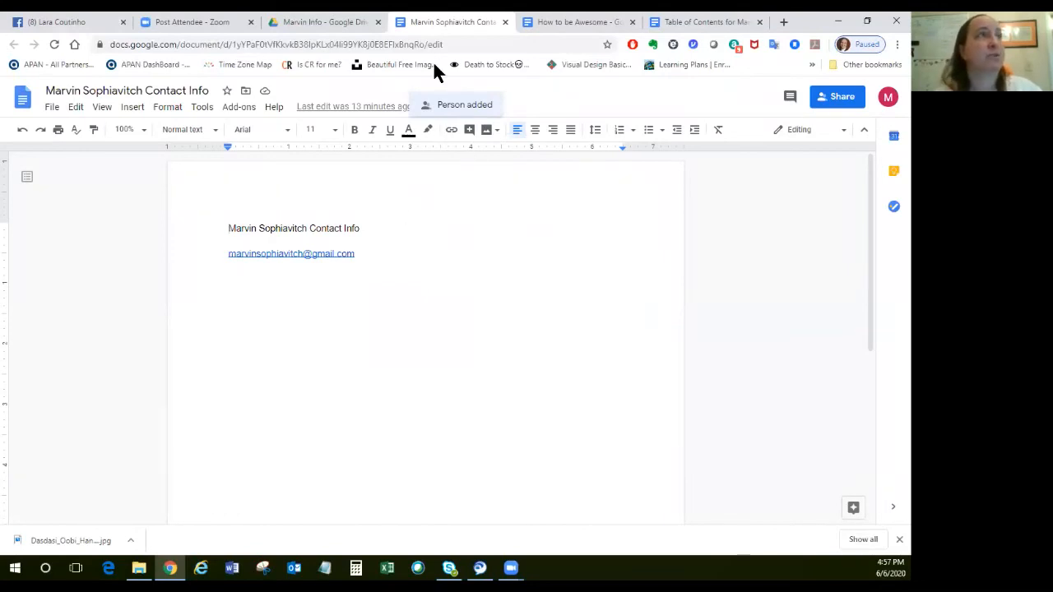
click(505, 22)
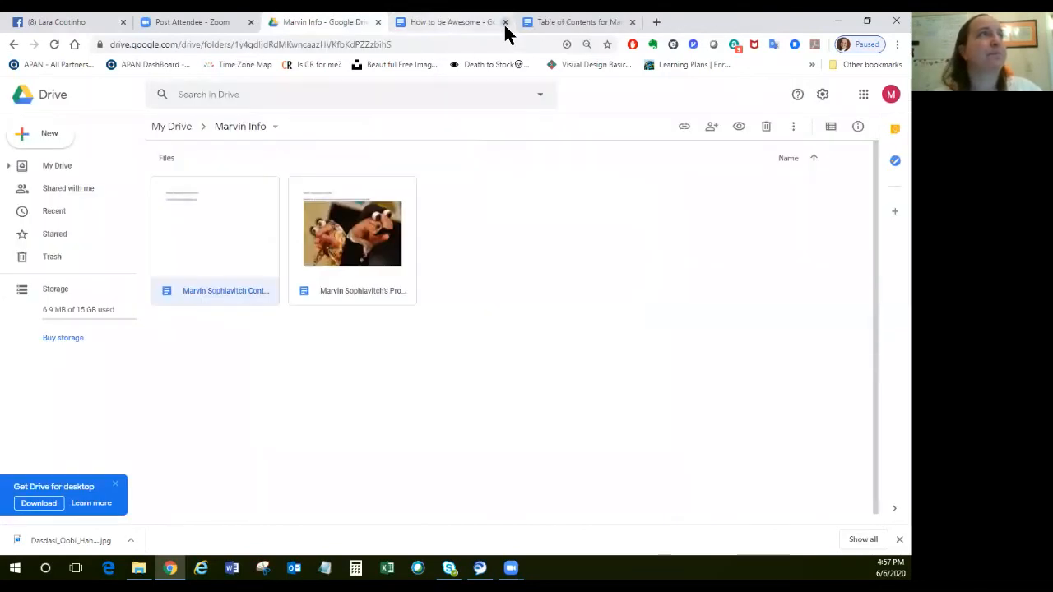
Return to My Drive and open the table of contents document to view its links.
click(171, 132)
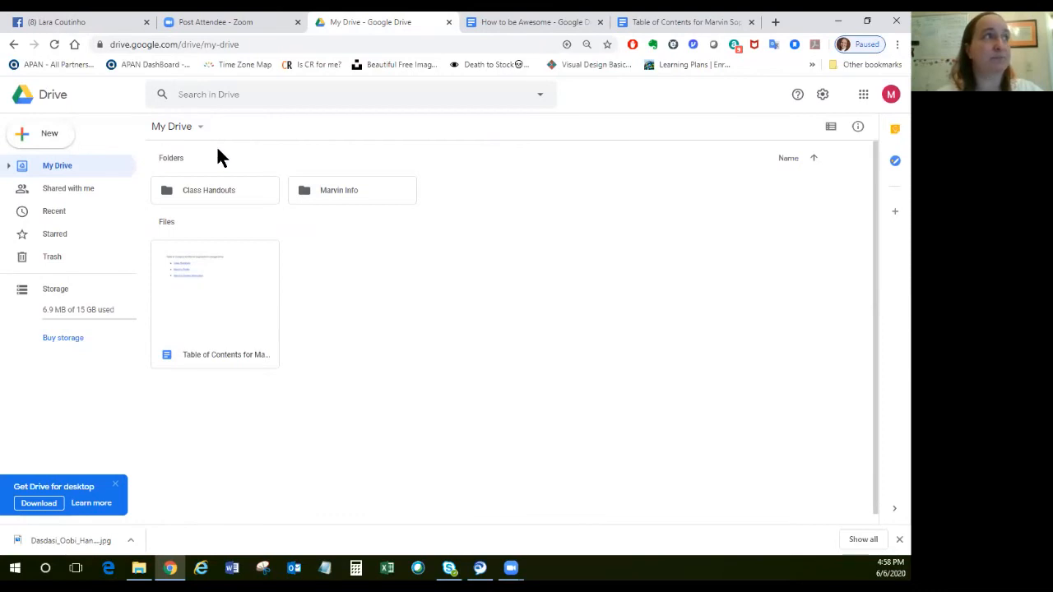
click(205, 302)
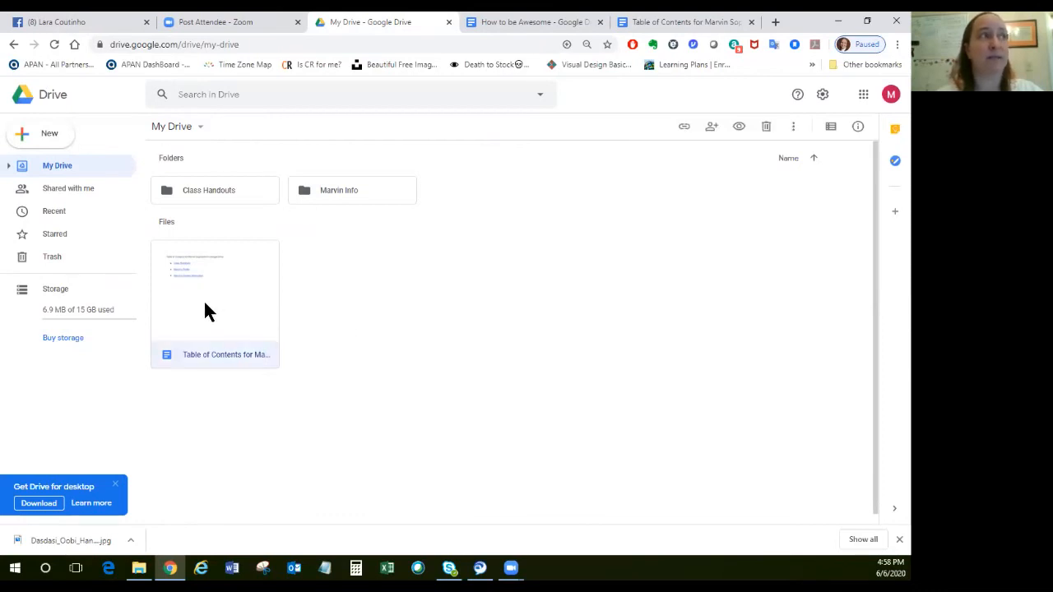
double_click(206, 311)
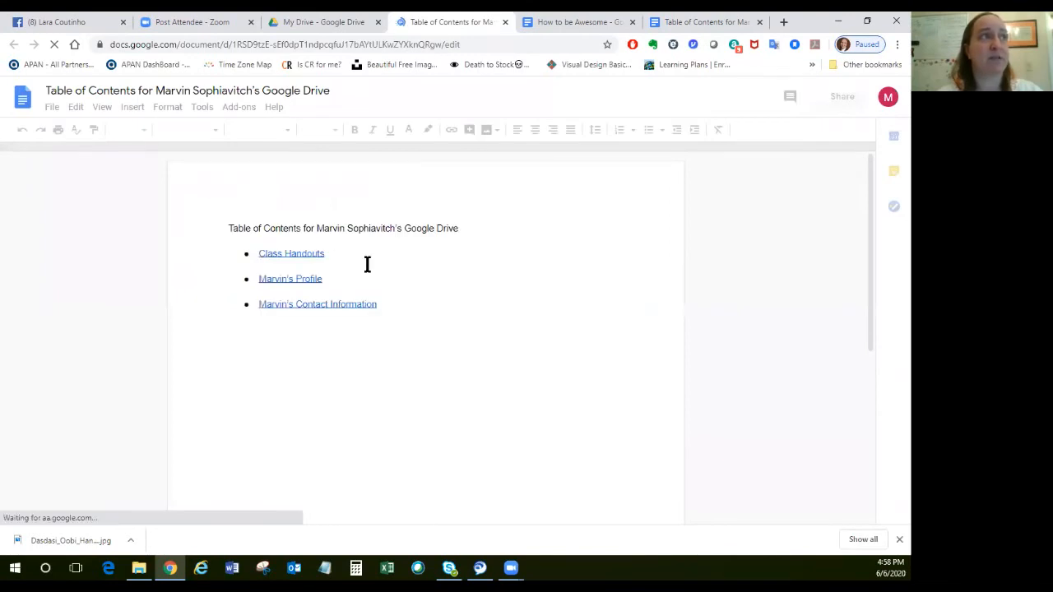
Switch back to Google Drive, reopen the profile document from the Marvin Info folder, and copy its sharing link.
click(336, 22)
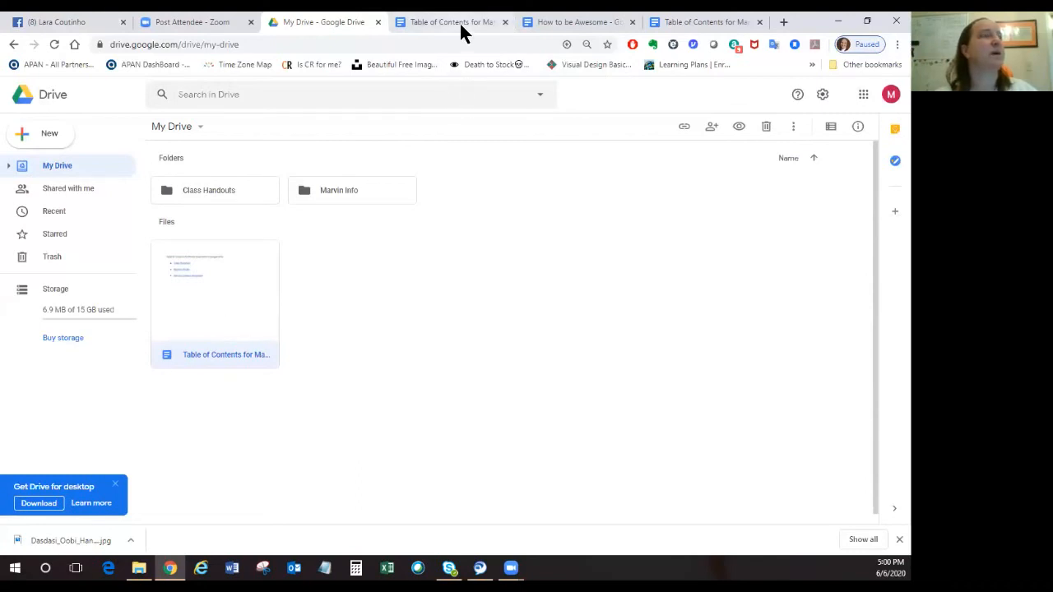
click(336, 190)
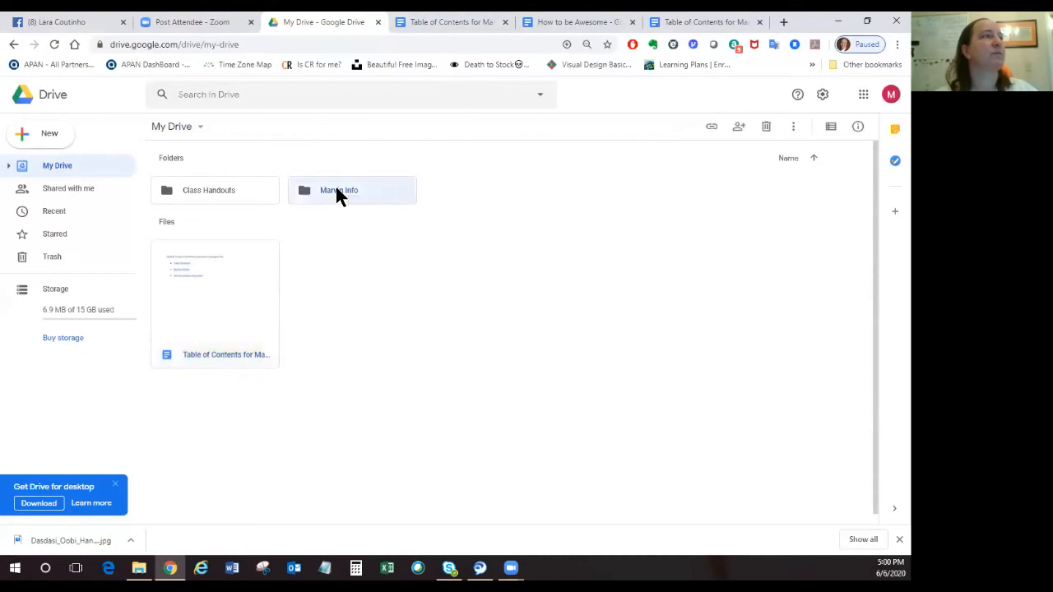
double_click(337, 190)
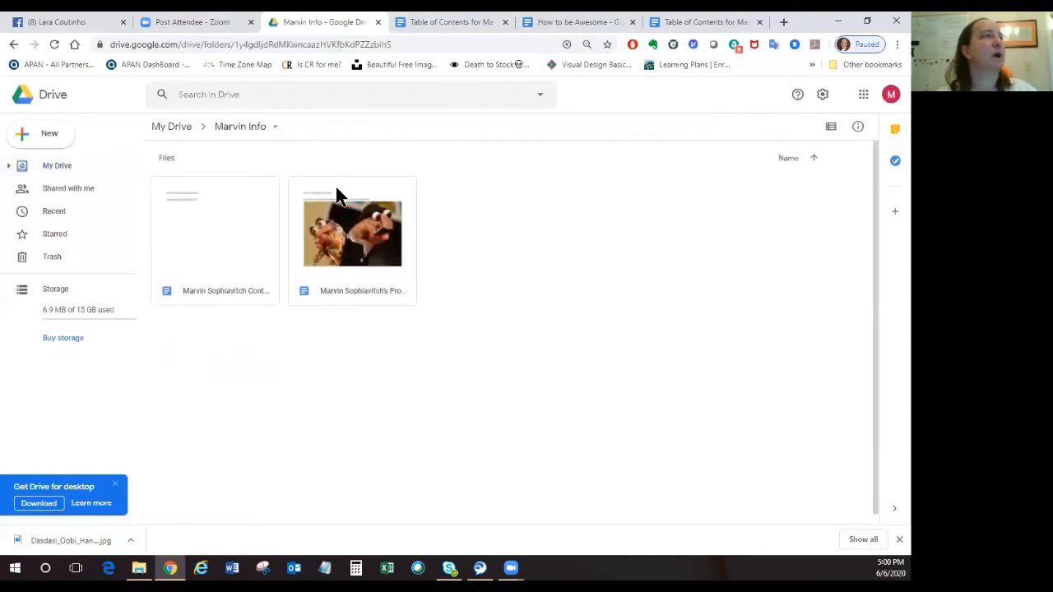
double_click(353, 255)
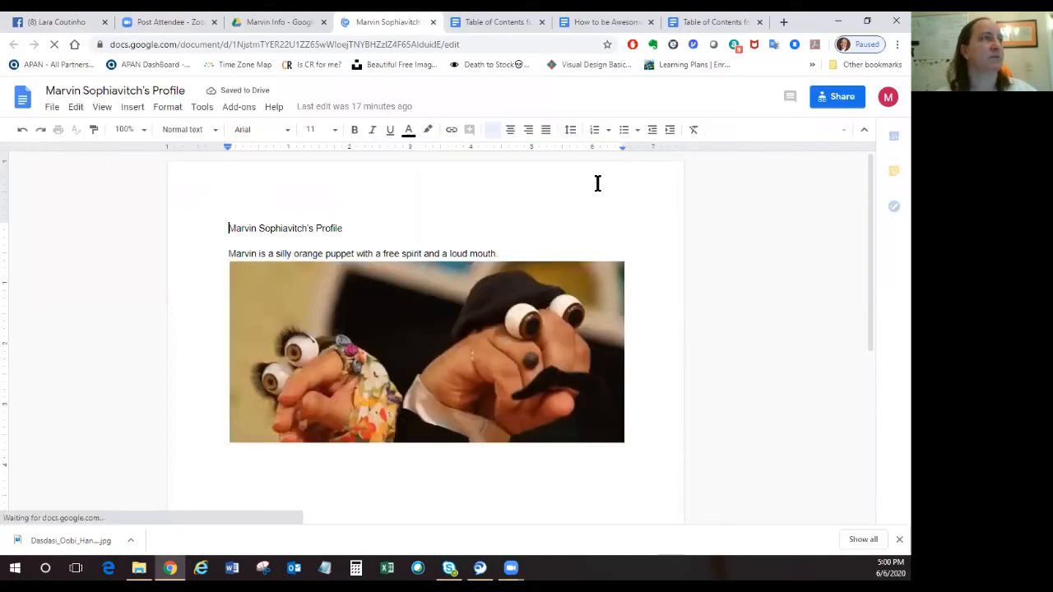
click(833, 100)
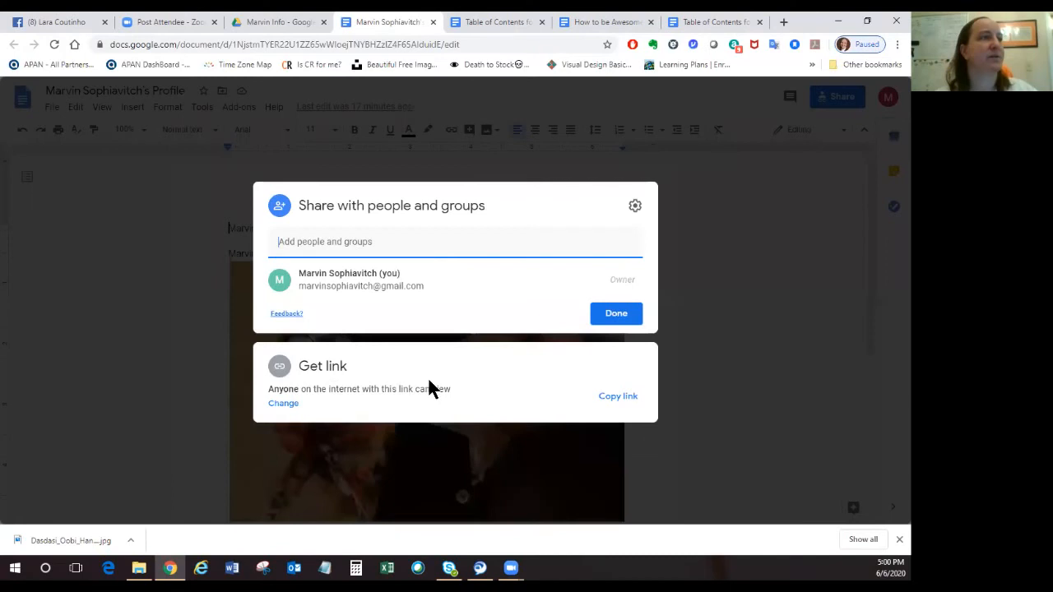
click(616, 401)
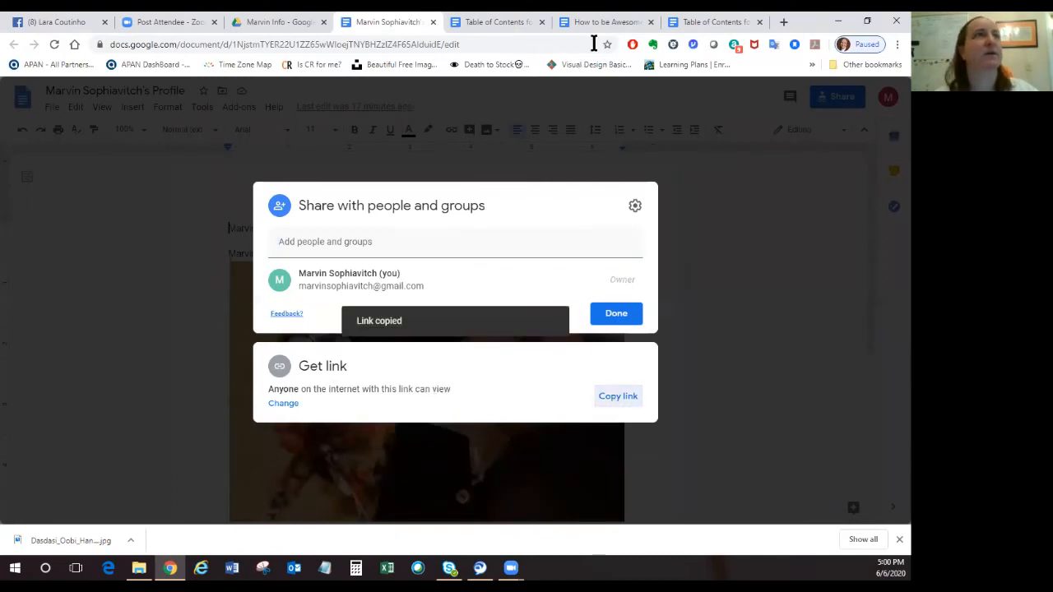
Replace the link behind "Marvin's Profile" in the table of contents with the copied sharing link.
click(696, 23)
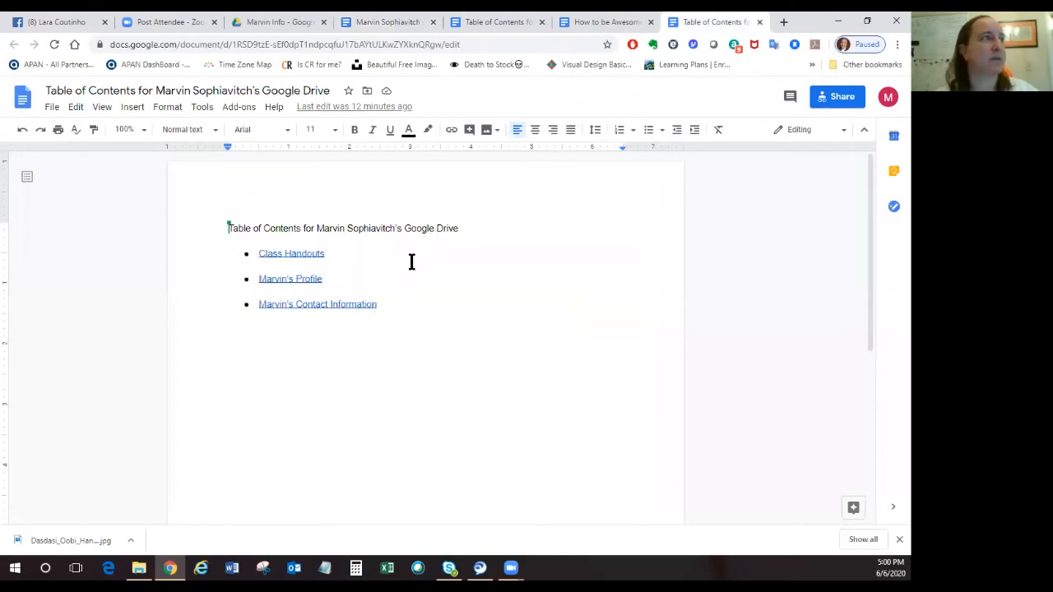
drag(324, 280, 255, 279)
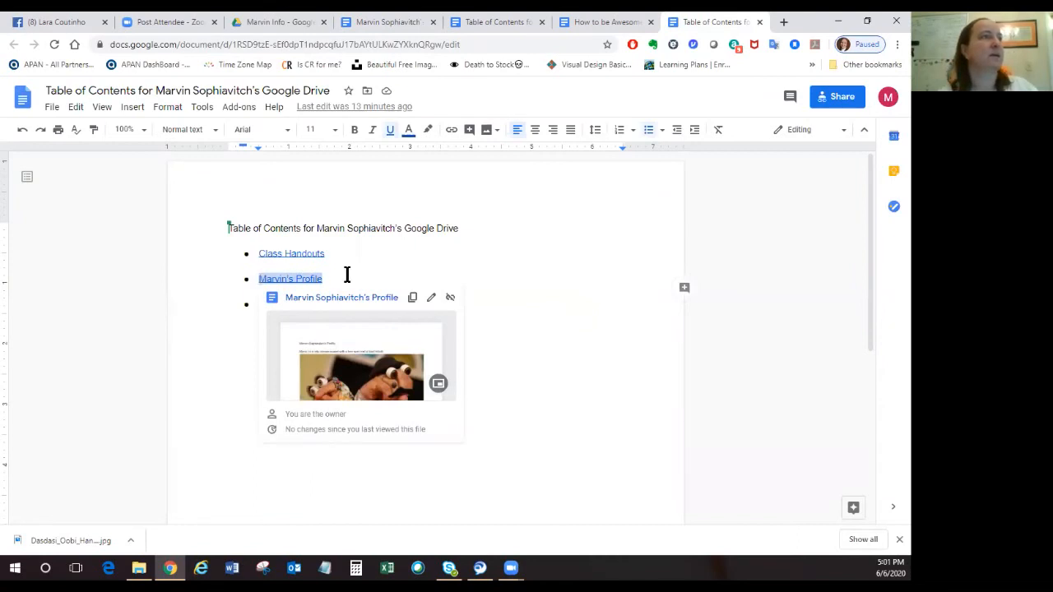
click(430, 298)
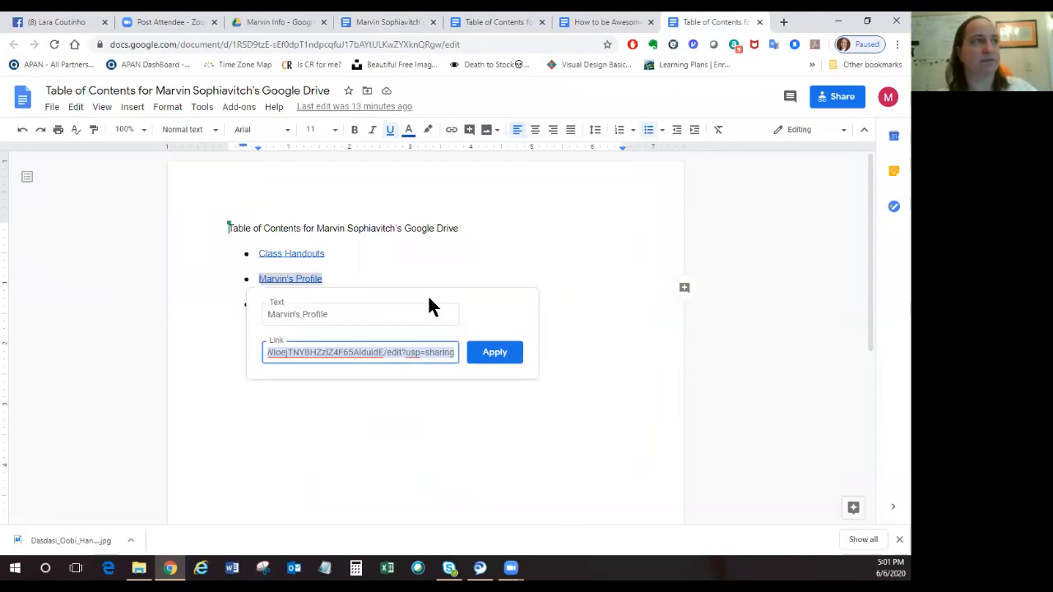
click(557, 291)
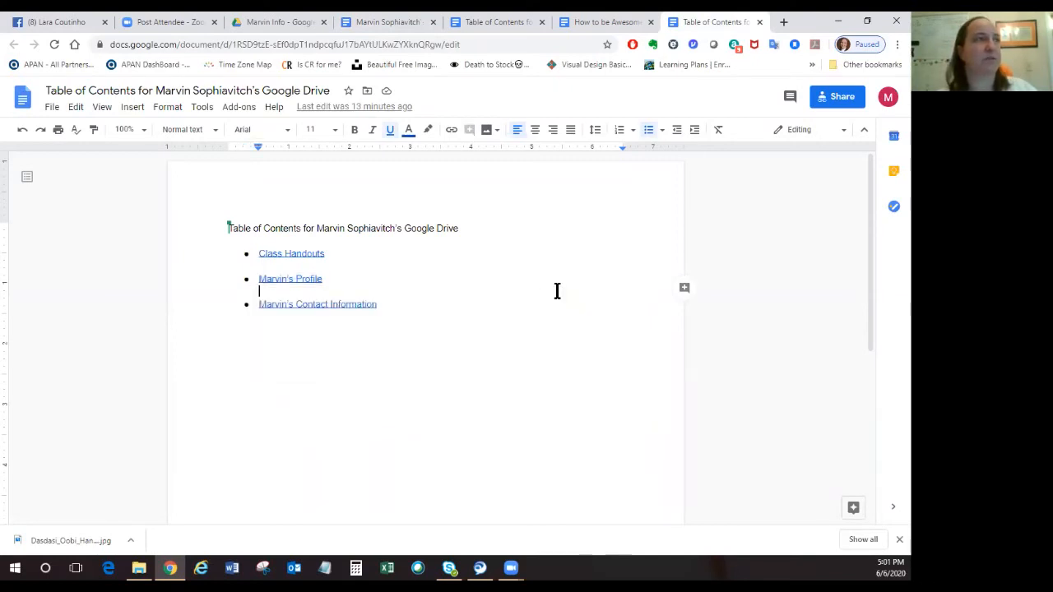
drag(318, 278, 259, 279)
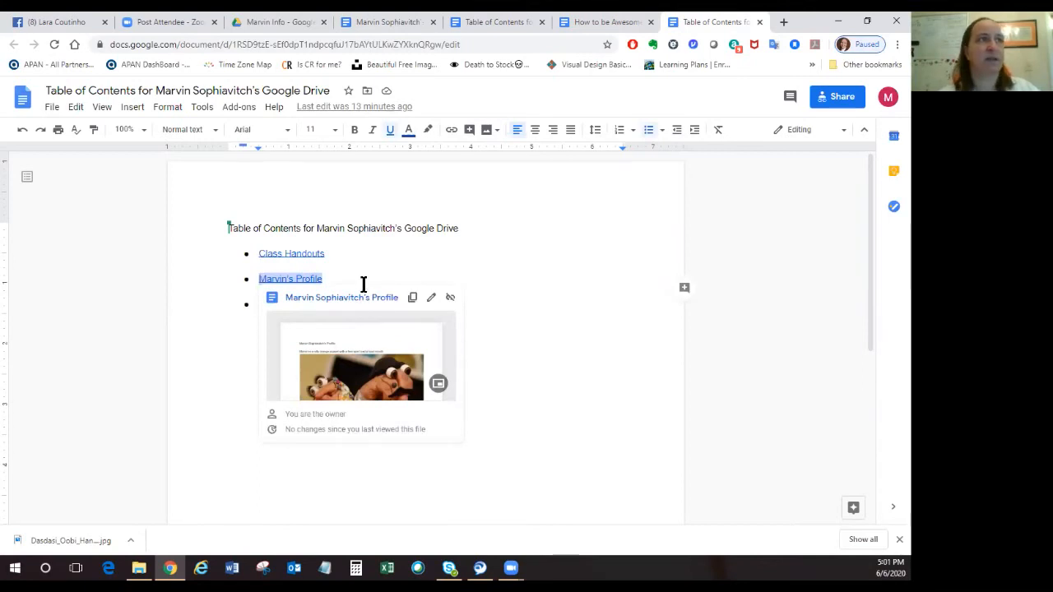
click(432, 298)
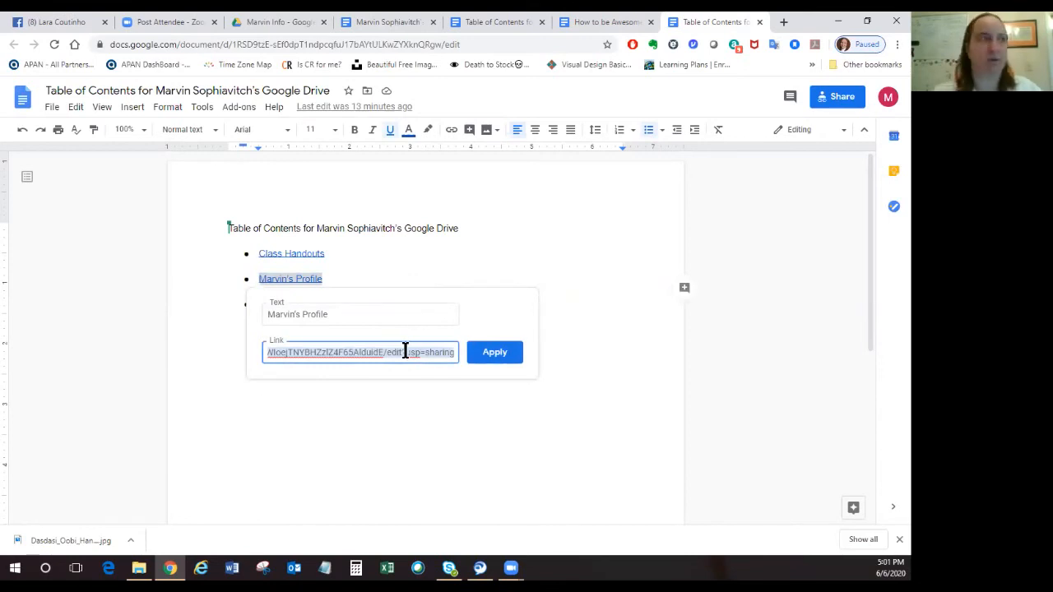
key(BackSpace)
key(ctrl+v)
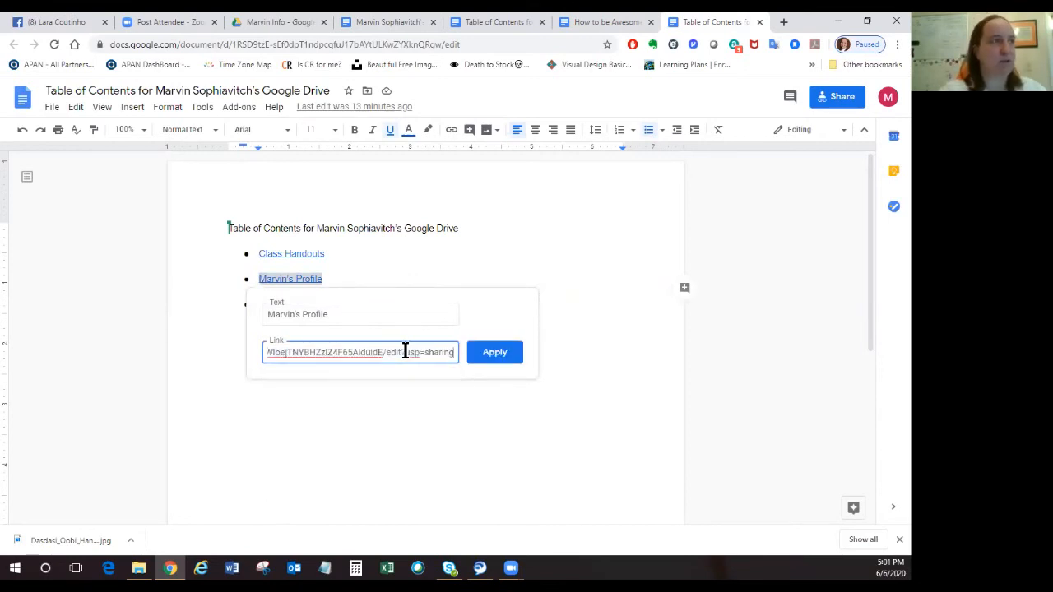
click(482, 354)
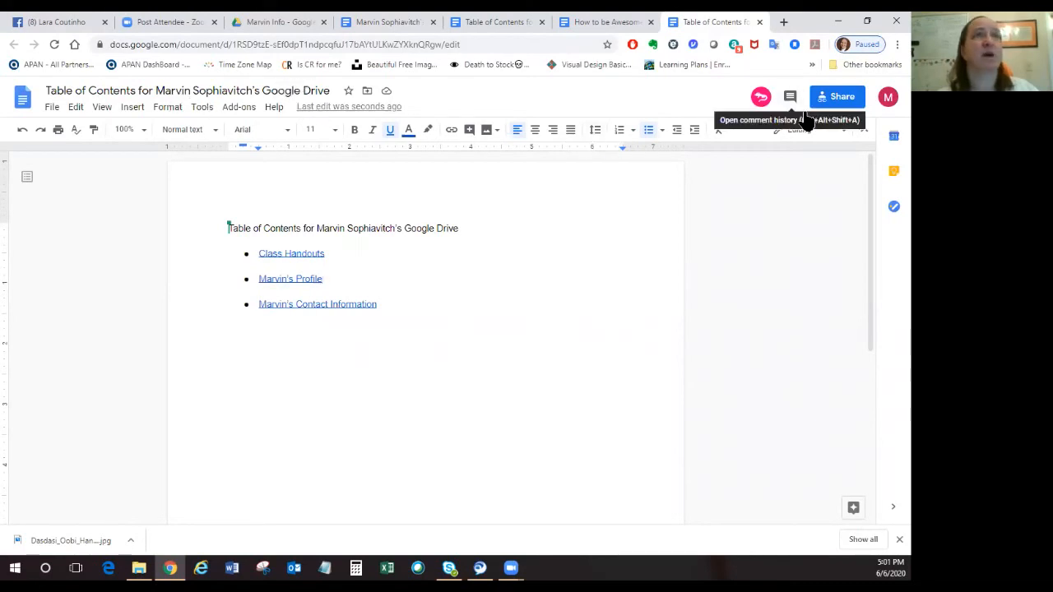
Copy the table of contents document's sharing link, switch to Facebook, and open the post about the new Google doc for editing.
click(841, 99)
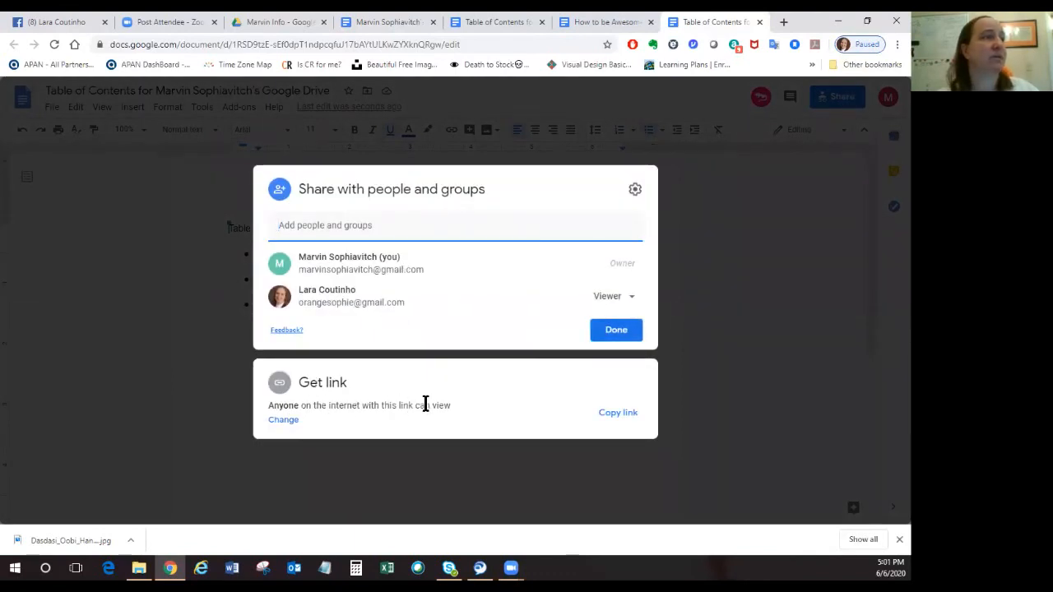
click(618, 413)
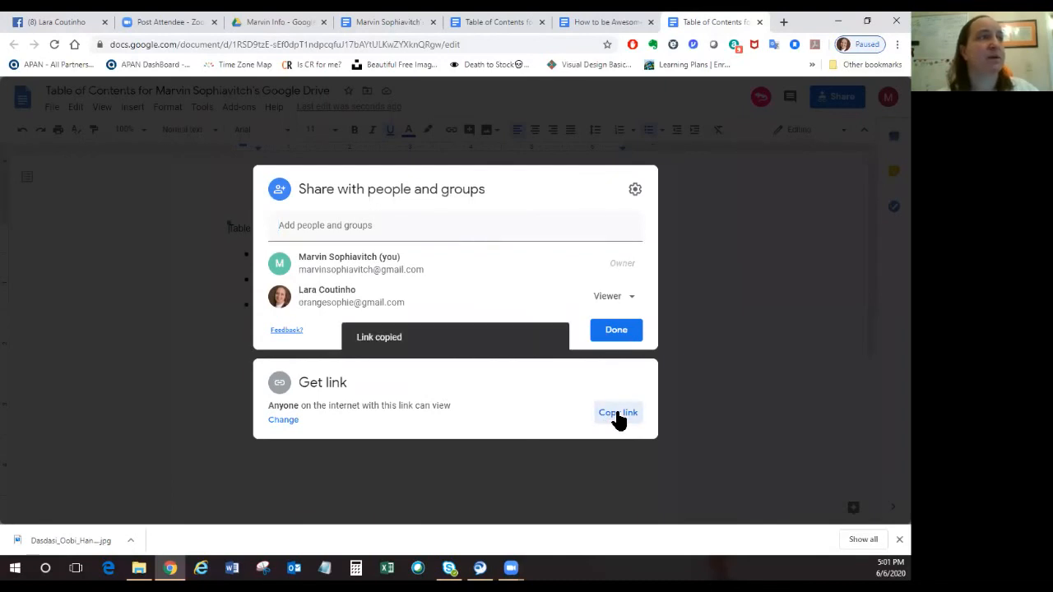
click(44, 27)
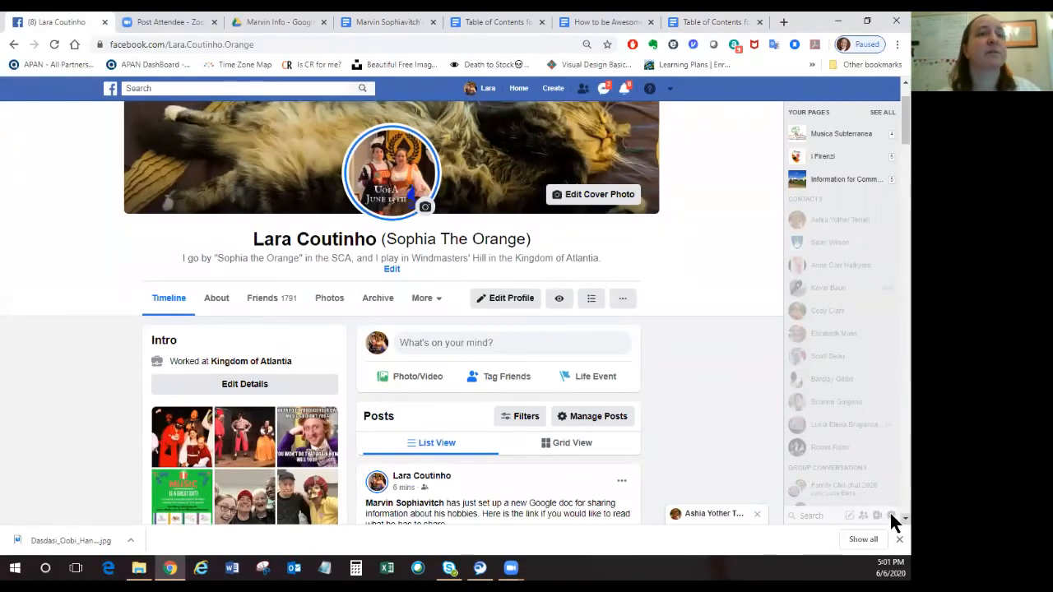
scroll(889, 512, down, 2)
click(905, 518)
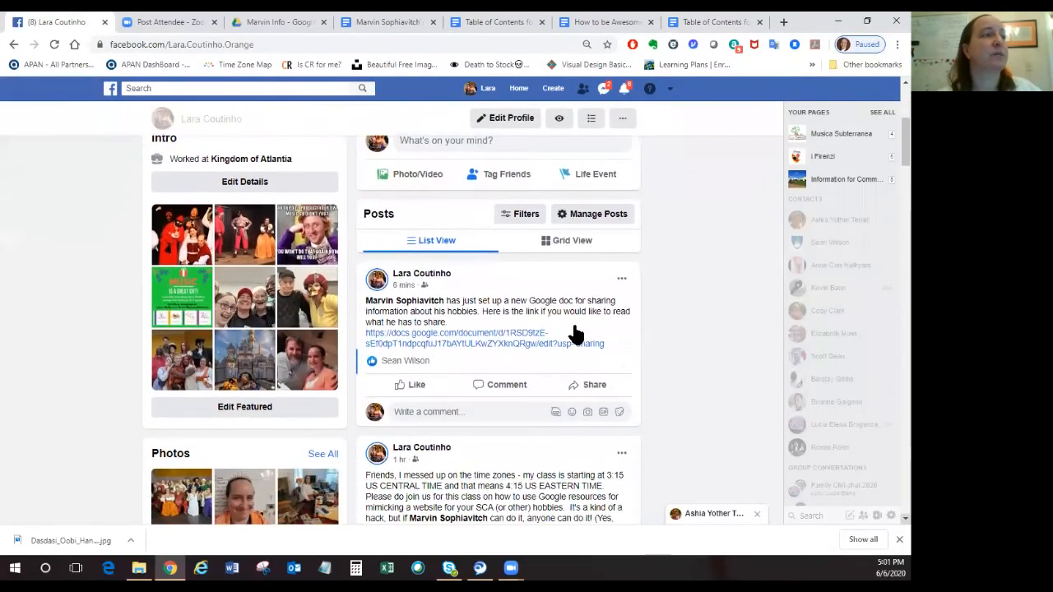
click(621, 280)
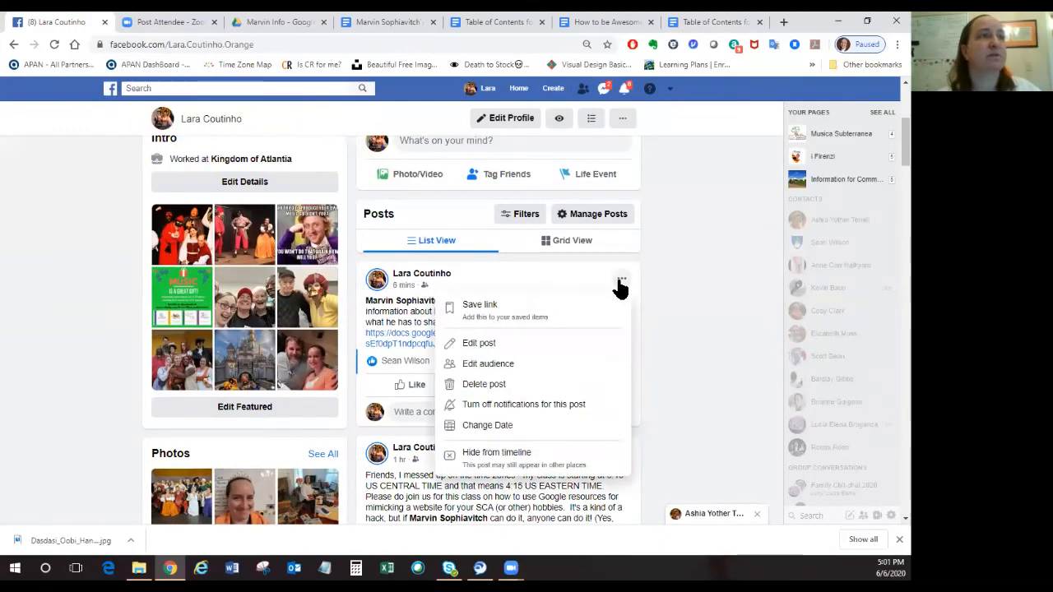
click(478, 345)
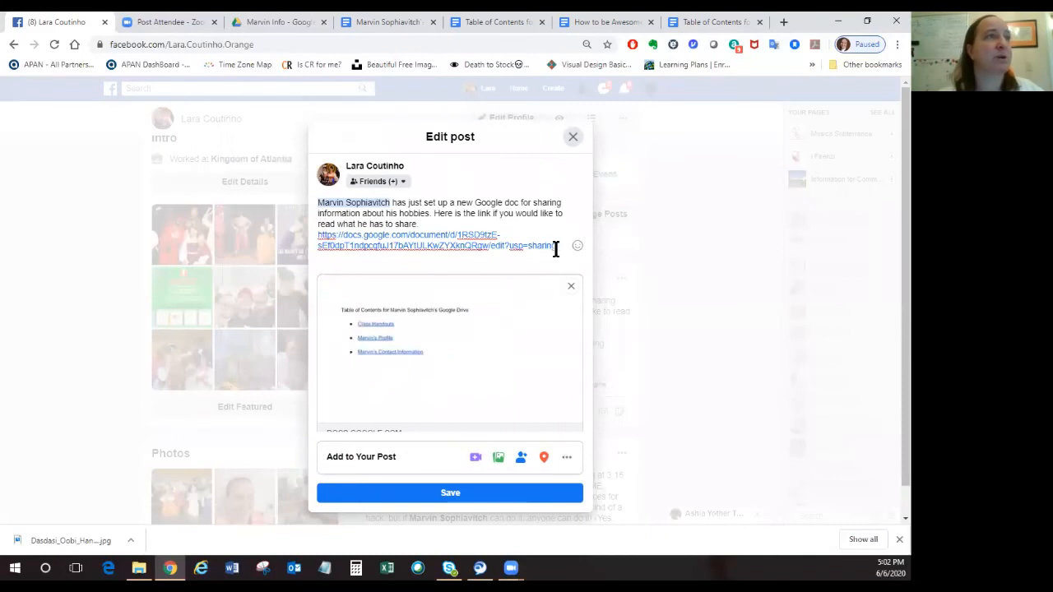
Replace the link in the Facebook post with the copied one, remove the attached link preview, and save the post.
drag(557, 245, 315, 235)
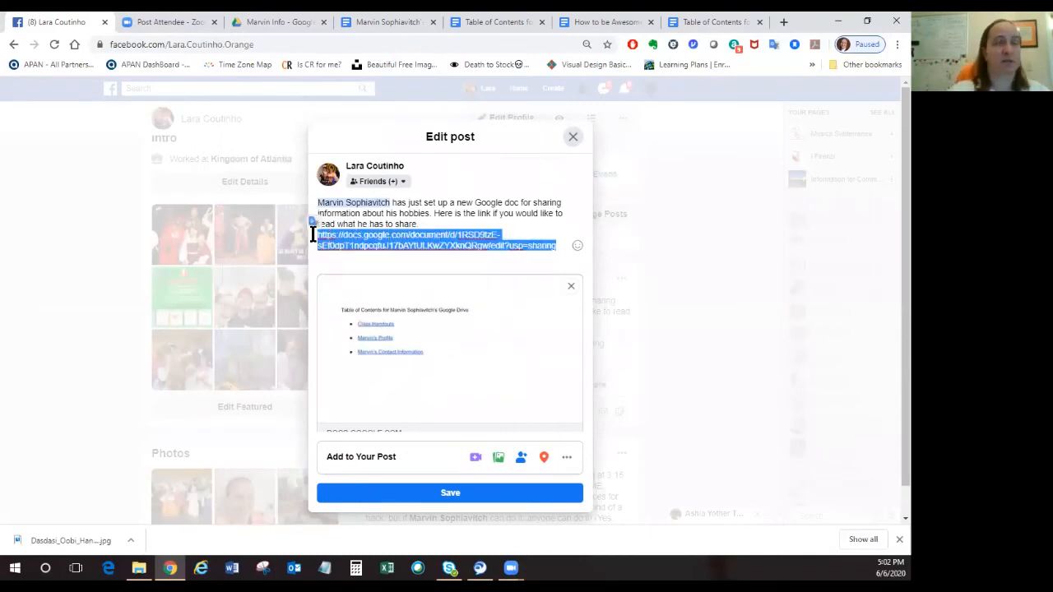
key(BackSpace)
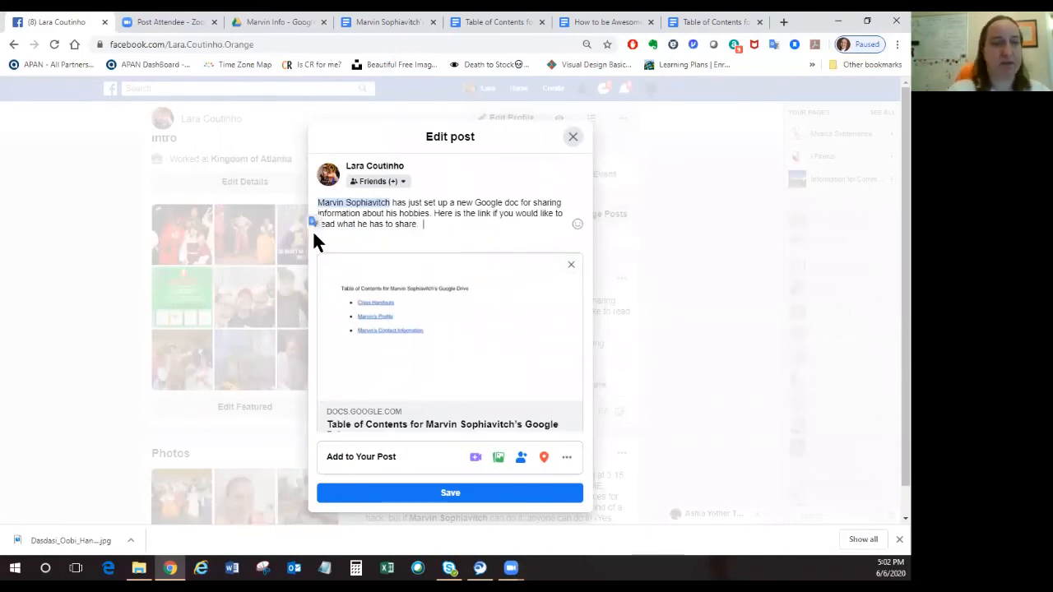
key(ctrl+v)
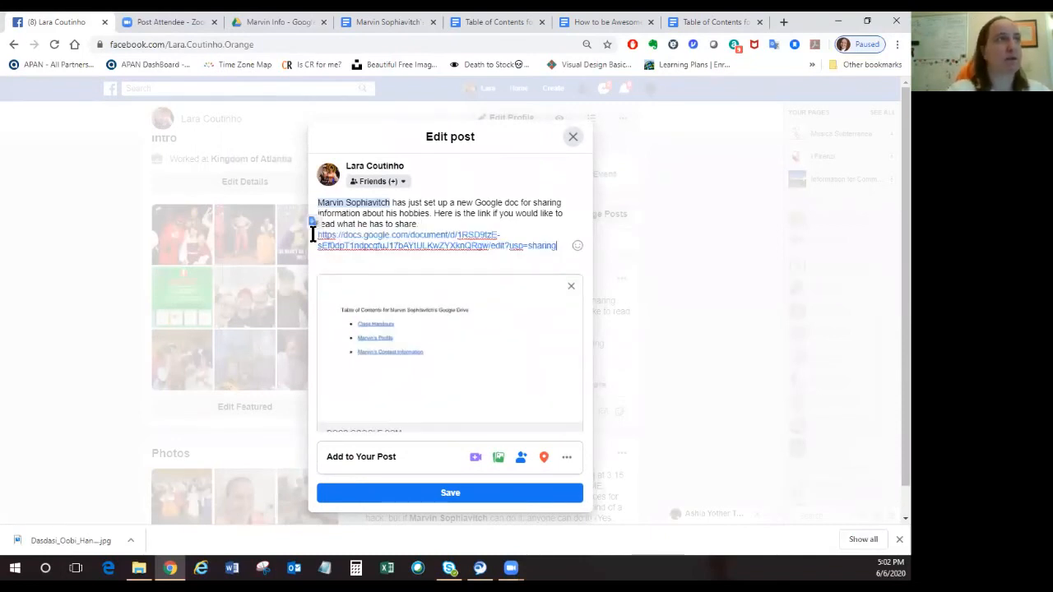
click(570, 286)
click(500, 419)
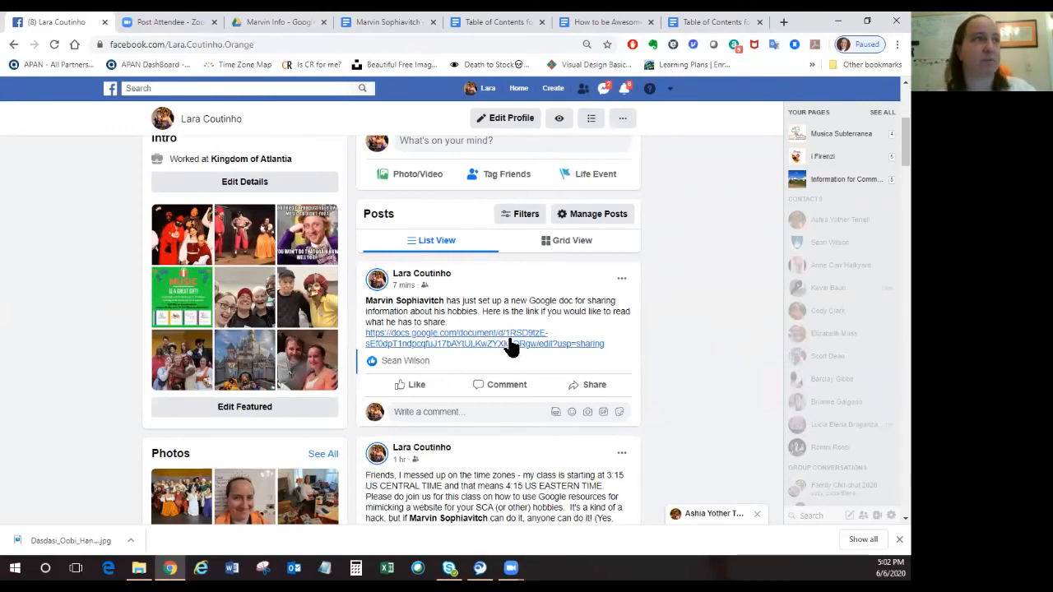
Return to the table of contents document to dismiss its sharing settings, and close the profile document.
click(699, 22)
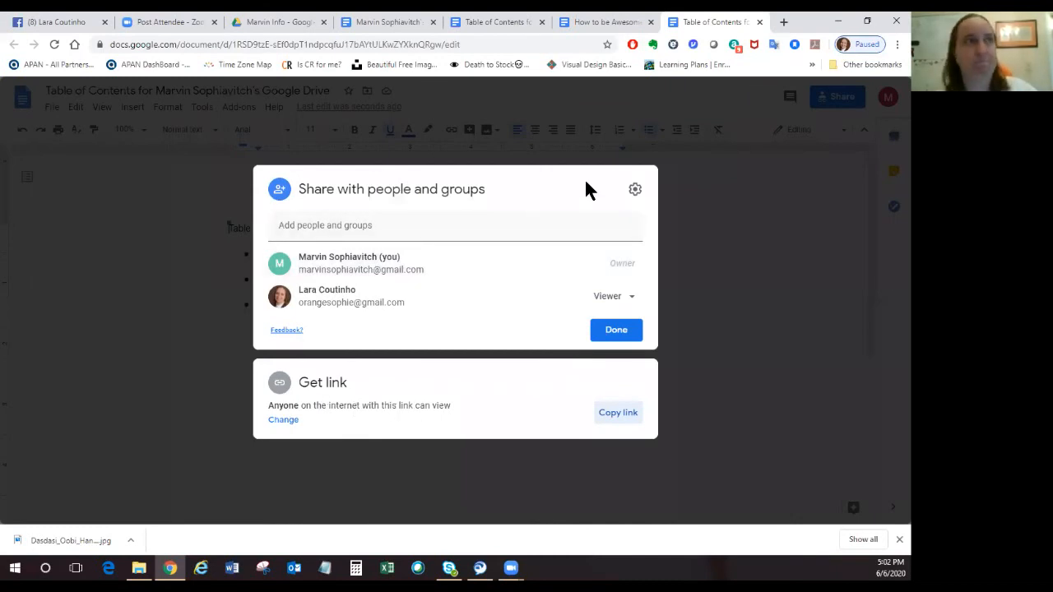
click(617, 336)
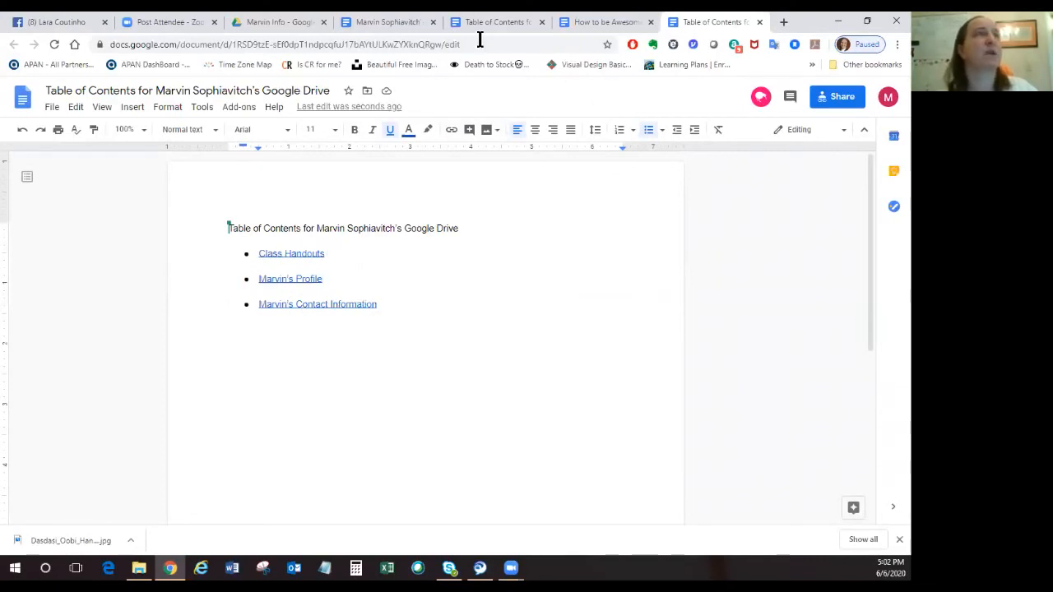
click(398, 24)
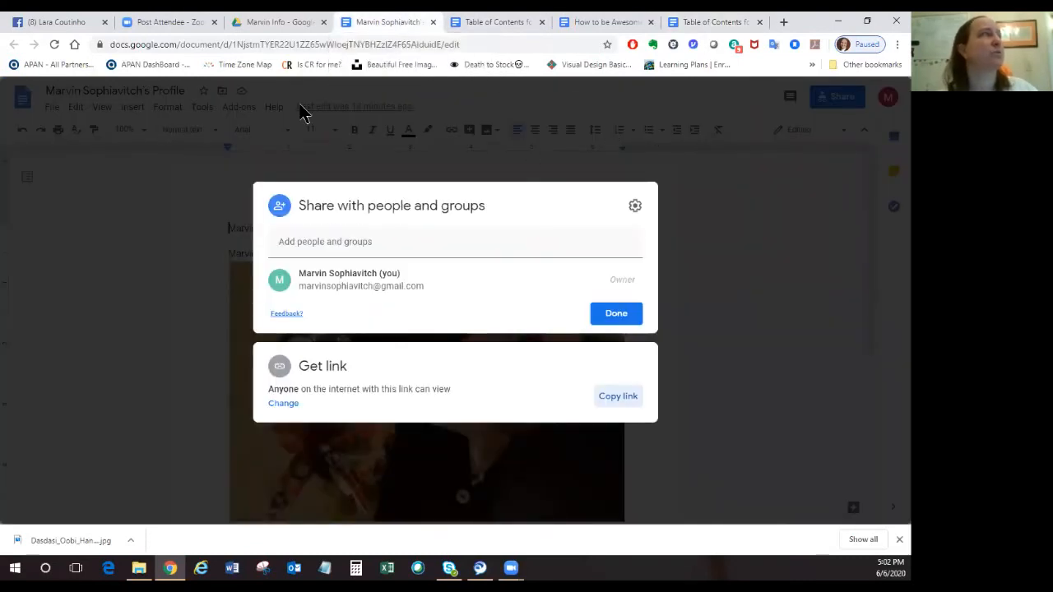
click(433, 22)
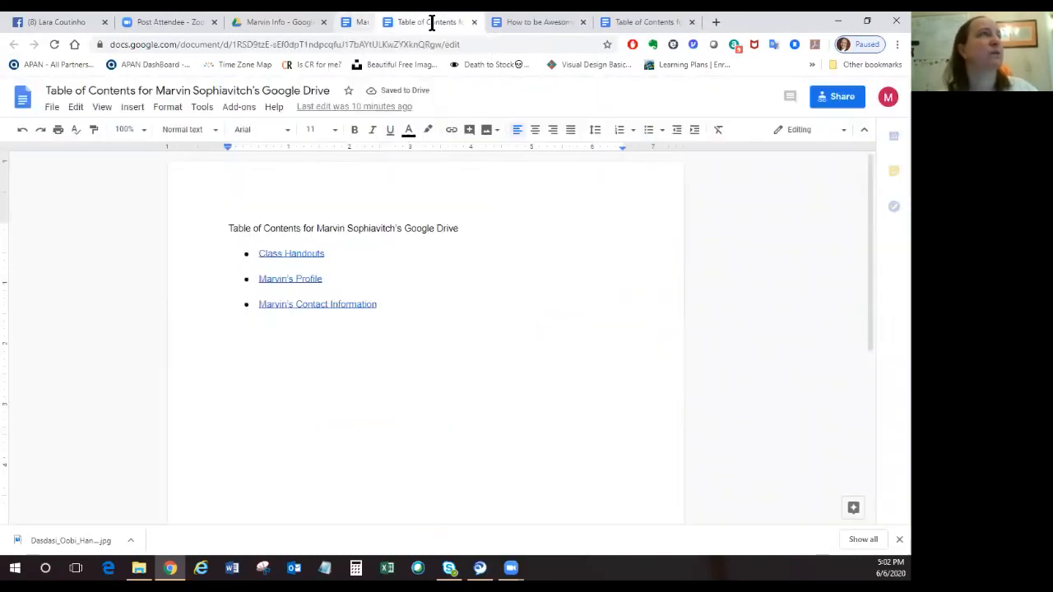
Reopen the table of contents document from My Drive in Google Drive and copy its sharing link.
click(260, 24)
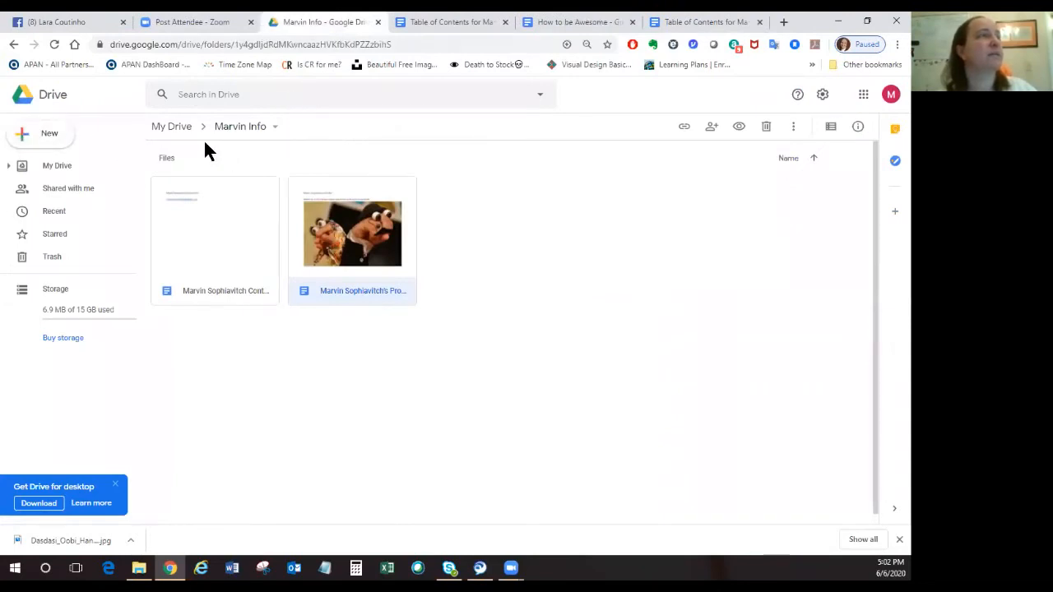
click(176, 135)
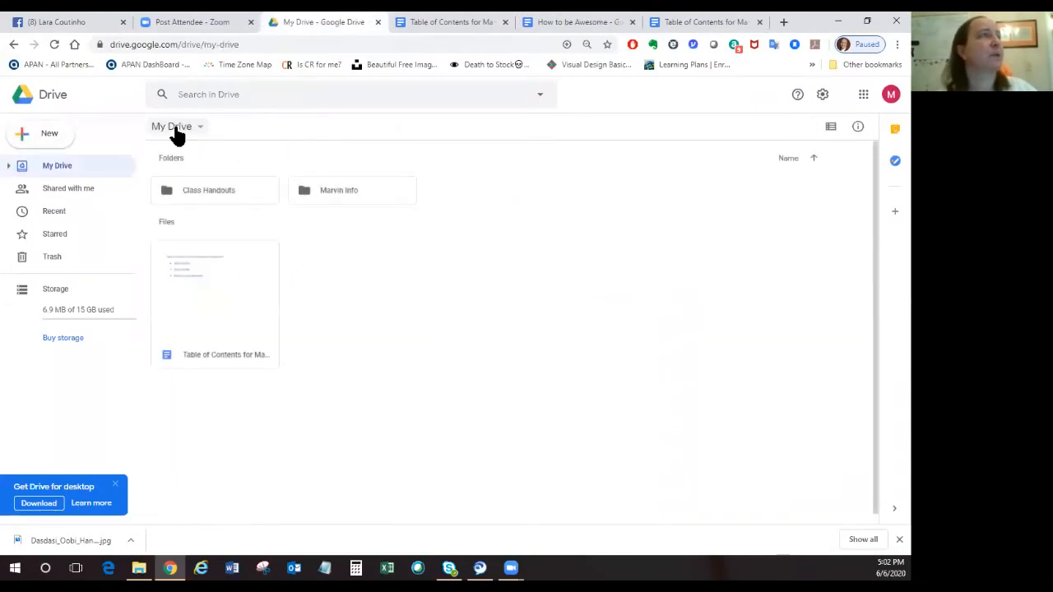
double_click(199, 308)
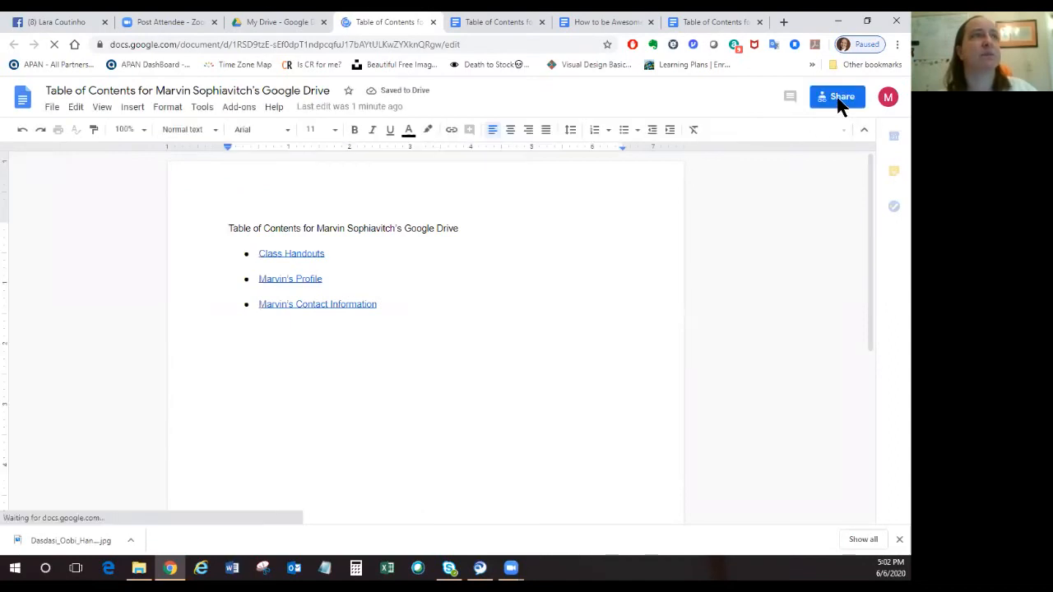
click(841, 101)
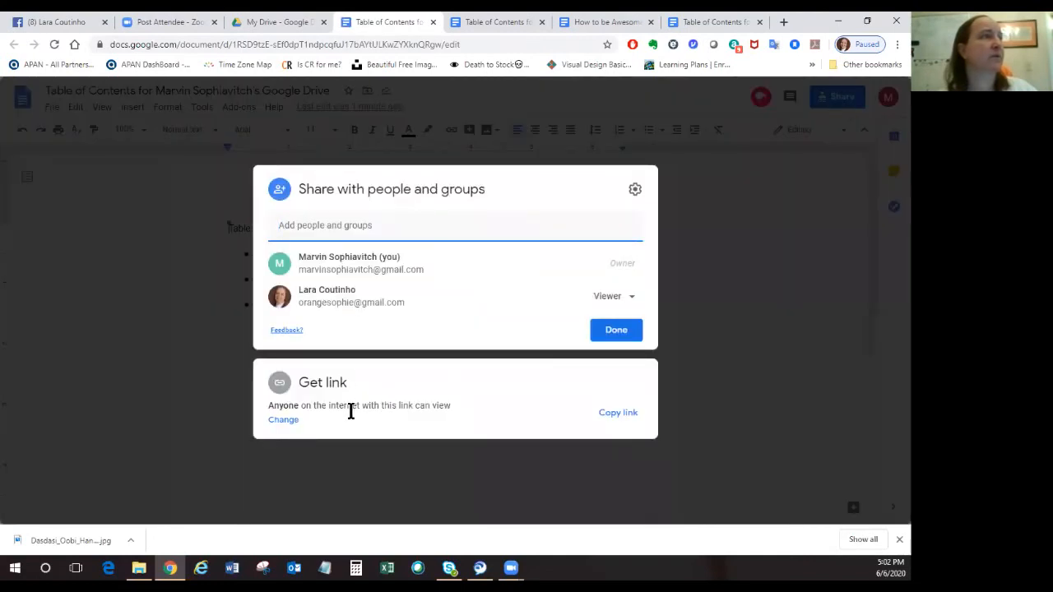
click(616, 414)
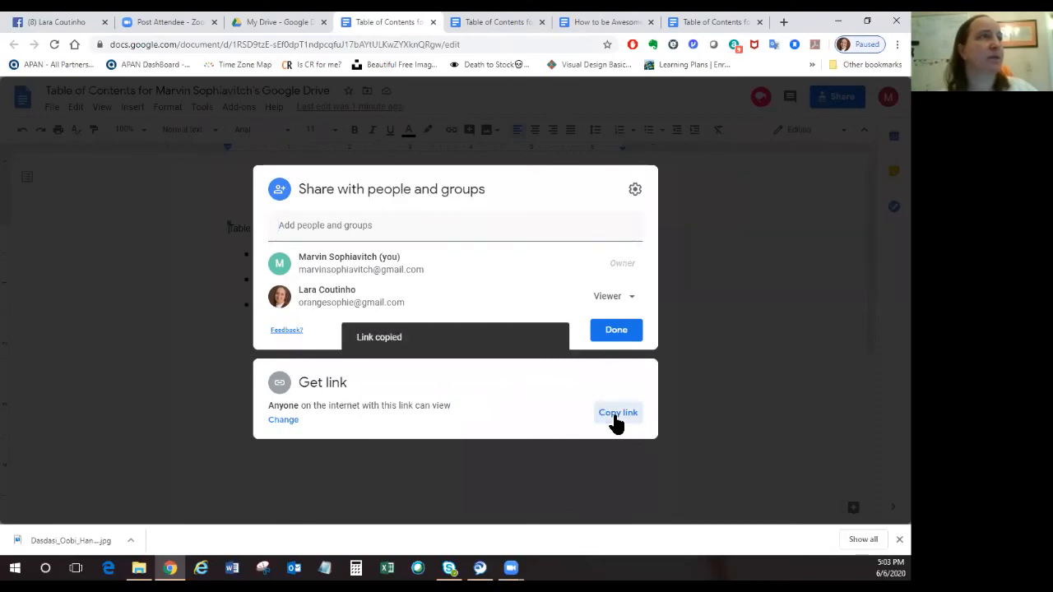
click(691, 222)
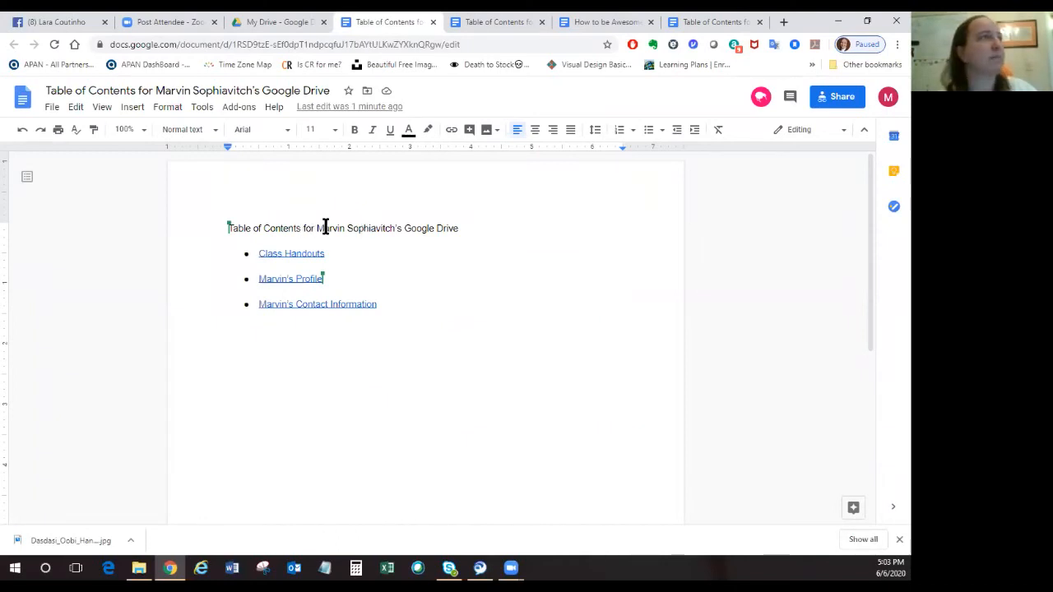
Check the post on Facebook, return to the reopened table of contents document, and copy its sharing link again.
click(51, 25)
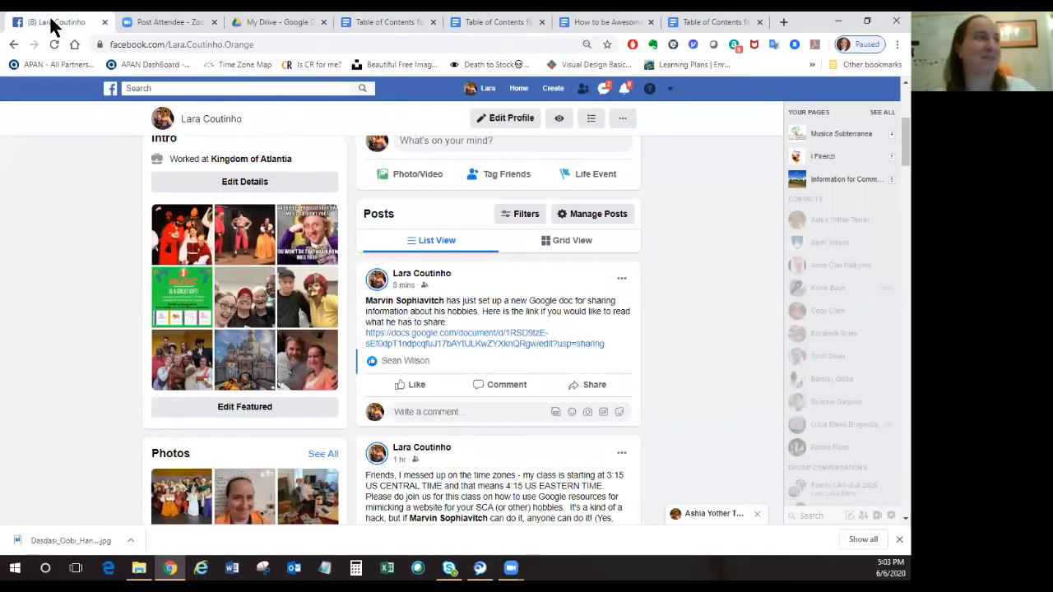
click(386, 22)
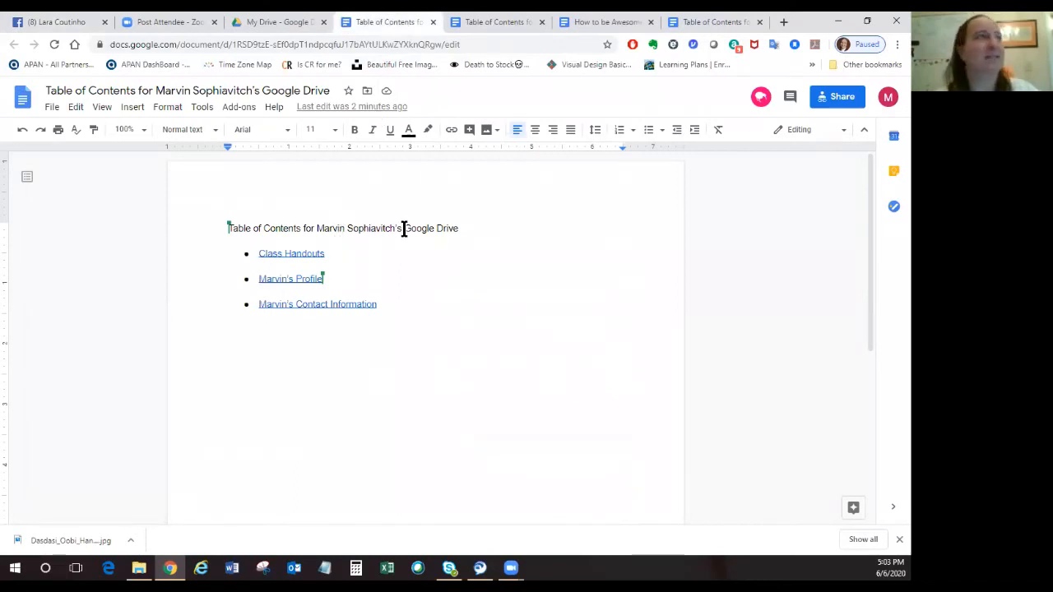
click(839, 97)
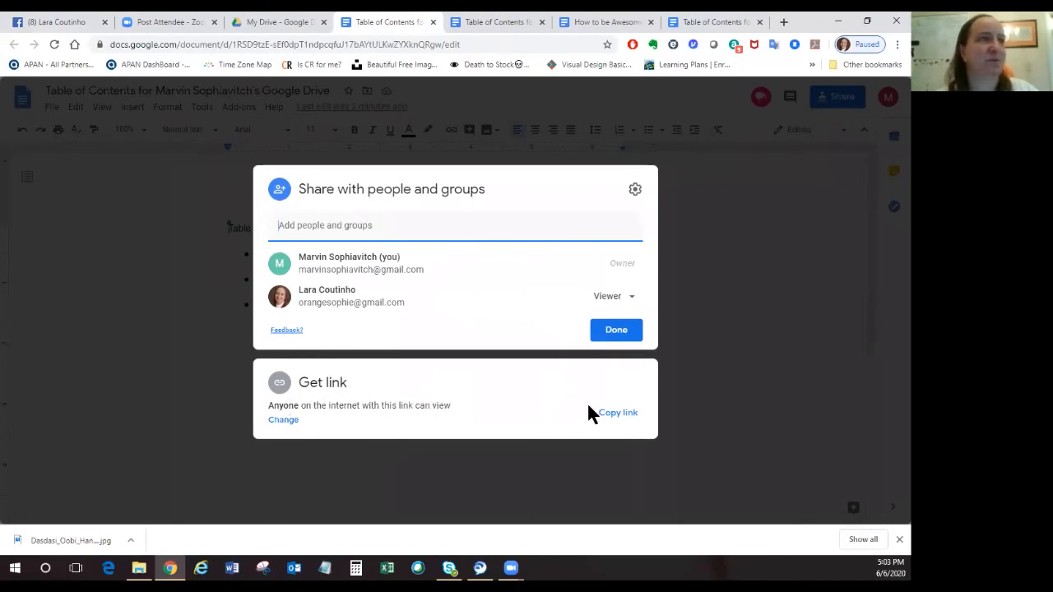
click(614, 413)
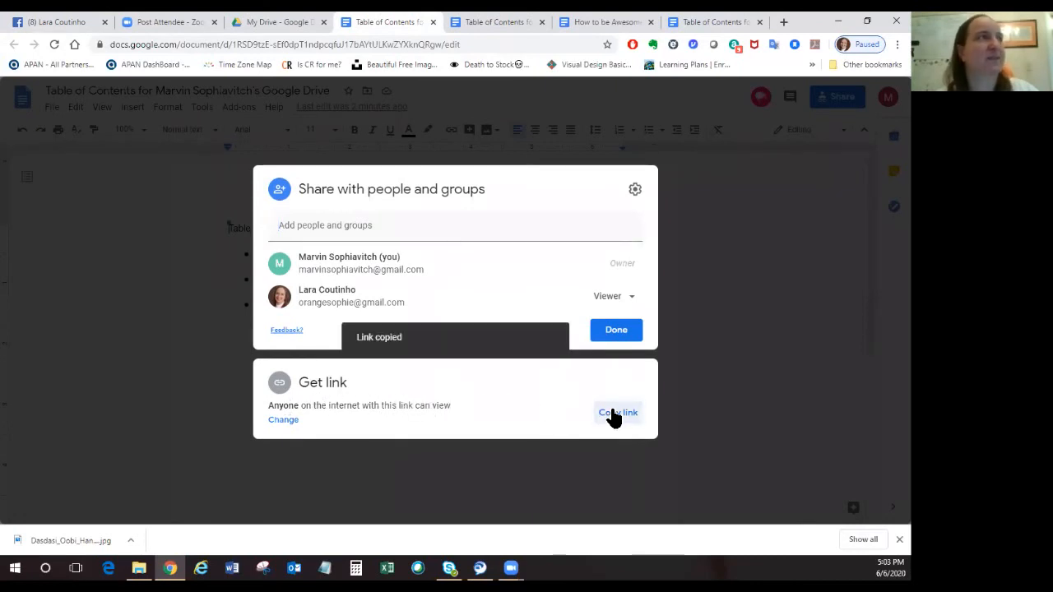
Edit the Facebook post again to remove its link preview and replace the link with the newly copied one, and save it.
click(51, 20)
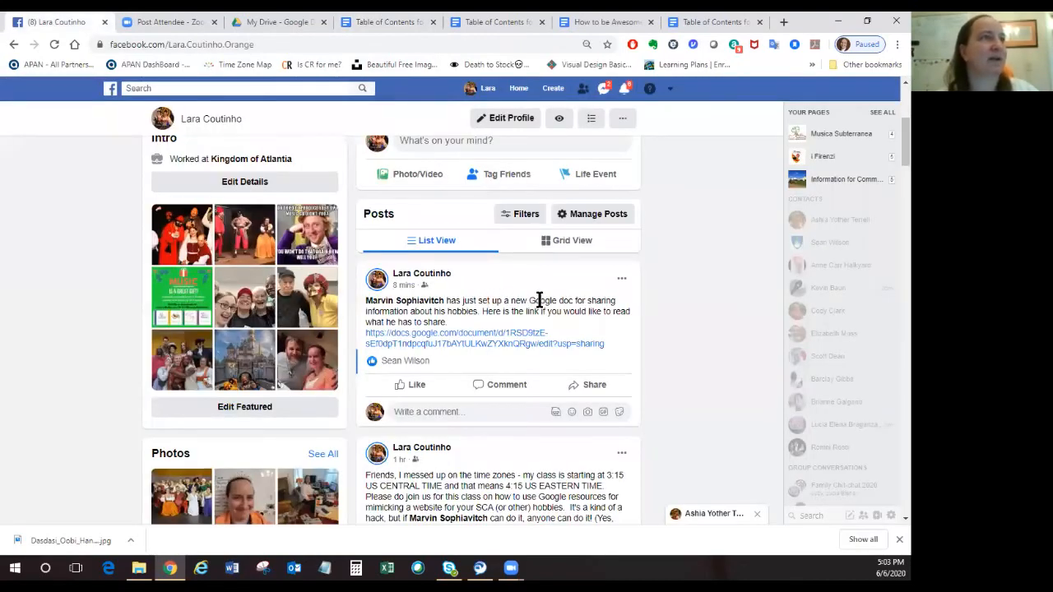
click(623, 280)
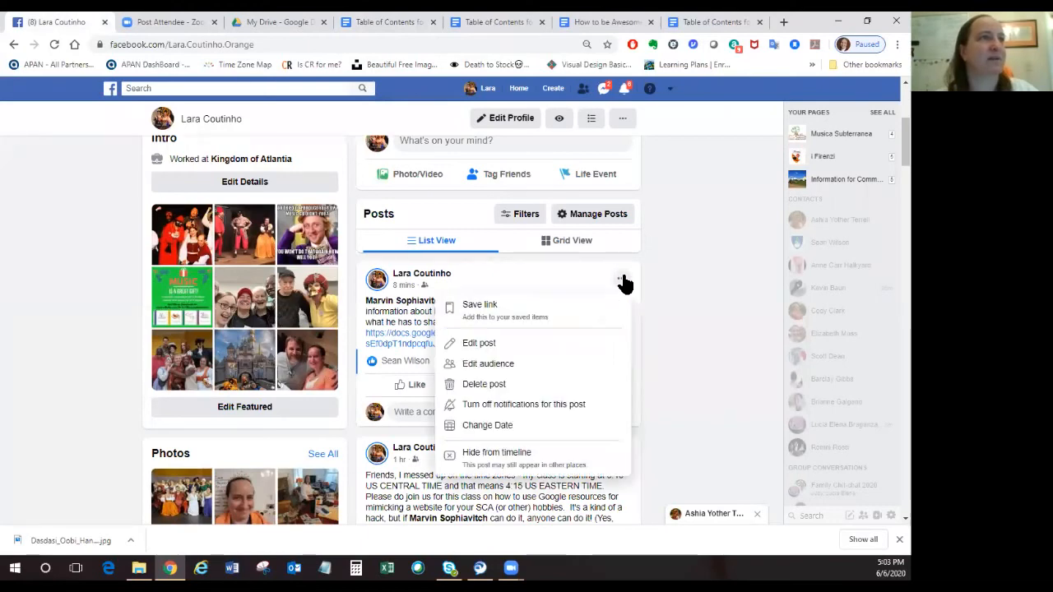
click(490, 346)
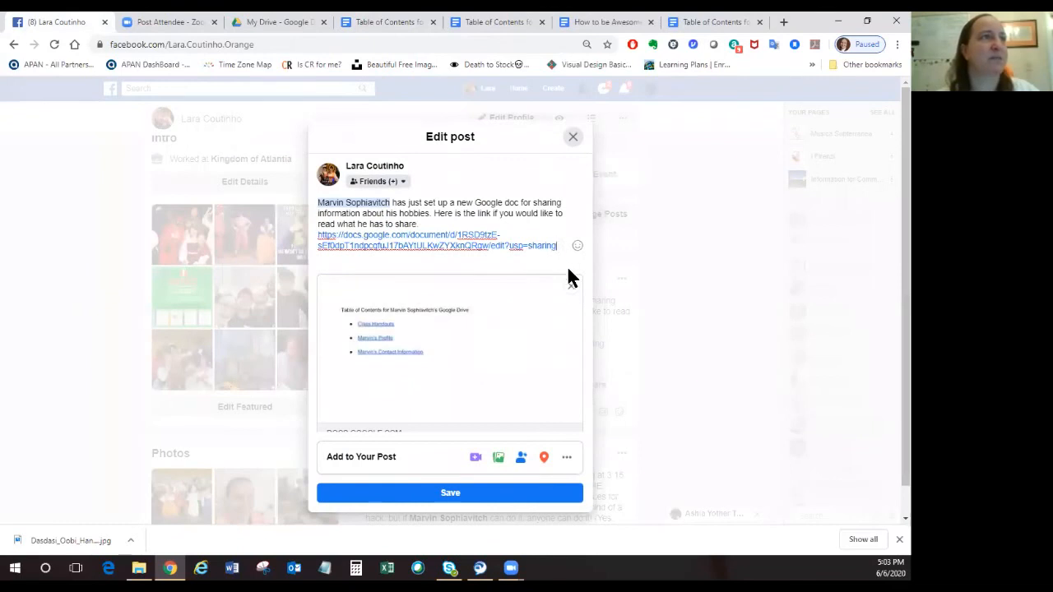
click(571, 286)
drag(560, 283, 310, 276)
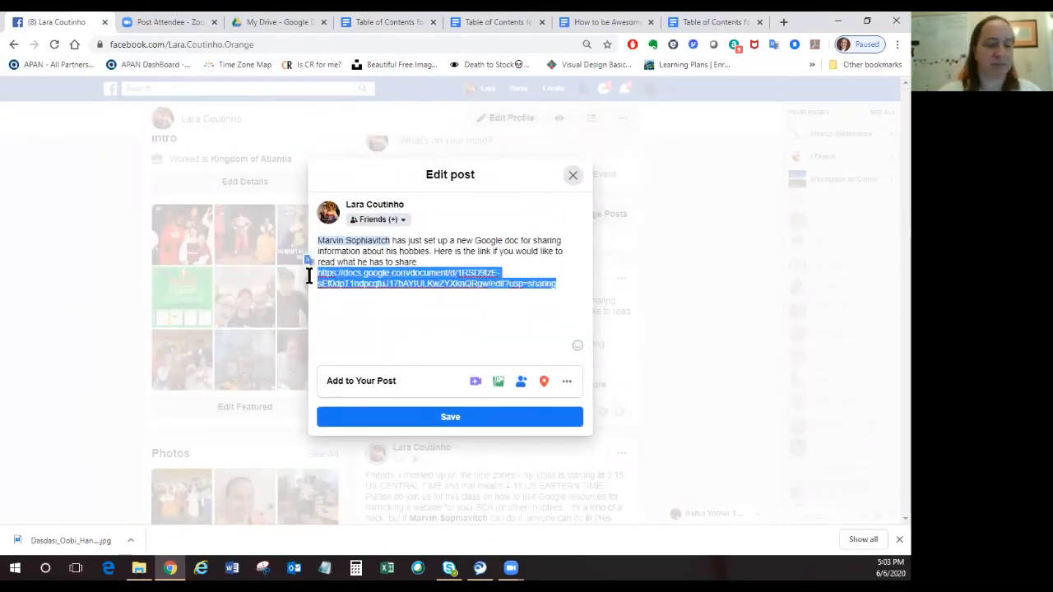
click(310, 276)
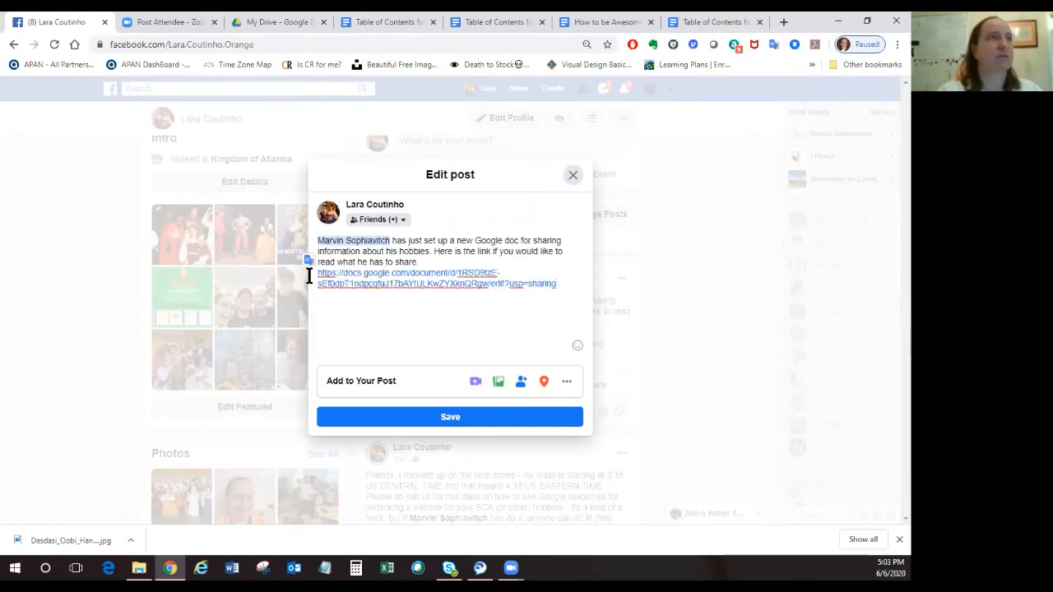
click(439, 418)
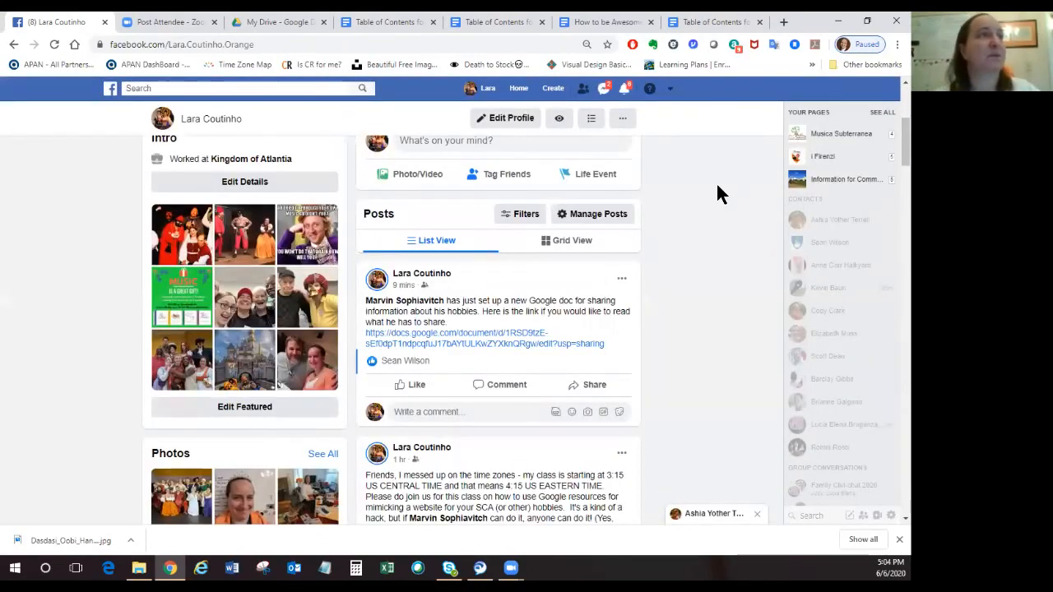
Close the duplicate table of contents documents and "How to be Awesome", and dismiss the sharing settings on the remaining table of contents.
click(688, 21)
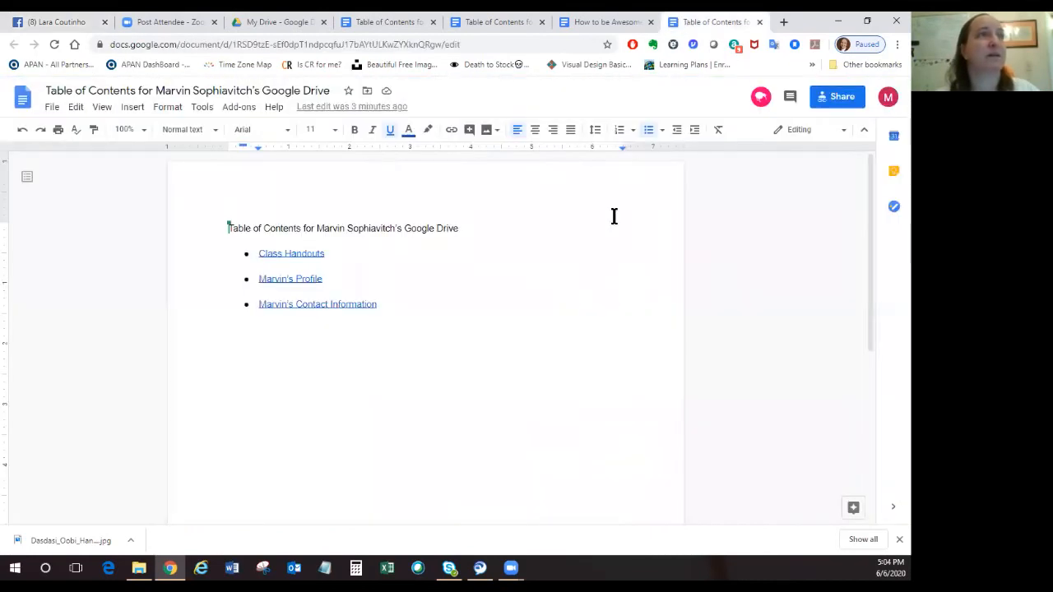
click(759, 22)
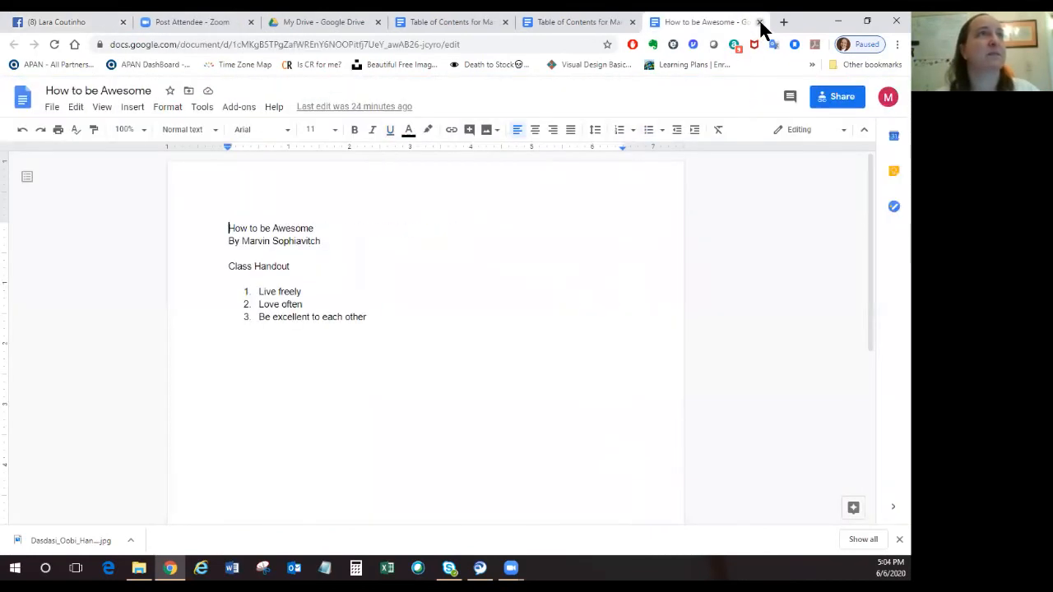
click(760, 22)
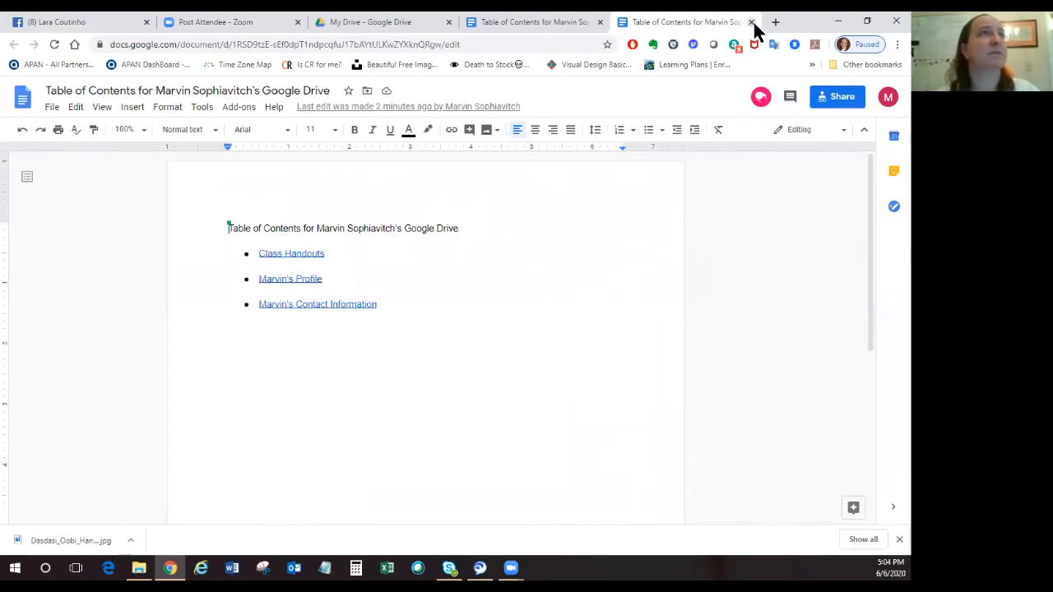
click(752, 23)
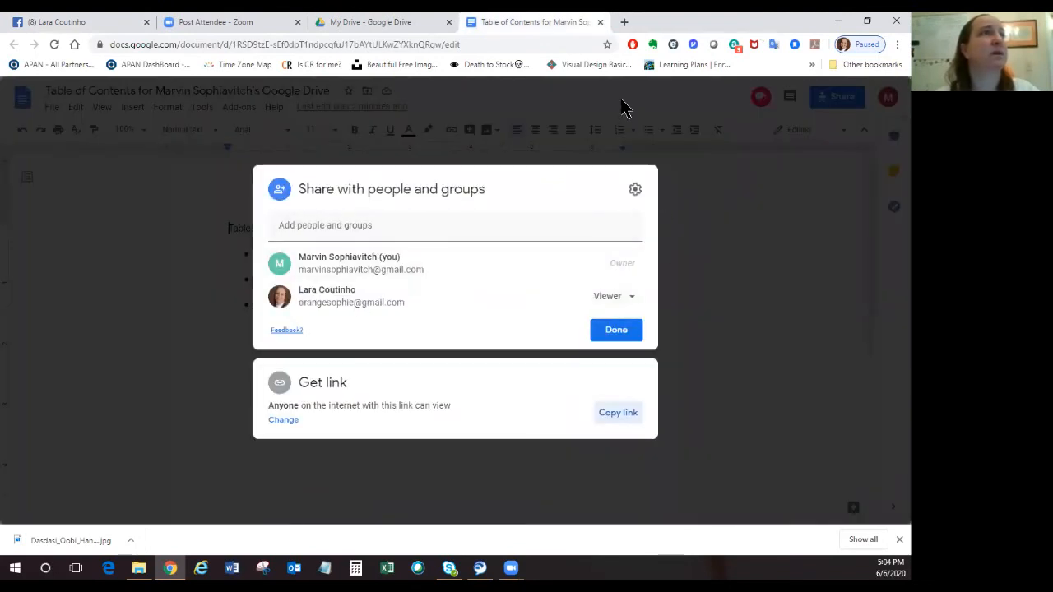
click(631, 330)
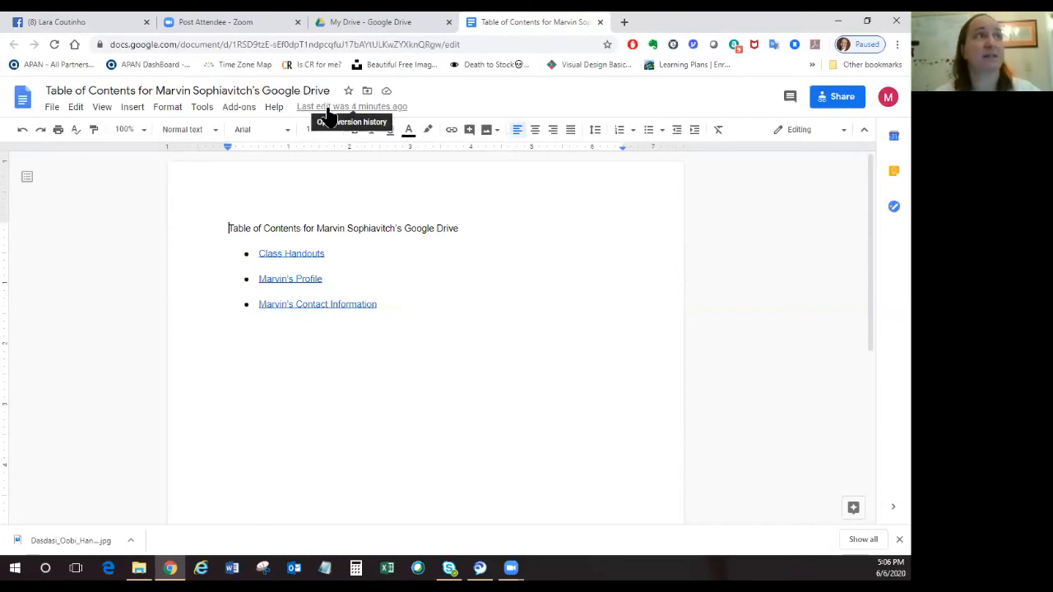
Review the version history of the table of contents document and return to My Drive.
click(380, 111)
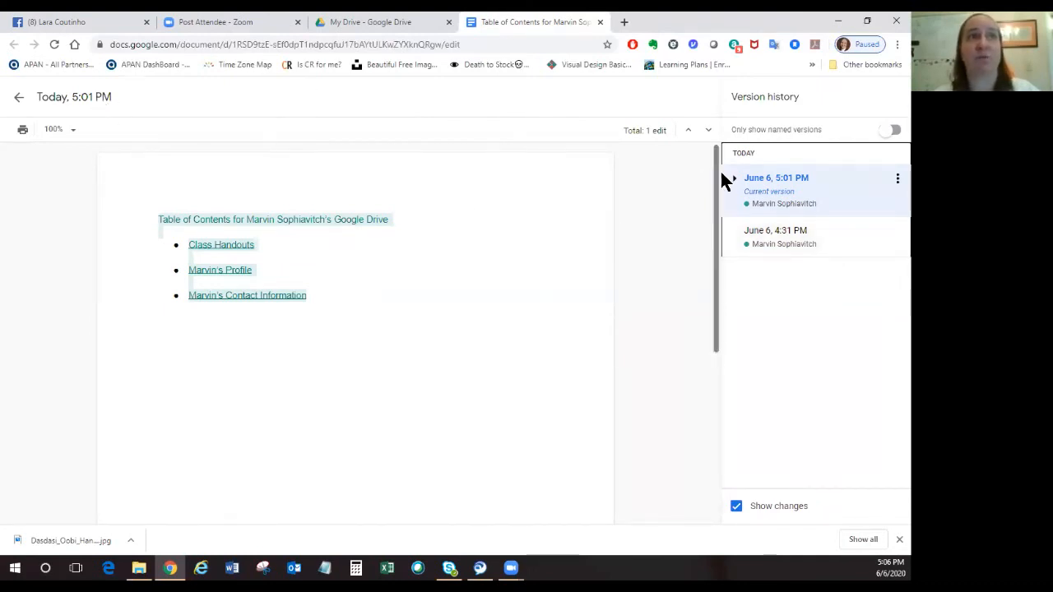
click(17, 98)
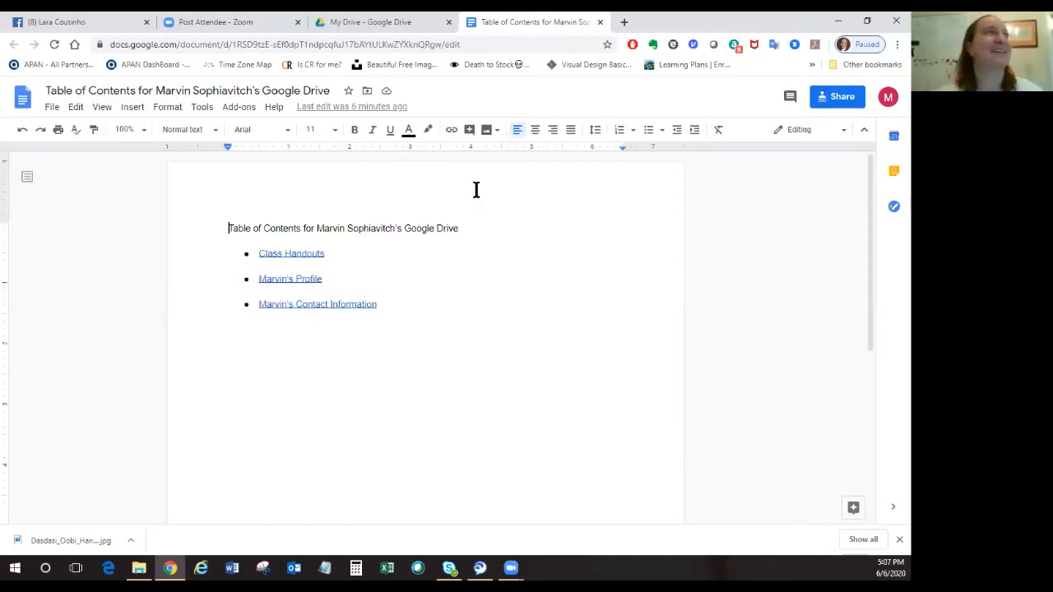
click(382, 22)
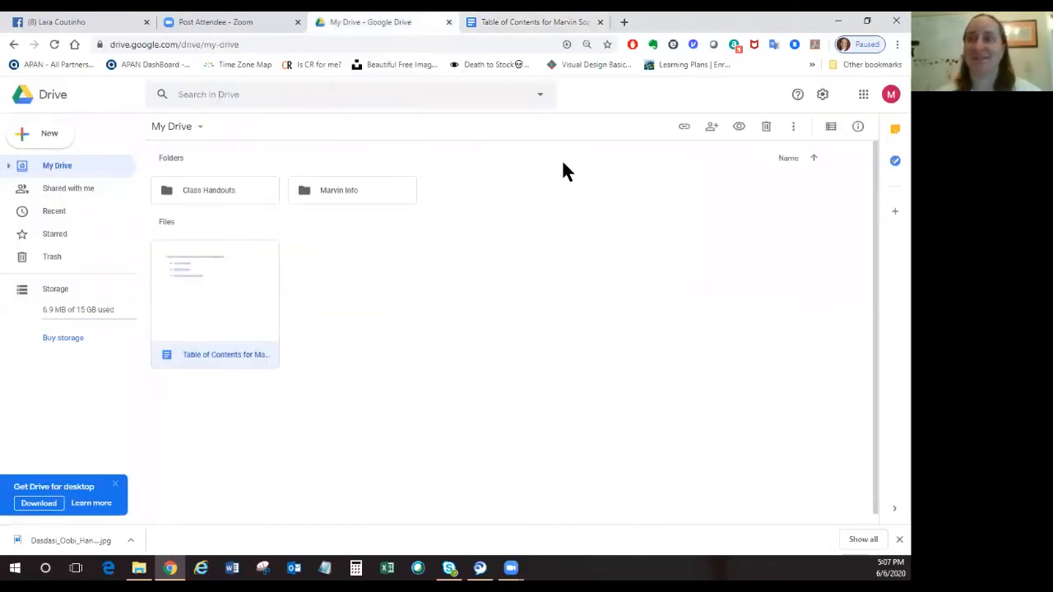
Open the Royal University of the Midrealm website at rum.midrealm.org in a new browser tab and copy its address.
click(625, 22)
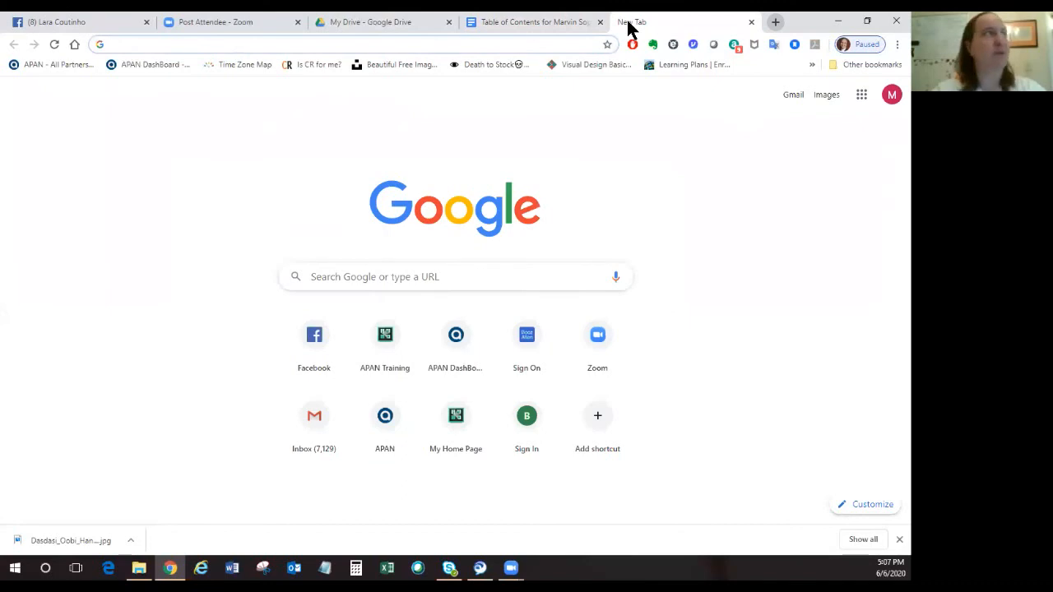
text(rum.midrealm.org)
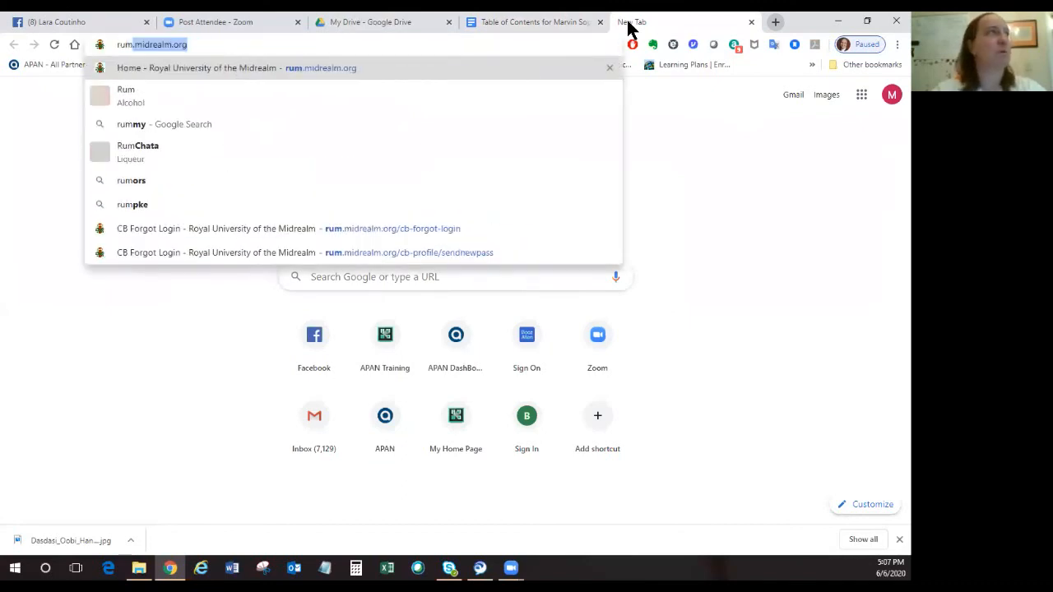
key(Return)
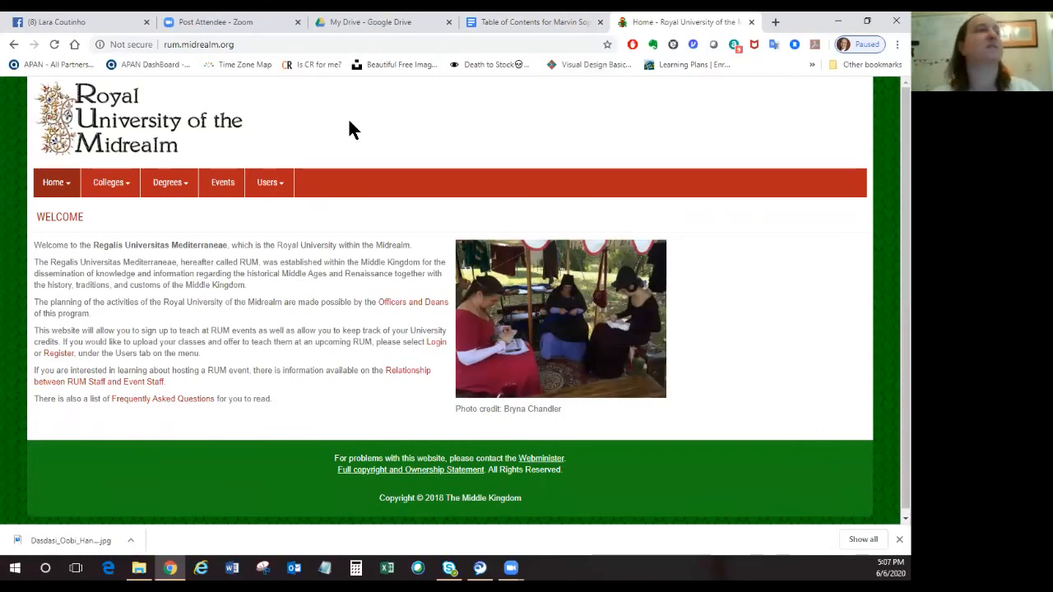
click(253, 44)
key(ctrl+c)
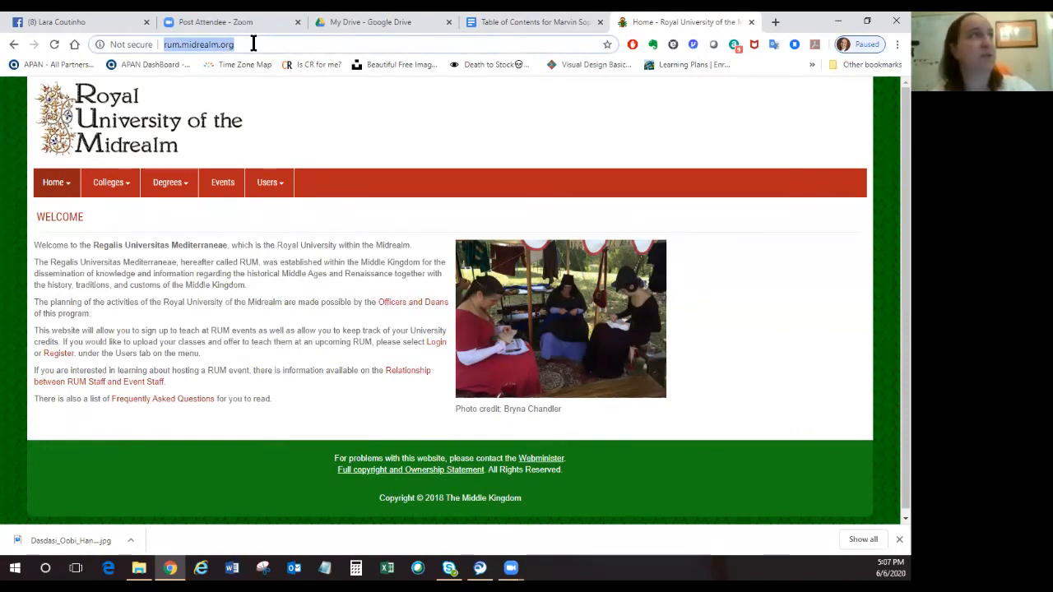
click(505, 30)
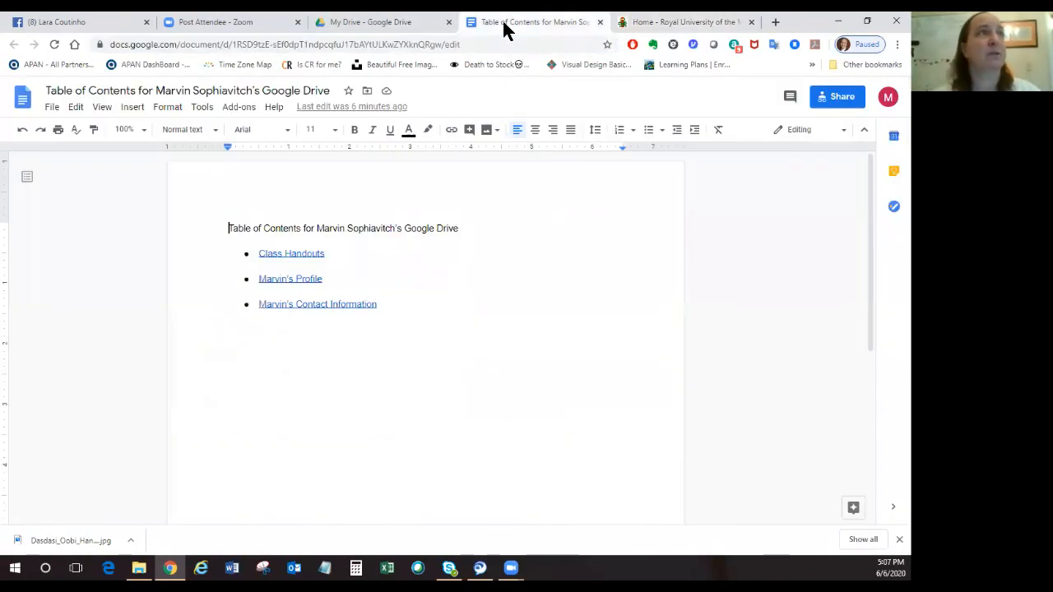
click(461, 308)
key(Return)
text(Marvi)
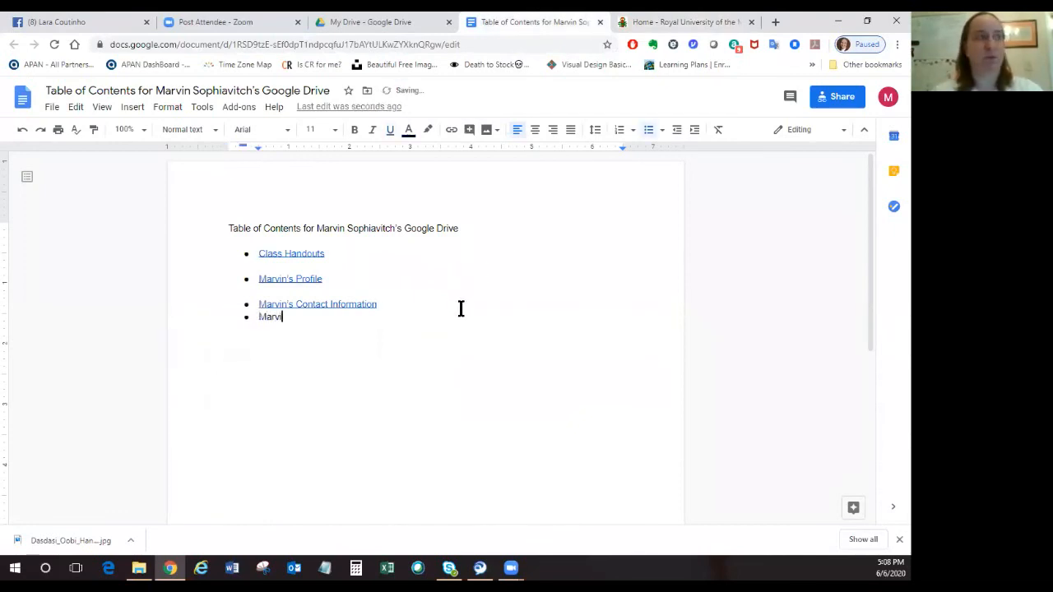
text(n's Recommended)
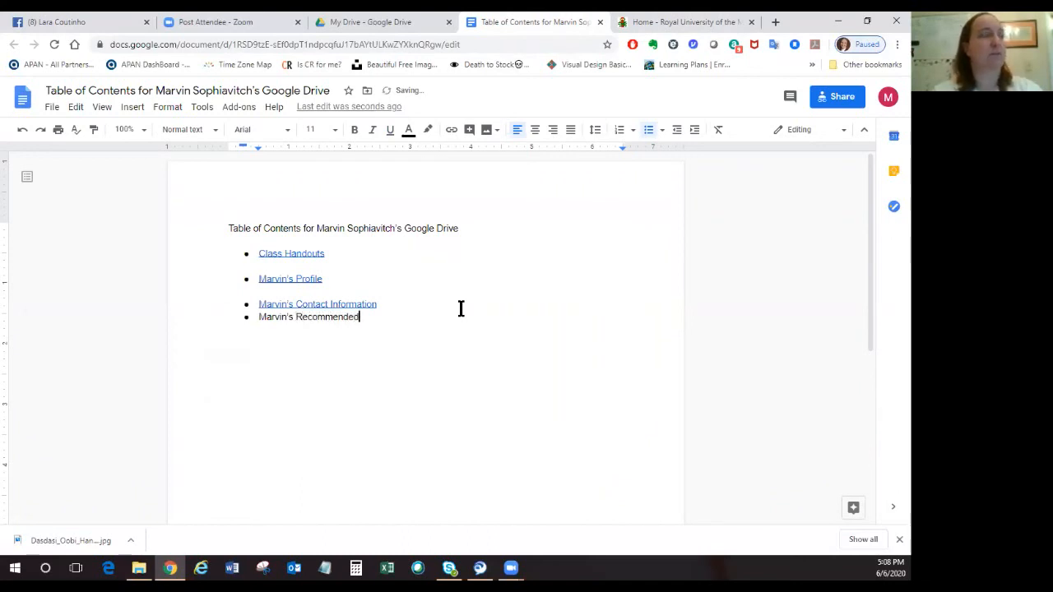
text( Lea)
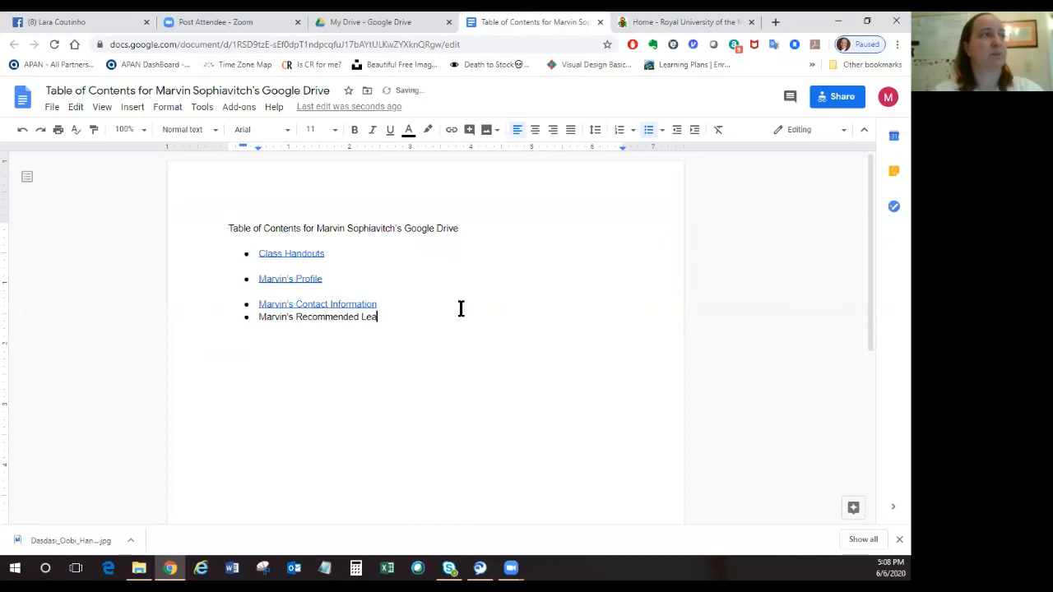
text(rning Systems:)
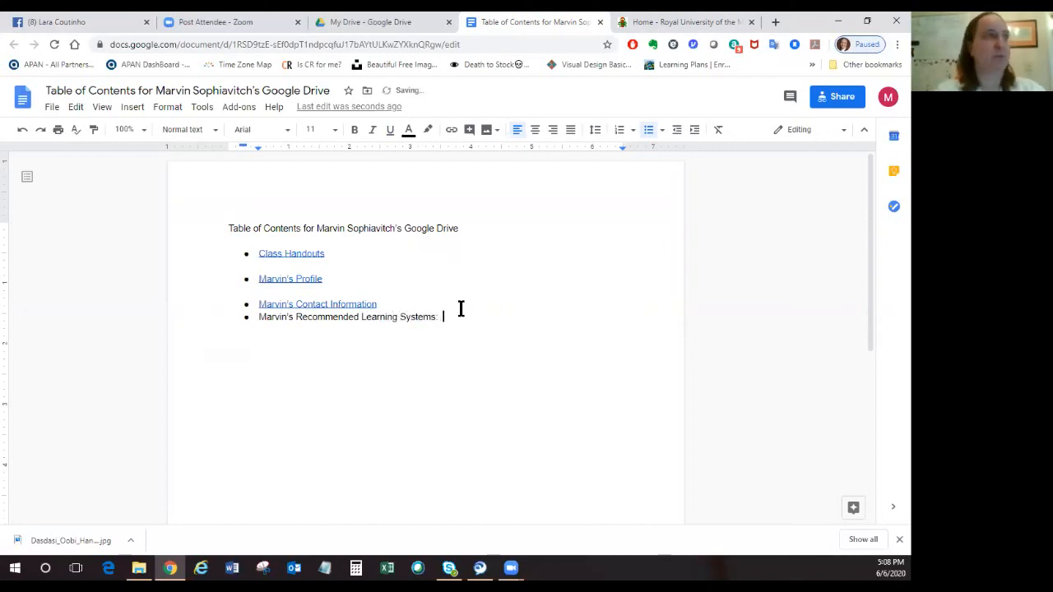
key(ctrl+v)
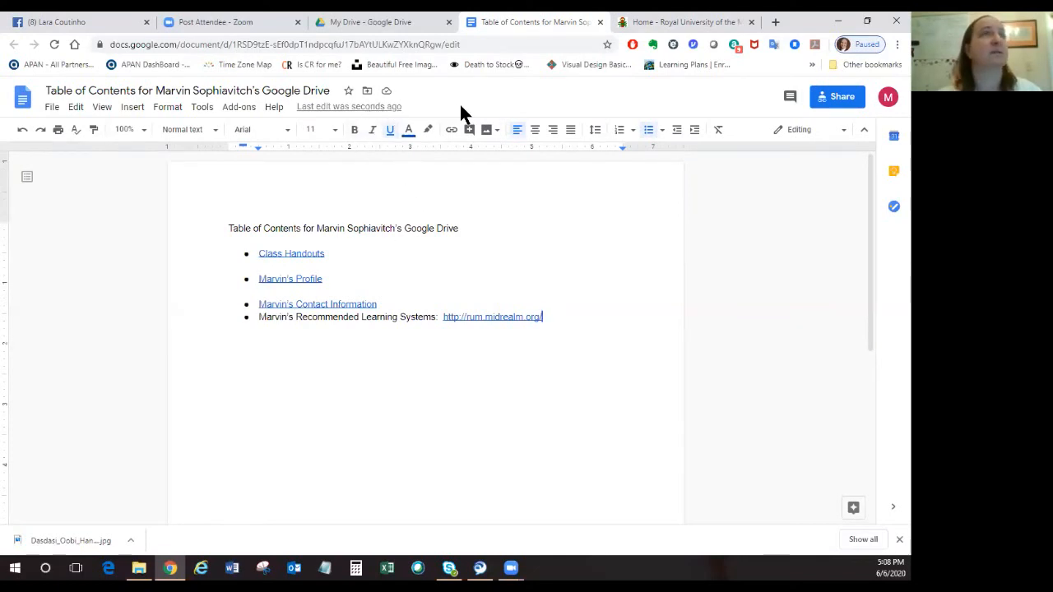
click(384, 108)
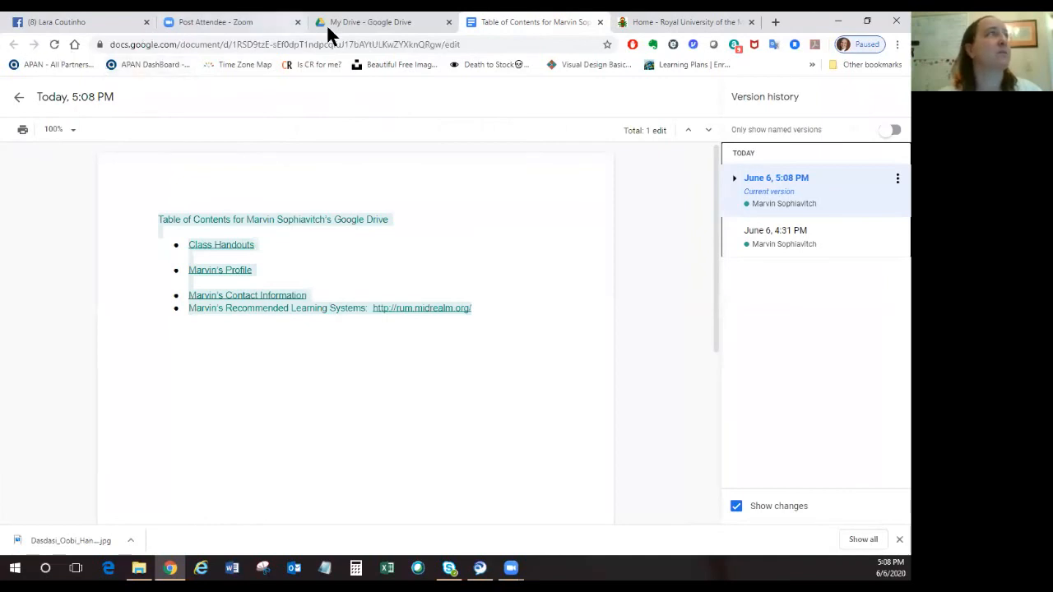
click(17, 102)
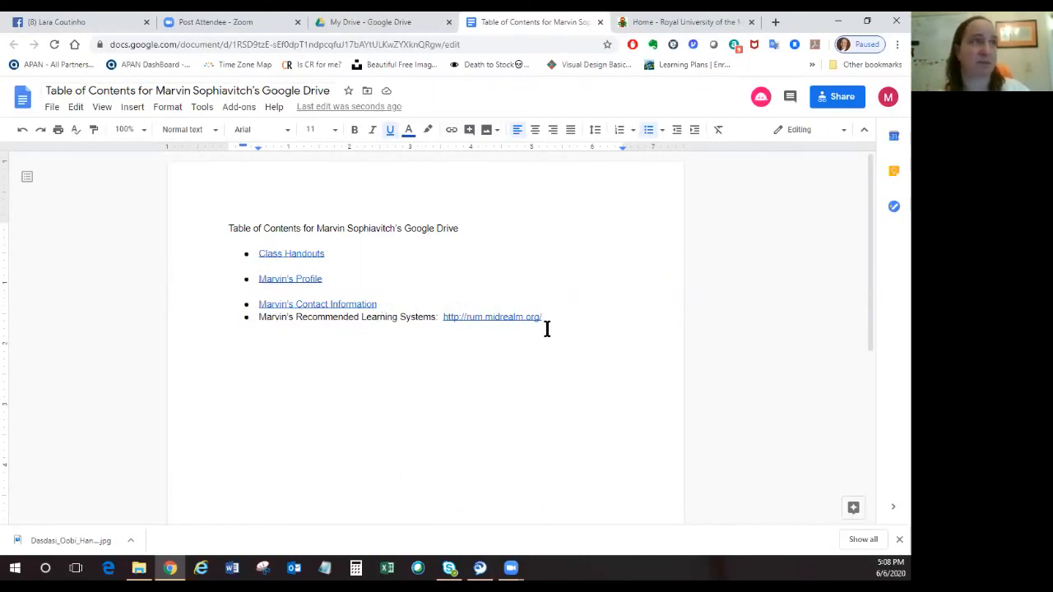
Create a new blank Google Docs document in My Drive.
click(374, 27)
click(47, 134)
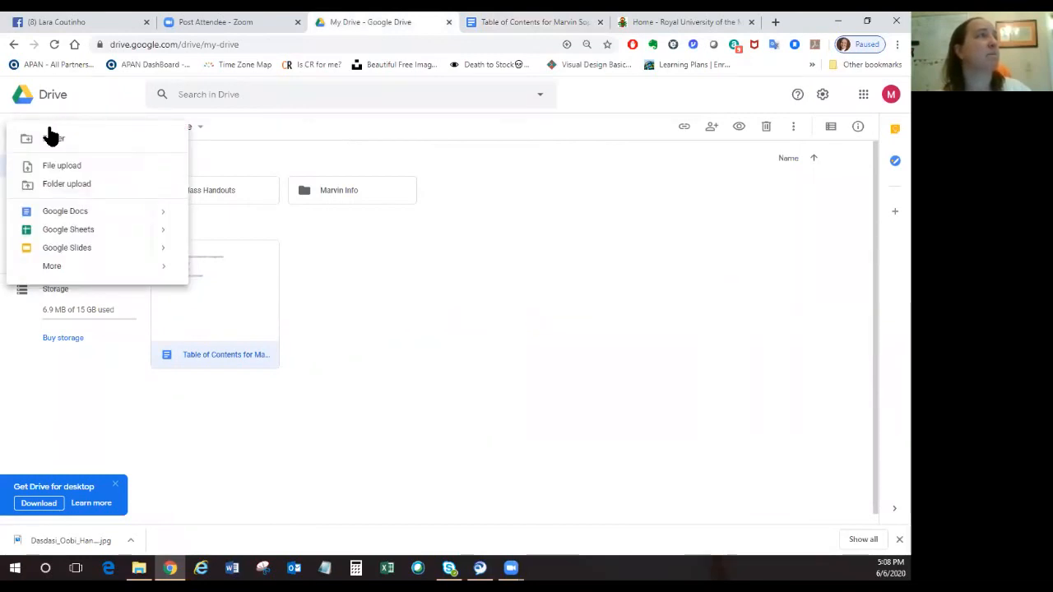
mouse_move(162, 218)
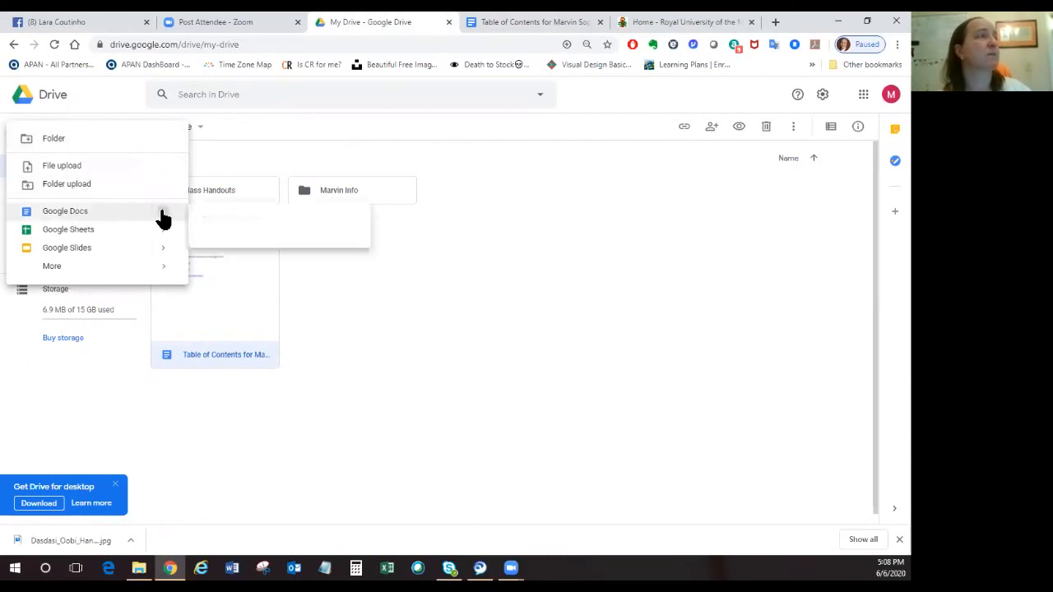
click(224, 222)
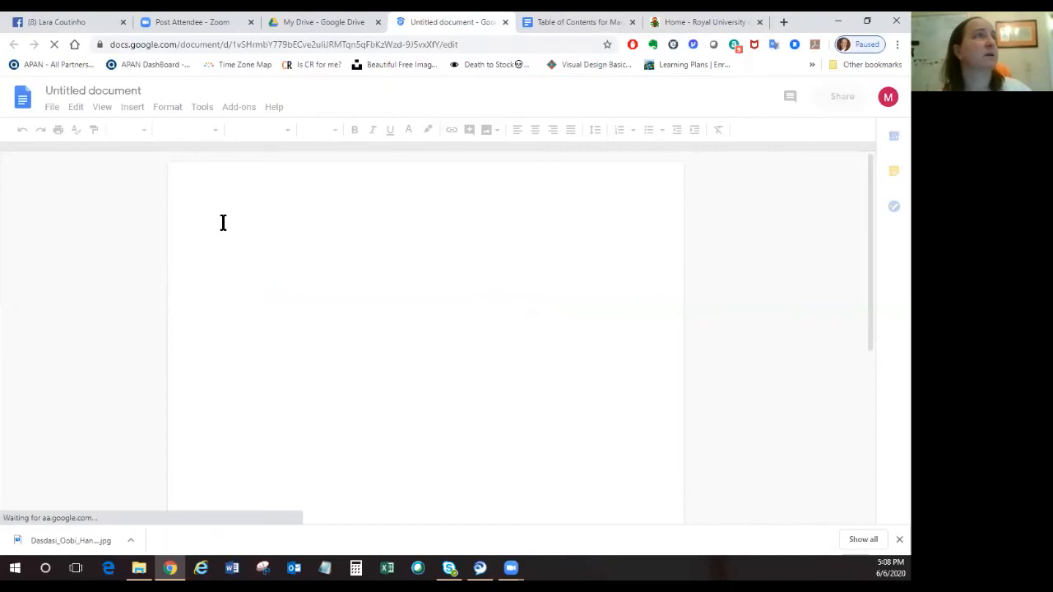
Enter a heading with the owner's first name in the possessive followed by "Recommended Links:" and leave a blank line below it.
text(Marvin)
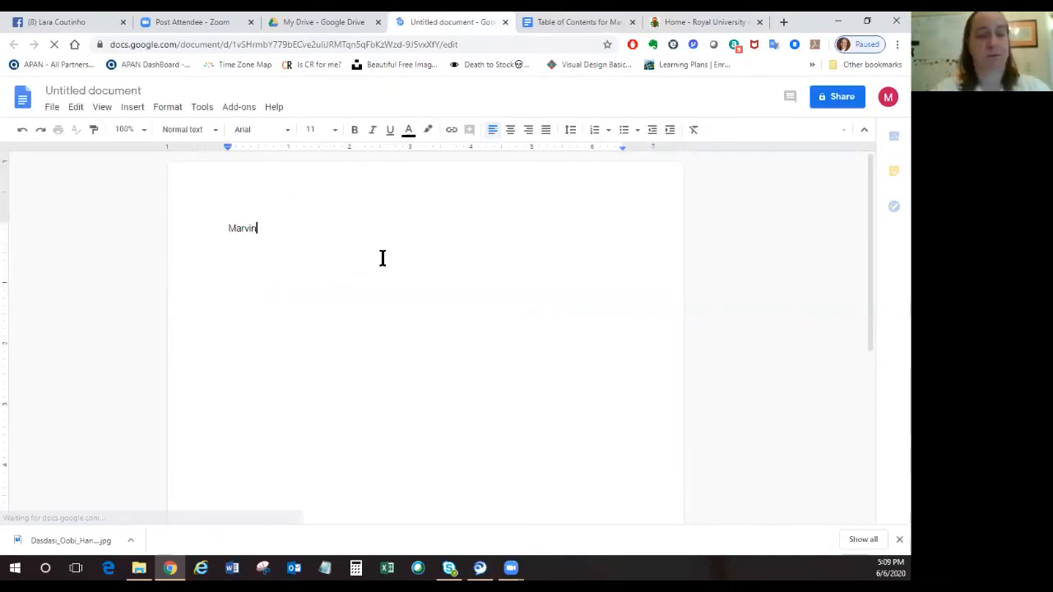
text('s Recom)
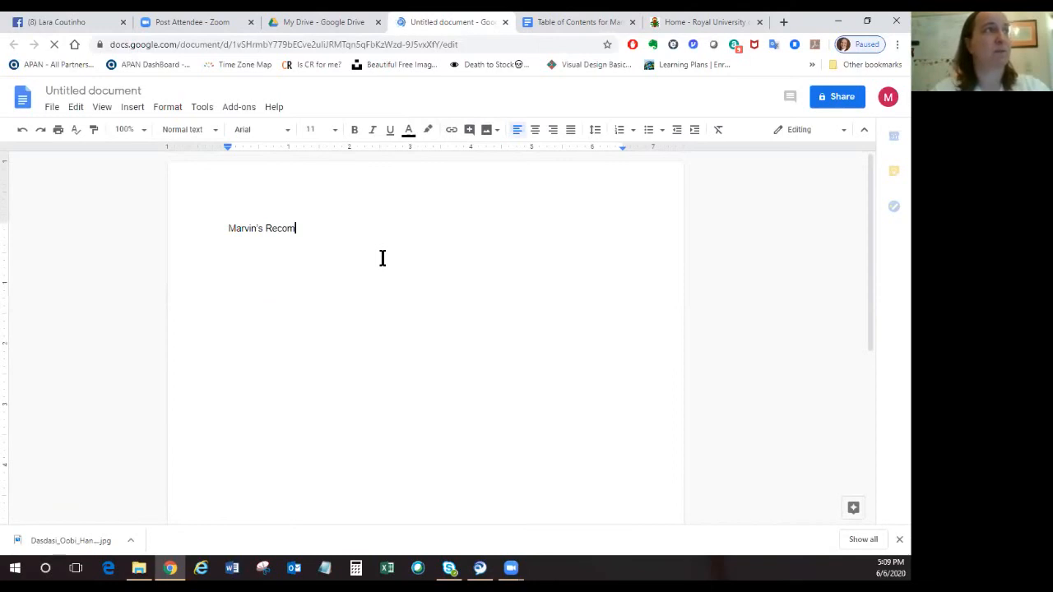
text(mended LInks)
key(BackSpace)
key(BackSpace)
key(BackSpace)
key(BackSpace)
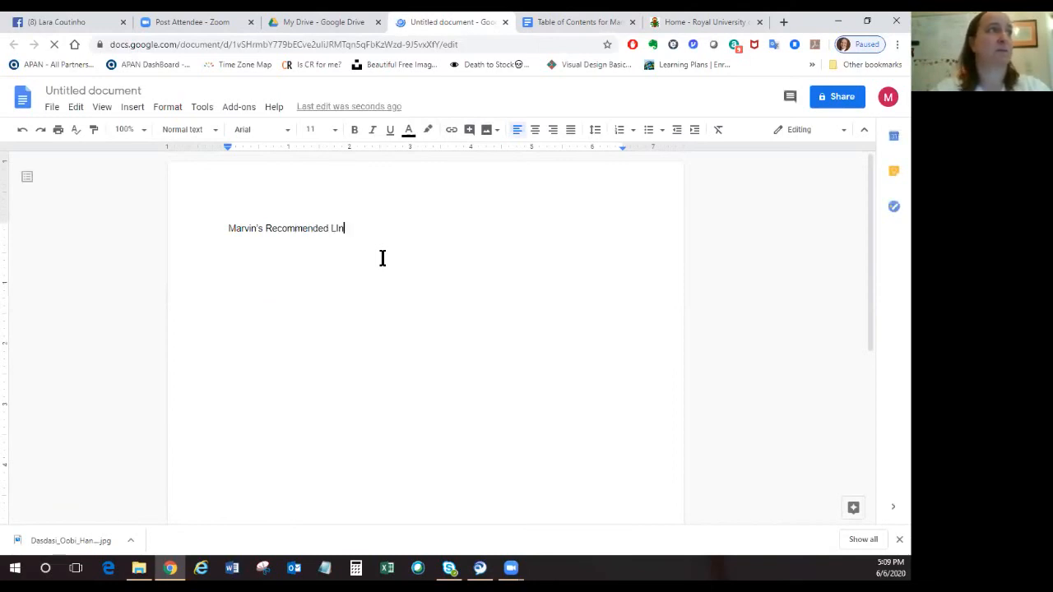
text(innk)
key(BackSpace)
key(BackSpace)
text(ks:)
key(Return)
key(Return)
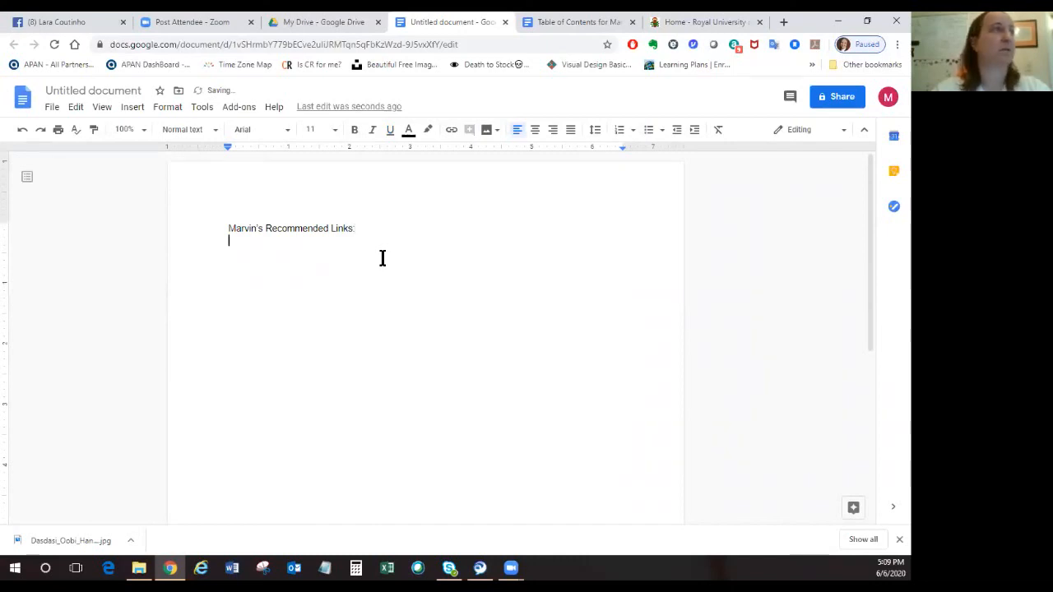
text(Royal )
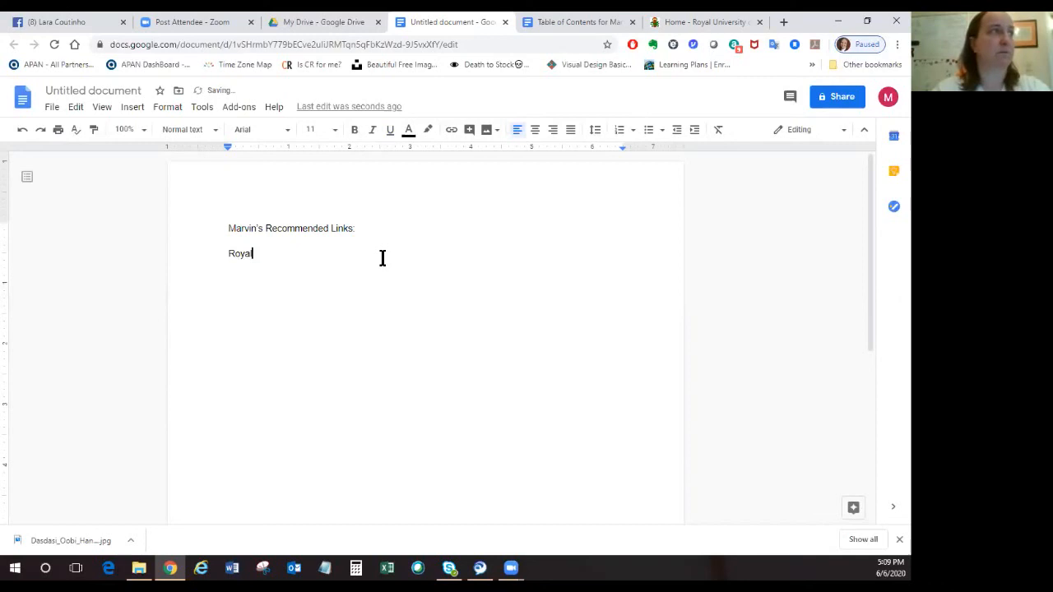
text(University of the Midrealm)
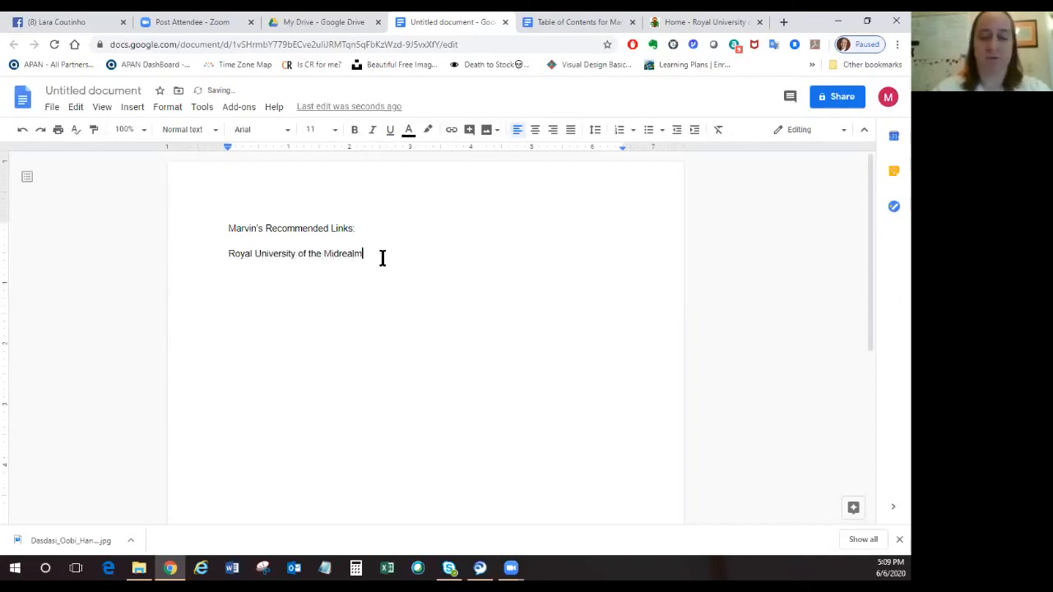
text(:)
text(http://rum.midrealm.org/)
key(Return)
Add a second entry reading "Best Commedia Troupe Ever: ifirenzi.com" on the next line.
text(Best Co)
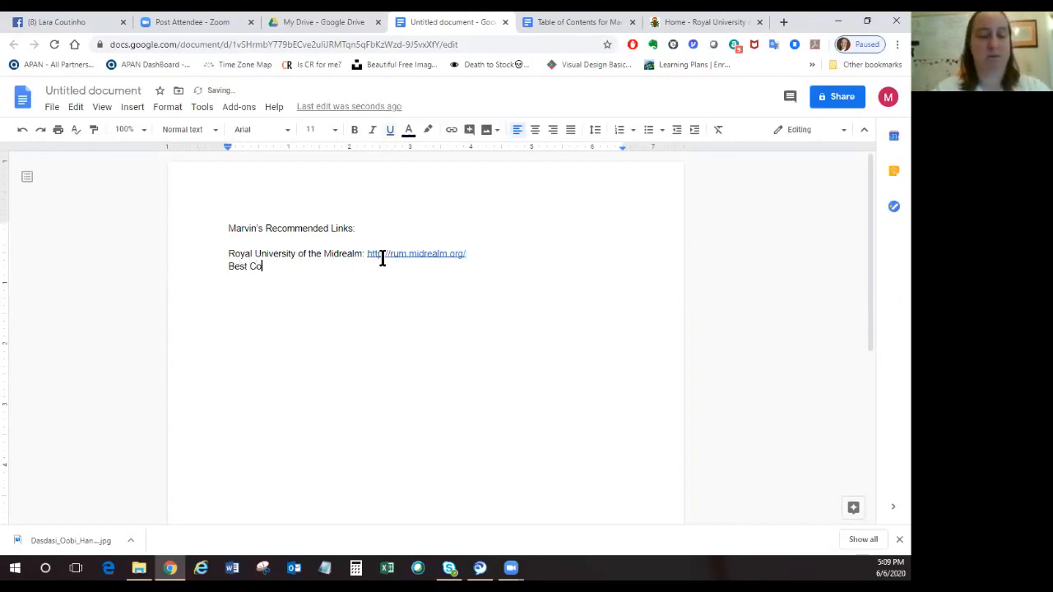
text(mmedia Troup)
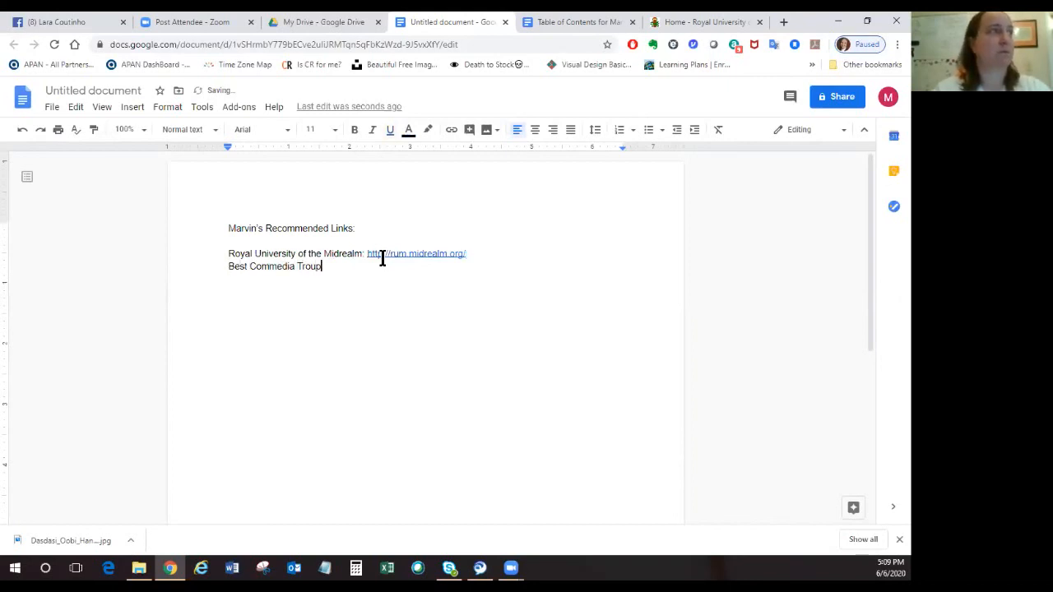
text(e Ever)
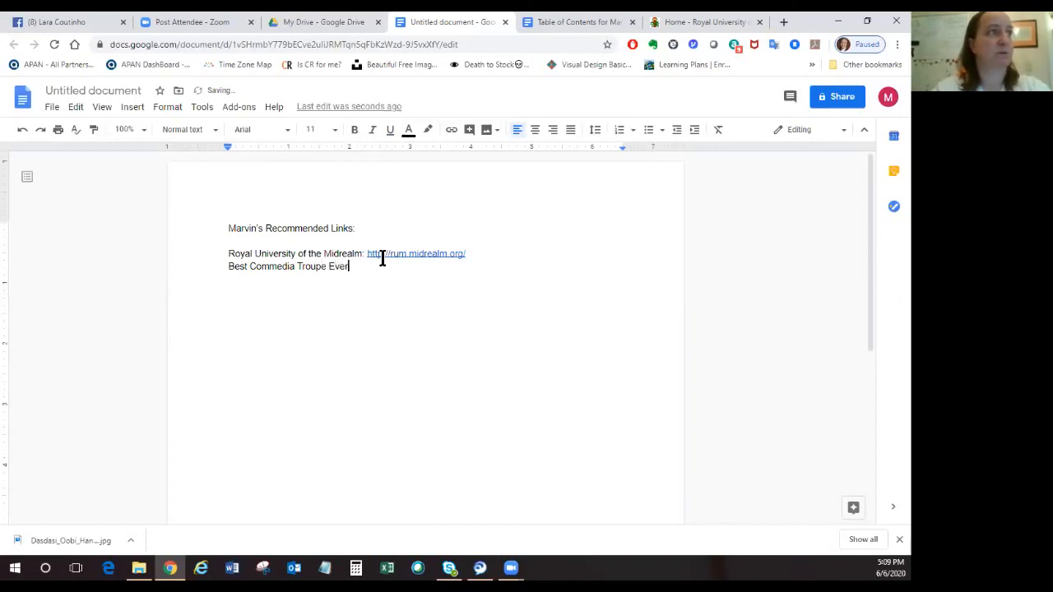
text(: ifirex)
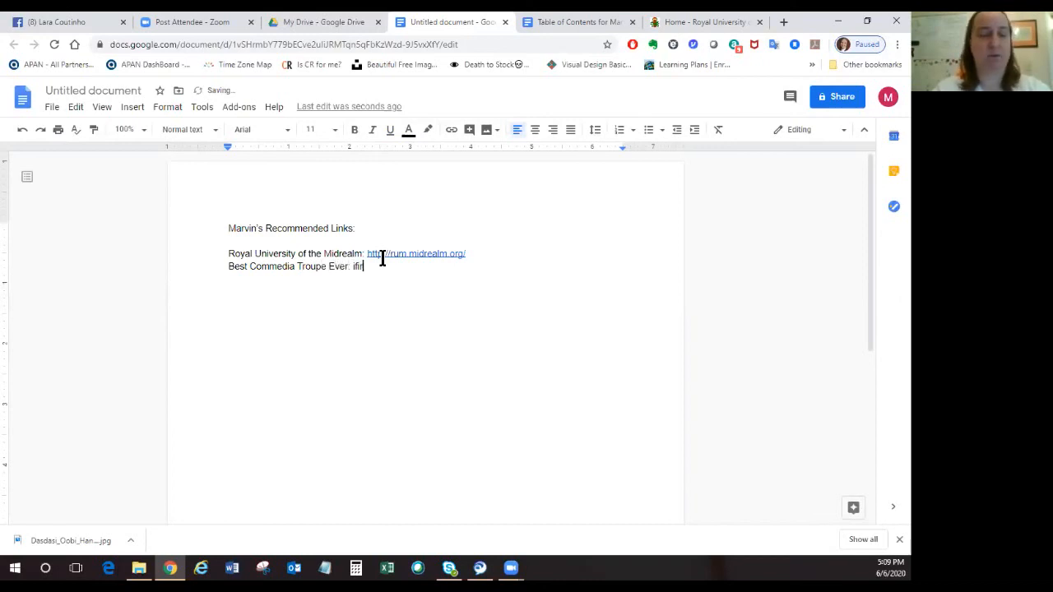
key(BackSpace)
key(BackSpace)
key(BackSpace)
text(enze)
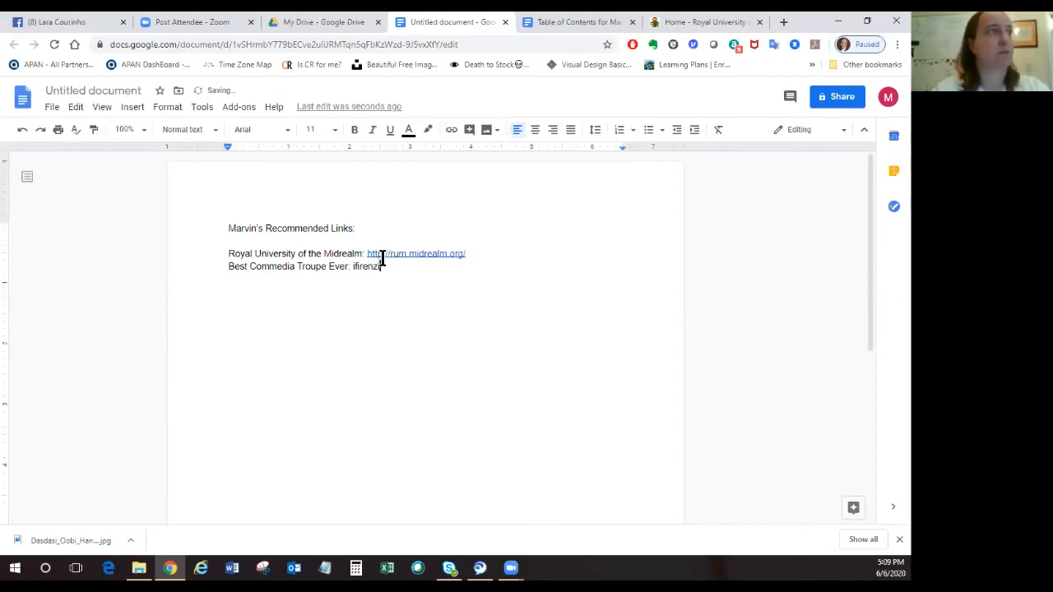
text(.com)
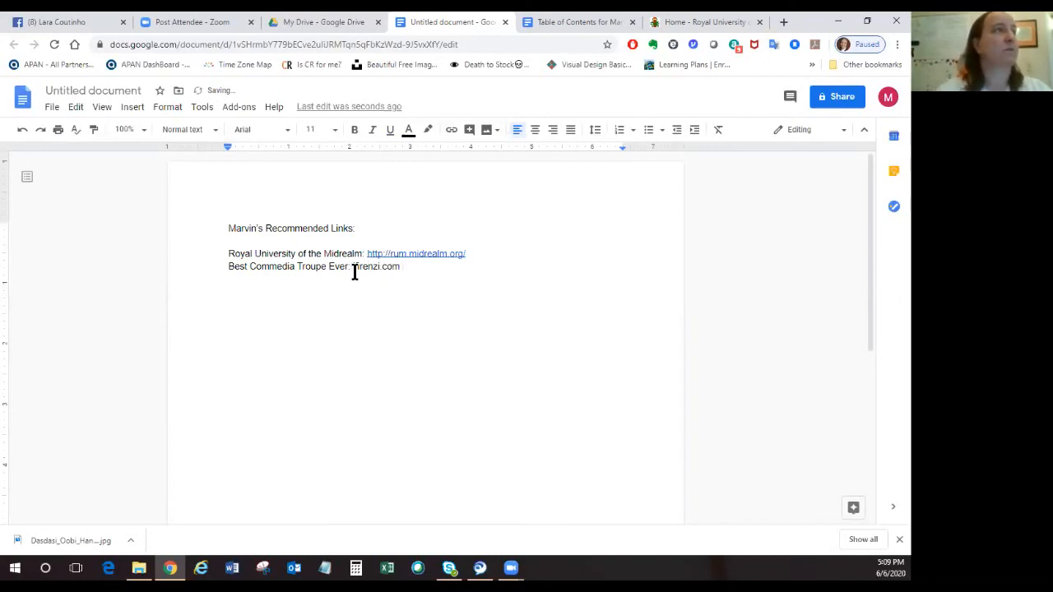
key(Left)
key(Left)
key(Left)
key(Left)
key(Left)
key(Left)
key(Left)
key(Left)
key(Left)
key(Left)
key(Left)
key(Left)
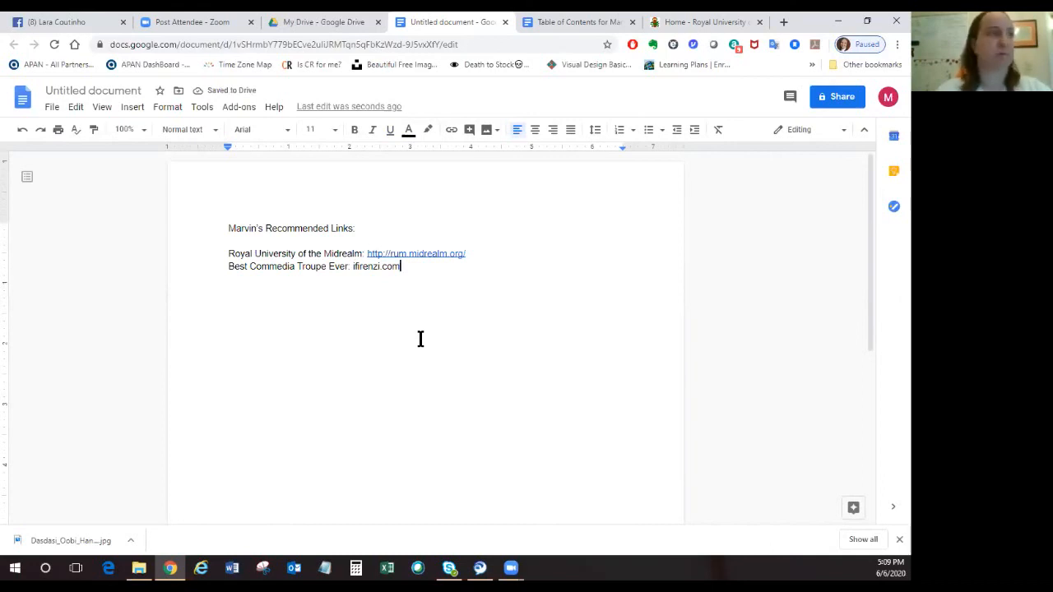
key(BackSpace)
text(www.)
key(End)
key(BackSpace)
key(BackSpace)
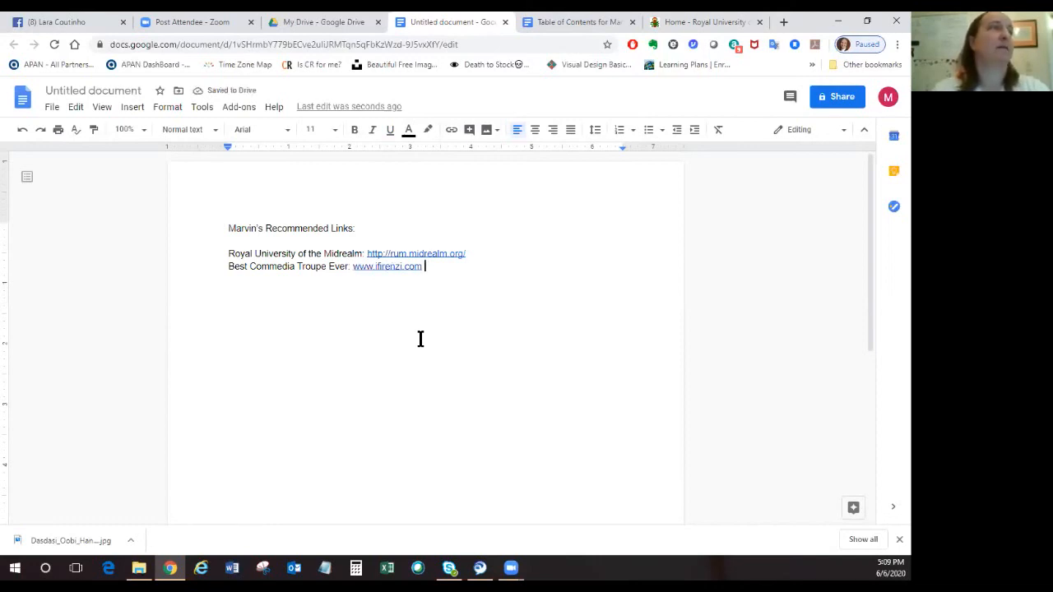
key(Return)
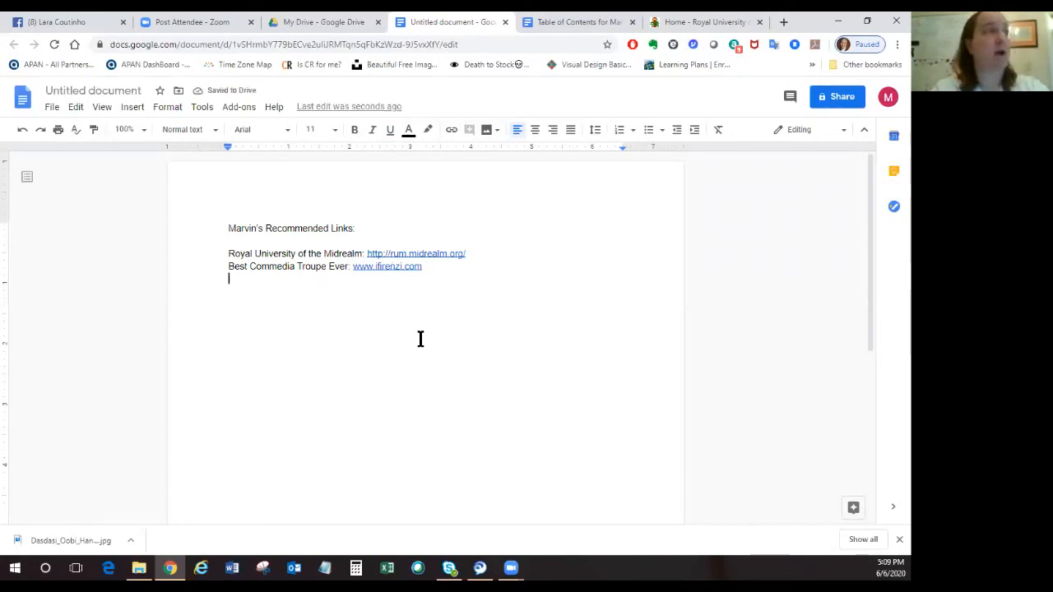
Add a third entry reading "Virtual Atlantia" below the troupe's line, correcting its spelling with the suggested word and leaving a space after it.
text(Vitrual Atlanit)
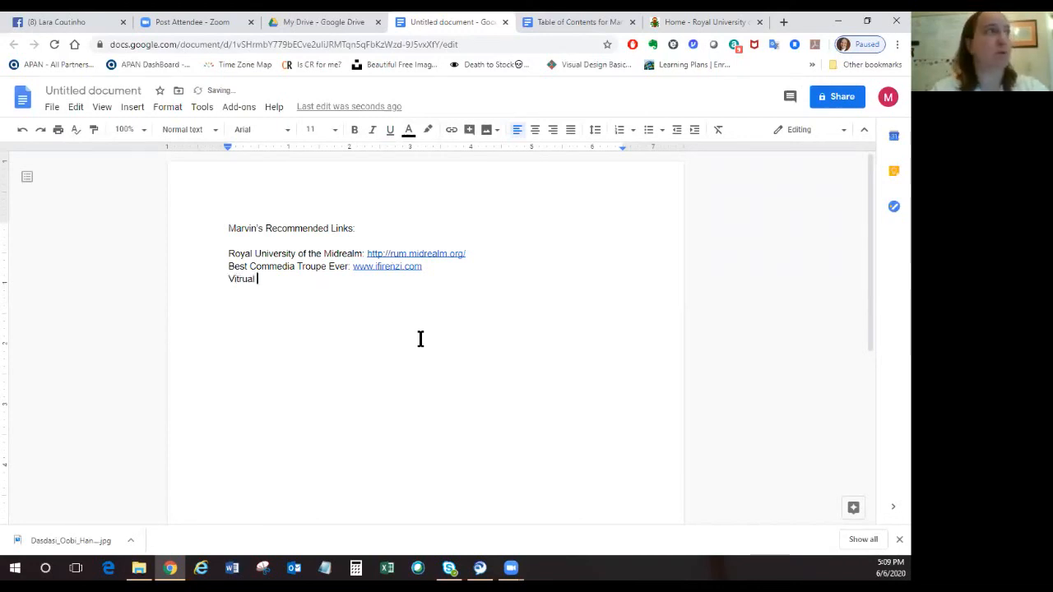
key(BackSpace)
key(BackSpace)
text(tia)
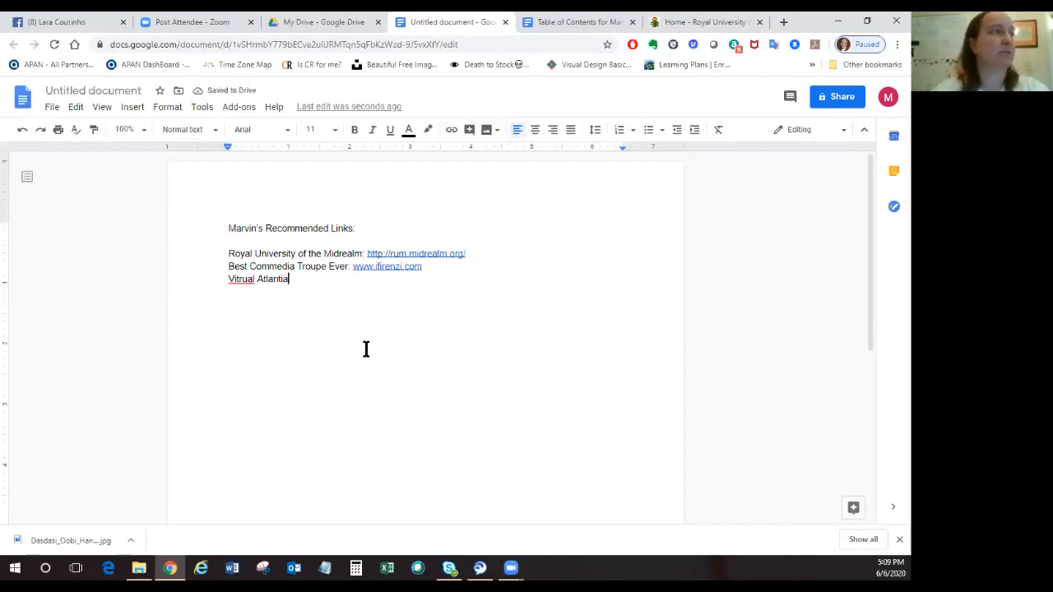
right_click(241, 280)
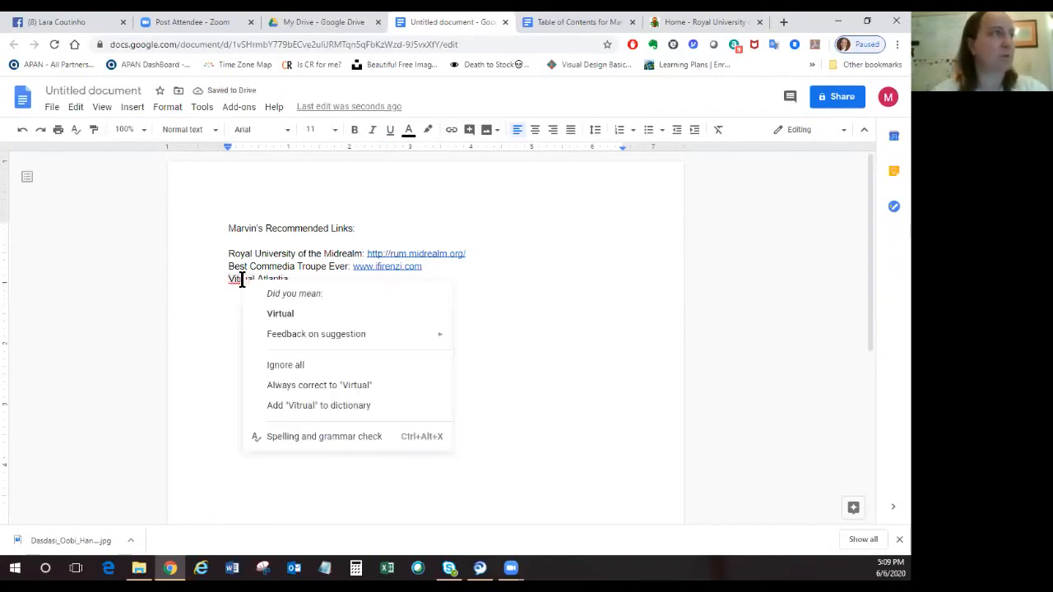
click(274, 313)
click(310, 282)
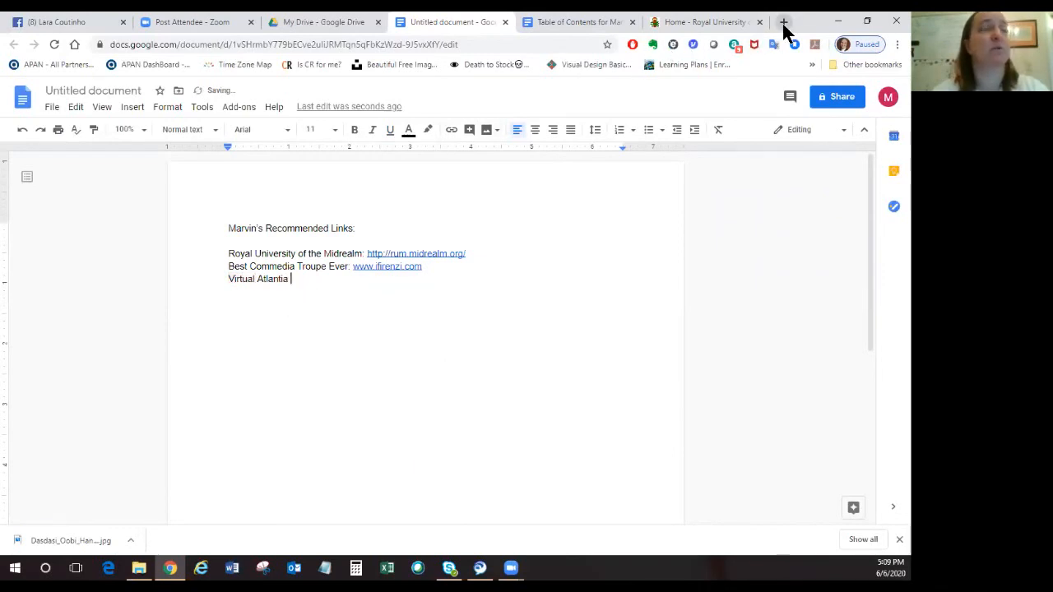
Open the Virtual Atlantia website at virtual.atlantia.sca.org in a new browser tab and copy its address.
click(784, 23)
click(552, 47)
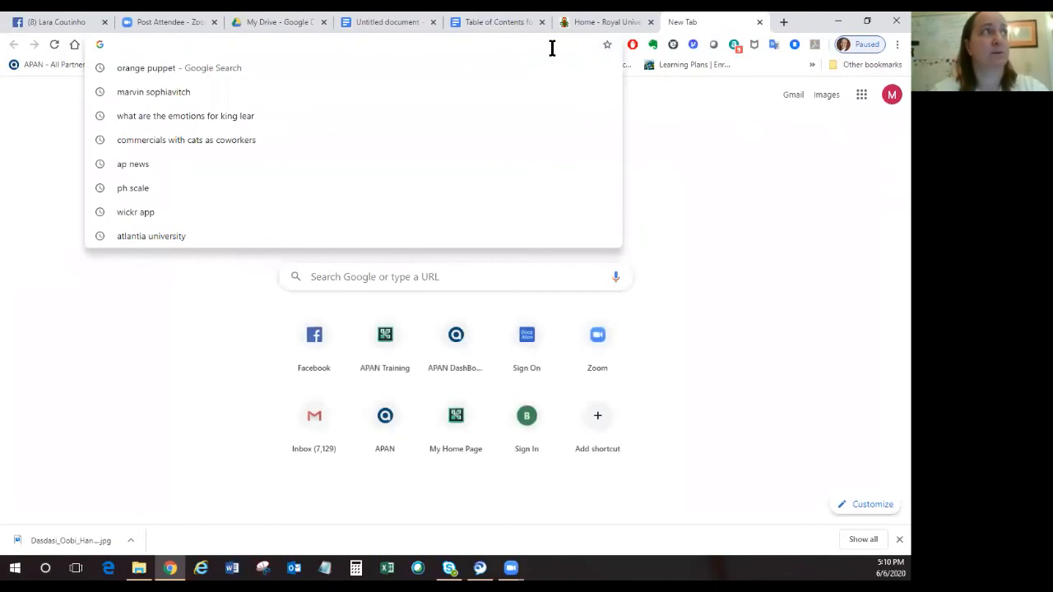
text(virtu)
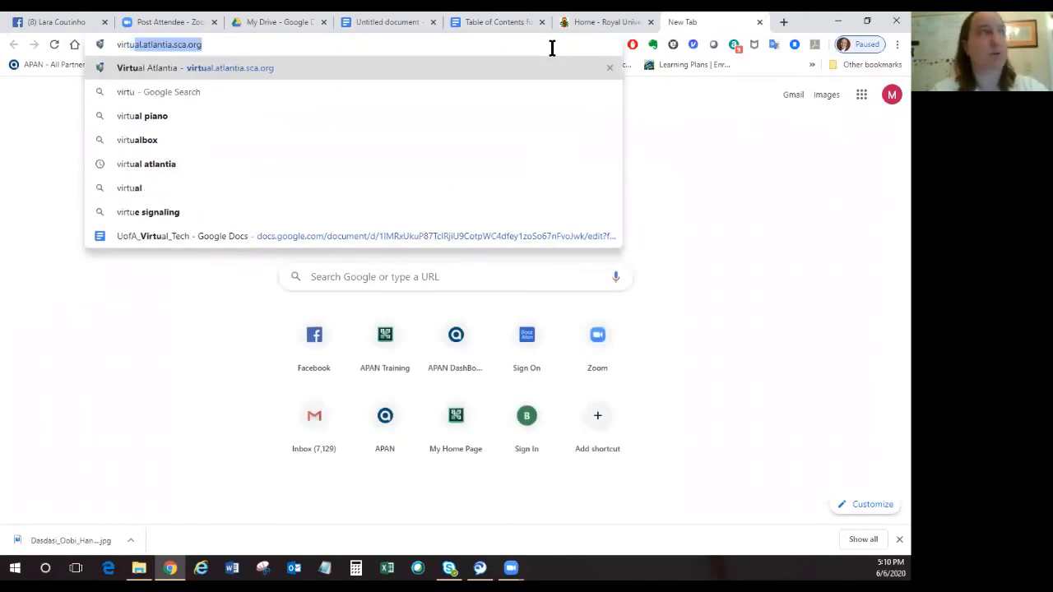
key(Return)
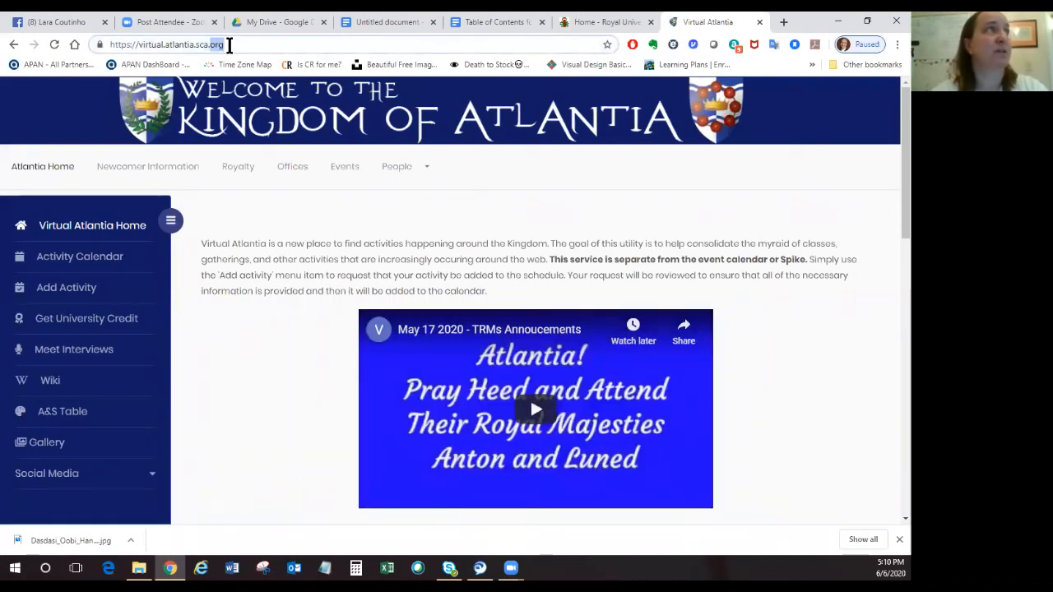
click(229, 45)
key(ctrl+c)
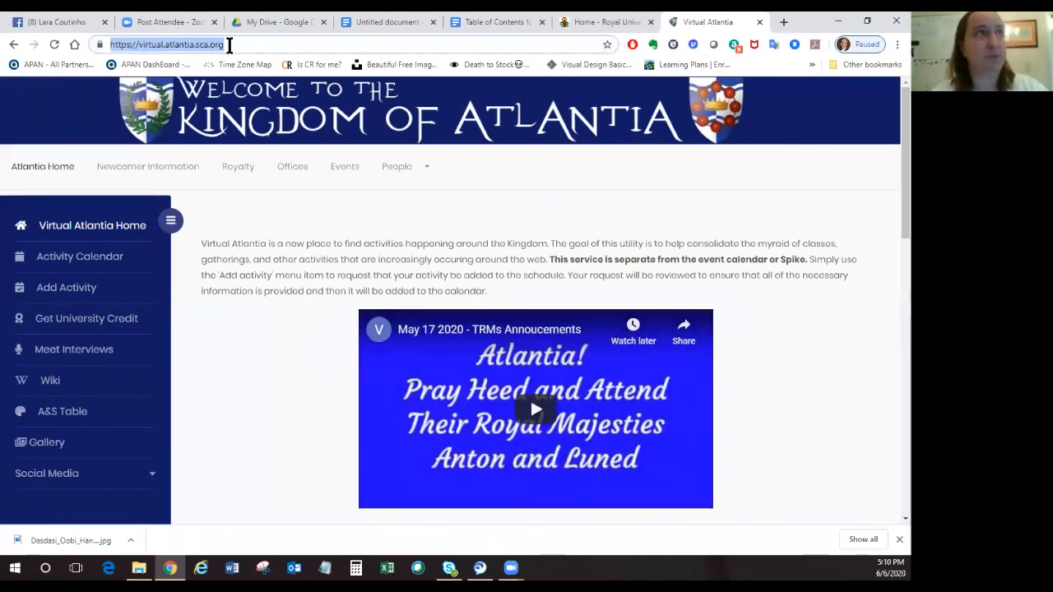
click(489, 25)
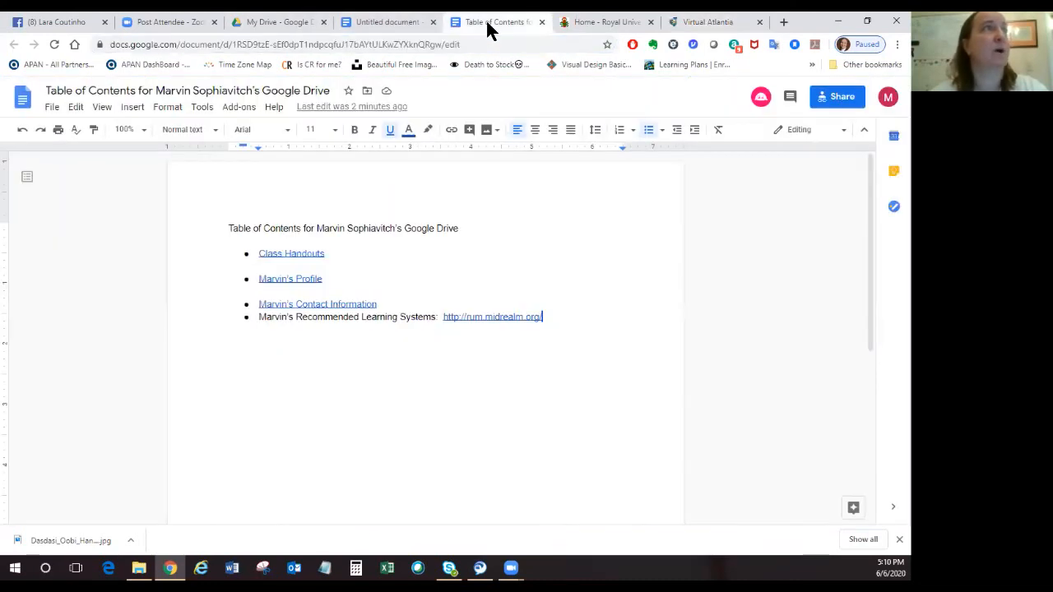
click(387, 23)
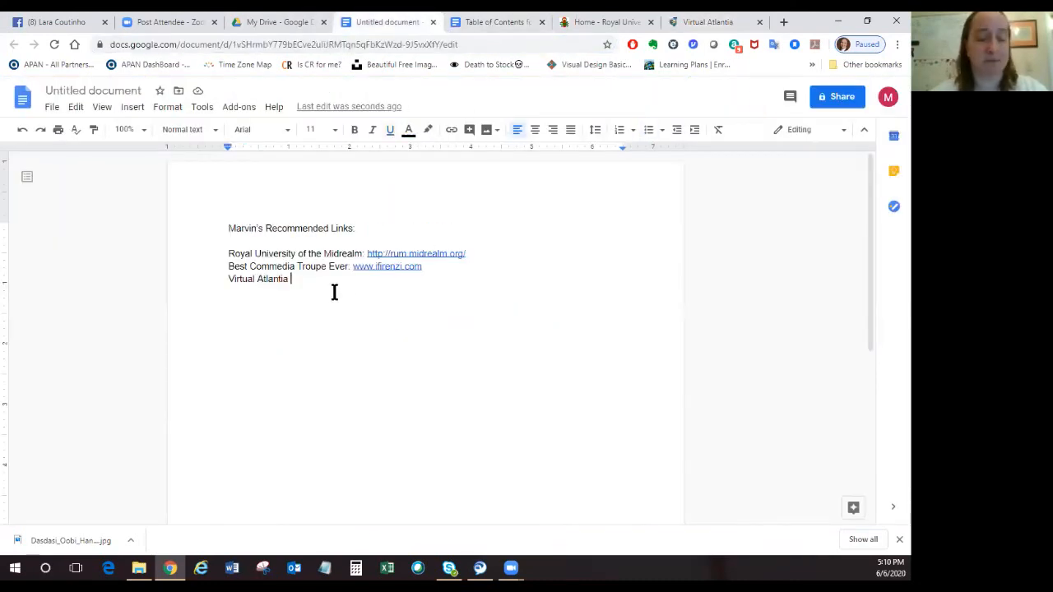
key(ctrl+v)
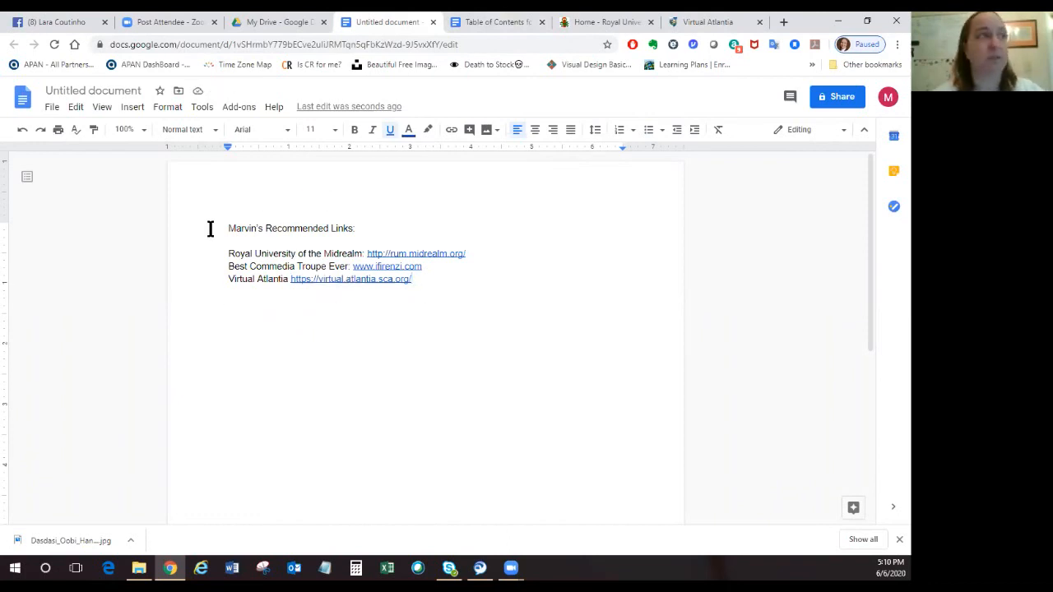
click(115, 90)
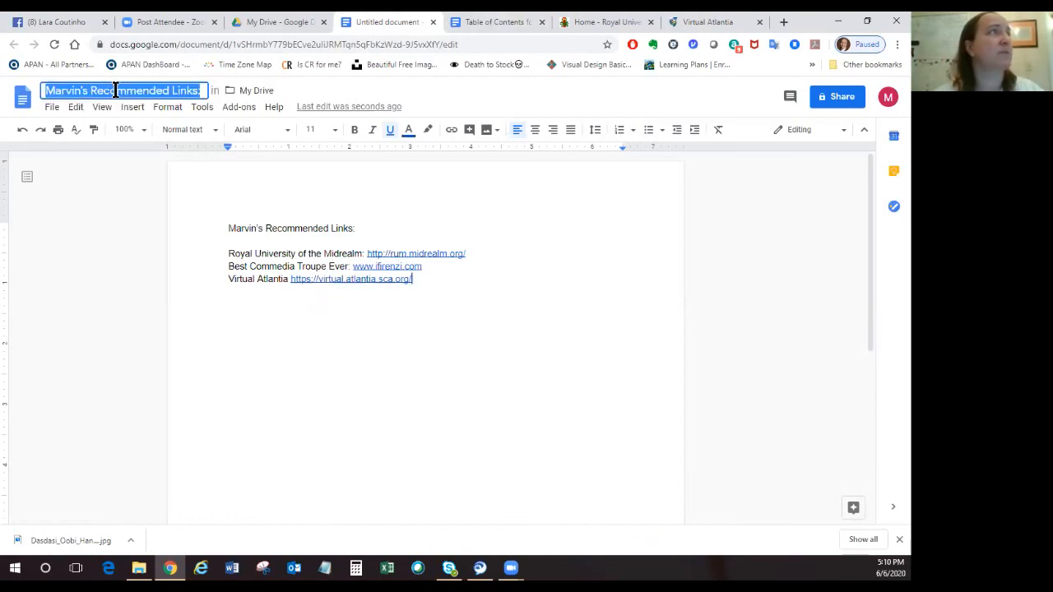
click(379, 223)
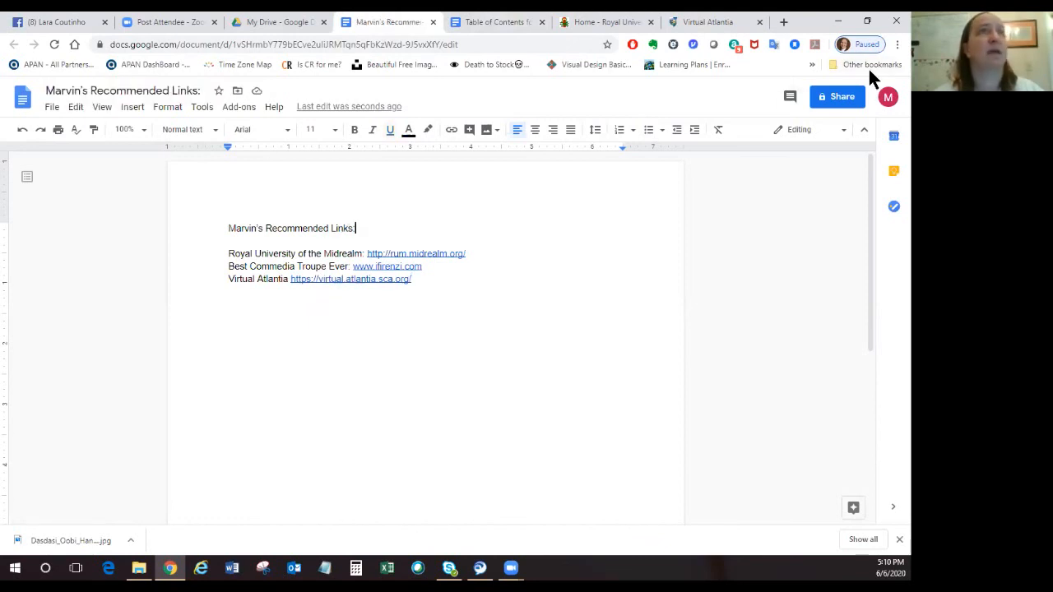
Share the recommended links document with anyone with the link as Viewer and copy its sharing link.
click(843, 100)
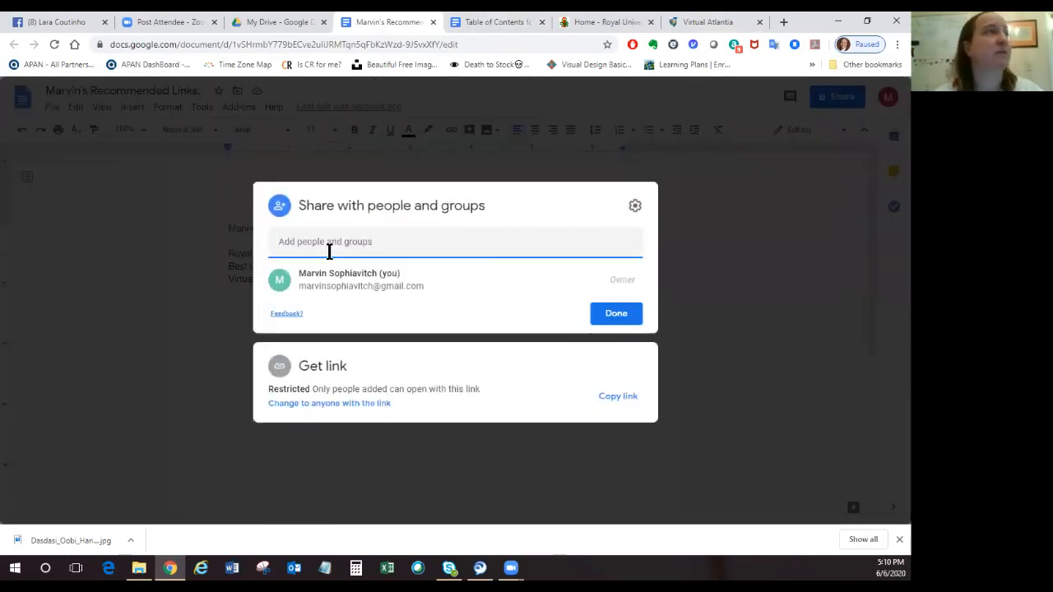
click(317, 403)
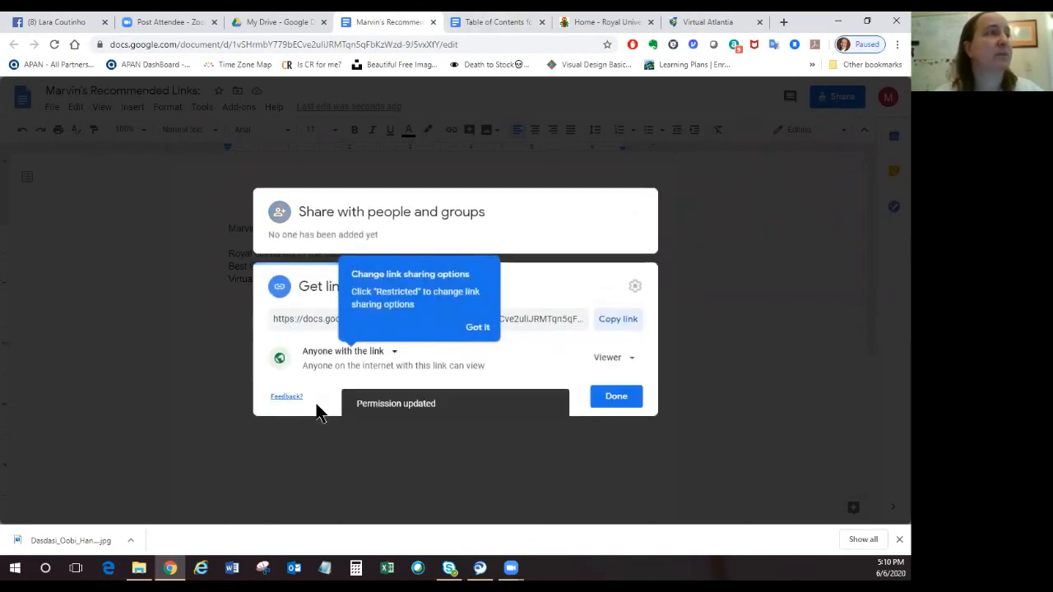
click(477, 327)
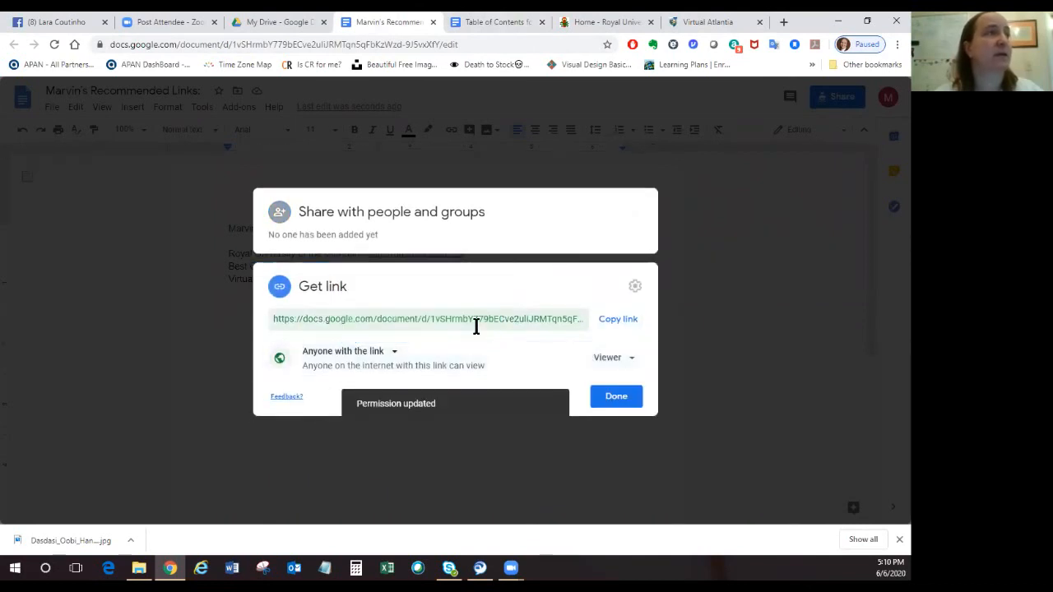
click(617, 320)
click(622, 403)
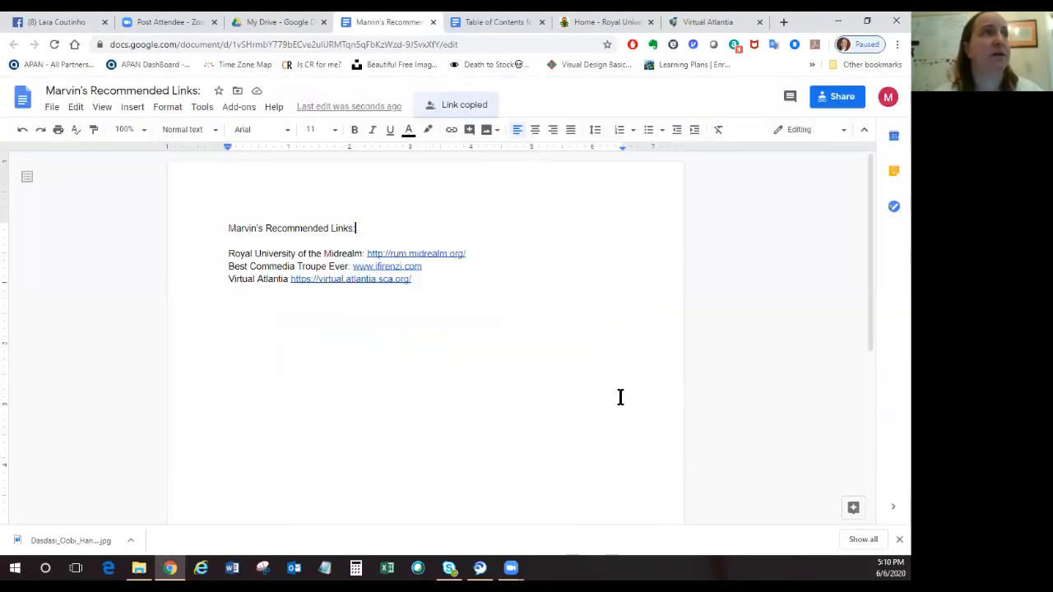
Add a bullet at the end of the table of contents with the owner's first name in the possessive, "Favorite links:" and the copied sharing link.
click(491, 22)
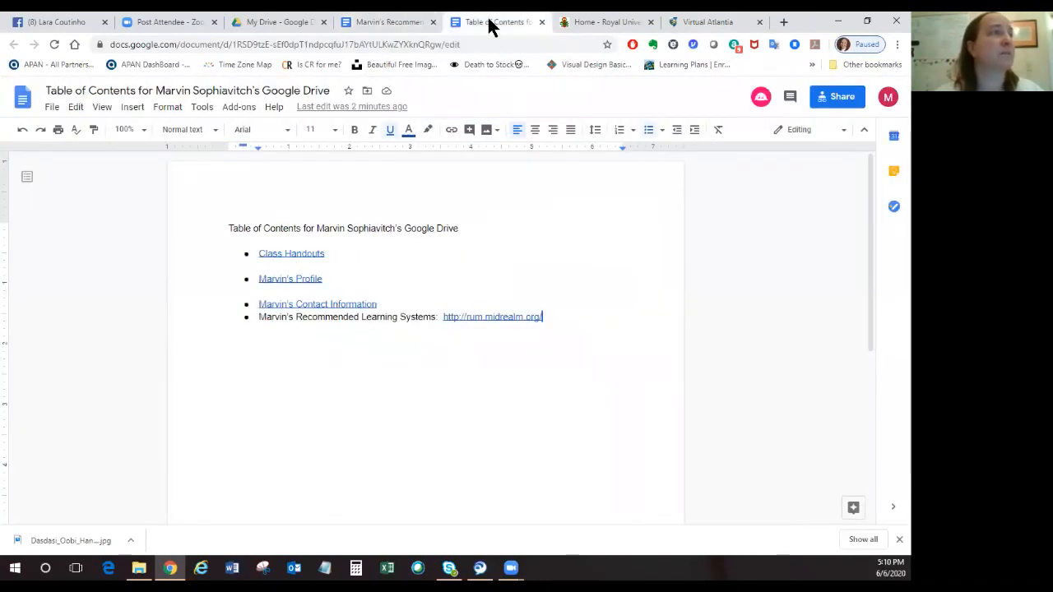
key(Return)
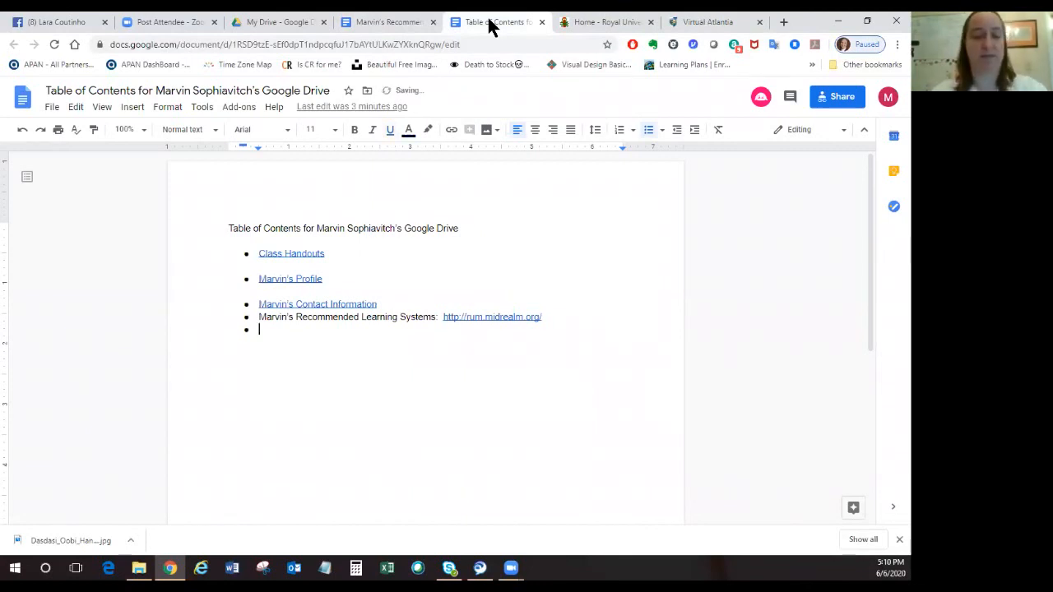
text(Marvin's Recom)
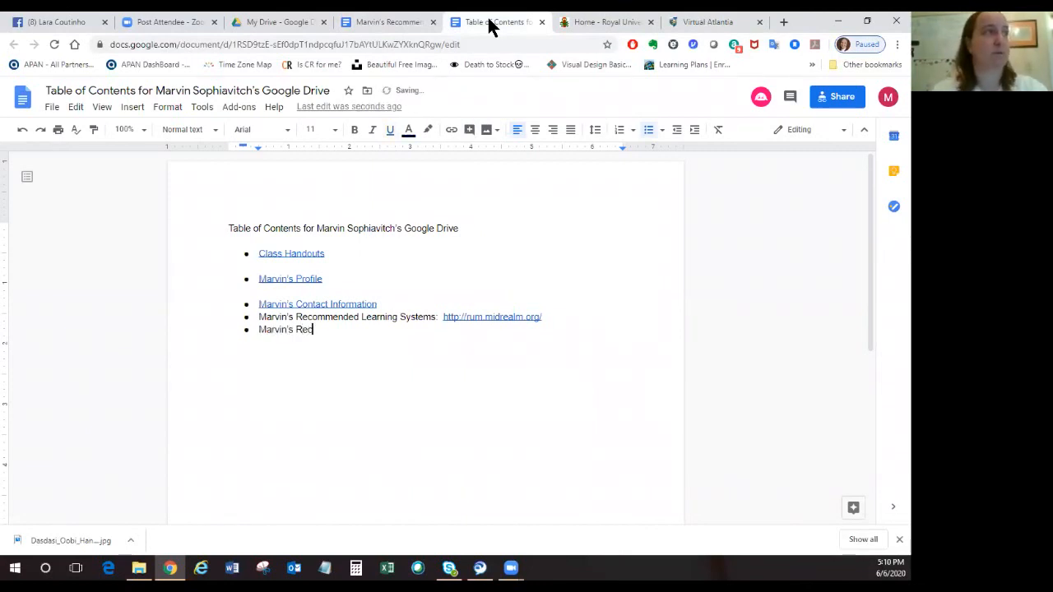
key(BackSpace)
key(BackSpace)
key(BackSpace)
key(BackSpace)
key(BackSpace)
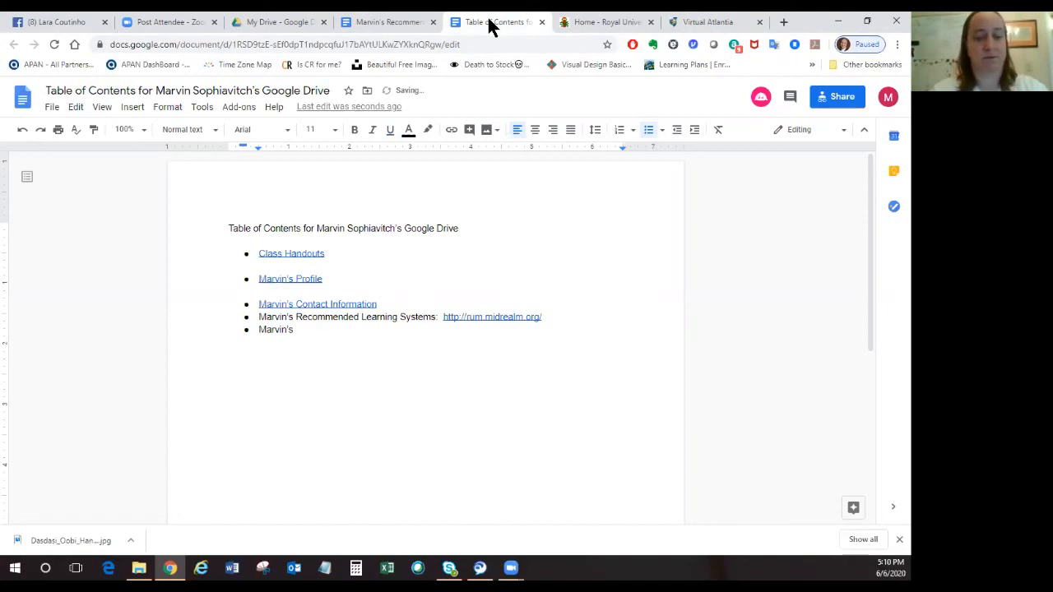
text(Favorite link)
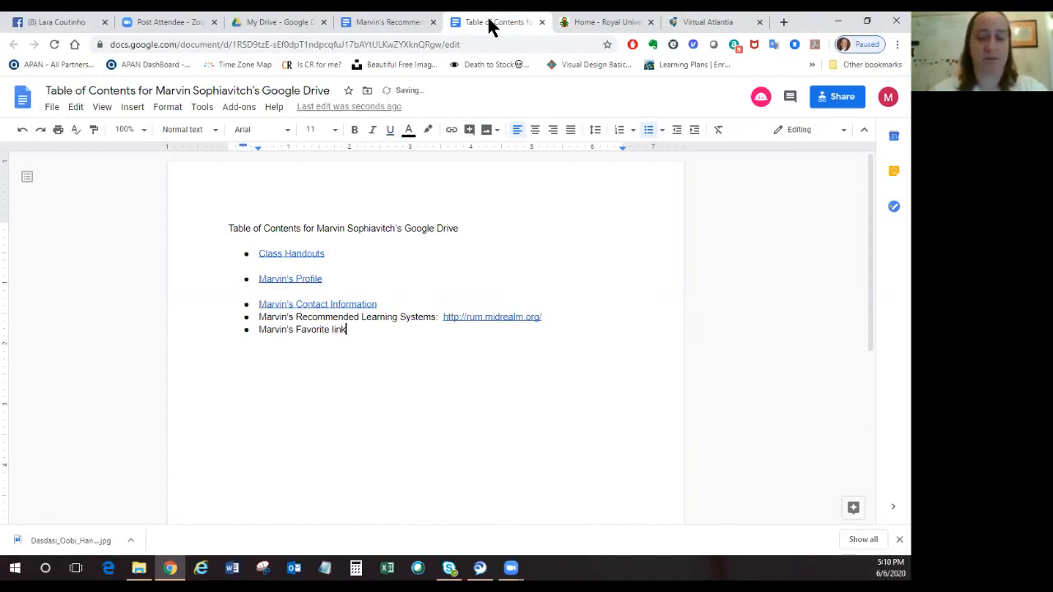
text(s:)
key(ctrl+v)
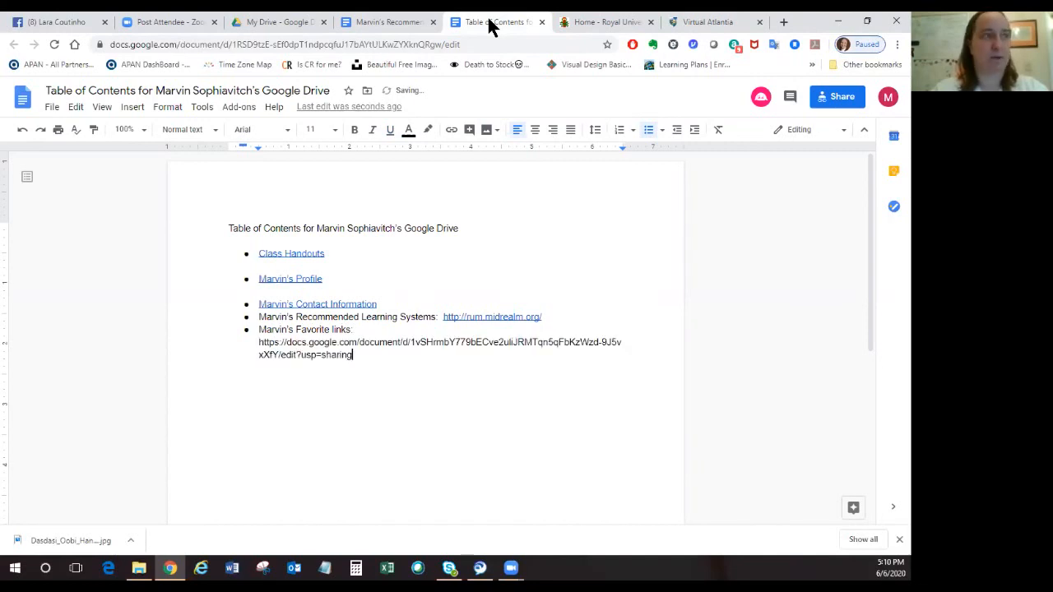